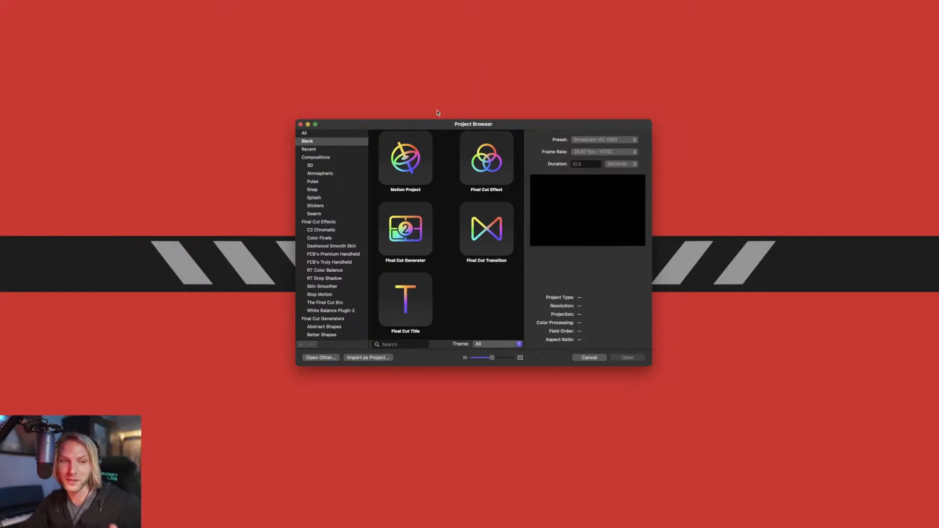
# Create a new Final Cut Title project at Broadcast HD 1080, 29.97 fps, with a duration of 10 seconds.
pyautogui.click(503, 132)
pyautogui.click(462, 293)
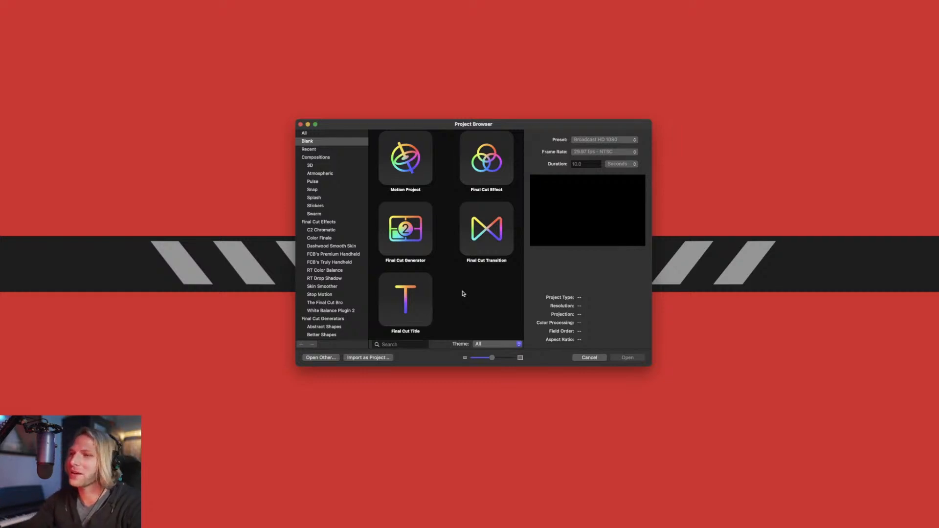
pyautogui.click(418, 292)
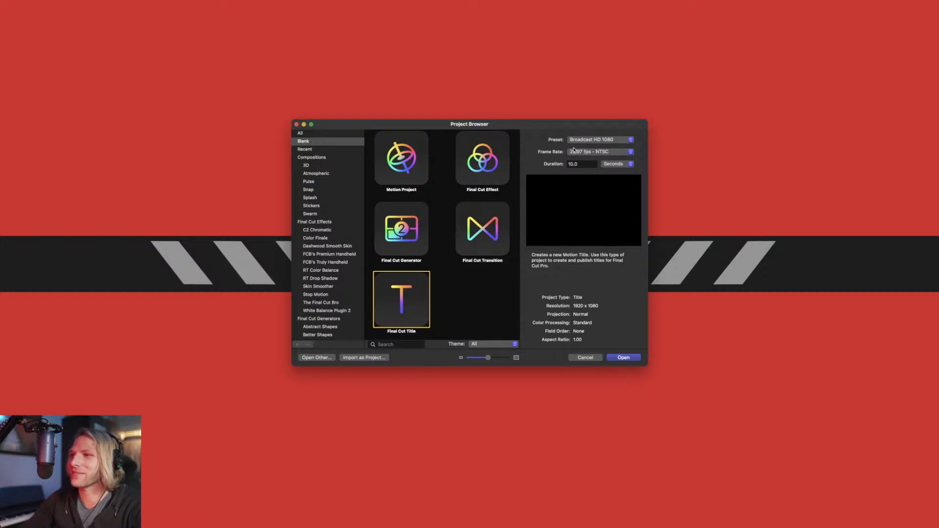
pyautogui.click(577, 164)
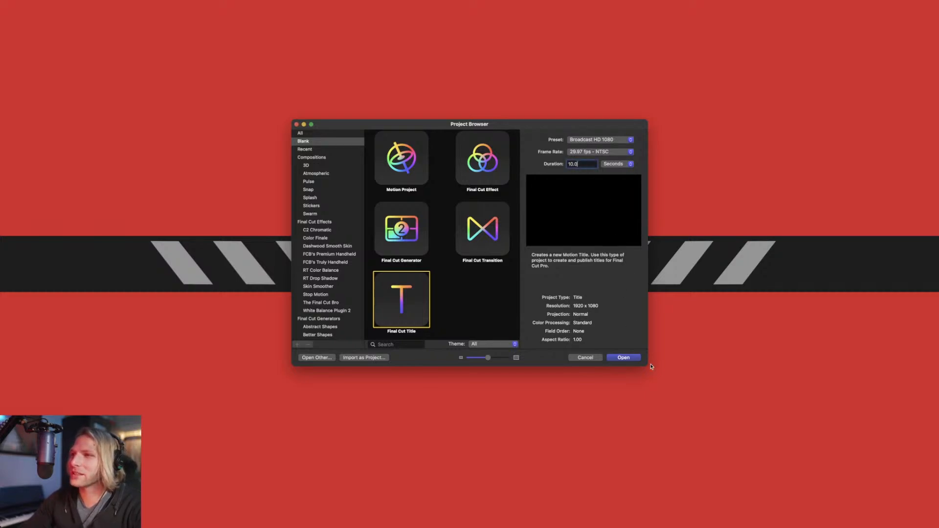
pyautogui.click(629, 361)
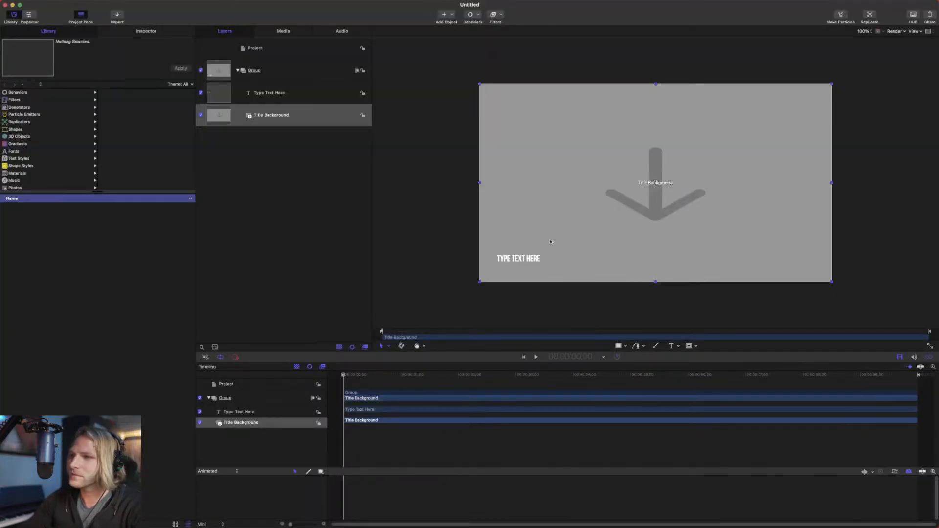
# Delete the "Type Text Here" layer from the group, keeping the Title Background layer.
pyautogui.click(301, 145)
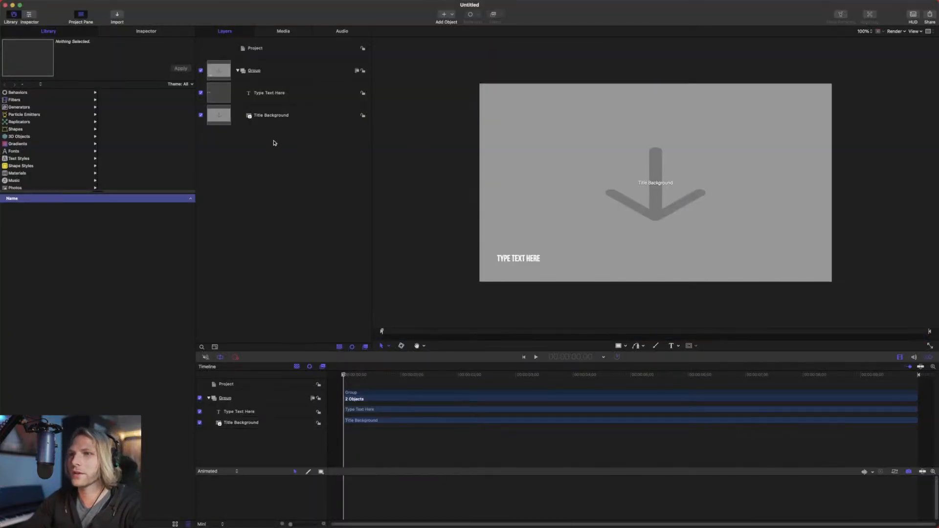
pyautogui.click(333, 117)
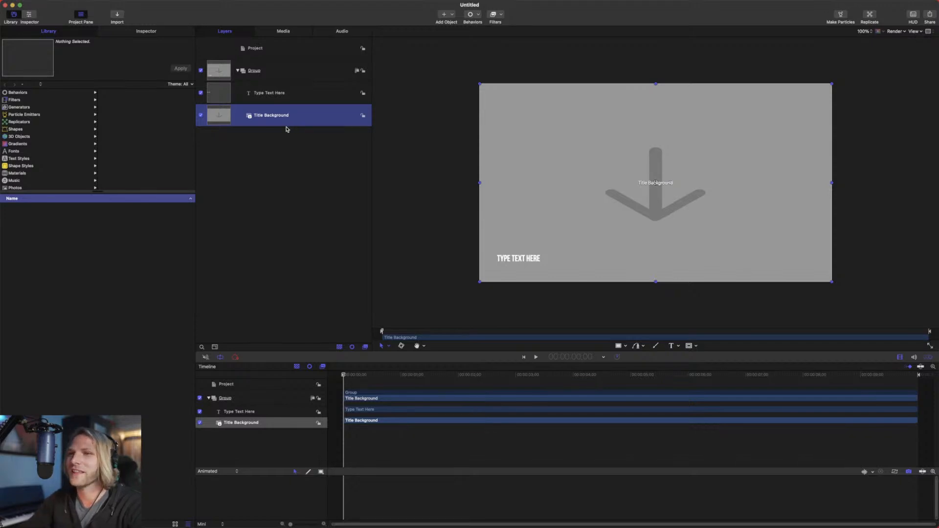
pyautogui.click(282, 98)
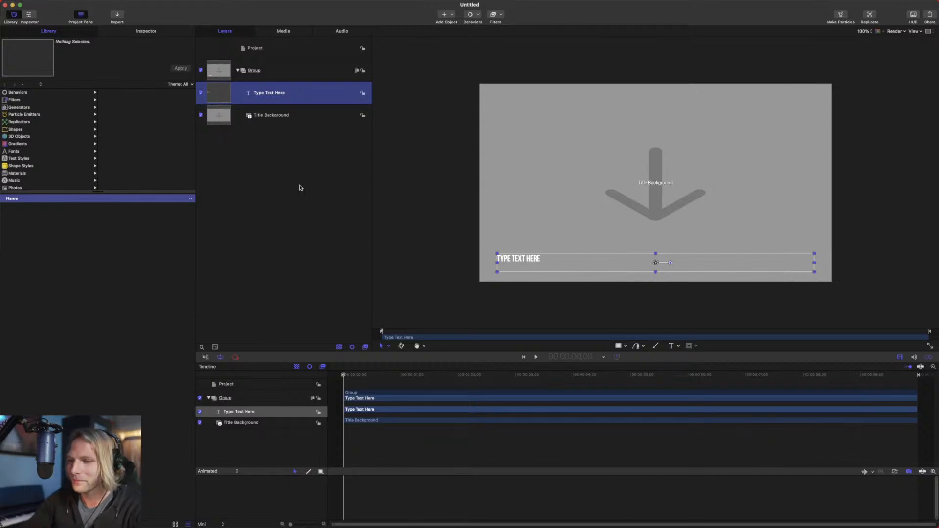
pyautogui.press('BackSpace')
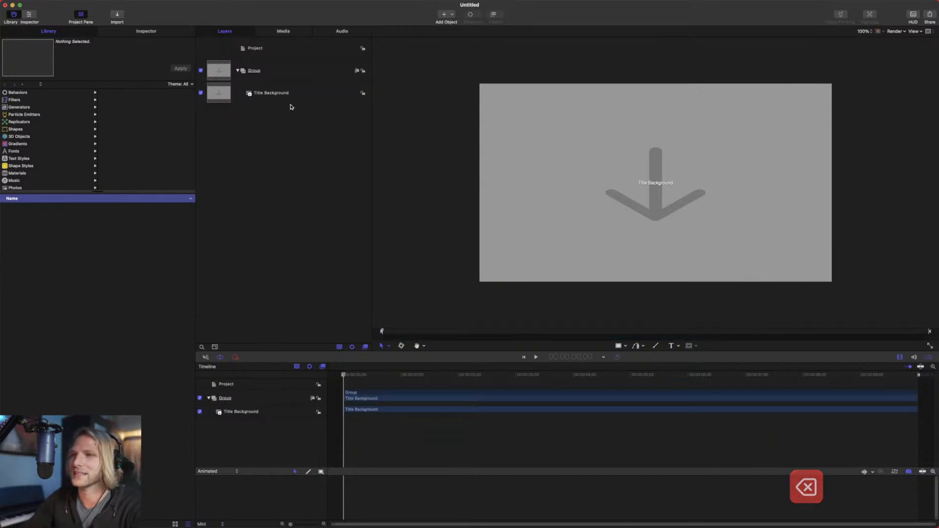
# Fill the Title Background placeholder with the jpeg image from Tutorials > Livestream > Media For Livestream in Finder.
pyautogui.moveTo(354, 527)
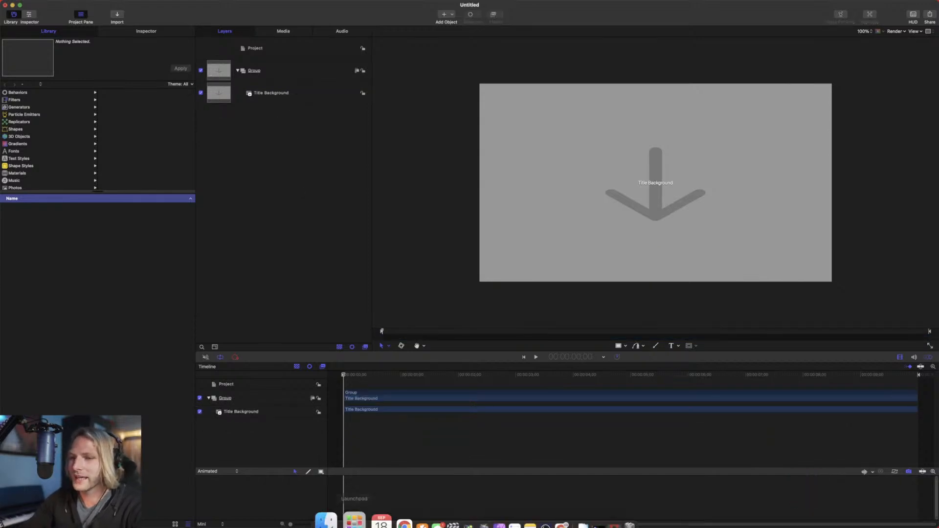
pyautogui.click(337, 519)
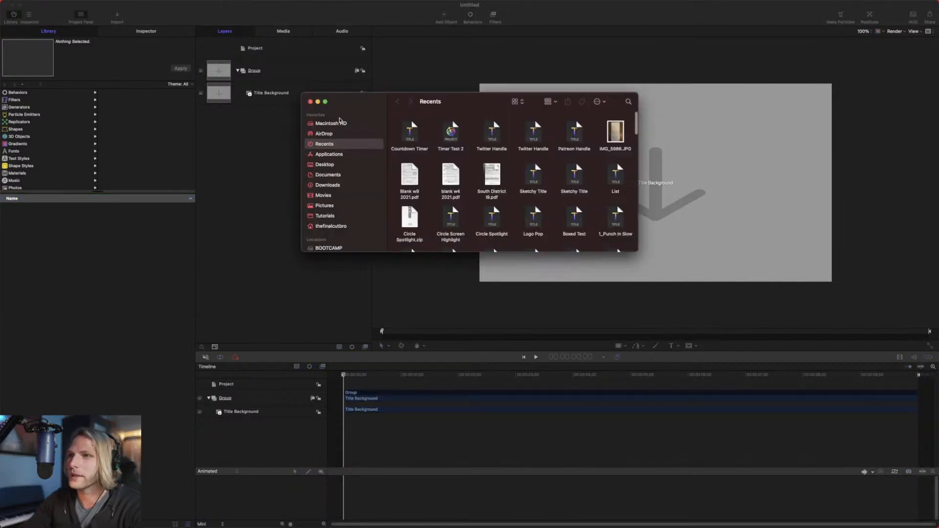
pyautogui.click(335, 217)
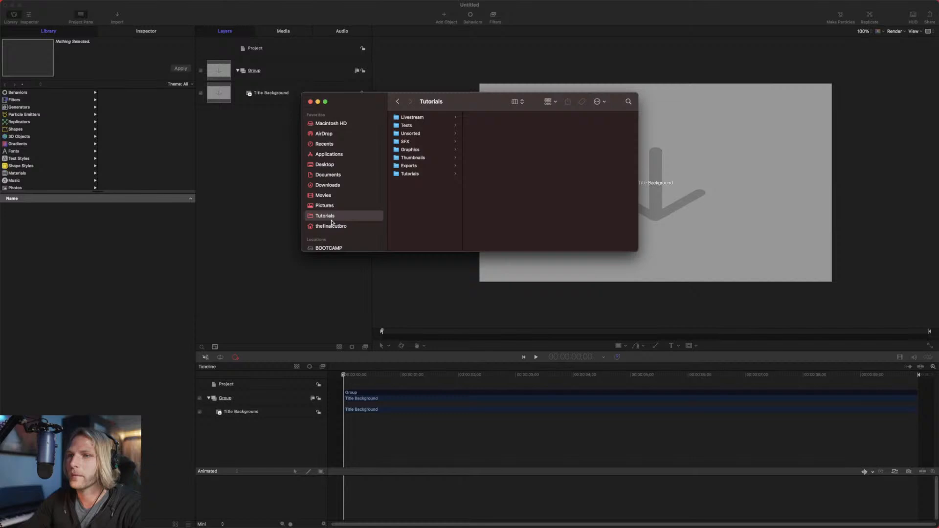
pyautogui.click(414, 119)
pyautogui.click(496, 120)
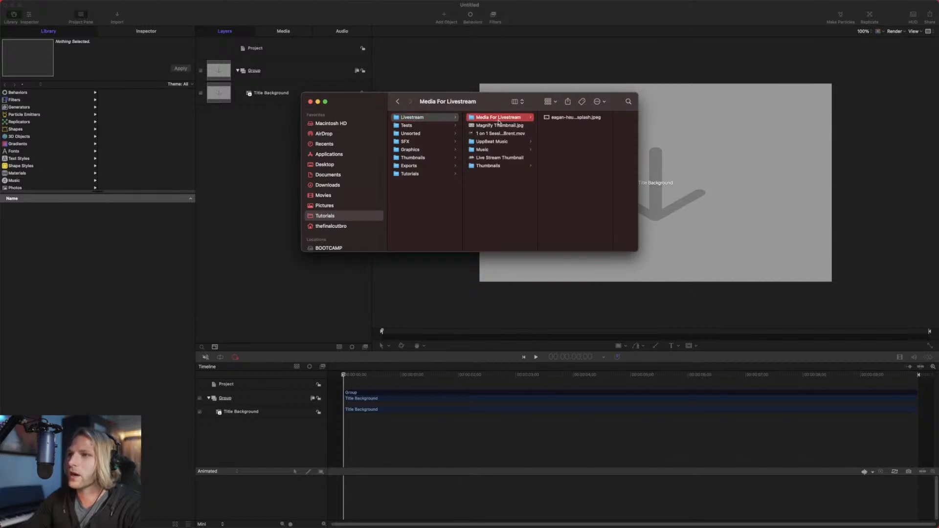
pyautogui.moveTo(586, 119); pyautogui.dragTo(246, 98)
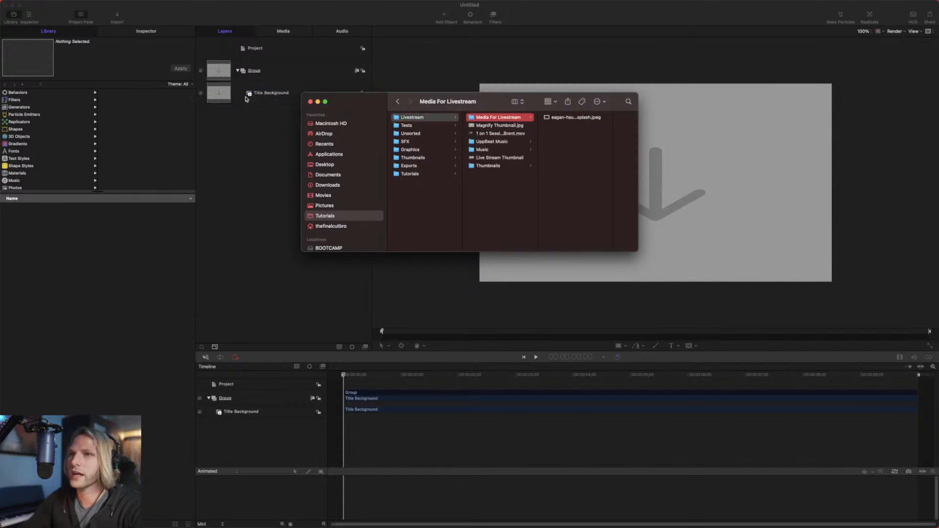
pyautogui.click(311, 101)
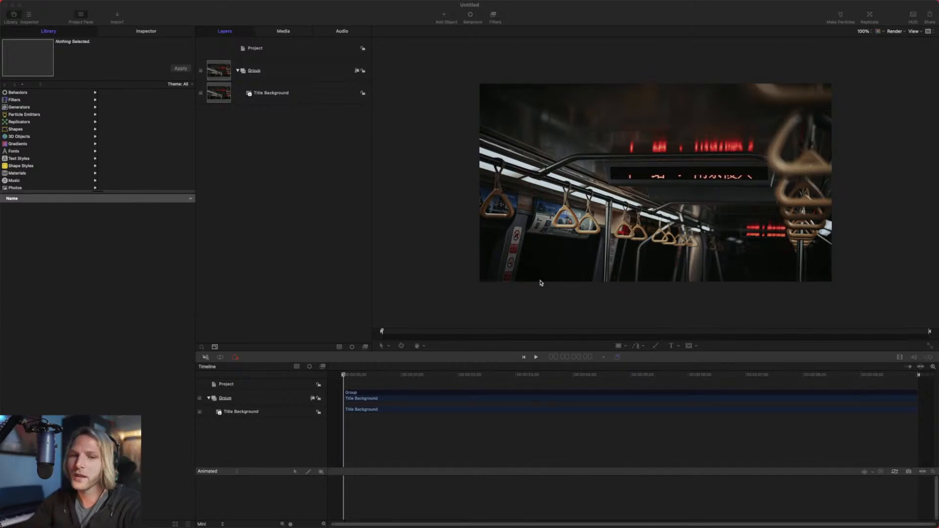
# Draw a square about 450 px in size near the centre of the canvas with the Rectangle tool.
pyautogui.click(470, 248)
pyautogui.press('super+minus')
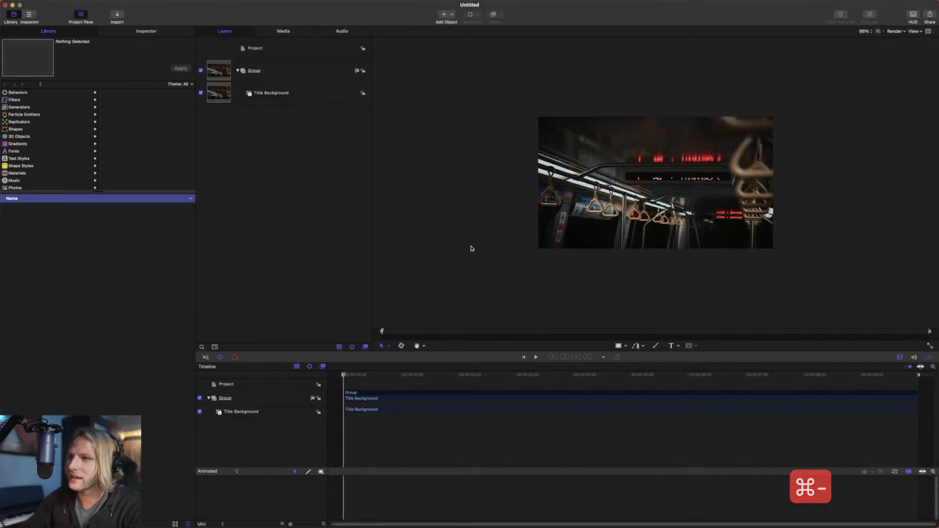
pyautogui.press('super+equal')
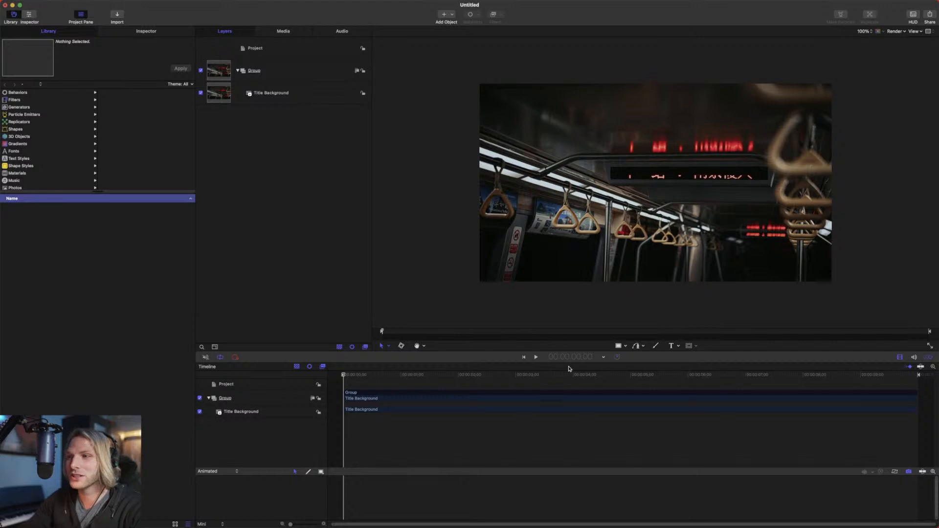
pyautogui.click(618, 346)
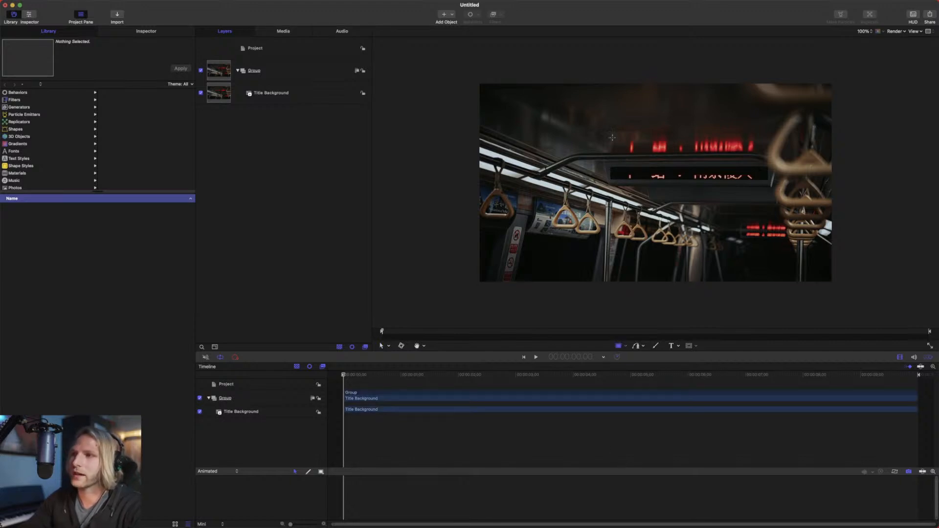
pyautogui.moveTo(615, 142); pyautogui.dragTo(703, 227)
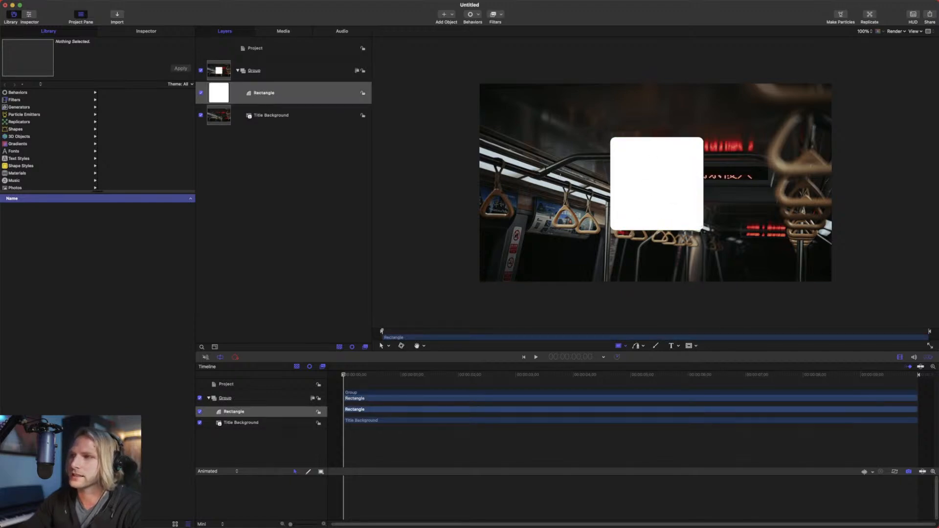
# Turn off the rectangle's outline and set its corner roundness to 20.
pyautogui.click(128, 29)
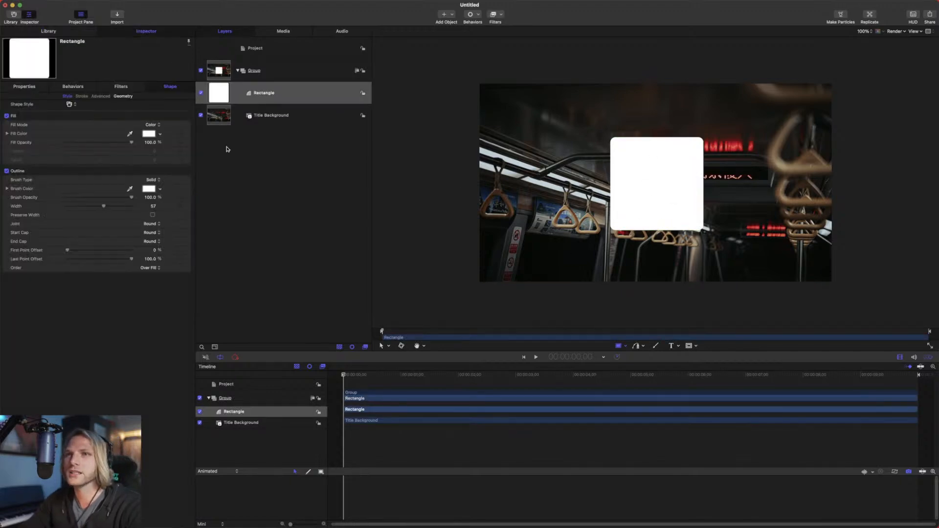
pyautogui.click(7, 170)
pyautogui.click(123, 96)
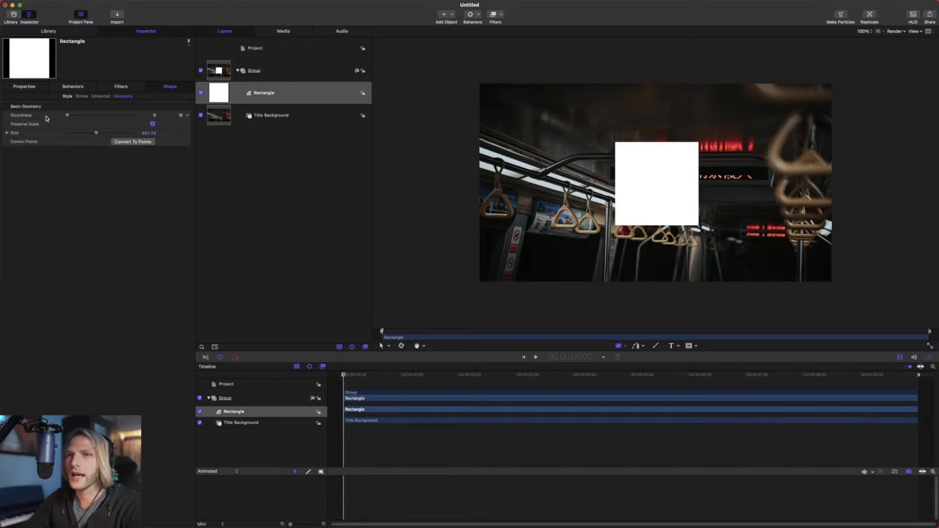
pyautogui.click(155, 116)
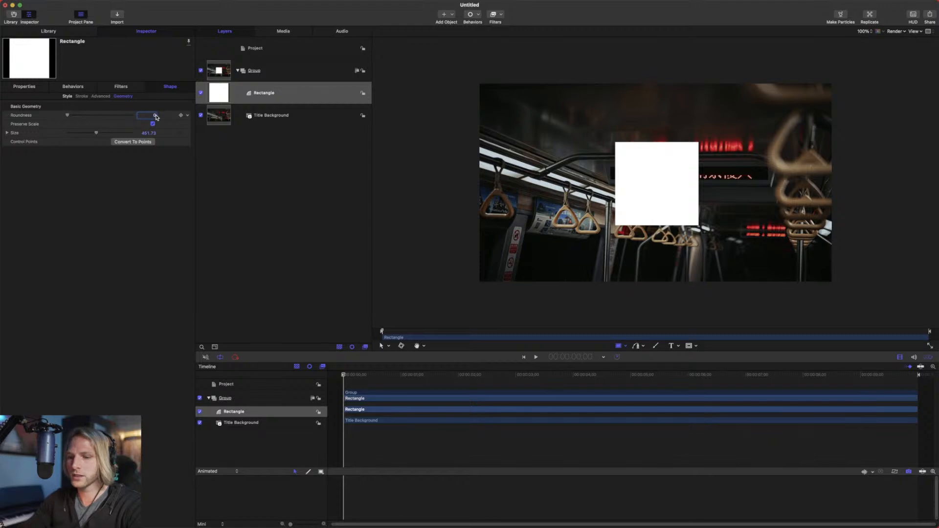
pyautogui.write('20')
pyautogui.press('Return')
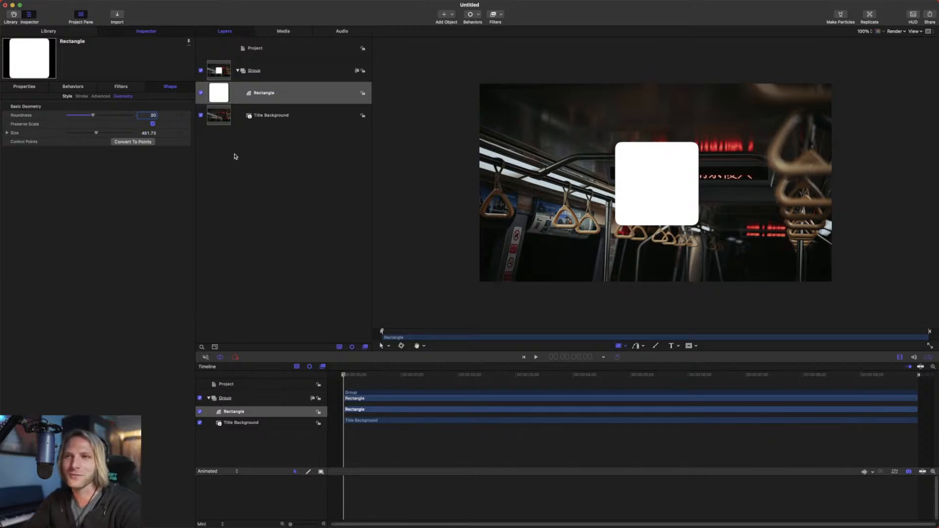
# Set the Rectangle layer's size to 450 in its geometry settings.
pyautogui.click(278, 111)
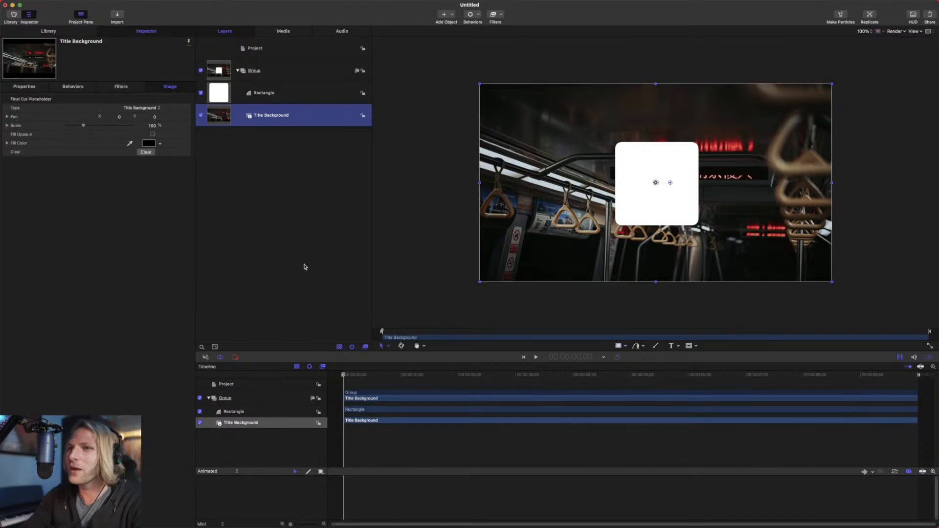
pyautogui.click(295, 93)
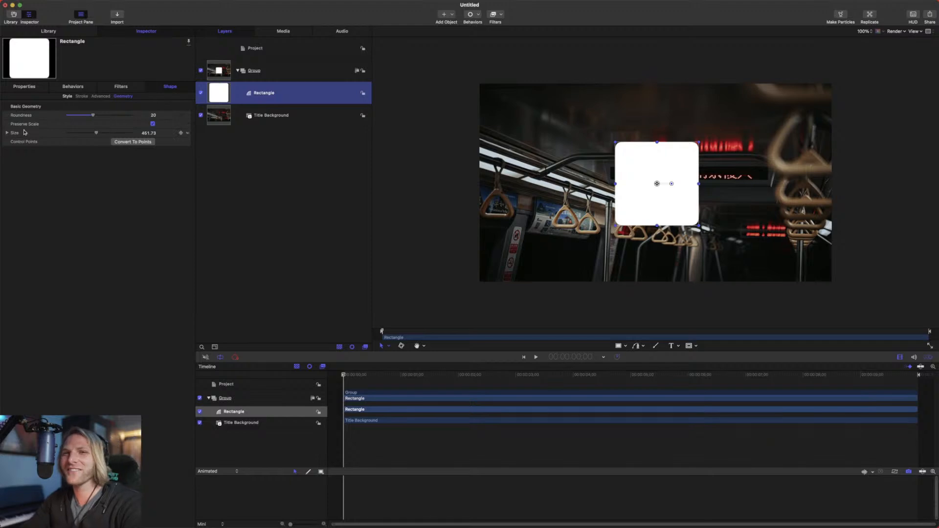
pyautogui.click(145, 133)
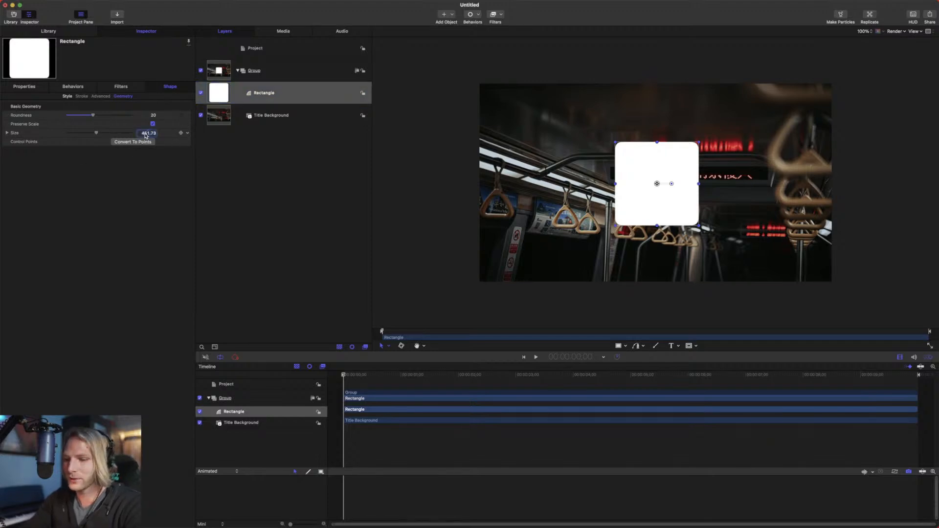
pyautogui.write('450')
pyautogui.press('Return')
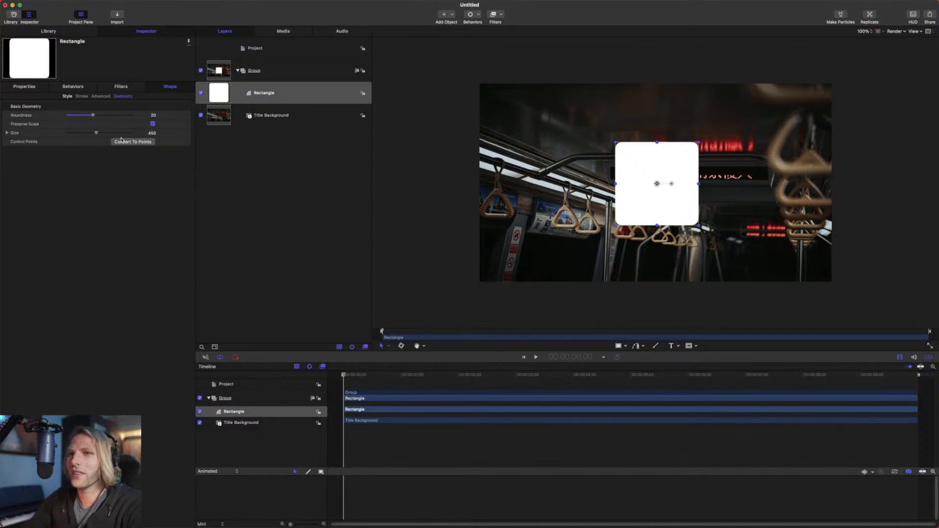
pyautogui.click(264, 115)
pyautogui.click(275, 93)
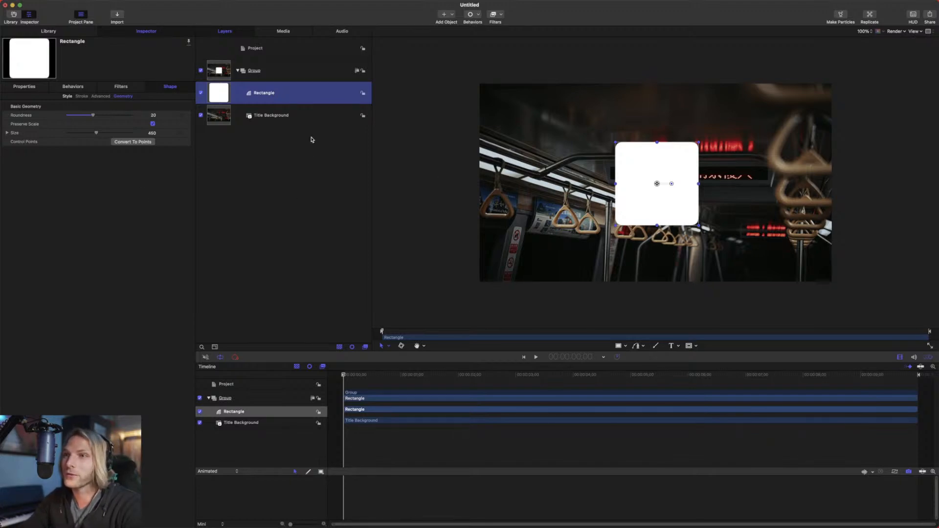
# Find the Color Solid generator, add it in a new group above the existing one, and hide the new group.
pyautogui.click(60, 32)
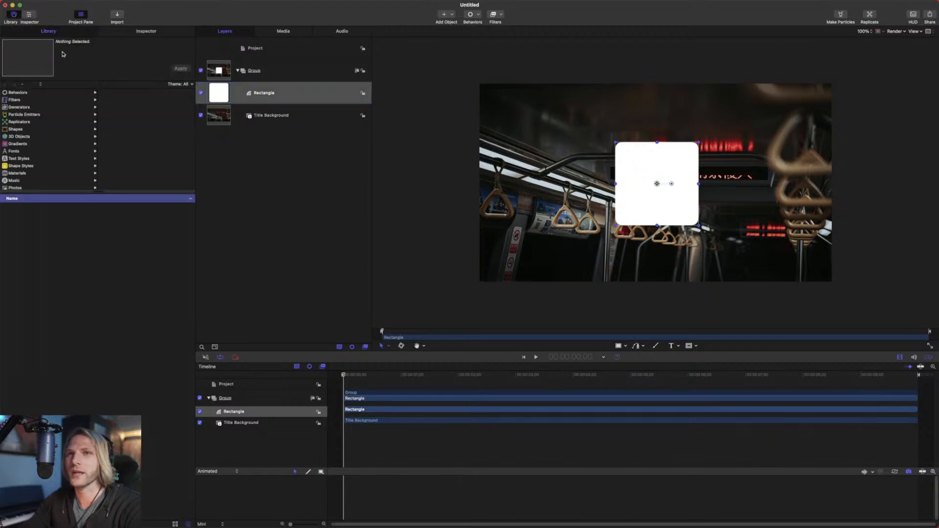
pyautogui.scroll(-2, 26, 147)
pyautogui.click(19, 99)
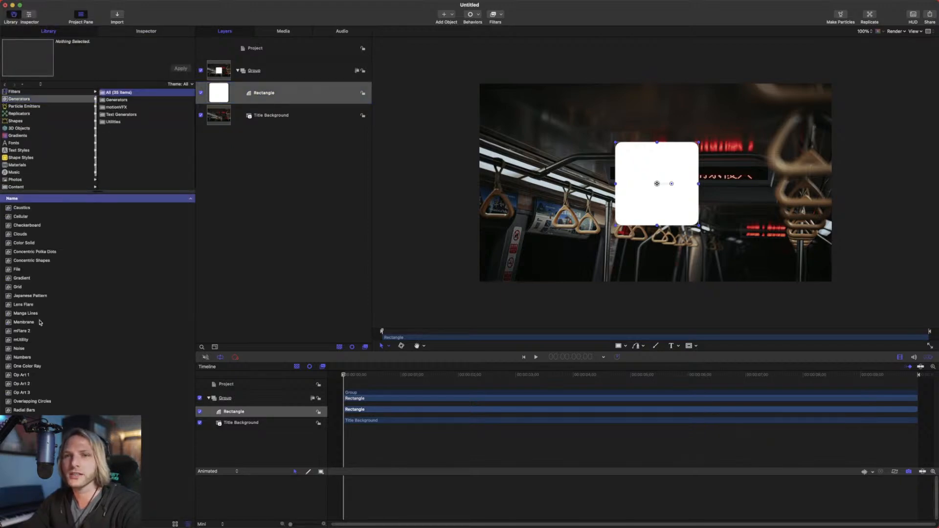
pyautogui.press('super+Tab')
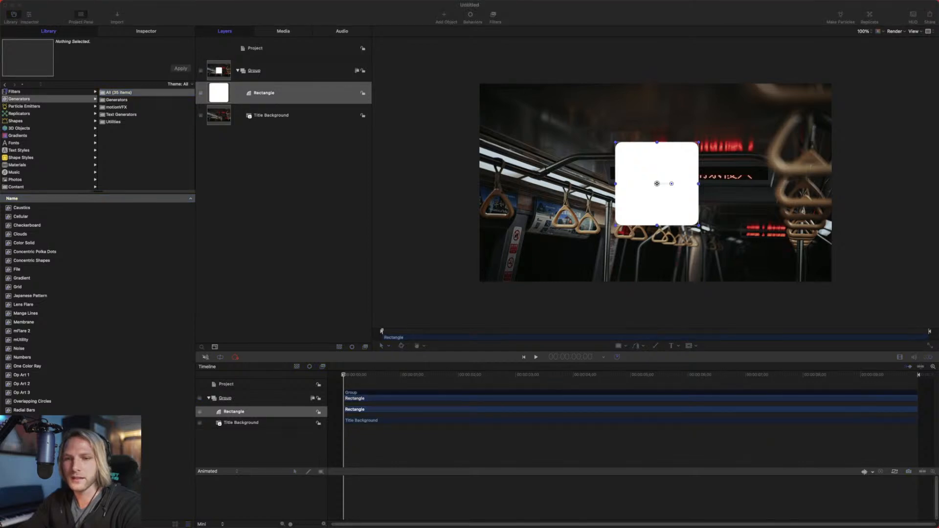
pyautogui.click(6, 524)
pyautogui.write('c')
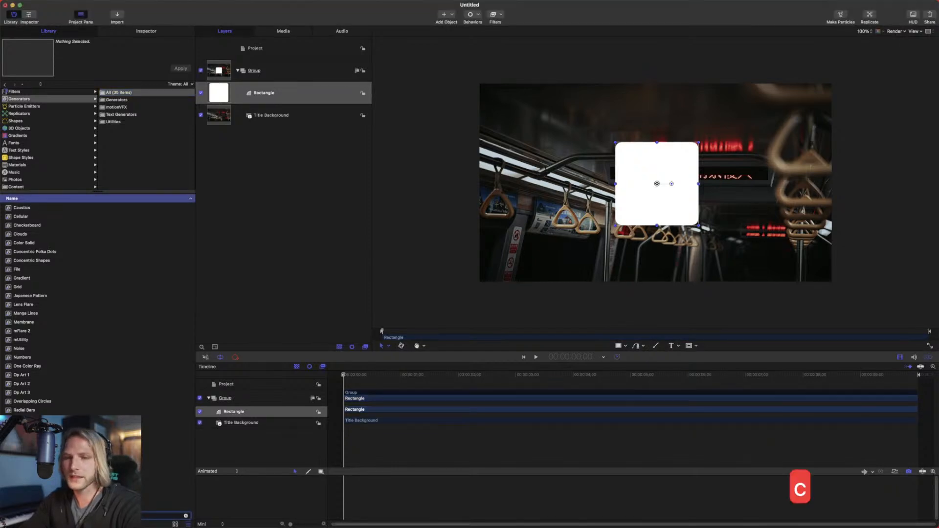
pyautogui.press('BackSpace')
pyautogui.write('solid')
pyautogui.moveTo(24, 208); pyautogui.dragTo(284, 178)
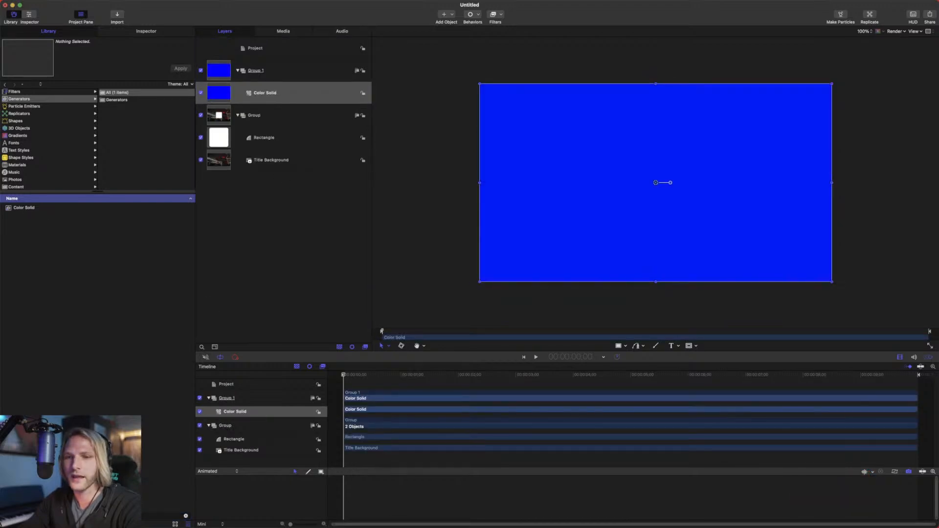
pyautogui.press('super+Tab')
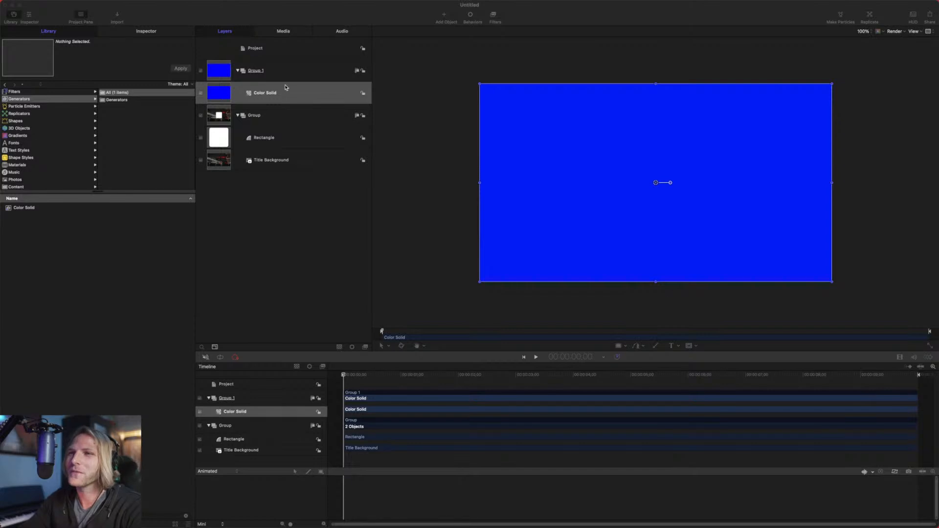
pyautogui.click(201, 70)
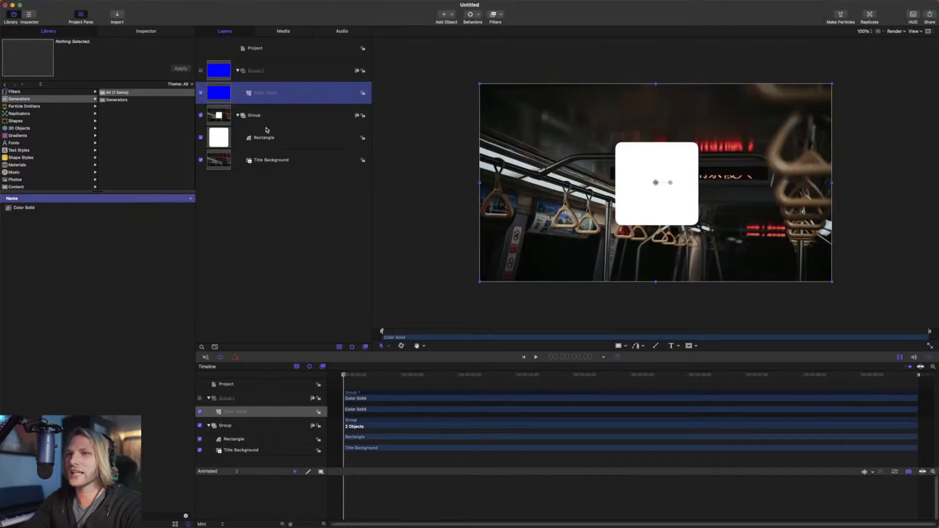
# Add the Twirl distortion filter to the Color Solid layer.
pyautogui.click(495, 15)
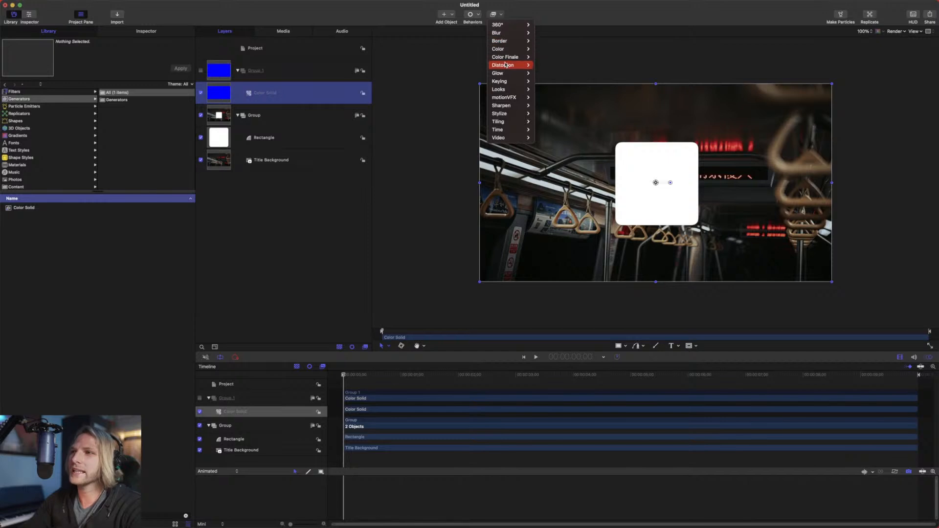
pyautogui.moveTo(509, 65)
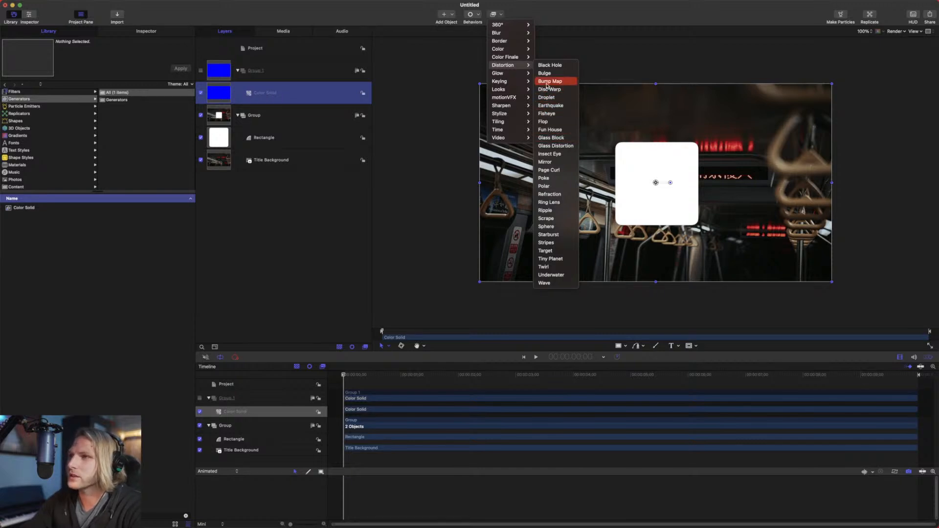
pyautogui.click(551, 268)
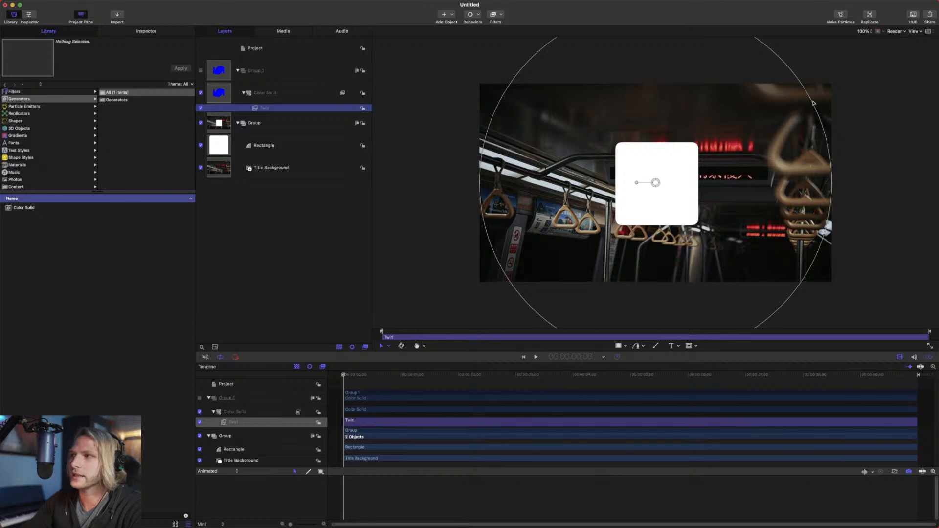
# Shrink the Twirl filter's circle on the canvas to fit inside the white square and slightly turn its angle handle.
pyautogui.moveTo(811, 101); pyautogui.dragTo(734, 141)
pyautogui.moveTo(636, 183); pyautogui.dragTo(637, 182)
pyautogui.moveTo(601, 239); pyautogui.dragTo(663, 154)
pyautogui.press('super+z')
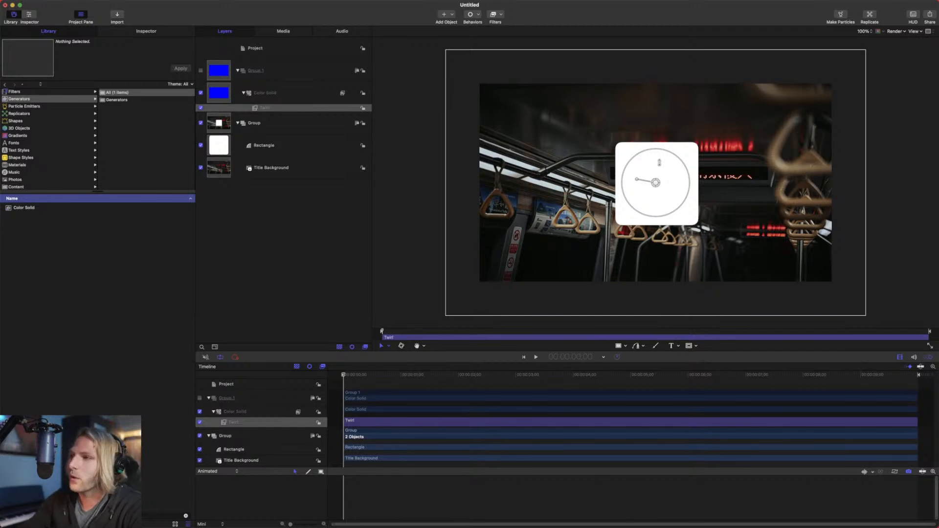
pyautogui.moveTo(673, 153); pyautogui.dragTo(671, 155)
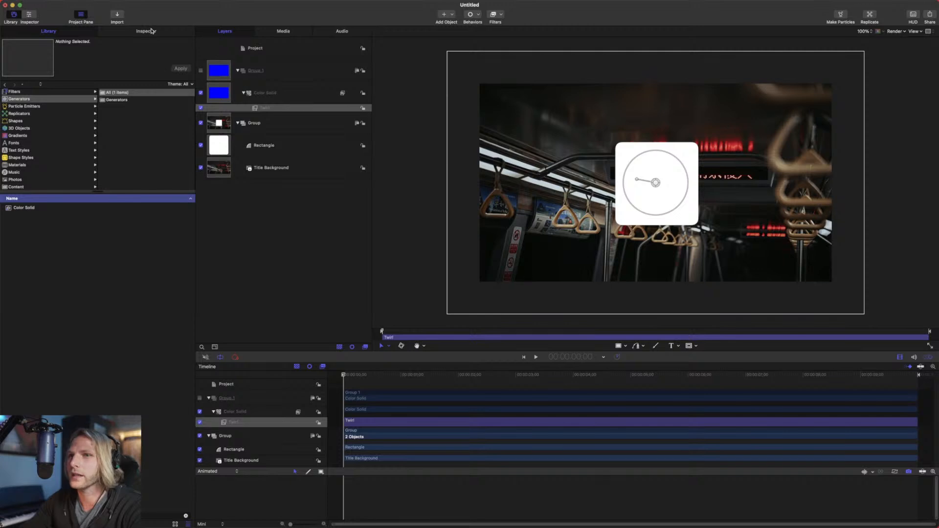
# Hide the Color Solid layer and set its Twirl filter's amount to 0.1.
pyautogui.click(201, 93)
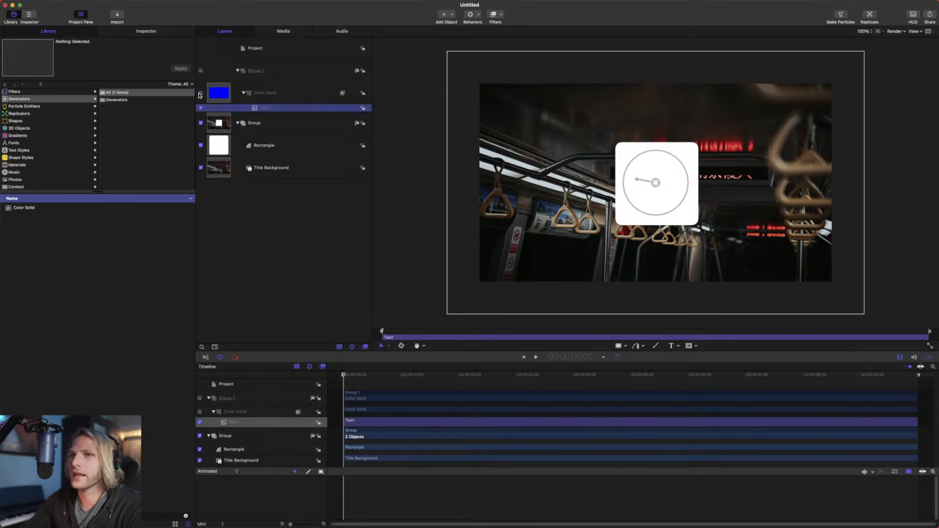
pyautogui.click(184, 32)
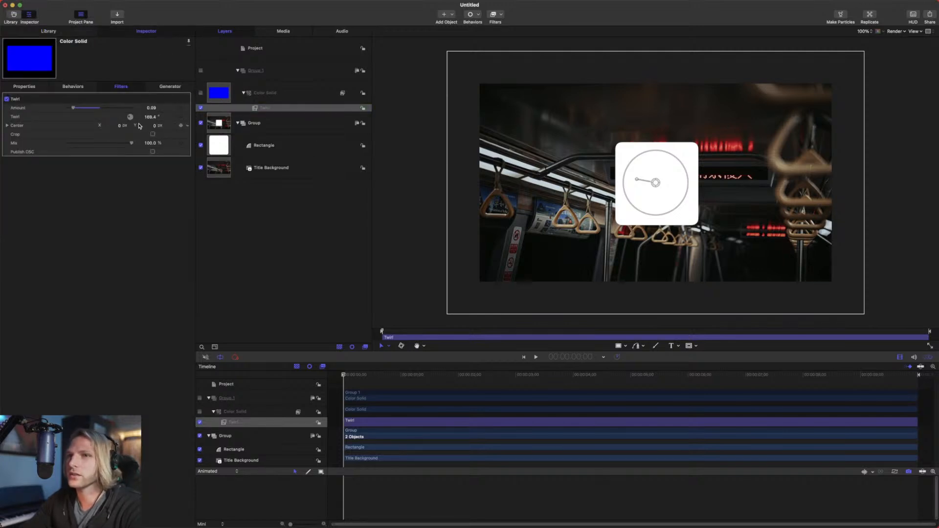
pyautogui.click(152, 108)
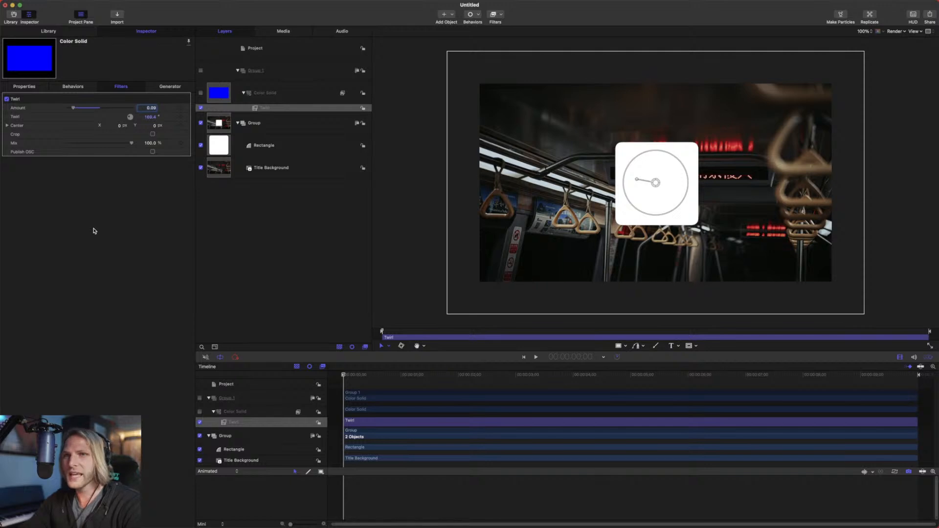
pyautogui.write('0.1')
pyautogui.press('Return')
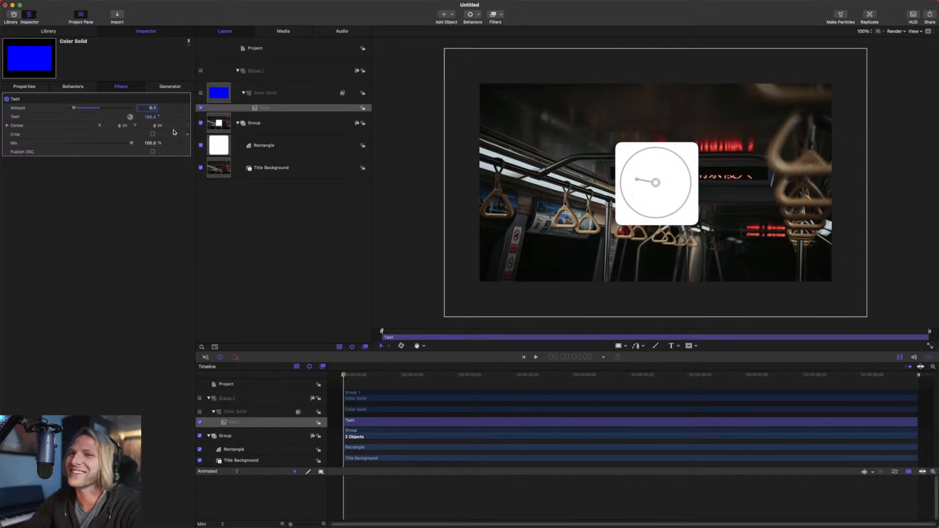
# Try turning the Twirl filter's handle on the canvas, and set its twirl angle to 90°.
pyautogui.click(150, 117)
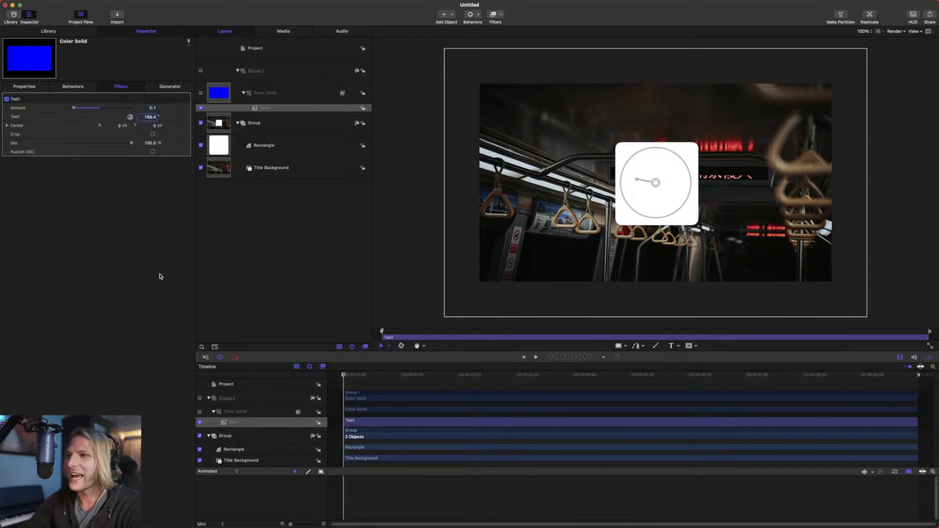
pyautogui.moveTo(638, 179); pyautogui.dragTo(638, 190)
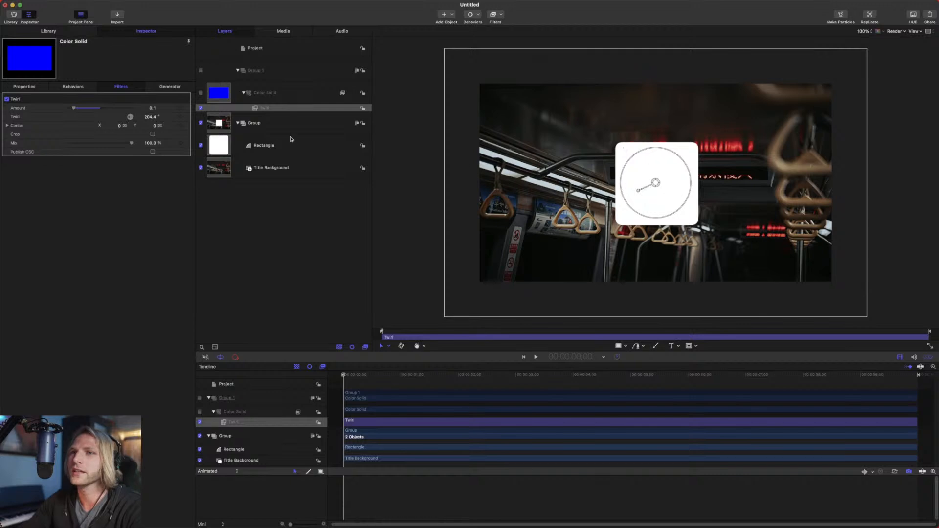
pyautogui.click(151, 118)
pyautogui.write('90')
pyautogui.press('Return')
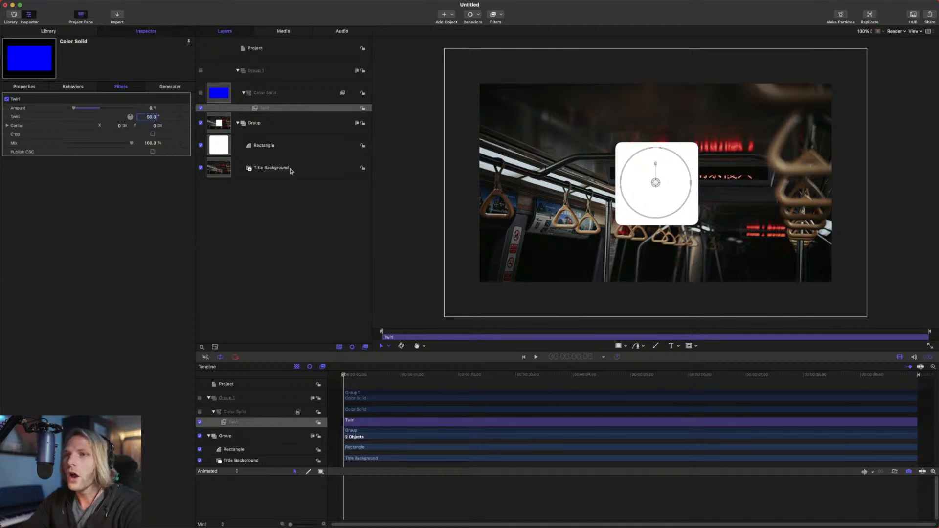
# Reset the Rectangle layer's position to 0 px on the X and Y axes.
pyautogui.click(283, 145)
pyautogui.click(36, 88)
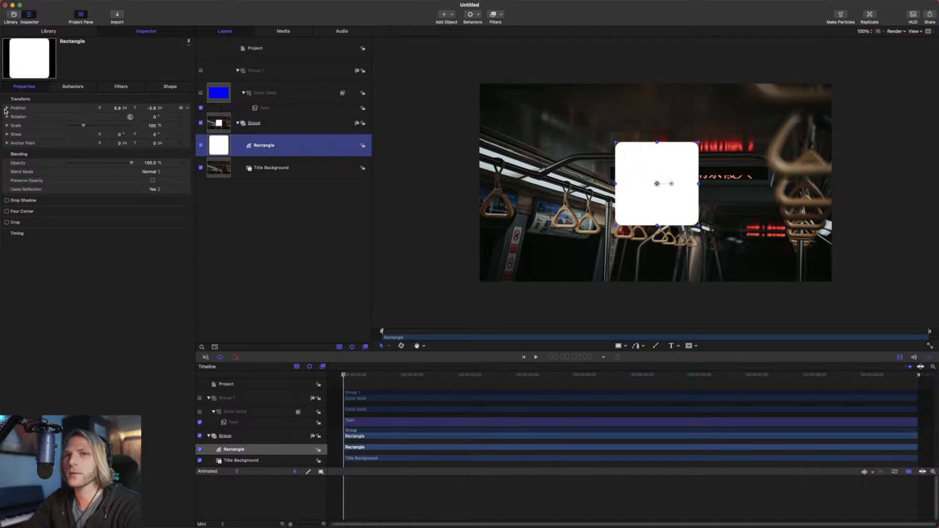
pyautogui.click(6, 109)
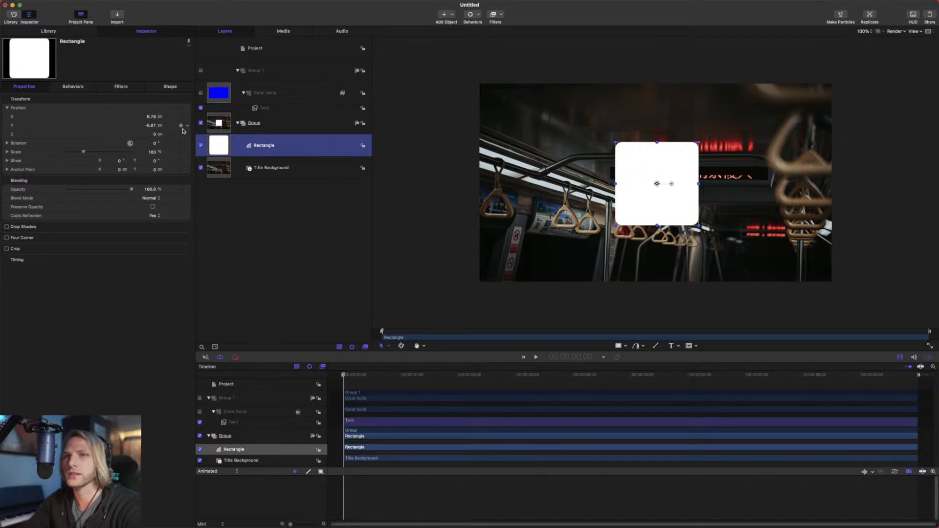
pyautogui.click(188, 108)
pyautogui.click(190, 125)
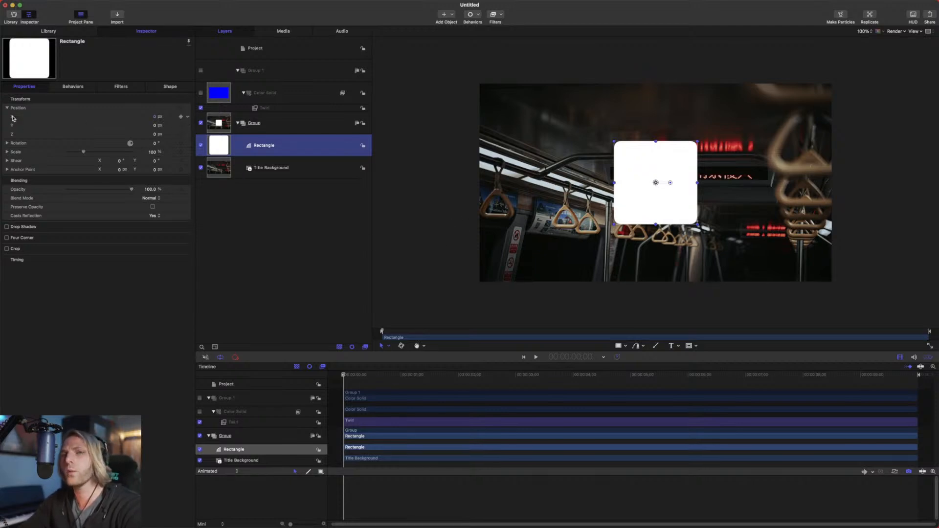
pyautogui.click(188, 117)
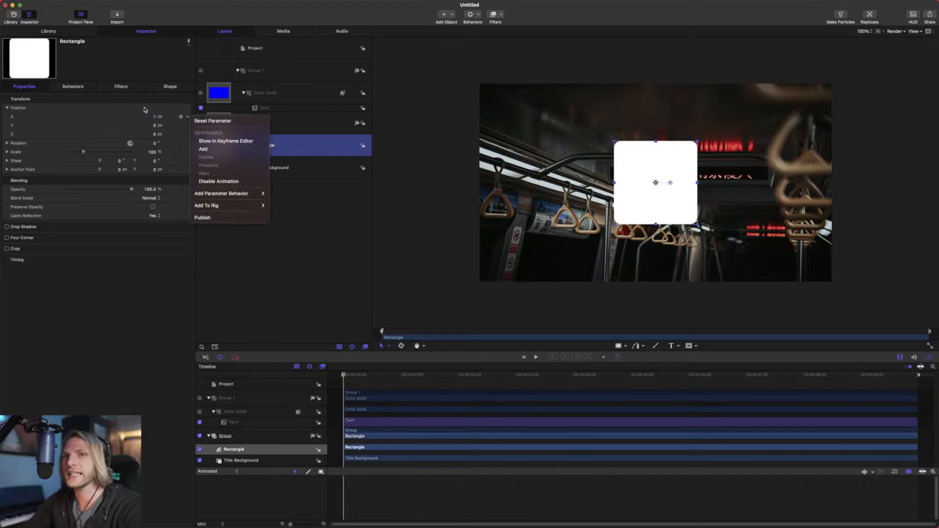
pyautogui.click(28, 121)
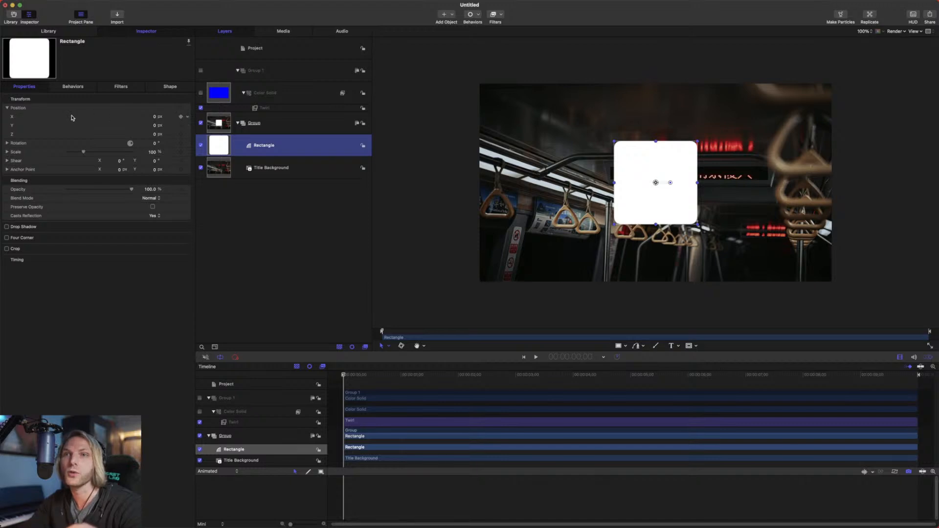
pyautogui.click(15, 118)
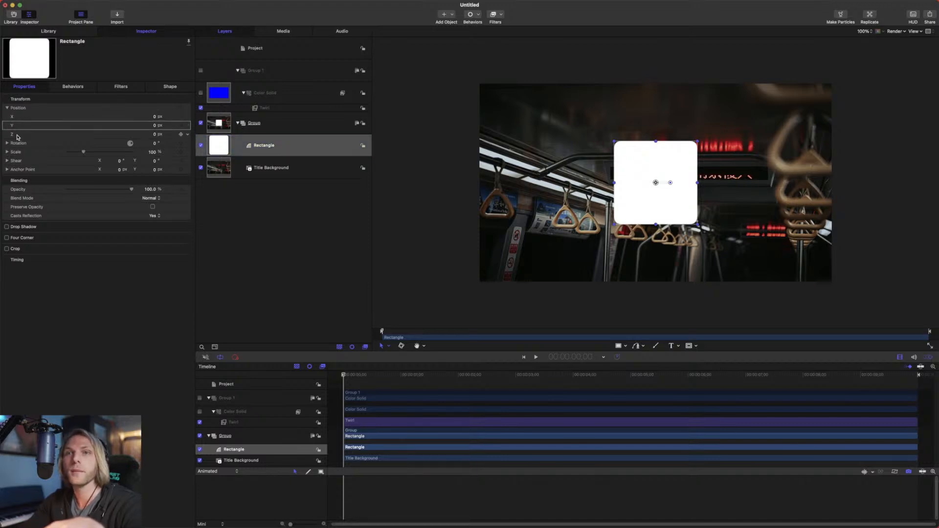
pyautogui.click(188, 108)
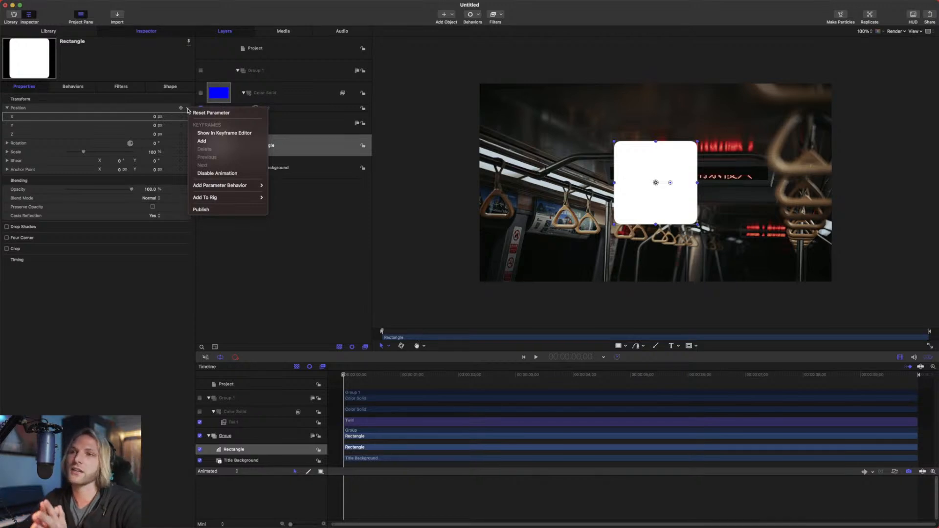
pyautogui.click(230, 142)
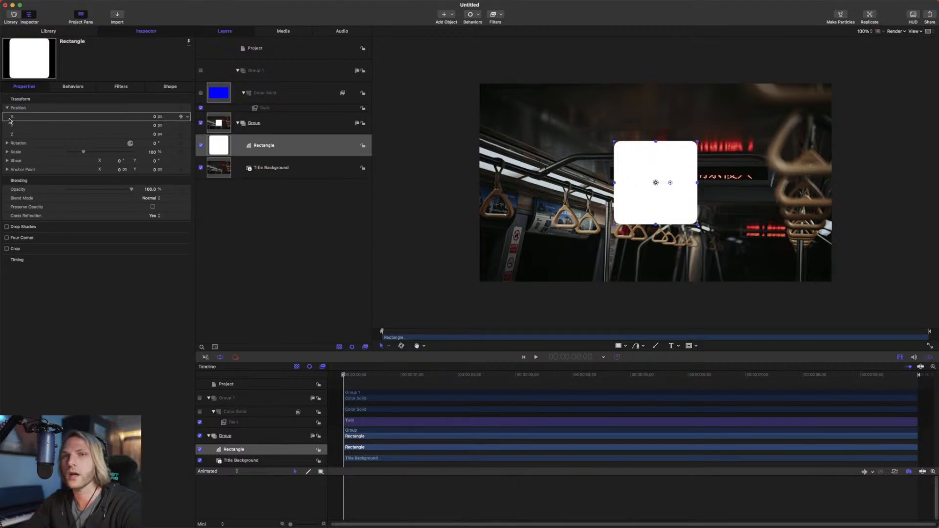
# Add a Link parameter behavior to the Rectangle's X position and assign the Color Solid layer as its source object.
pyautogui.click(188, 118)
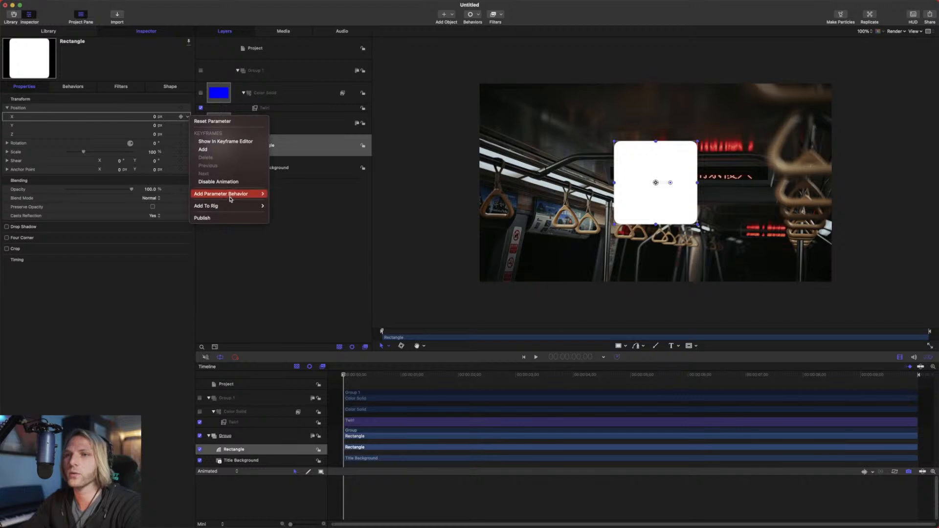
pyautogui.moveTo(232, 194)
pyautogui.click(280, 227)
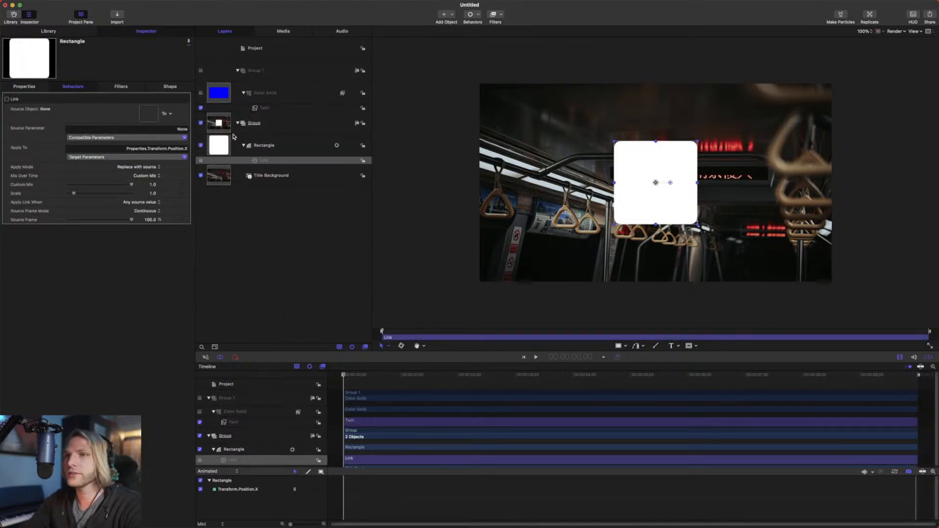
pyautogui.moveTo(225, 92); pyautogui.dragTo(149, 115)
# Rename the Color Solid layer as Controller.
pyautogui.click(261, 98)
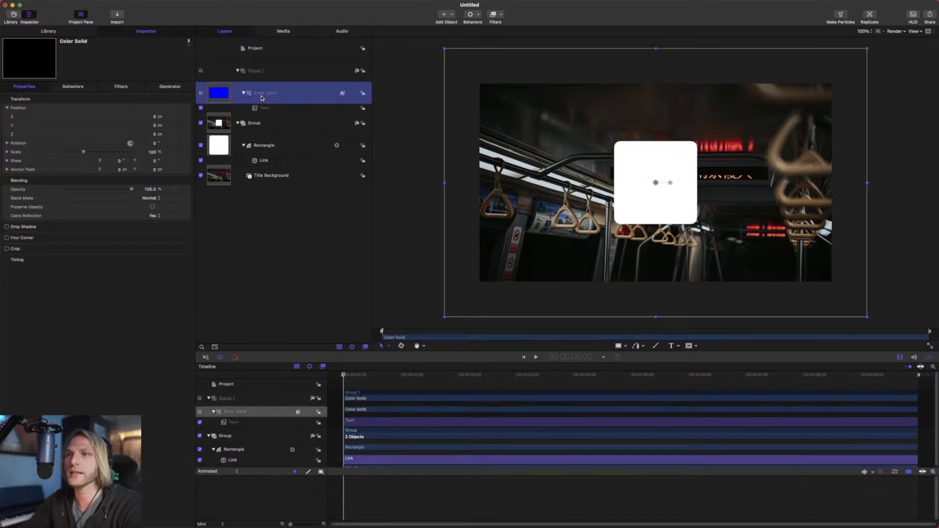
pyautogui.click(262, 97)
pyautogui.write('Controller')
pyautogui.press('Return')
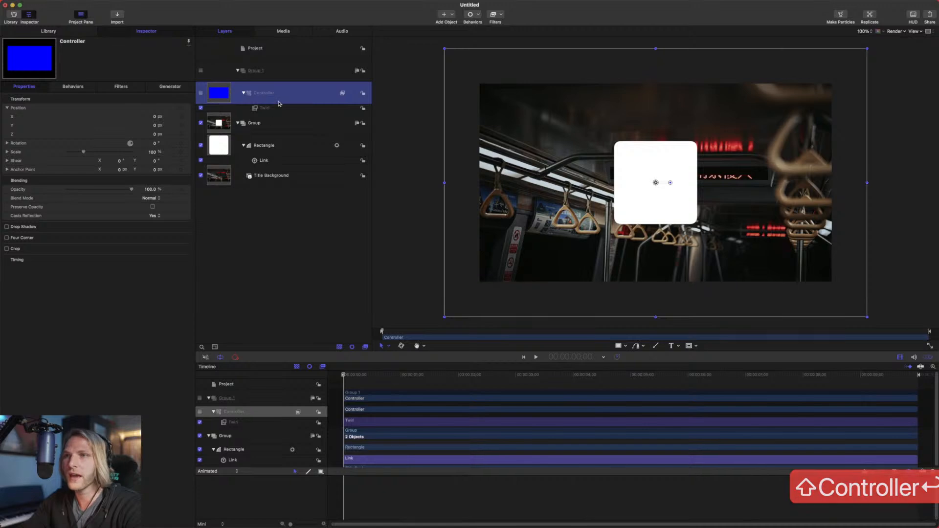
# Rename the Controller layer's Twirl filter as OSC.
pyautogui.click(275, 107)
pyautogui.press('\\')
pyautogui.press('space')
pyautogui.click(276, 108)
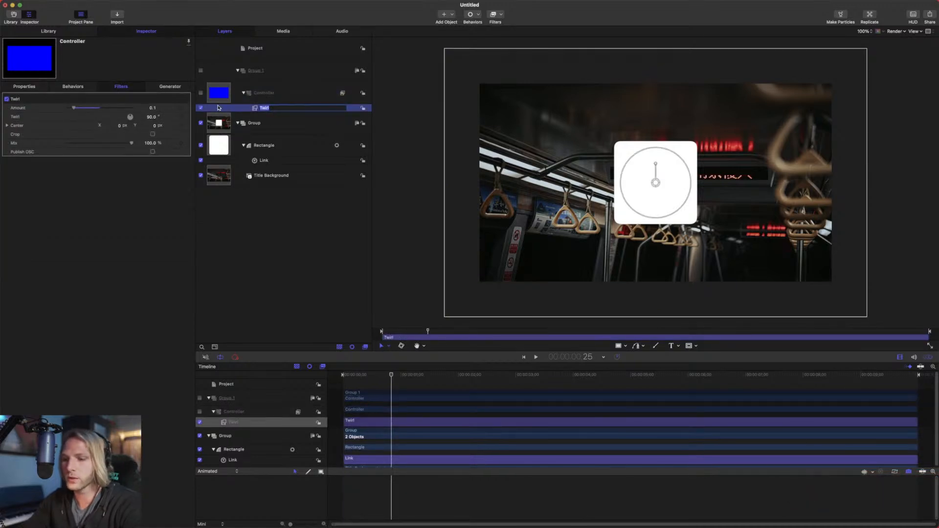
pyautogui.write('OSC')
pyautogui.press('Return')
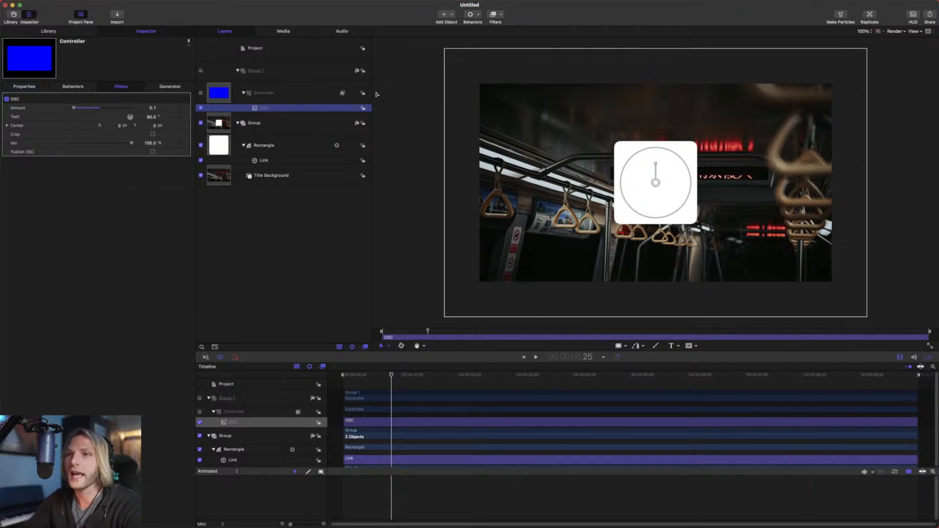
# Rename the Link behavior under the Rectangle layer as Link X Pos.
pyautogui.click(258, 96)
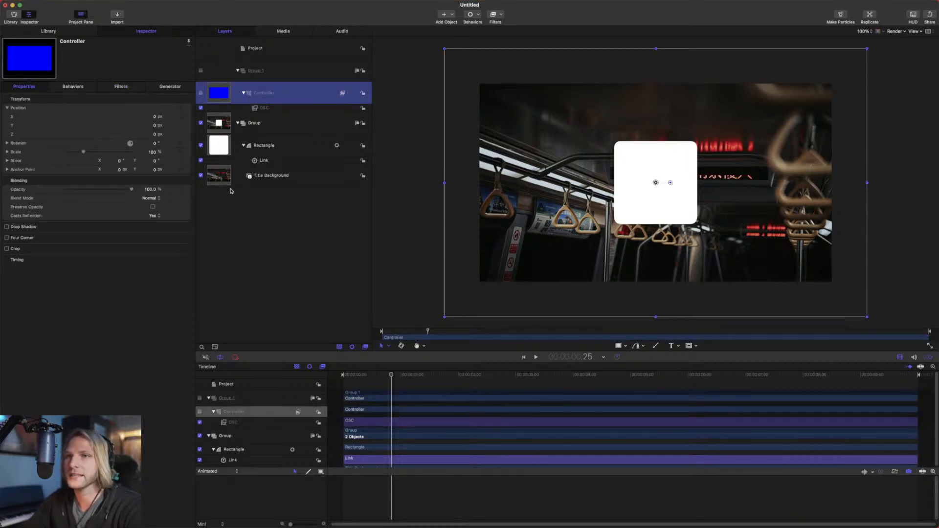
pyautogui.click(270, 162)
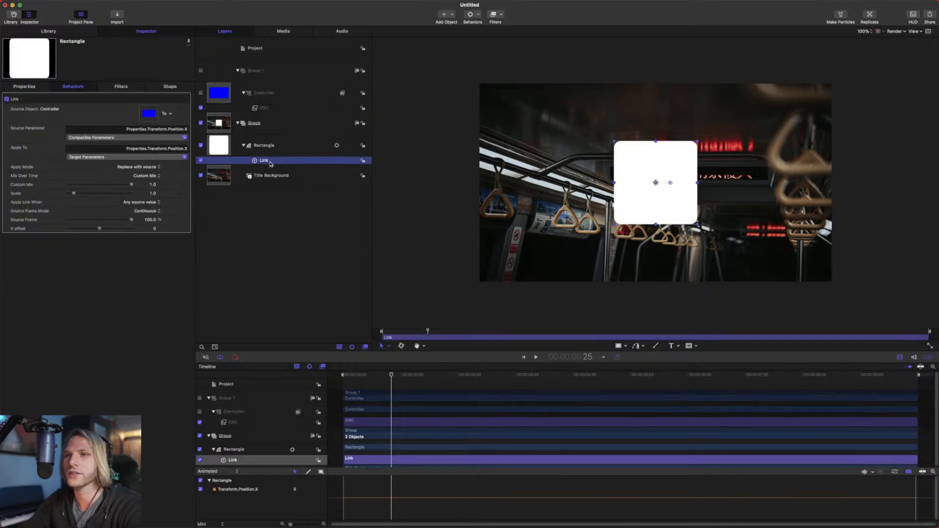
pyautogui.click(270, 162)
pyautogui.click(270, 162)
pyautogui.write('X P')
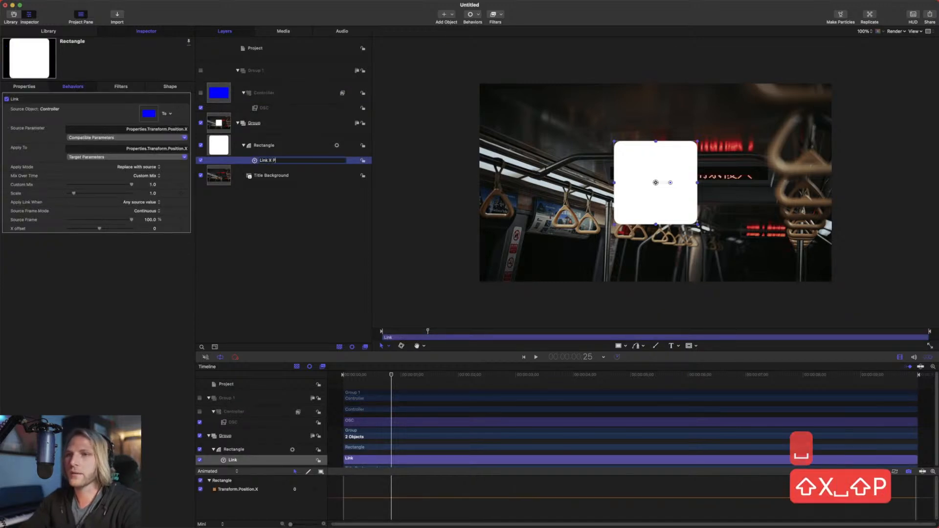
pyautogui.write('os')
pyautogui.press('Return')
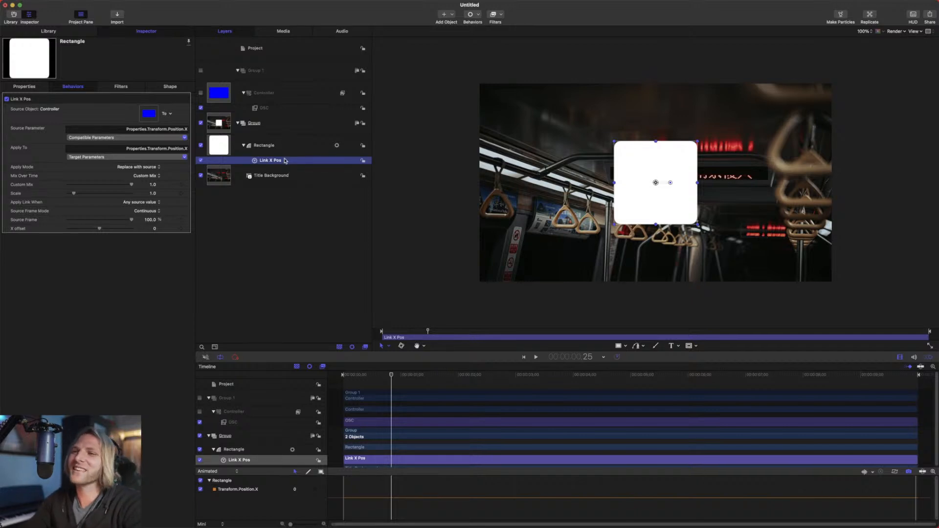
pyautogui.doubleClick(269, 162)
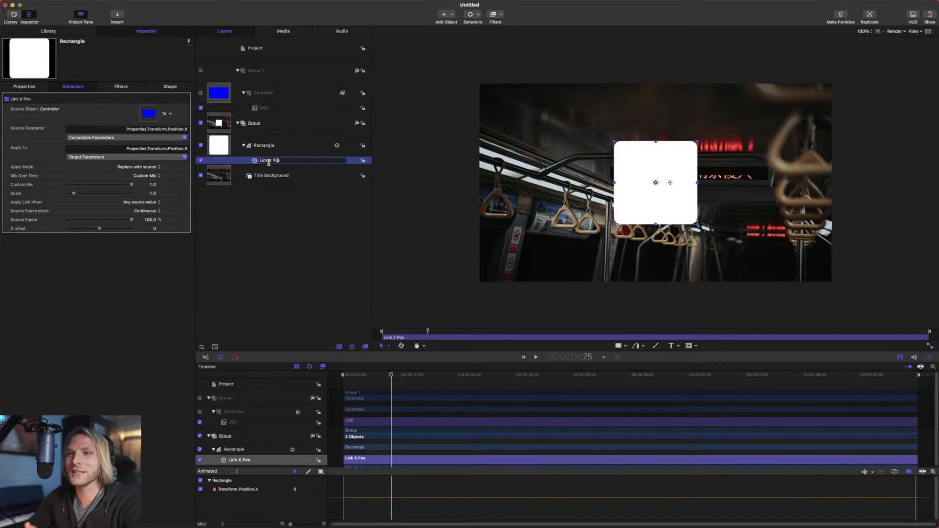
pyautogui.click(308, 177)
# Set the Link X Pos behavior's source parameter to the Center X value of the Controller's OSC filter.
pyautogui.click(300, 162)
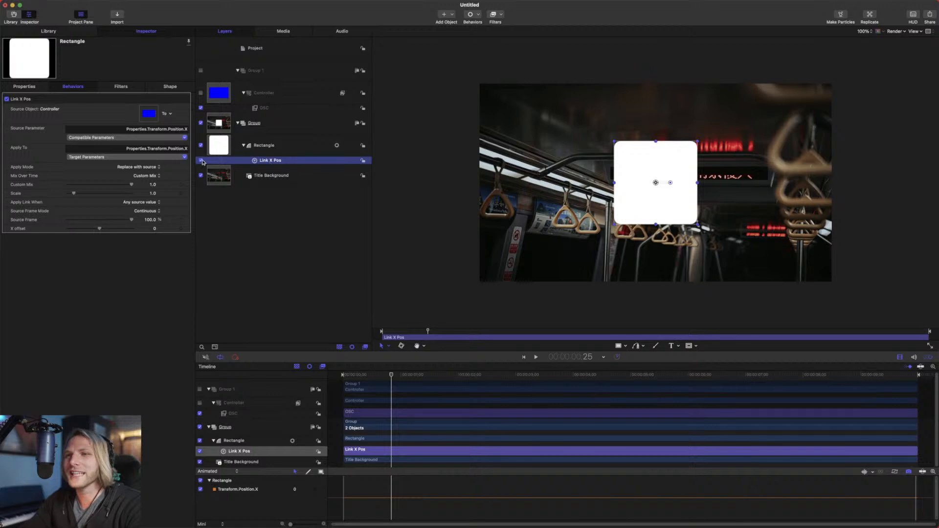
pyautogui.click(110, 139)
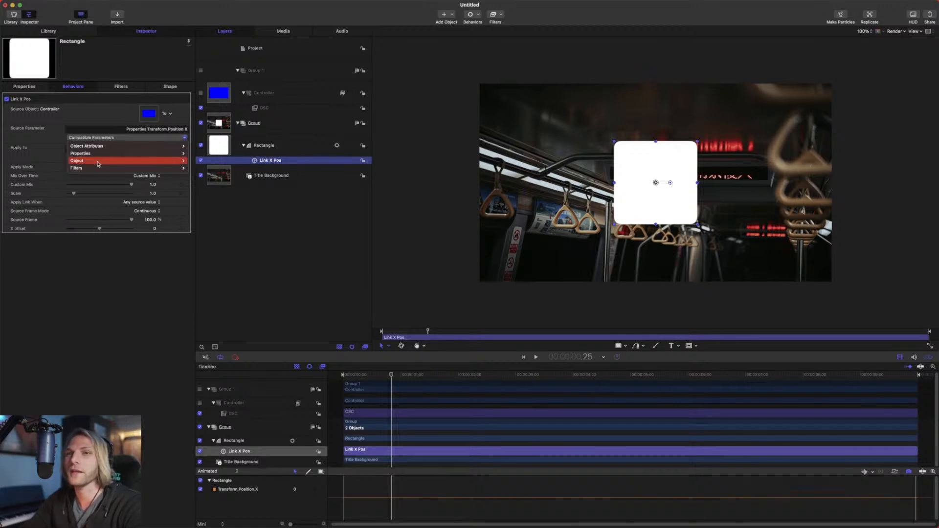
pyautogui.moveTo(107, 154)
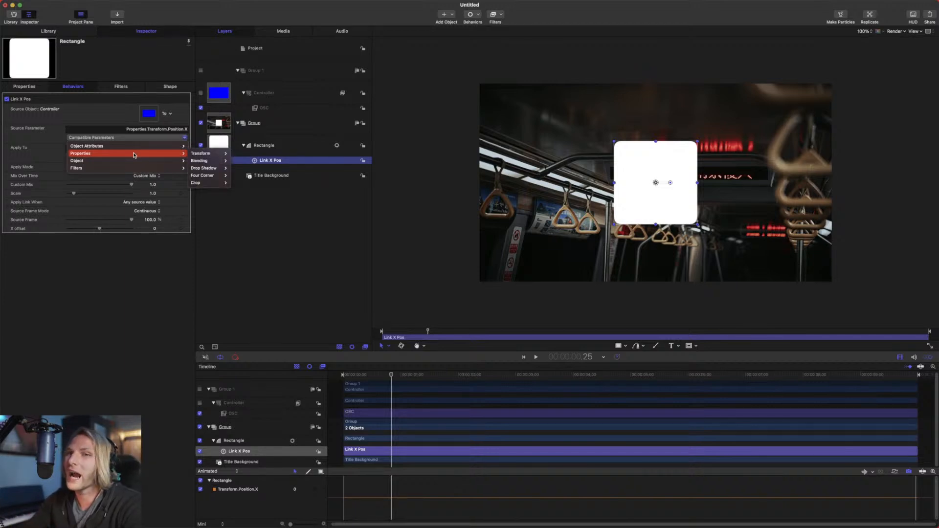
pyautogui.moveTo(128, 170)
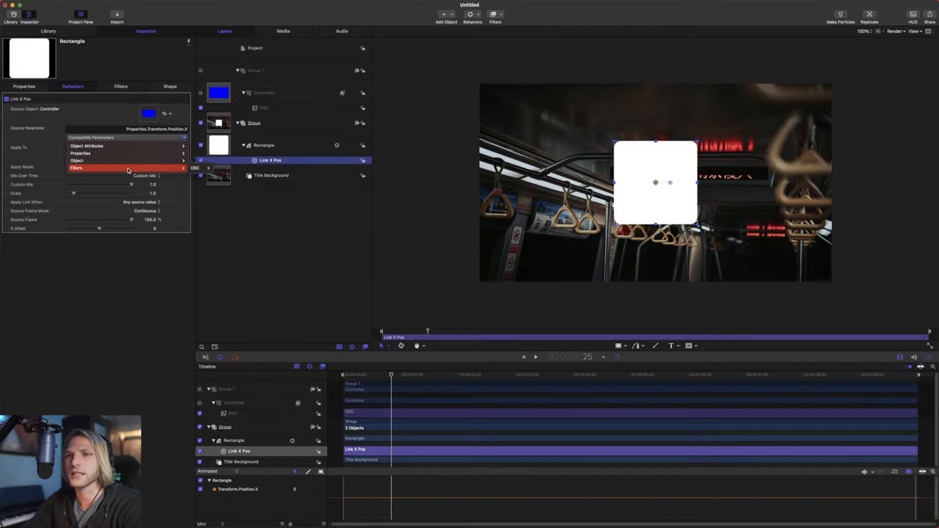
pyautogui.moveTo(198, 170)
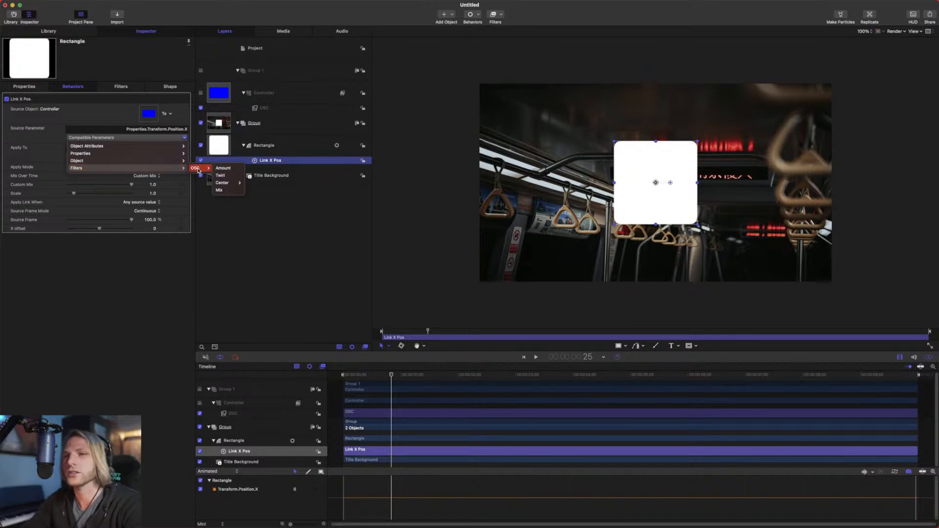
pyautogui.moveTo(220, 185)
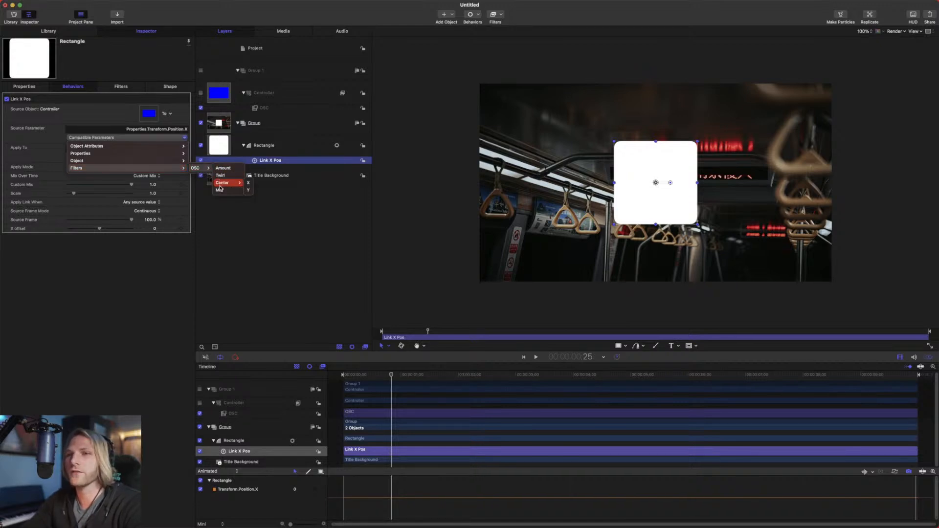
pyautogui.click(247, 184)
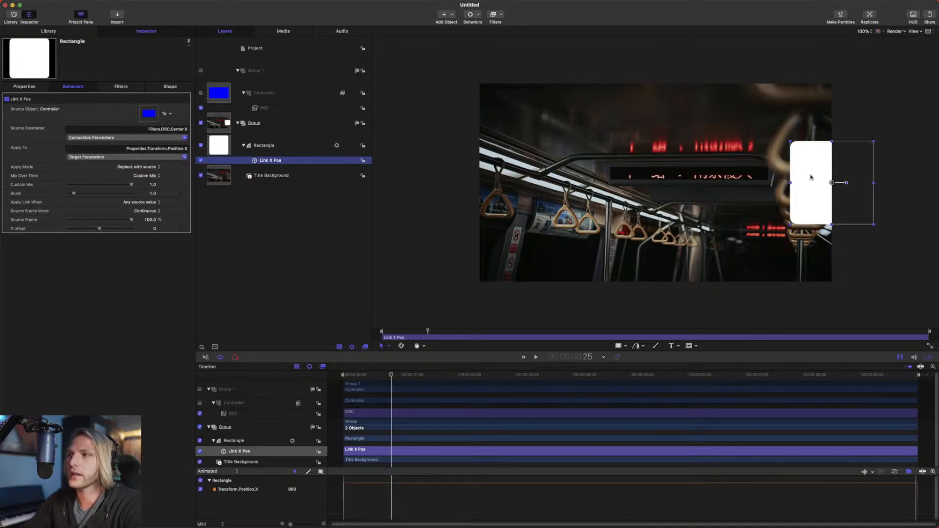
# Move the OSC filter's center around the canvas to test the X link, undoing each move.
pyautogui.click(264, 108)
pyautogui.moveTo(652, 154); pyautogui.dragTo(605, 177)
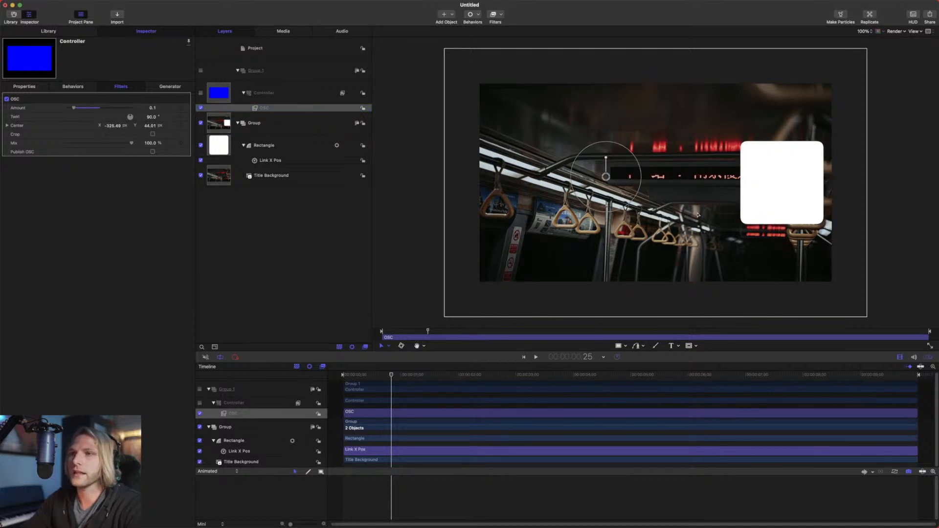
pyautogui.press('super+z')
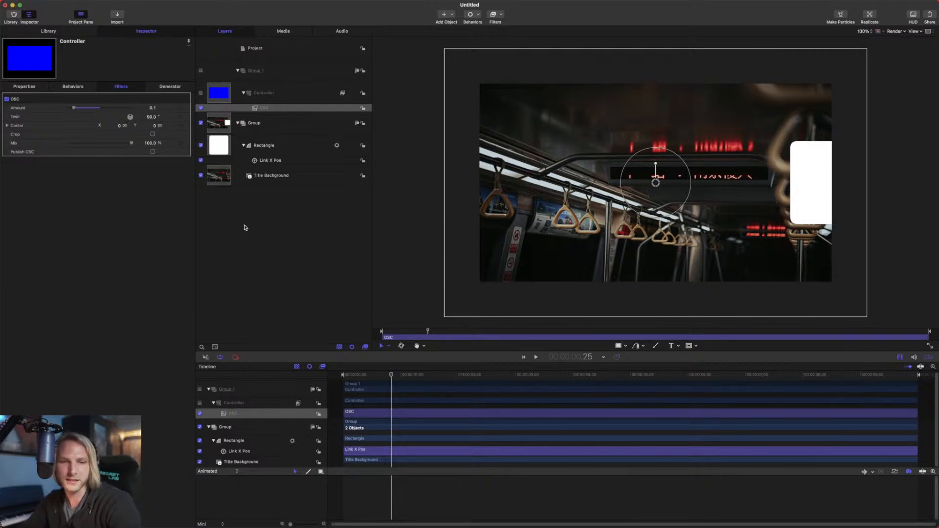
pyautogui.click(265, 161)
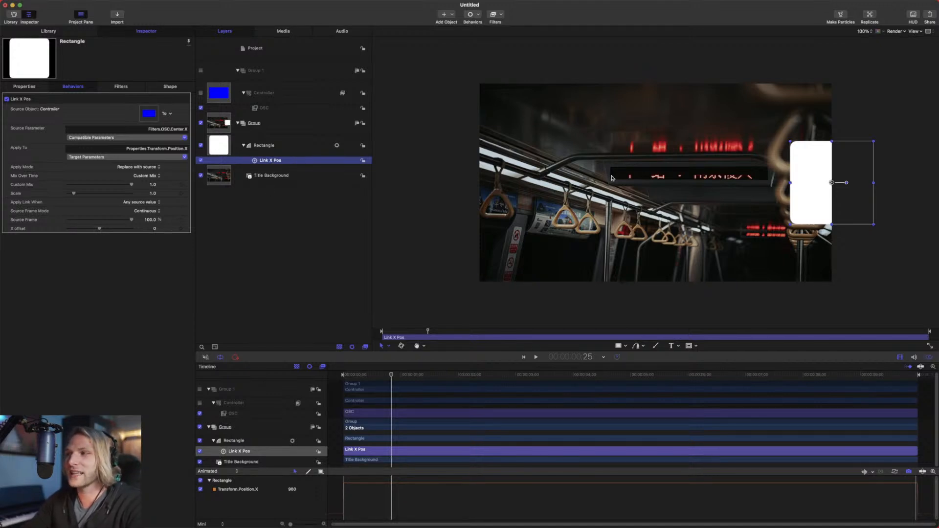
pyautogui.click(289, 109)
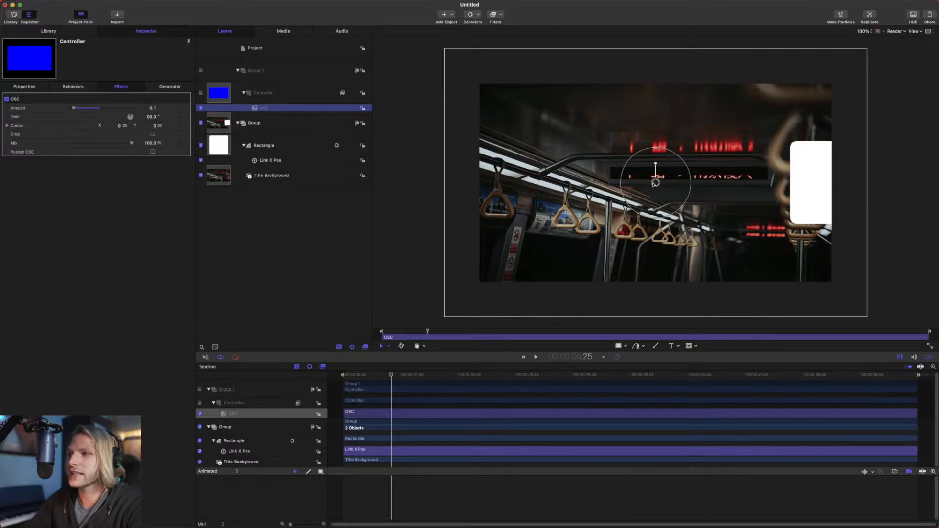
pyautogui.moveTo(654, 185); pyautogui.dragTo(630, 200)
pyautogui.press('super+z')
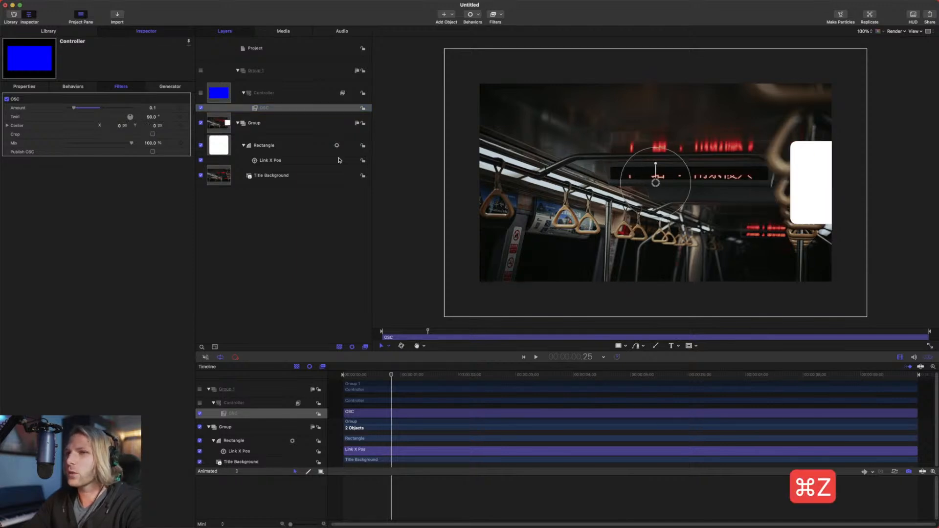
# Expand the OSC filter's Center parameters and set the Link X Pos behavior's X offset to -0.5.
pyautogui.click(7, 126)
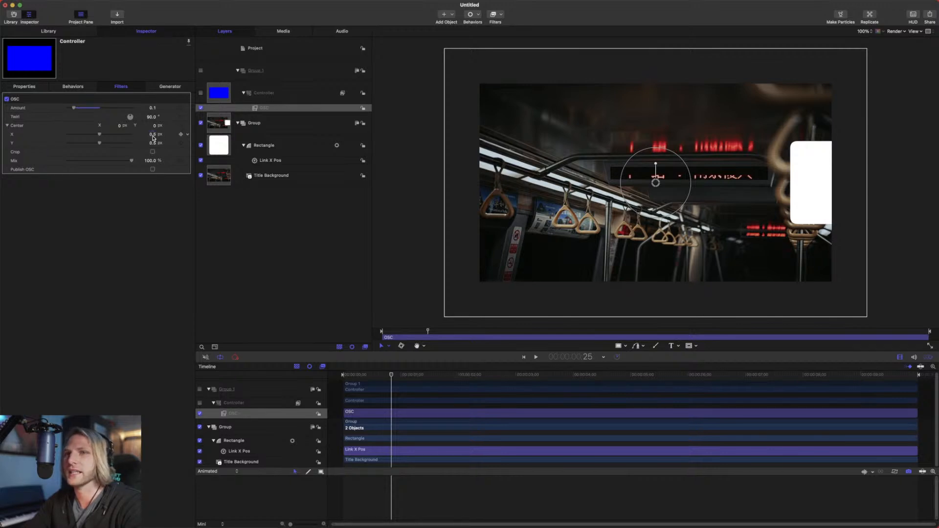
pyautogui.click(289, 163)
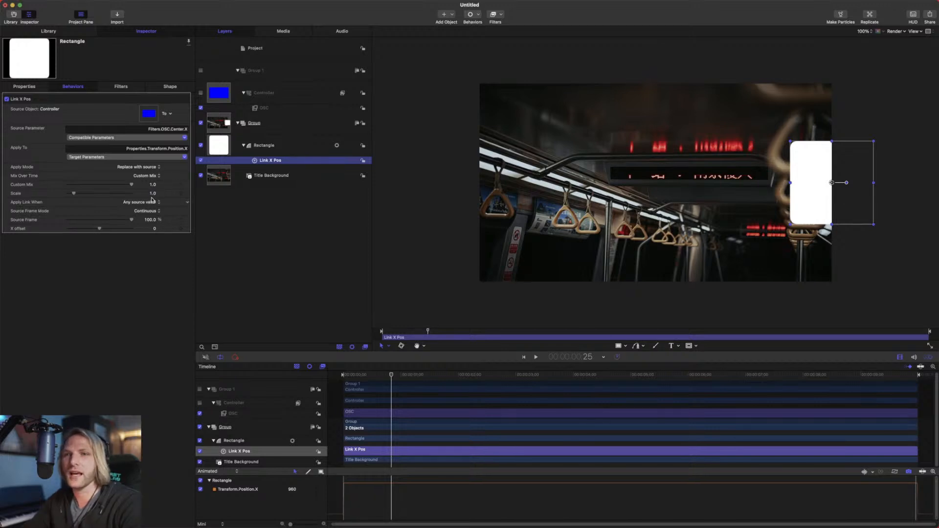
pyautogui.click(153, 229)
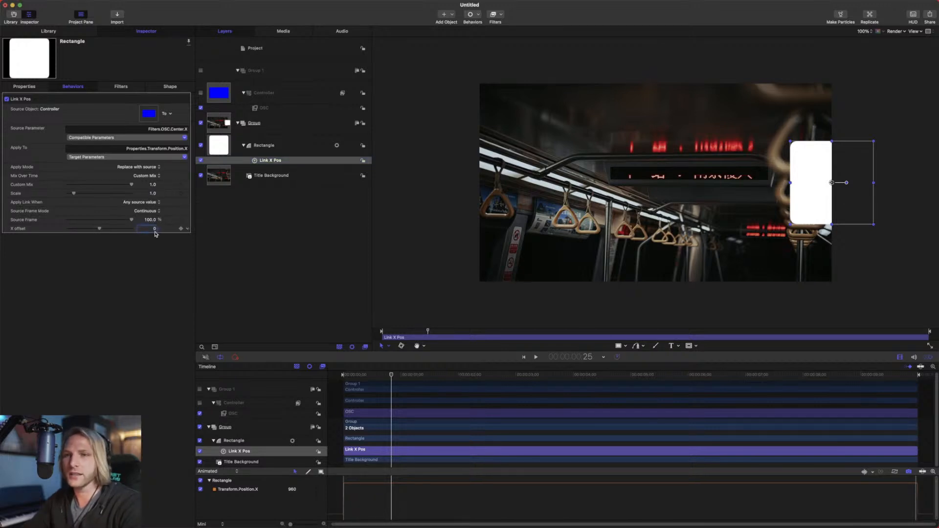
pyautogui.write('-0.5')
pyautogui.press('Return')
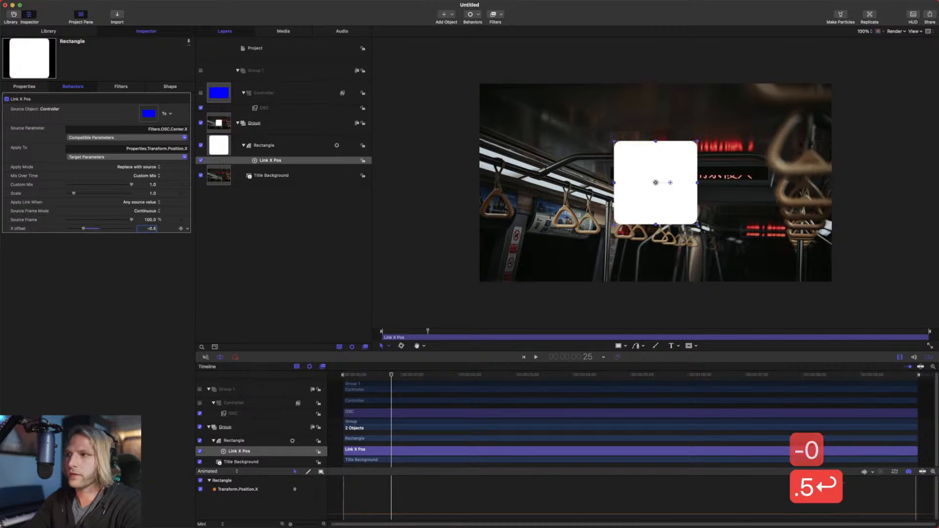
# Test the offset X link by moving the OSC center sideways from the middle of the square, and undo it.
pyautogui.click(275, 109)
pyautogui.moveTo(656, 185); pyautogui.dragTo(600, 186)
pyautogui.press('super+z')
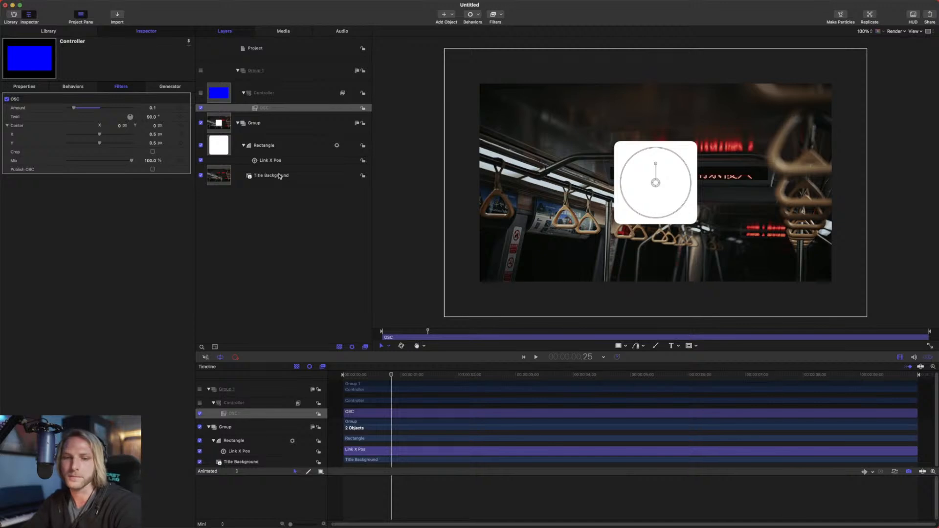
# Duplicate the Link X Pos behavior and set the copy's source parameter to the OSC filter's Center Y.
pyautogui.click(304, 160)
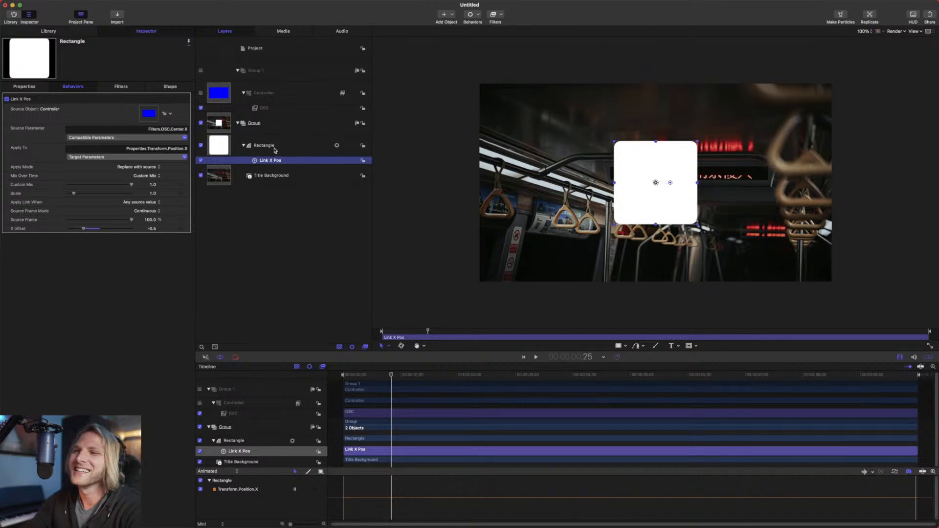
pyautogui.click(281, 149)
pyautogui.click(281, 161)
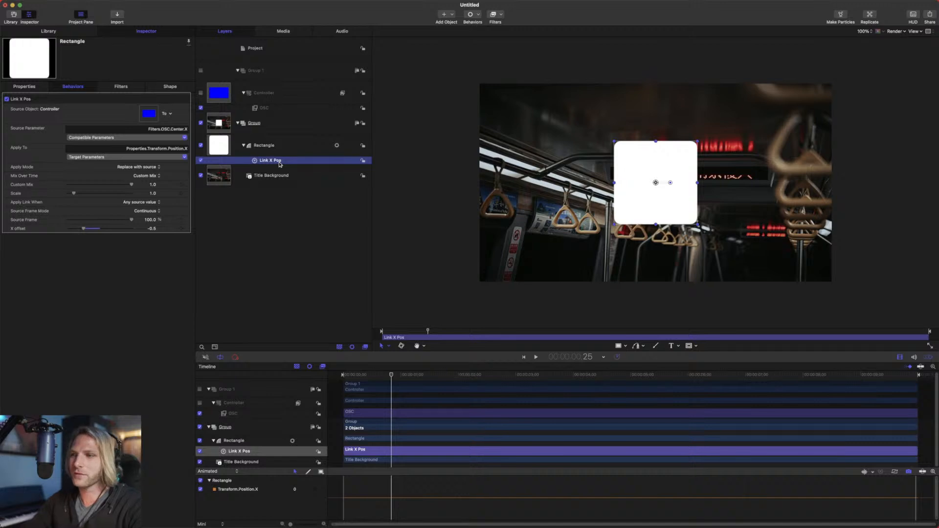
pyautogui.press('super+d')
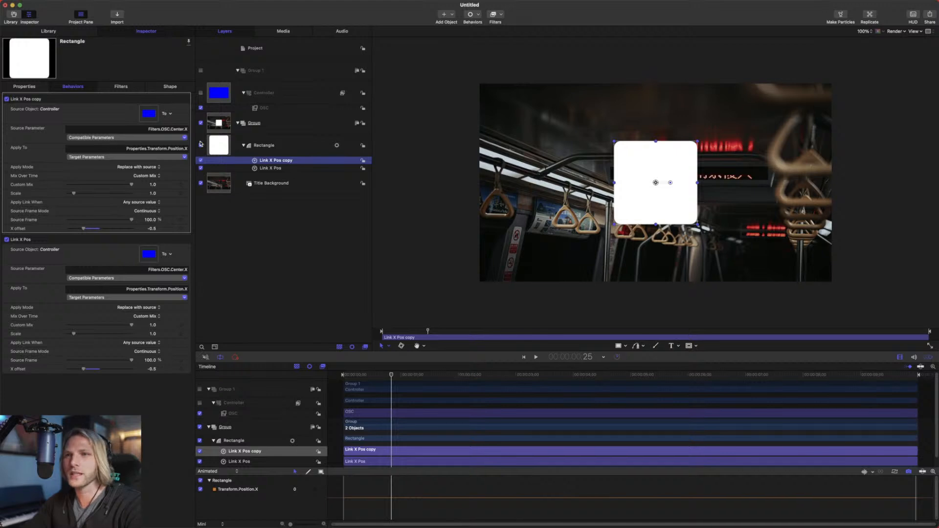
pyautogui.click(123, 139)
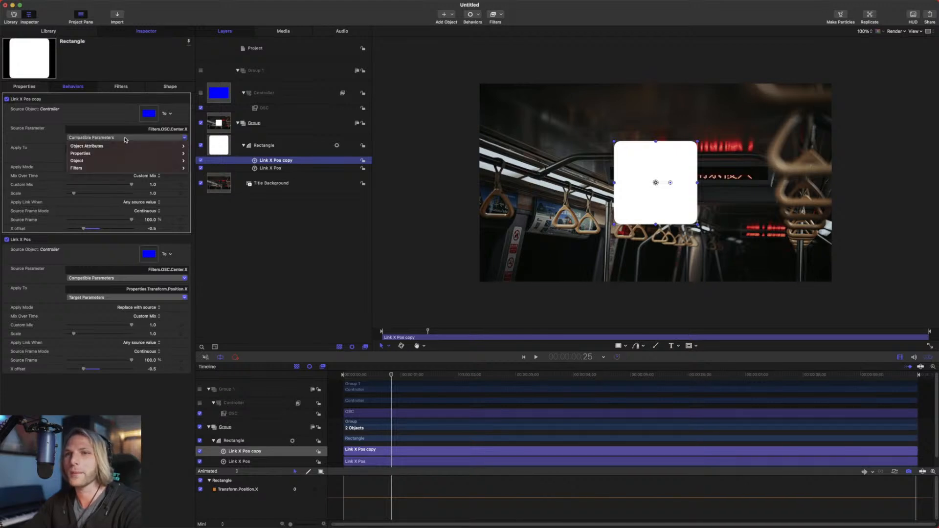
pyautogui.moveTo(101, 168)
pyautogui.moveTo(198, 168)
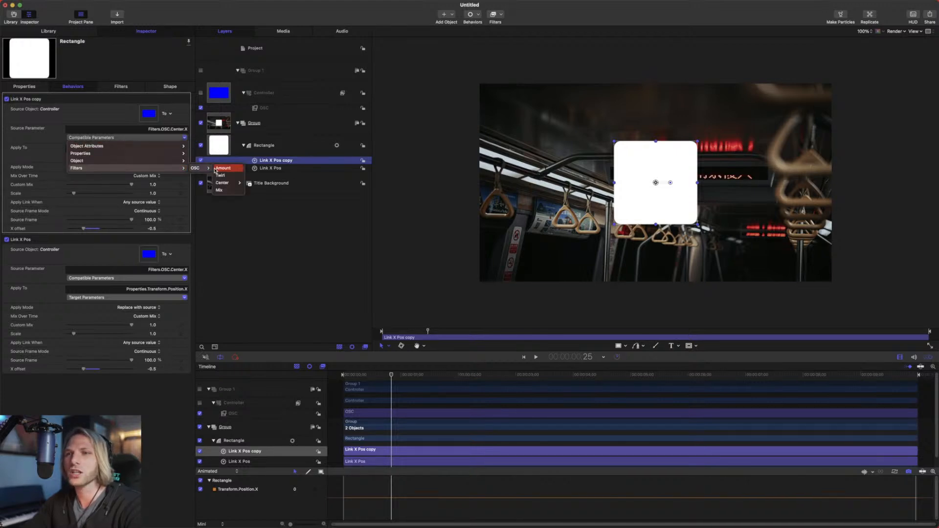
pyautogui.click(247, 191)
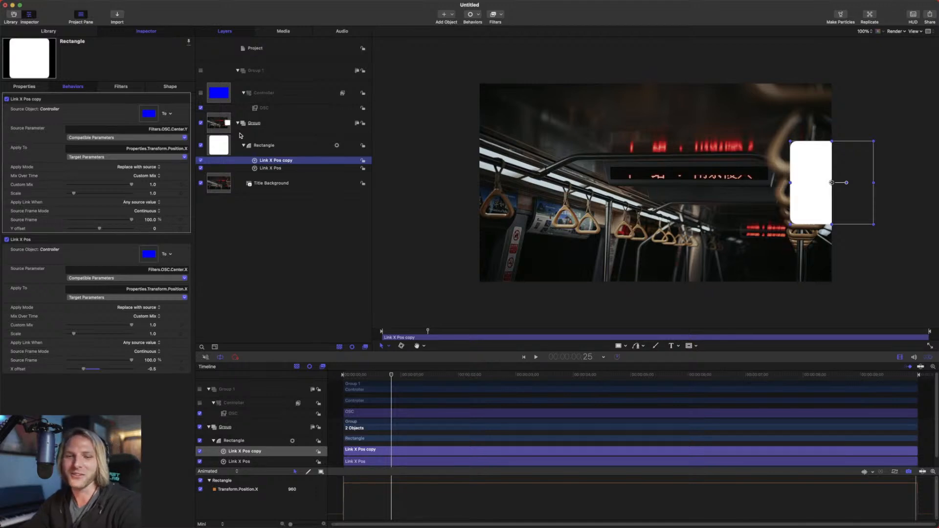
# Set the duplicated link behavior's target parameter to the Rectangle's Transform Position Y.
pyautogui.click(167, 158)
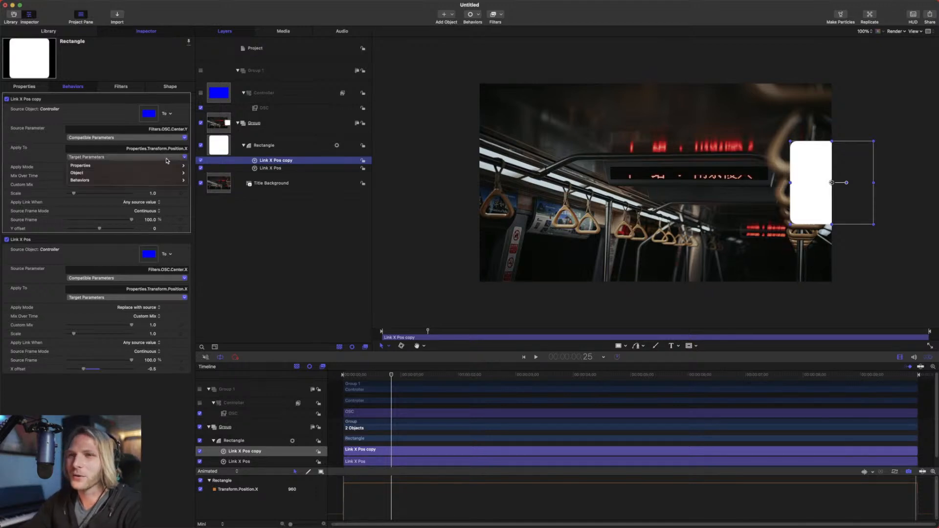
pyautogui.click(288, 170)
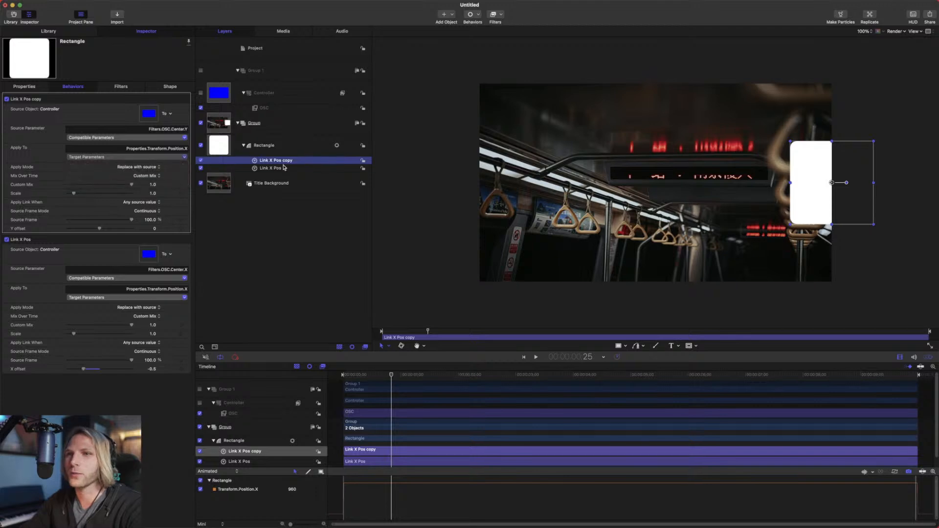
pyautogui.click(151, 158)
pyautogui.moveTo(144, 165)
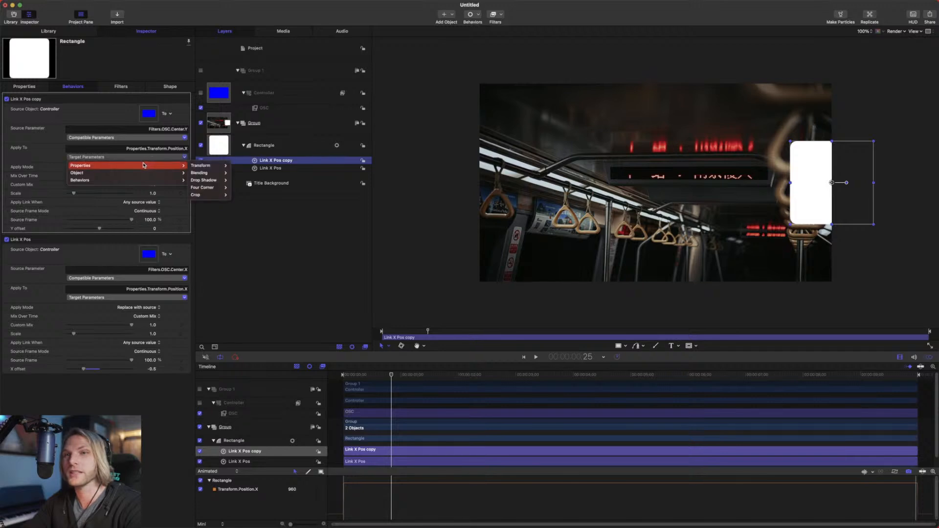
pyautogui.moveTo(204, 168)
pyautogui.moveTo(242, 166)
pyautogui.click(280, 185)
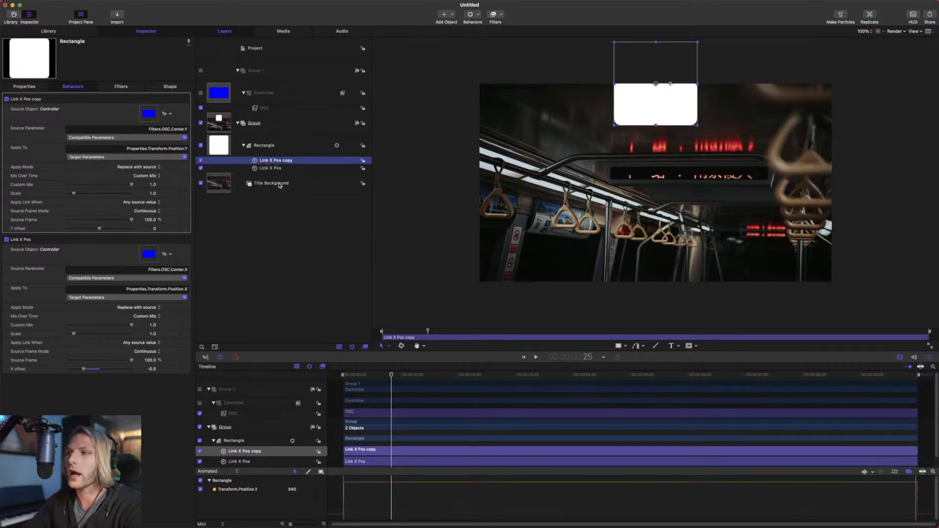
# Set the Y offset of the Link X Pos copy behavior to -0.5.
pyautogui.click(279, 111)
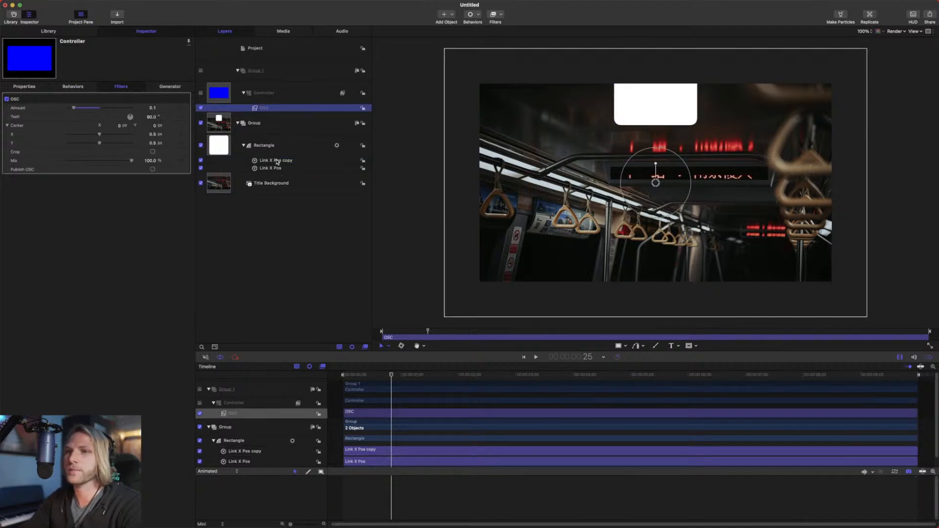
pyautogui.click(278, 161)
pyautogui.click(155, 229)
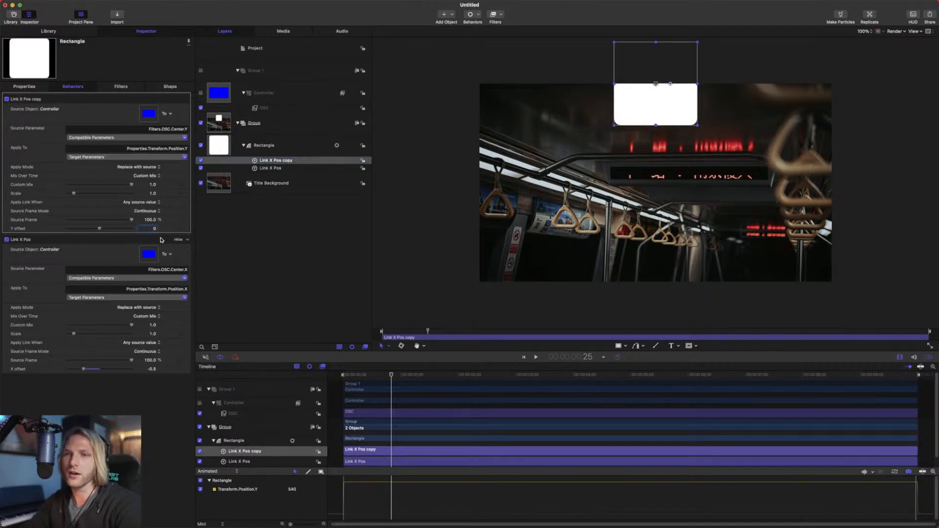
pyautogui.write('-0.5')
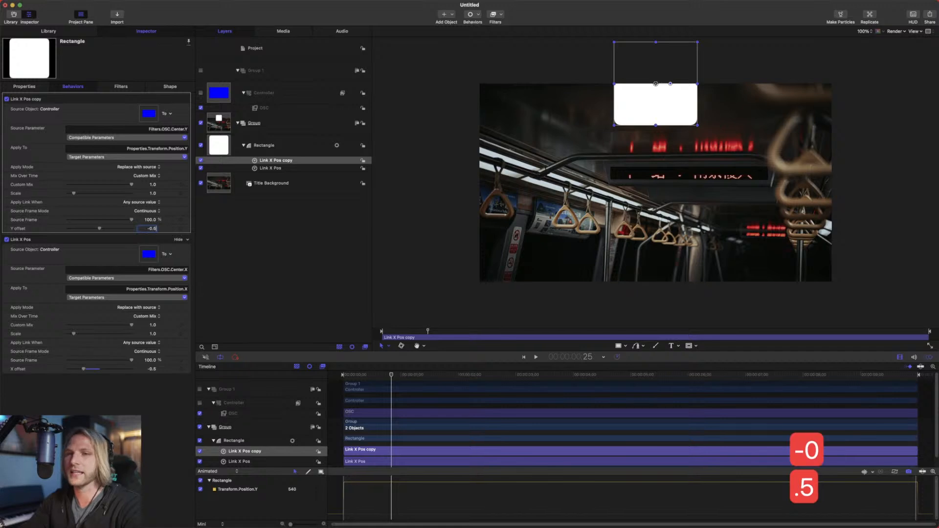
pyautogui.press('Return')
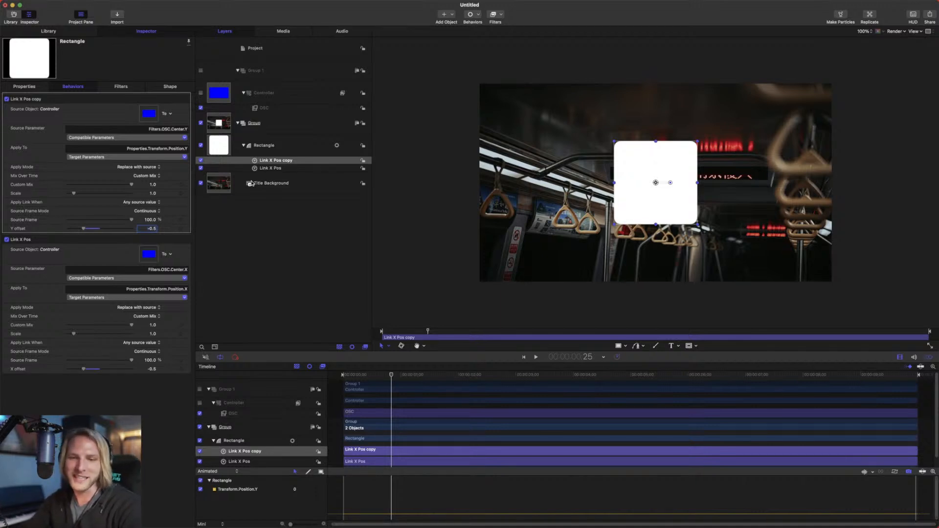
# Rename the Link X Pos copy behavior as Link Y Pos.
pyautogui.click(287, 164)
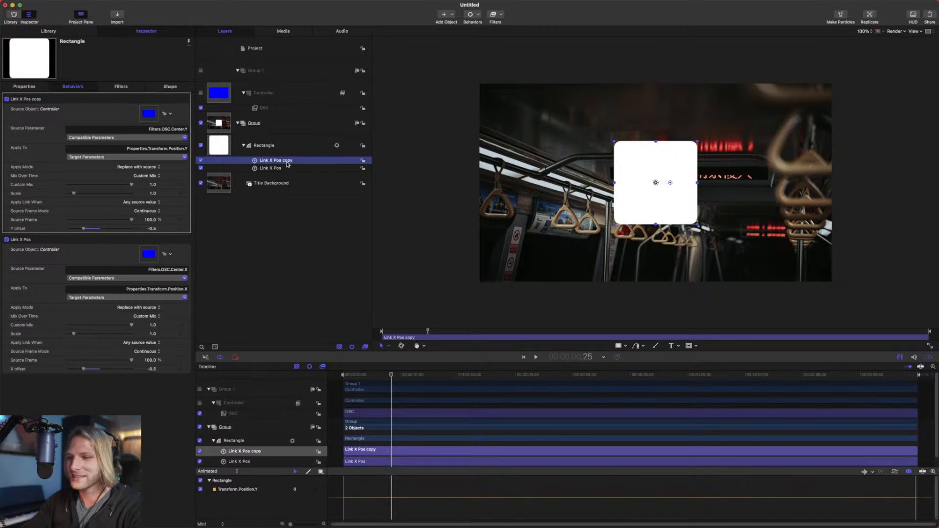
pyautogui.press('Return')
pyautogui.moveTo(310, 160); pyautogui.dragTo(268, 160)
pyautogui.write('Y Pos')
pyautogui.press('Return')
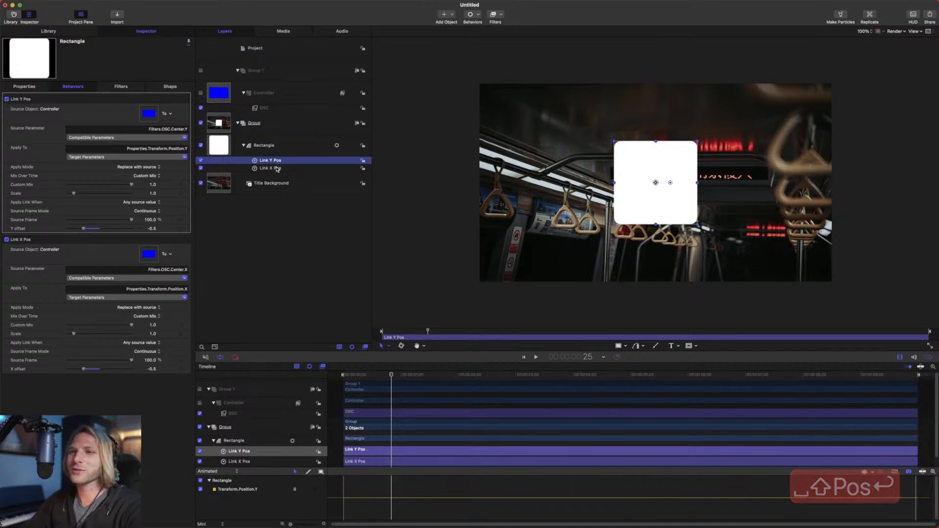
# Move the OSC center diagonally around the canvas to test both position links, and undo the movement.
pyautogui.click(264, 107)
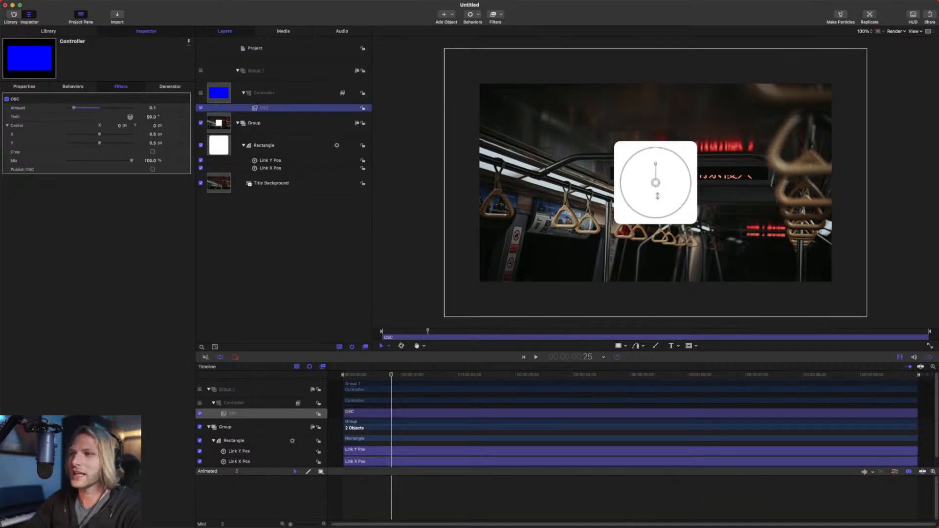
pyautogui.moveTo(656, 183); pyautogui.dragTo(620, 122)
pyautogui.moveTo(679, 129); pyautogui.dragTo(570, 184)
pyautogui.press('super+z')
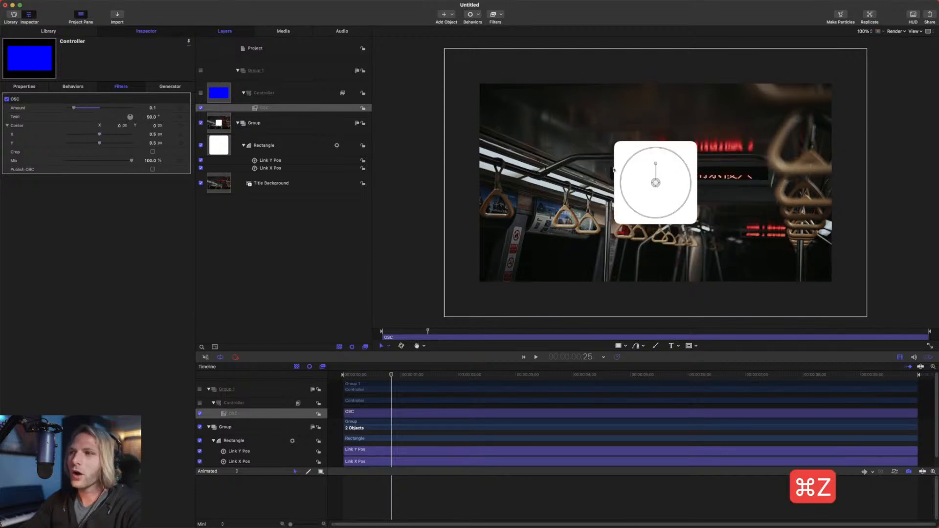
# Review the settings of the Rectangle's Link Y Pos and Link X Pos behaviors.
pyautogui.click(283, 150)
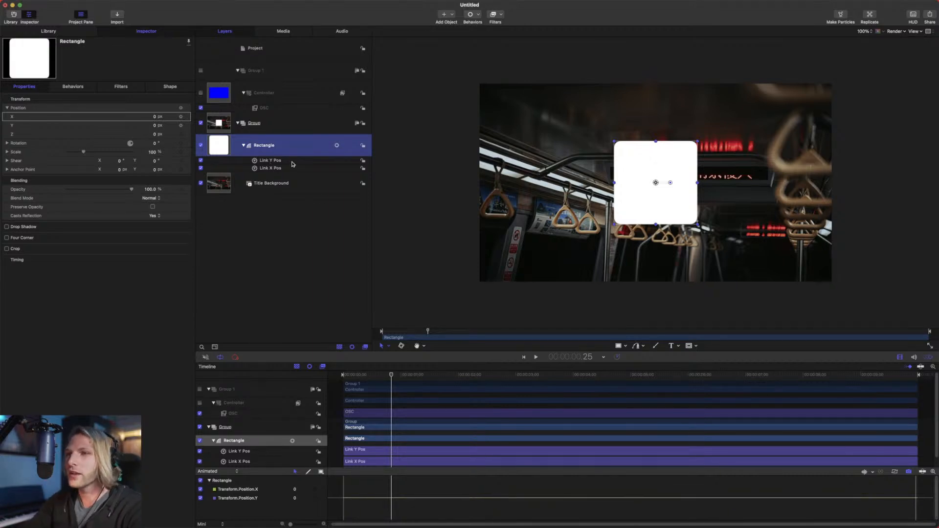
pyautogui.click(292, 162)
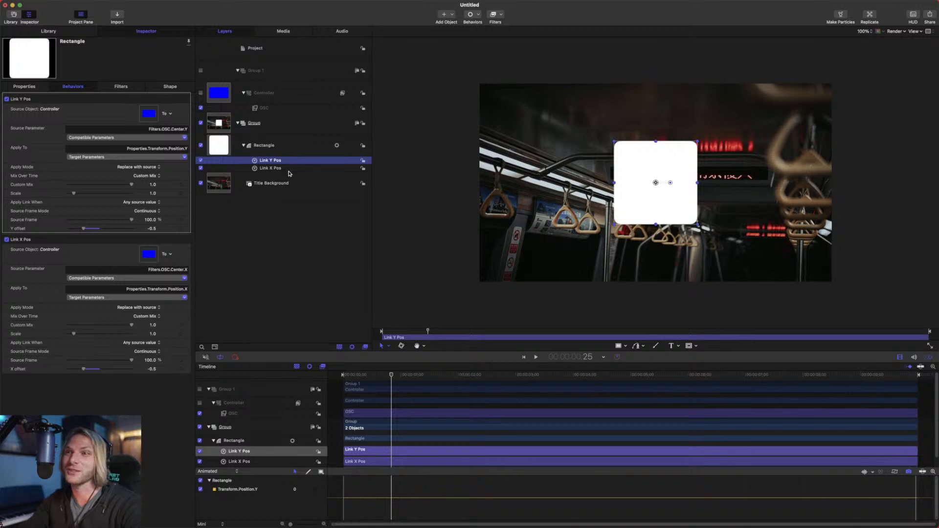
pyautogui.click(290, 168)
pyautogui.click(291, 164)
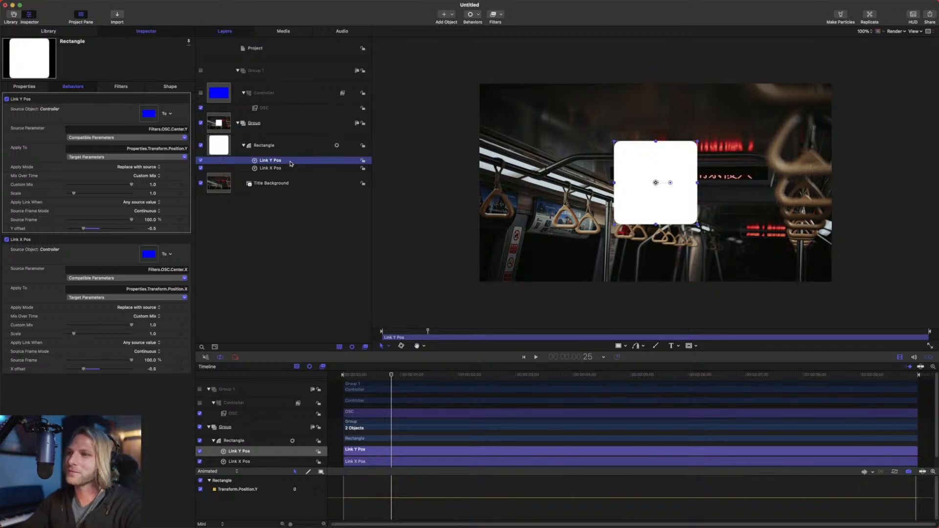
pyautogui.click(290, 168)
pyautogui.click(289, 161)
# Expand the Rectangle's Scale into separate axes and try changing the scale value, undoing the change.
pyautogui.click(289, 146)
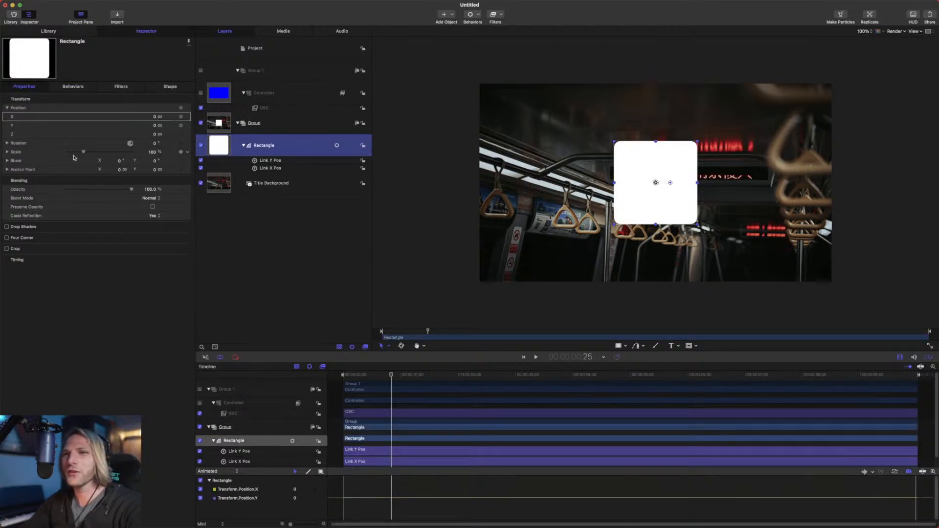
pyautogui.click(7, 152)
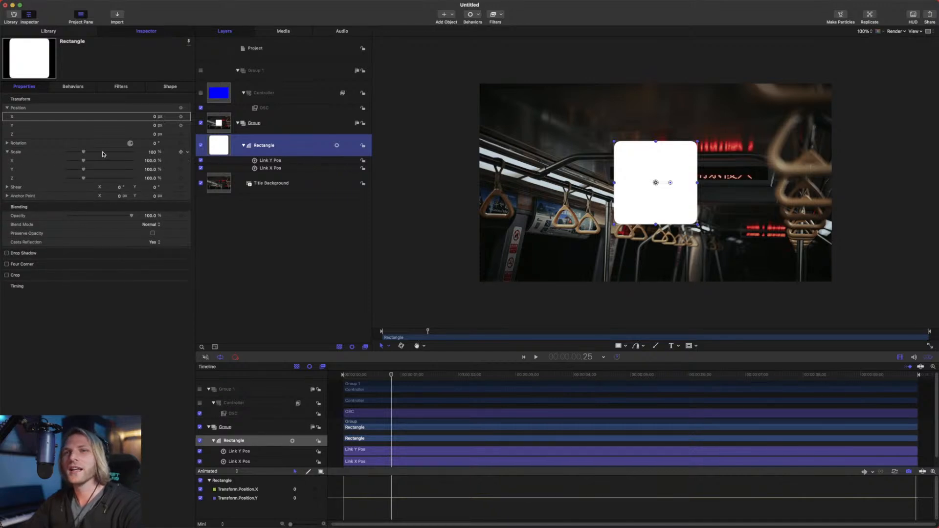
pyautogui.moveTo(153, 154)
pyautogui.mouseDown()
pyautogui.moveTo(164, 154)
pyautogui.moveTo(158, 163)
pyautogui.mouseUp()
pyautogui.press('super+z')
pyautogui.press('super+z')
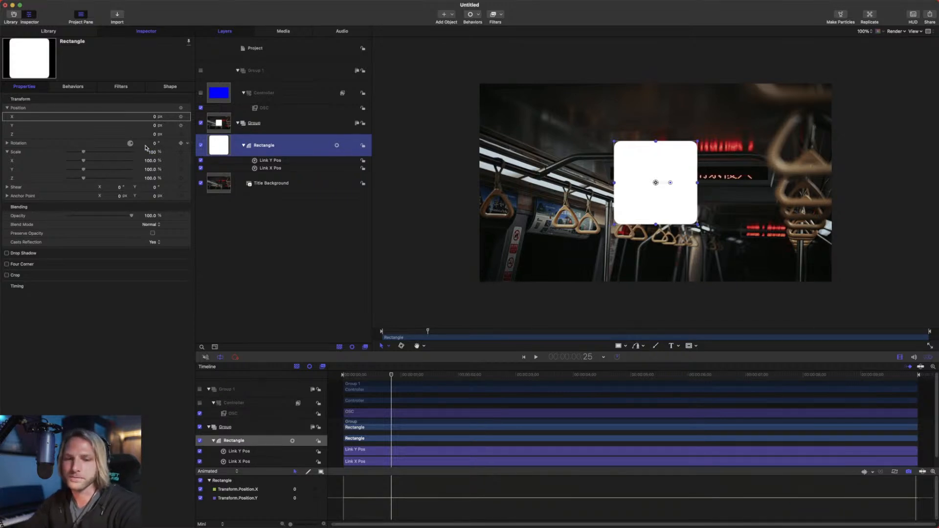
# Add a Link parameter behavior to the Rectangle's Scale X.
pyautogui.click(188, 163)
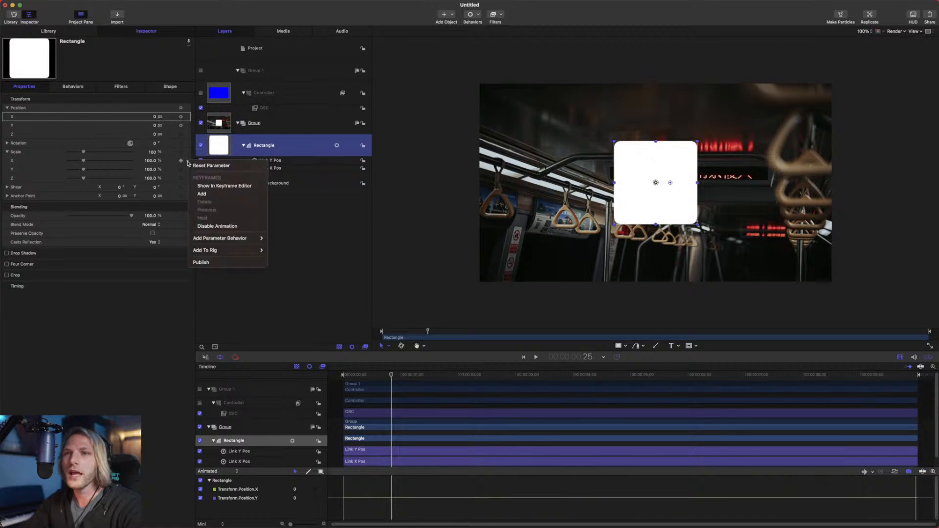
pyautogui.moveTo(215, 241)
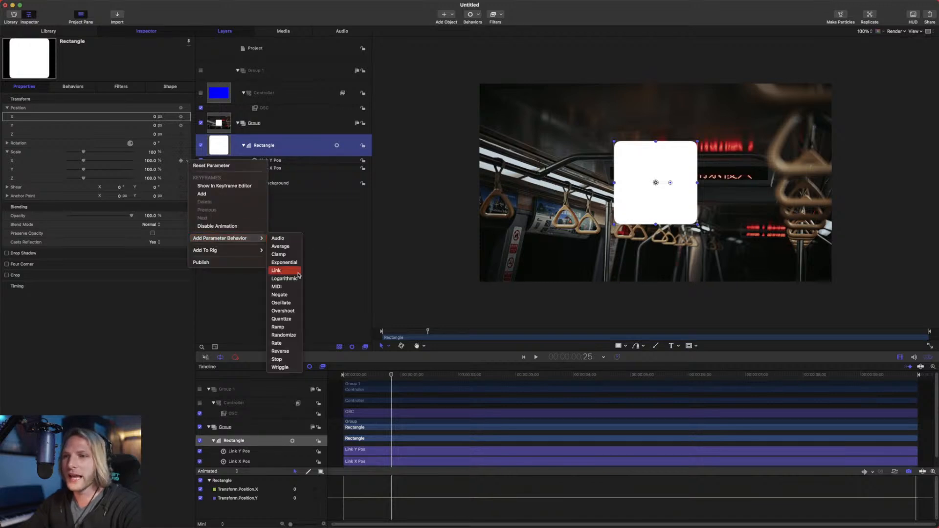
pyautogui.click(276, 271)
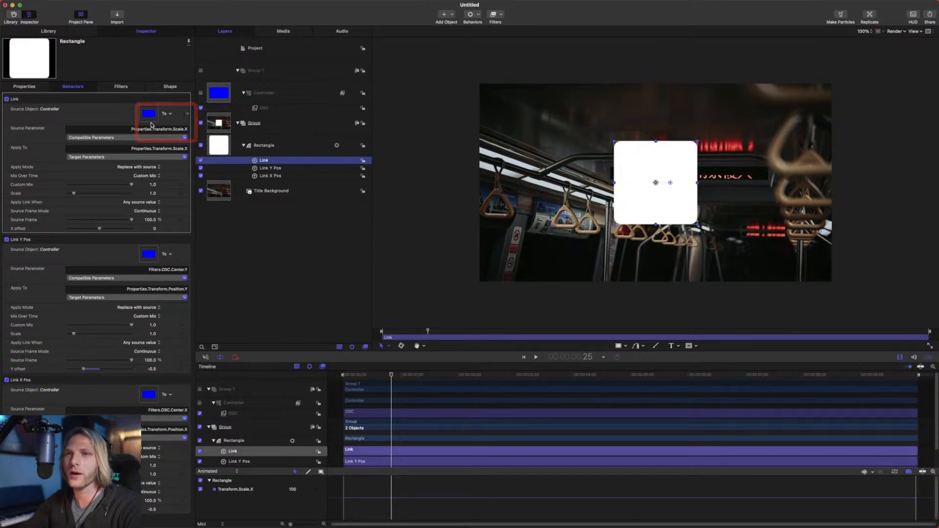
# Set the new Scale X link's source parameter to the Amount of the Controller's OSC filter.
pyautogui.moveTo(135, 103); pyautogui.dragTo(160, 125)
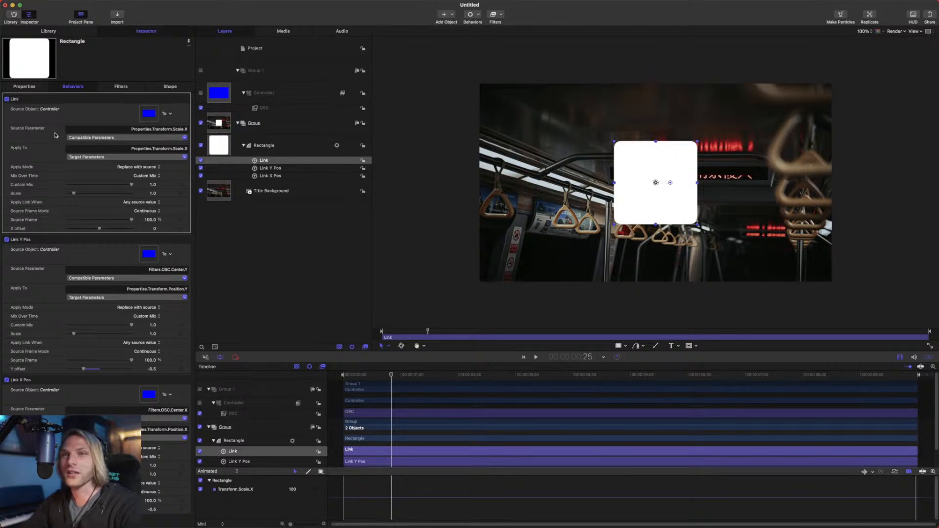
pyautogui.click(107, 139)
pyautogui.moveTo(103, 170)
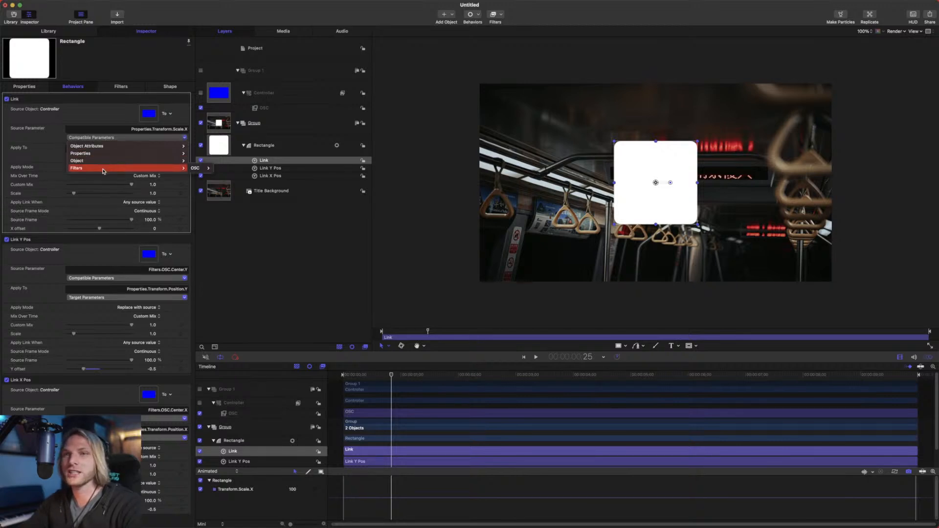
pyautogui.moveTo(195, 171)
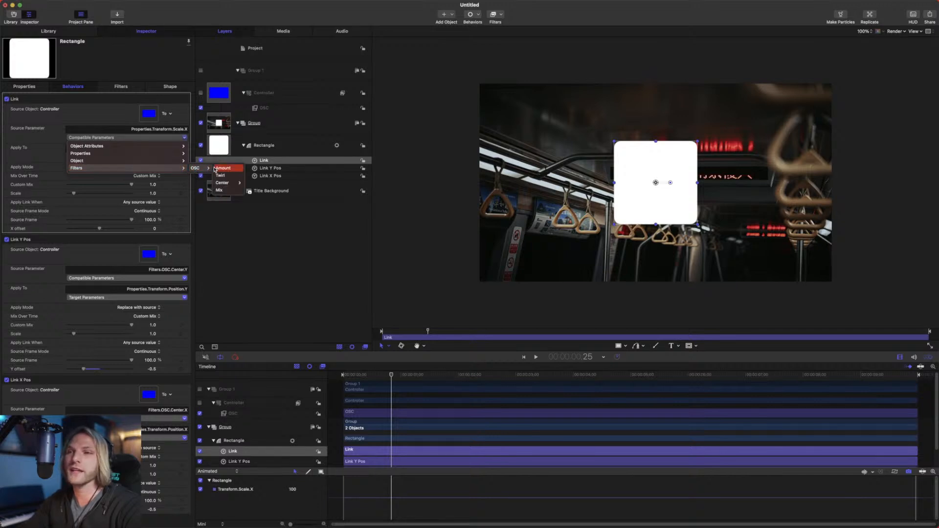
pyautogui.click(216, 169)
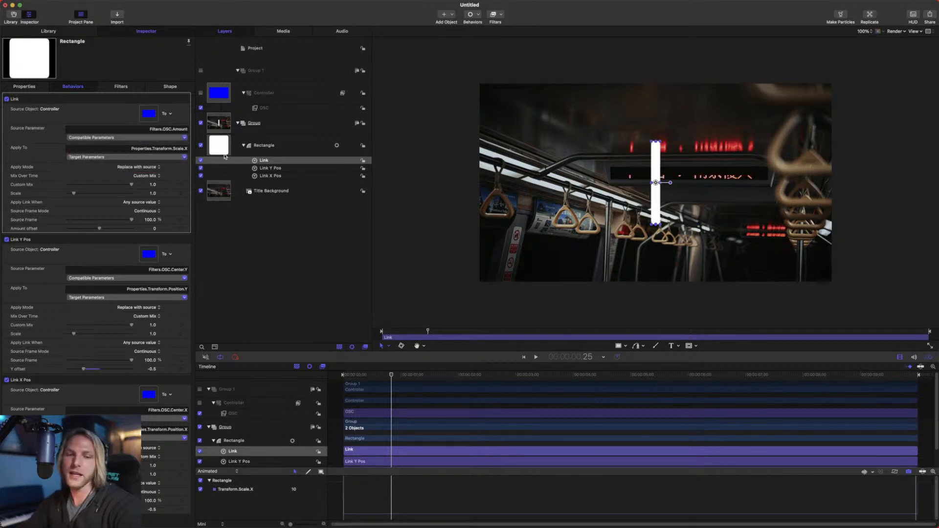
# Enlarge the OSC filter's ring on the canvas to test the Scale X link, and undo the resize.
pyautogui.click(285, 108)
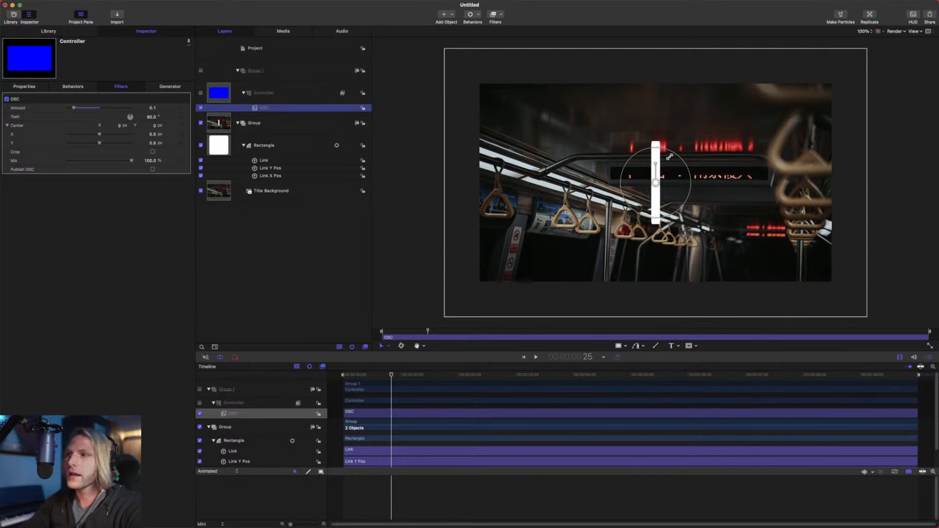
pyautogui.moveTo(679, 158); pyautogui.dragTo(714, 128)
pyautogui.press('super+z')
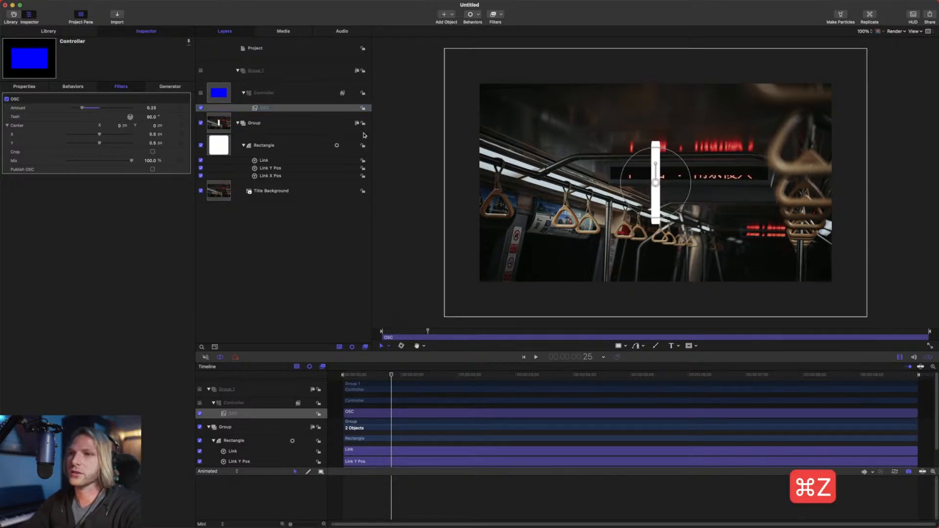
# Set the Scale X link's Scale to 9 and check the rectangle against the OSC control.
pyautogui.click(286, 161)
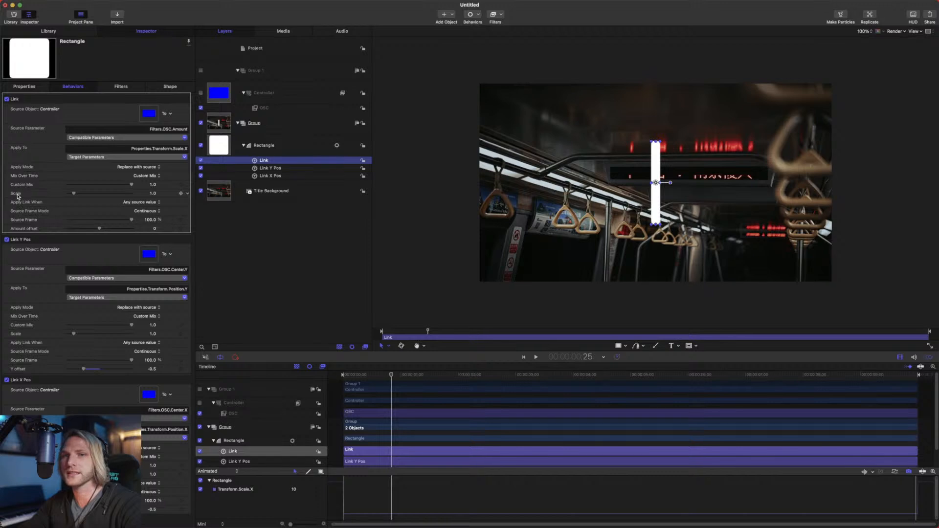
pyautogui.click(153, 194)
pyautogui.write('9')
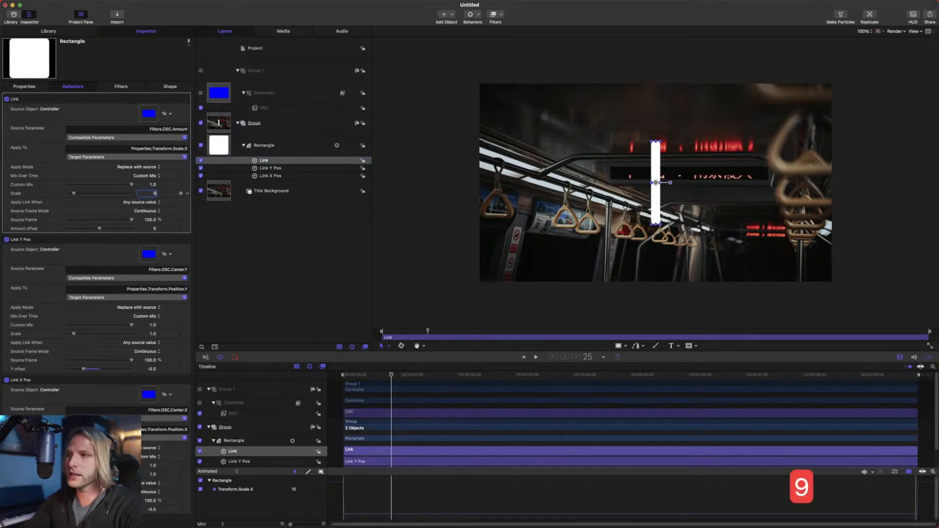
pyautogui.press('Return')
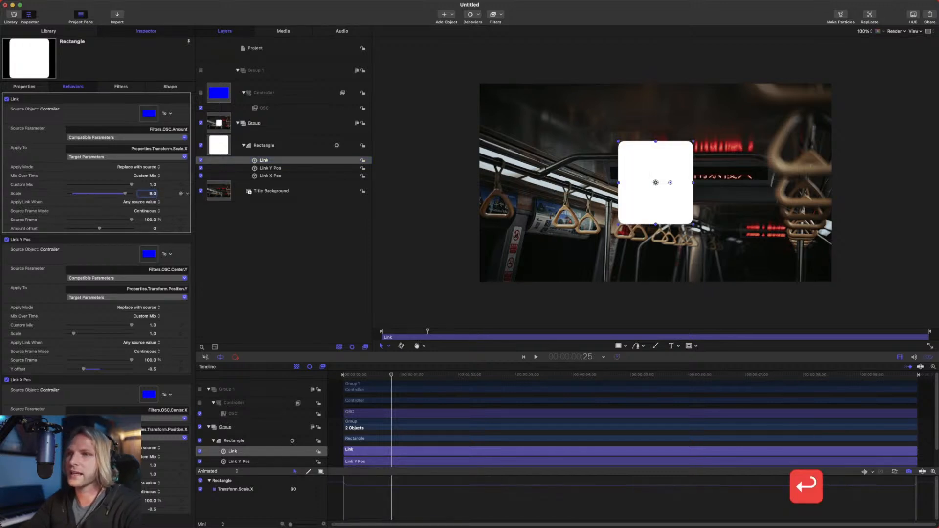
pyautogui.click(266, 109)
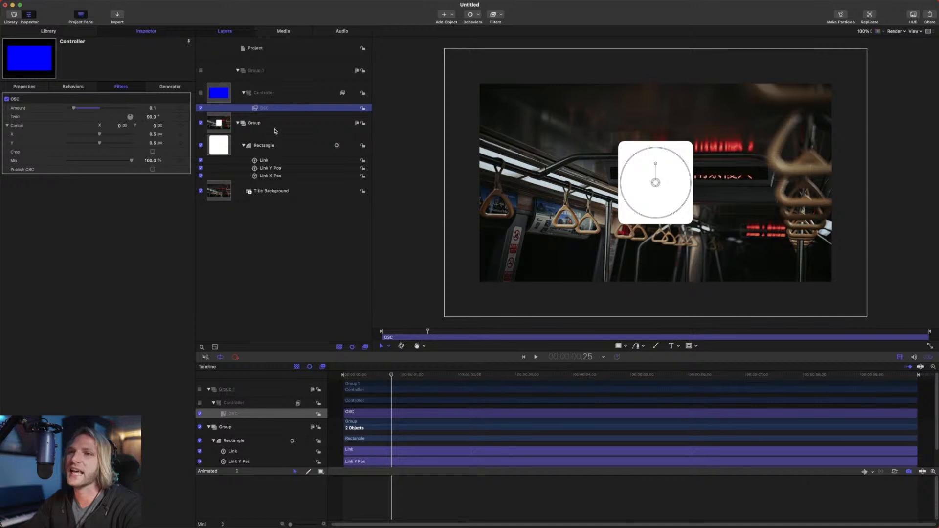
# Set the Scale X link behavior's Scale to 10.
pyautogui.click(278, 162)
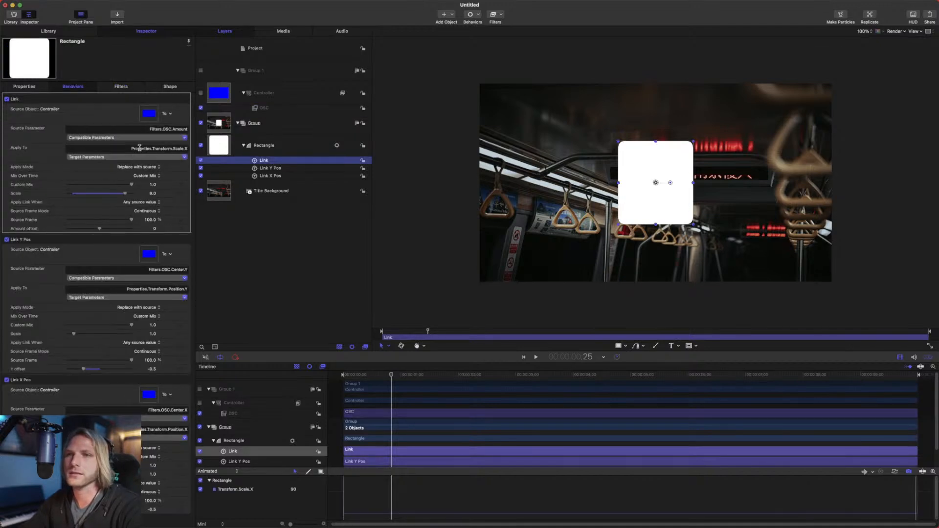
pyautogui.click(152, 193)
pyautogui.write('10')
pyautogui.press('Return')
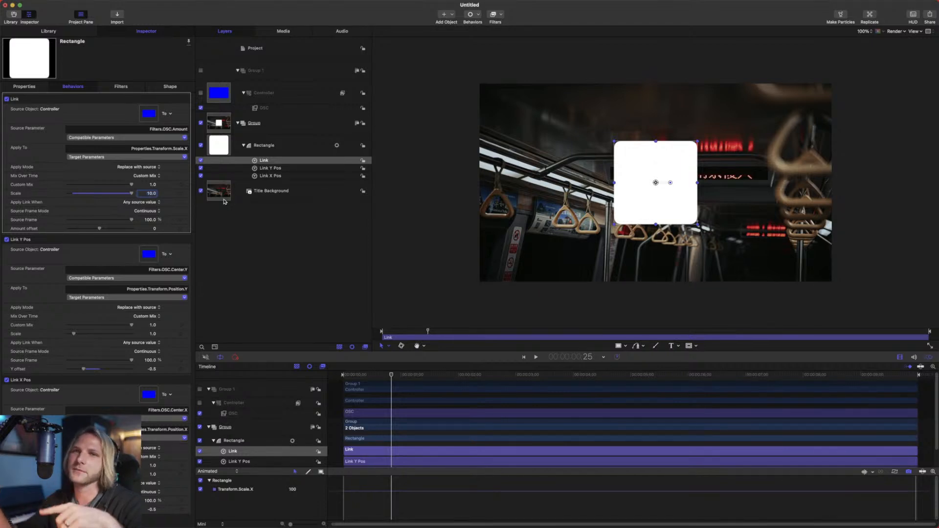
# Resize the OSC ring to test the rectangle's horizontal scaling with the new multiplier, and undo it.
pyautogui.click(301, 108)
pyautogui.moveTo(674, 157); pyautogui.dragTo(691, 121)
pyautogui.press('super+z')
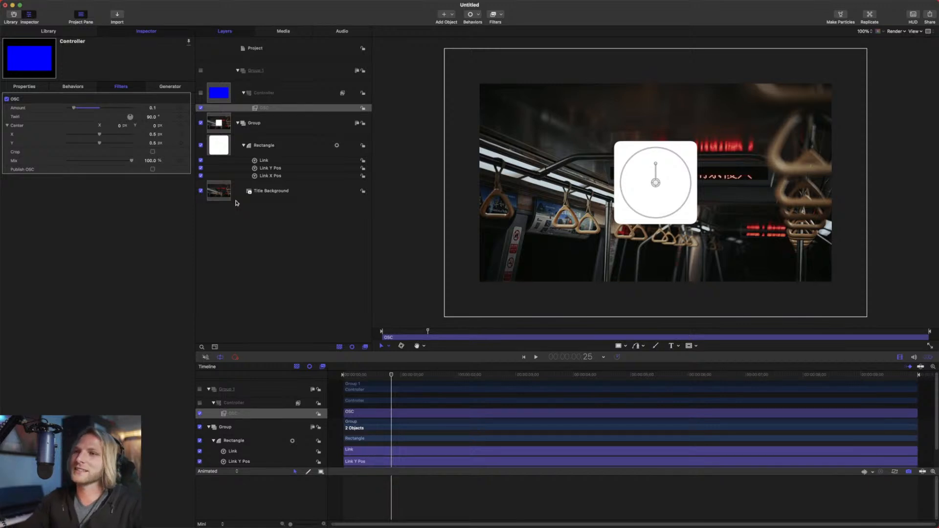
# Rename the Scale X link behavior as Link X Scale.
pyautogui.click(264, 161)
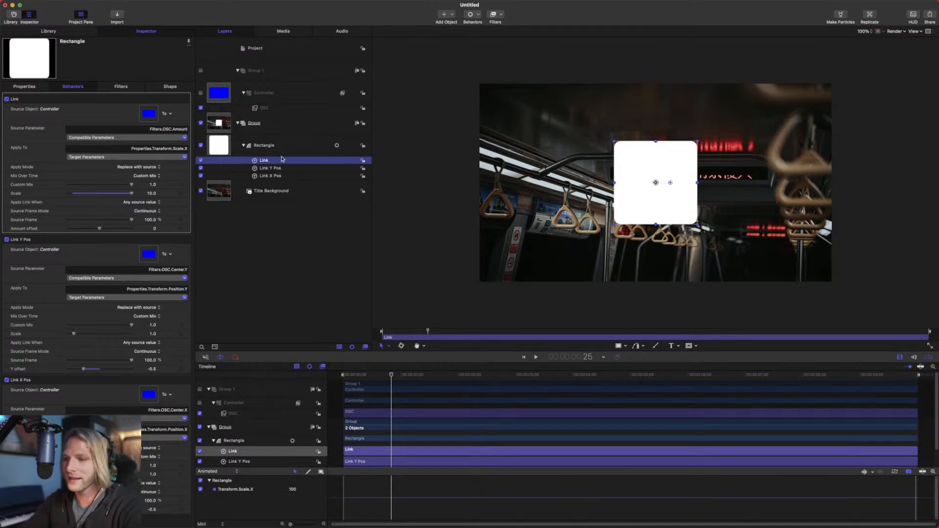
pyautogui.press('Return')
pyautogui.press('Return')
pyautogui.press('Return')
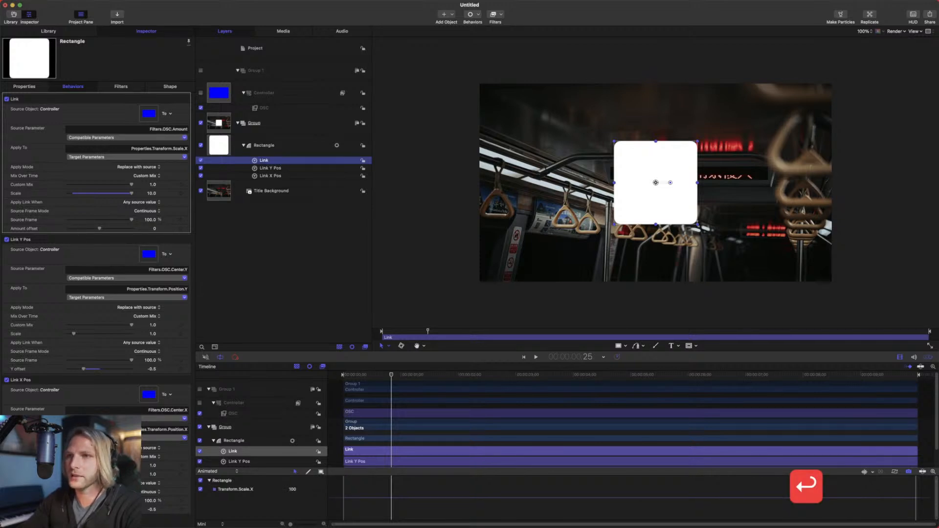
pyautogui.write('X Scale')
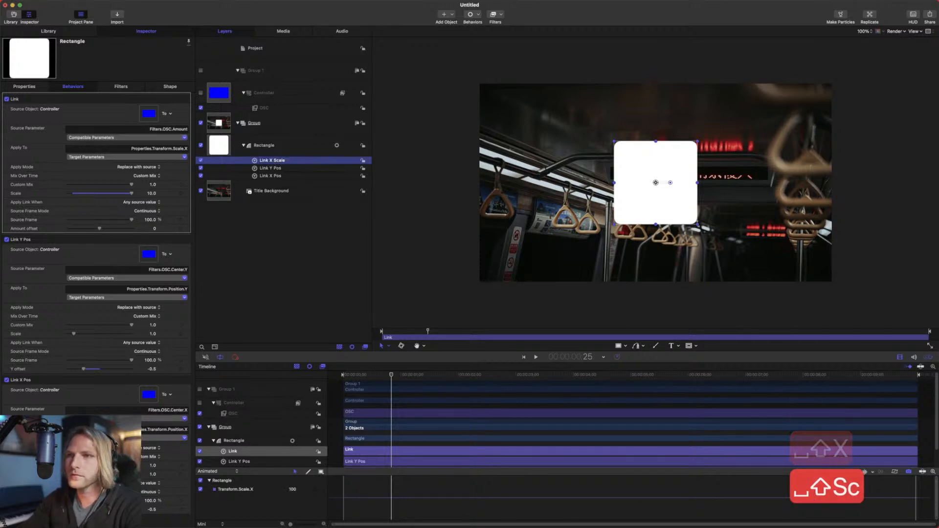
pyautogui.press('Return')
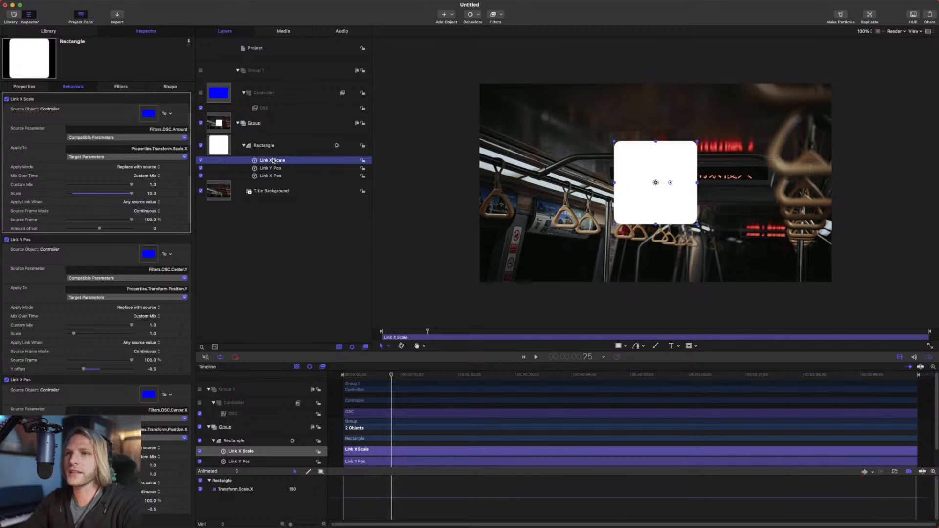
# Duplicate the Link X Scale behavior and set the copy's target parameter to the Rectangle's Transform Scale Y.
pyautogui.press('super+d')
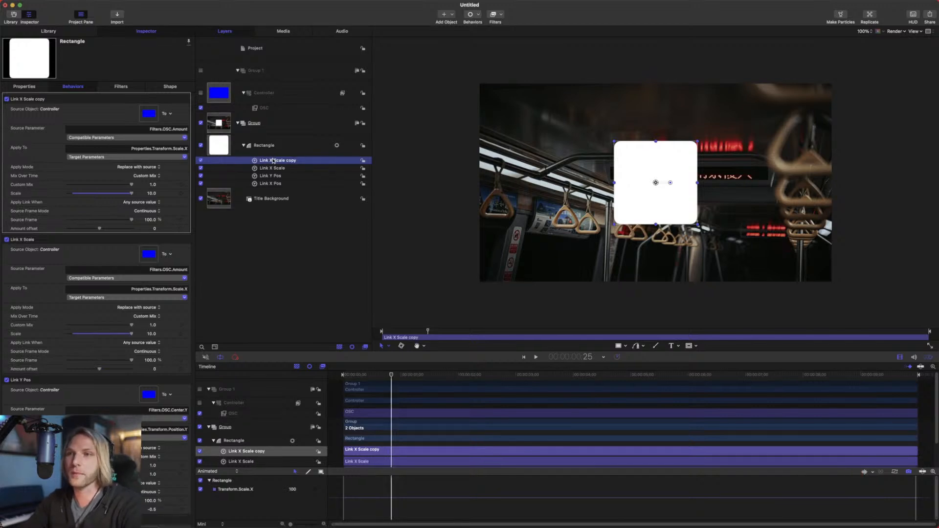
pyautogui.click(160, 158)
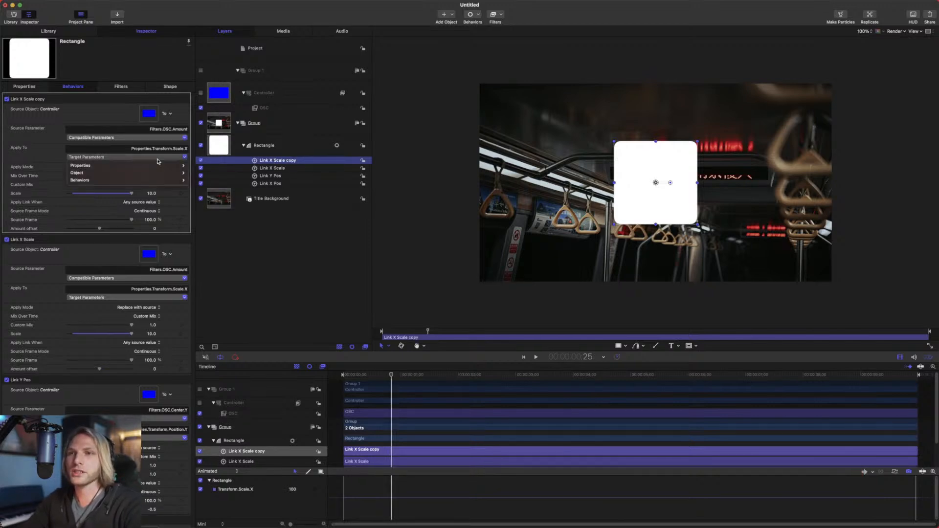
pyautogui.moveTo(162, 165)
pyautogui.moveTo(214, 169)
pyautogui.moveTo(253, 182)
pyautogui.click(276, 195)
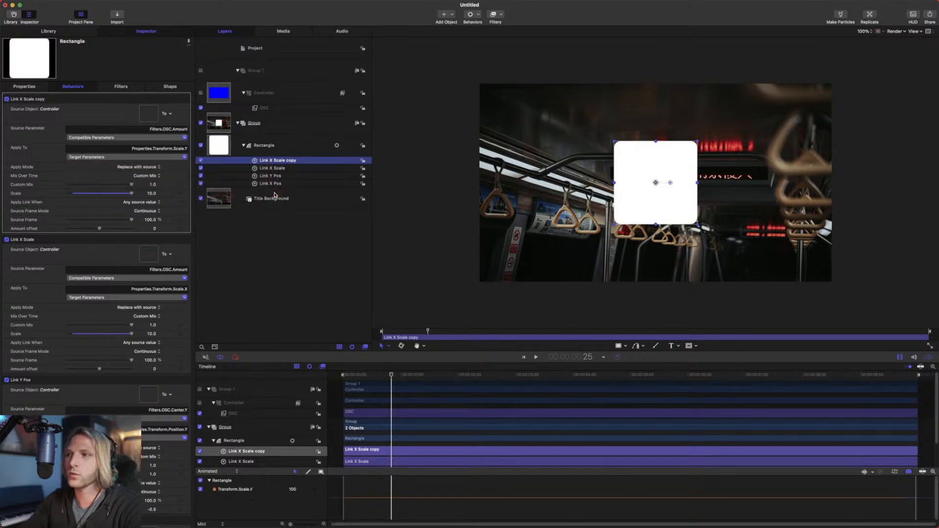
# Resize the OSC ring and move its center to test the scale and position links, undoing every change.
pyautogui.click(279, 108)
pyautogui.moveTo(657, 152); pyautogui.dragTo(591, 168)
pyautogui.press('super+z')
pyautogui.press('super+z')
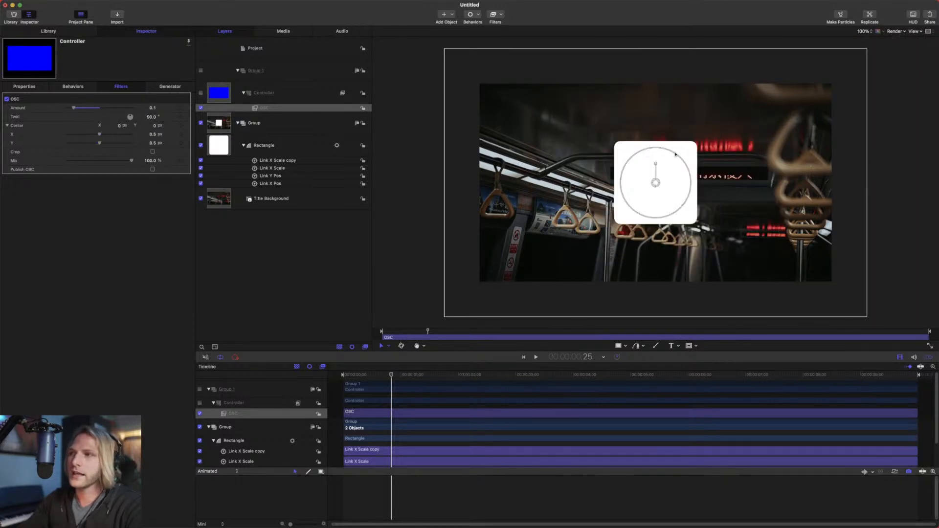
pyautogui.moveTo(676, 154); pyautogui.dragTo(700, 134)
pyautogui.press('super+z')
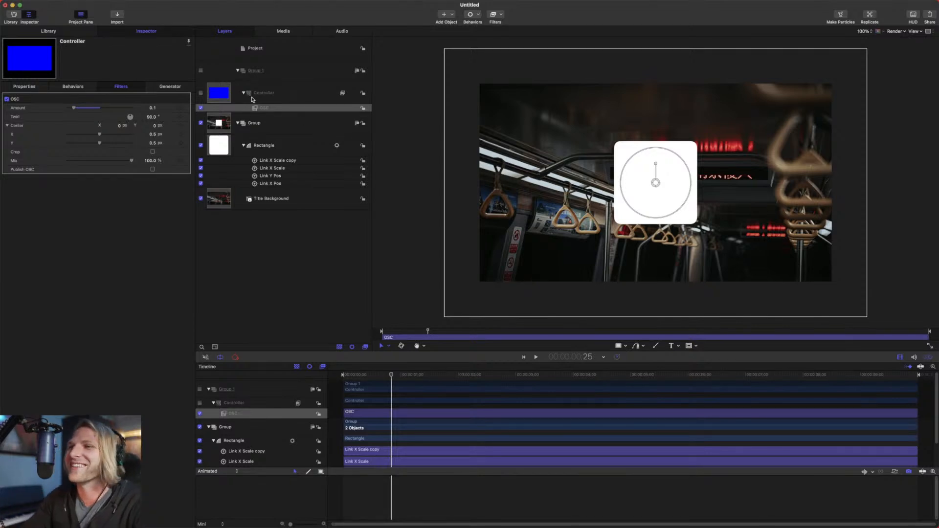
pyautogui.moveTo(656, 183)
pyautogui.mouseDown()
pyautogui.moveTo(658, 161)
pyautogui.moveTo(645, 169)
pyautogui.mouseUp()
pyautogui.press('super+z')
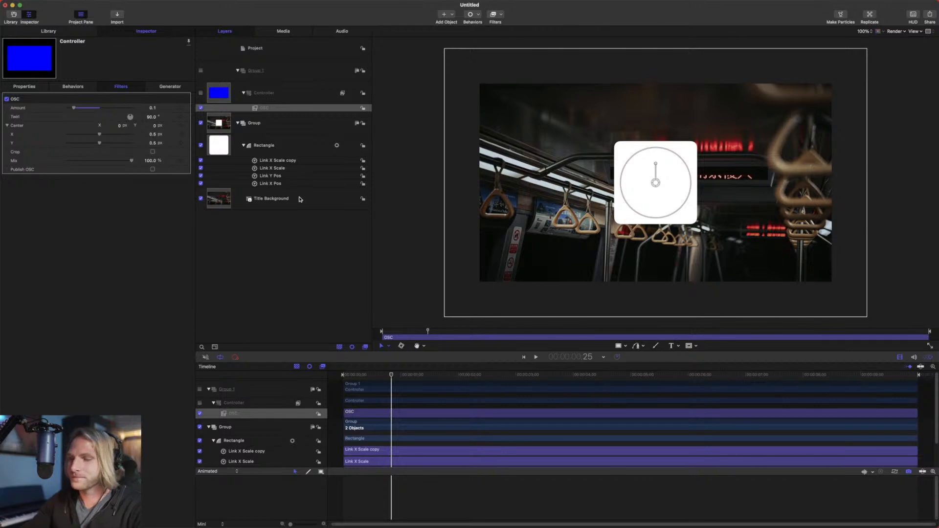
# Make a clone layer of the Title Background, and reselect the original Title Background.
pyautogui.click(298, 199)
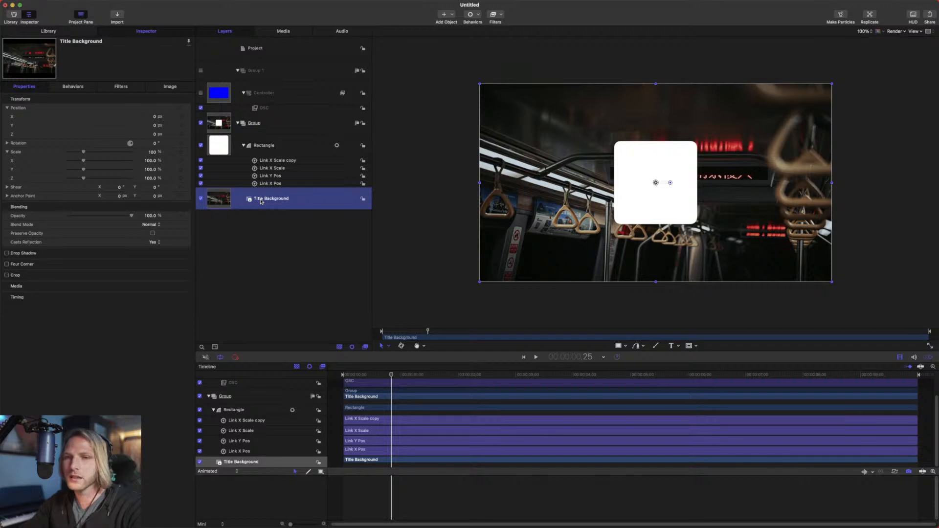
pyautogui.press('k')
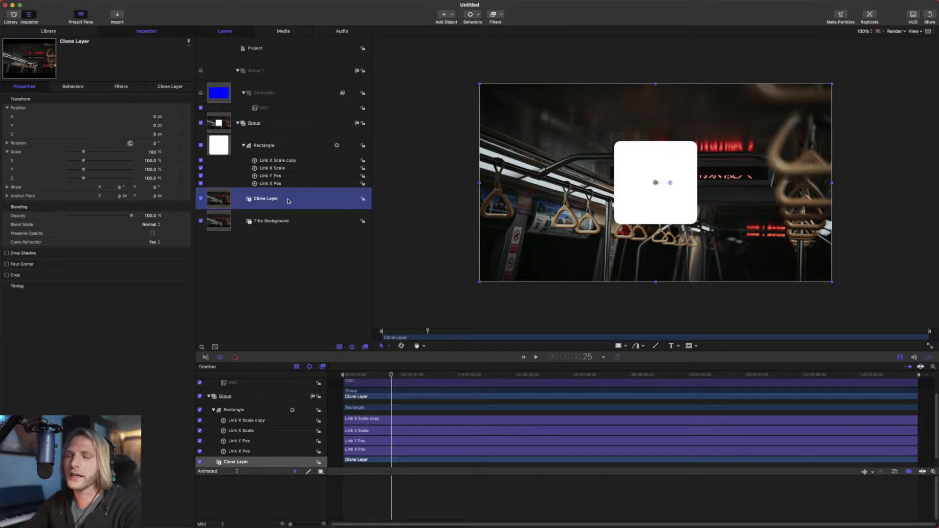
pyautogui.click(300, 221)
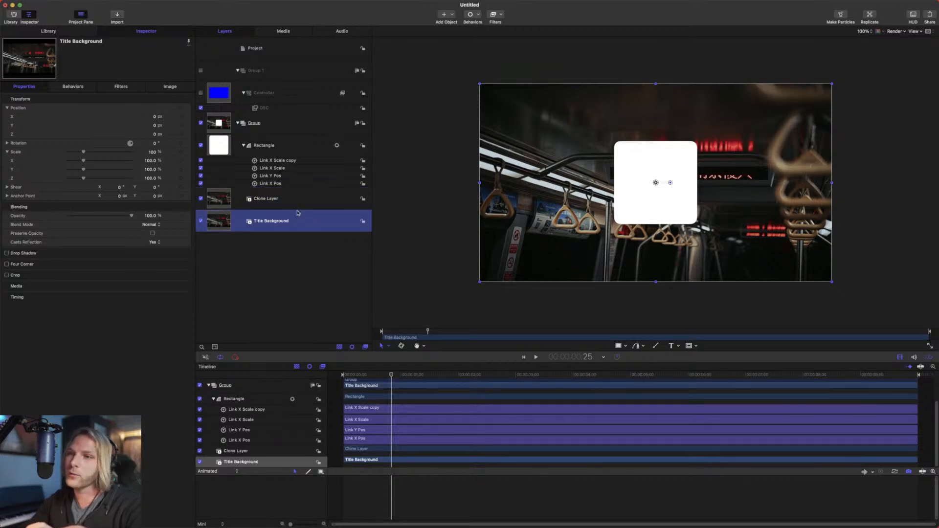
pyautogui.click(293, 196)
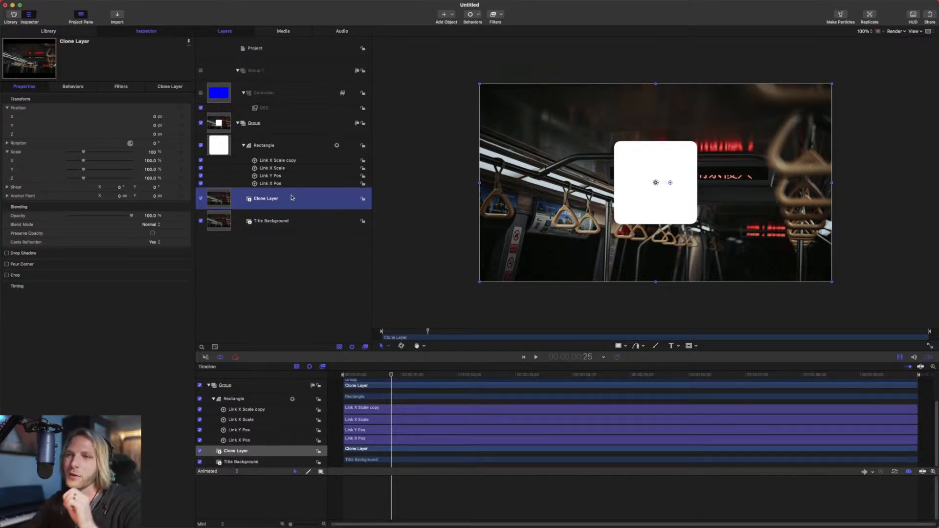
pyautogui.click(290, 220)
pyautogui.press('Up')
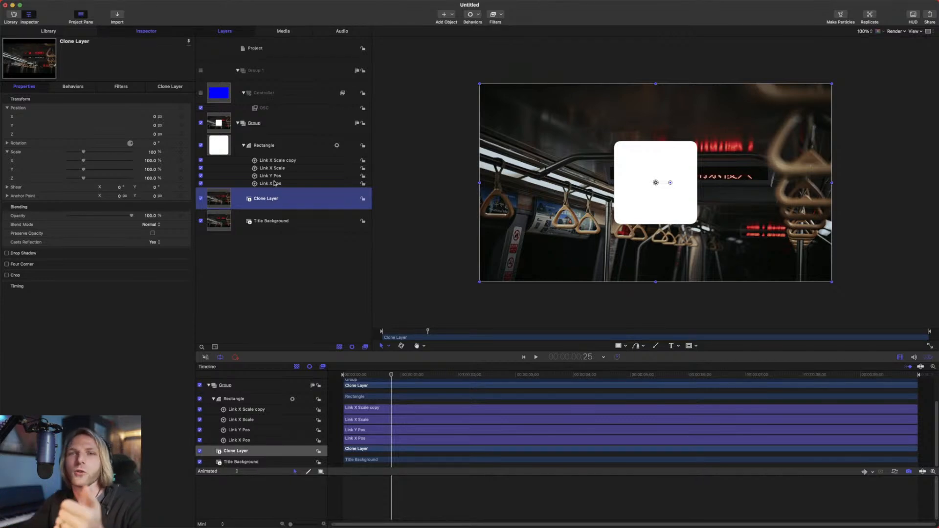
pyautogui.click(273, 229)
pyautogui.click(290, 205)
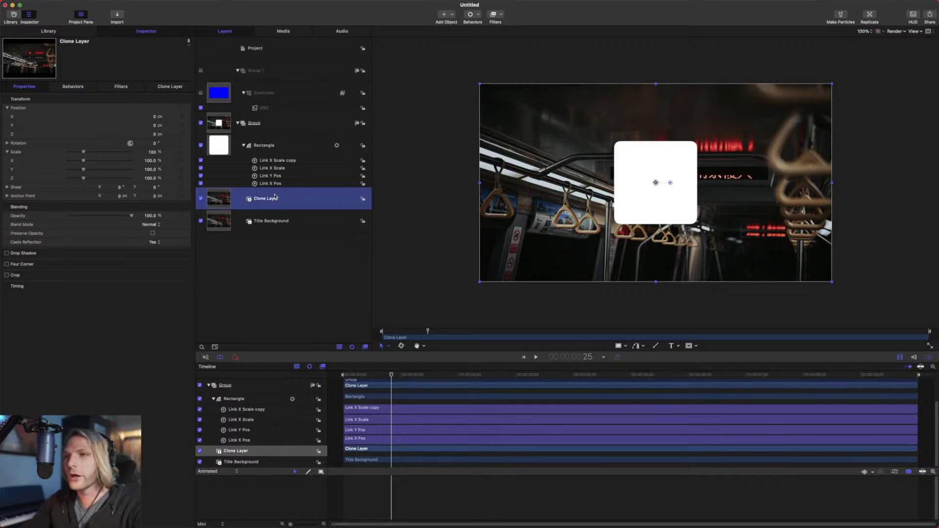
pyautogui.click(276, 152)
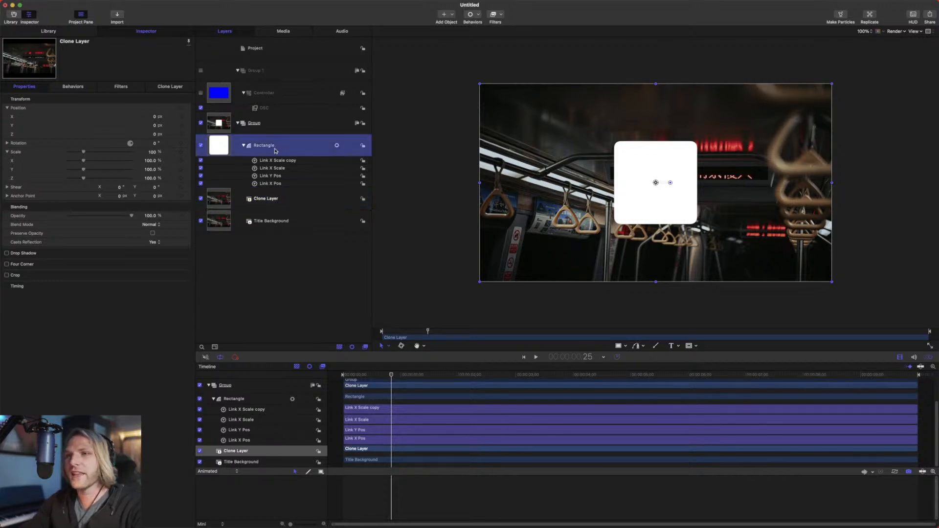
# Add an image mask to the Clone Layer and use the Rectangle as its mask source.
pyautogui.click(278, 204)
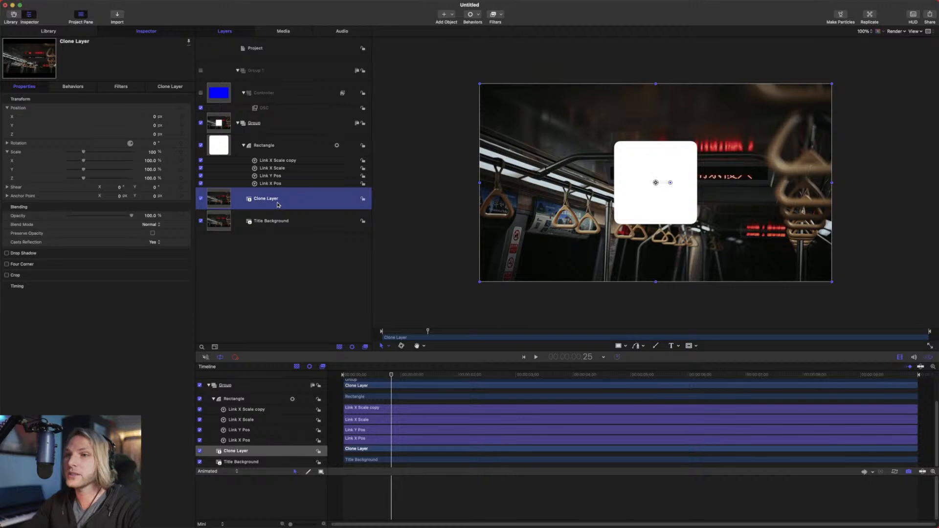
pyautogui.rightClick(278, 203)
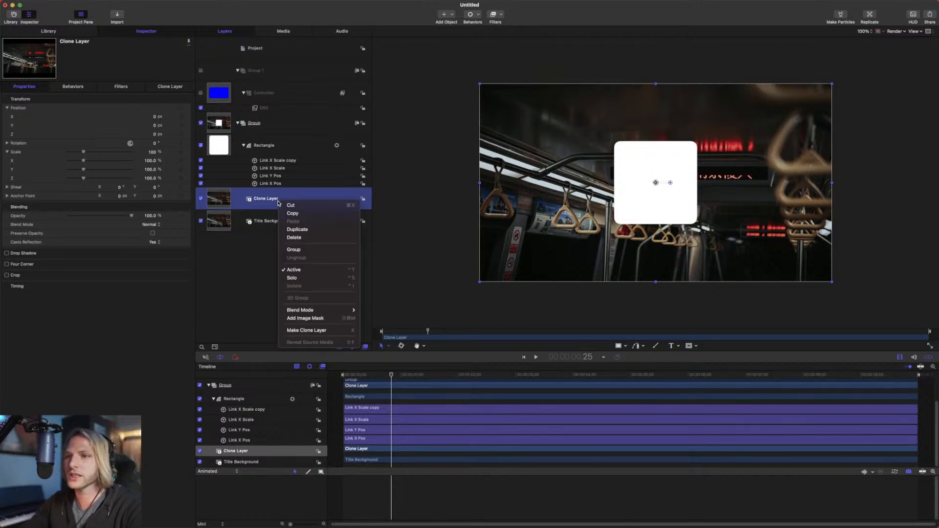
pyautogui.click(330, 318)
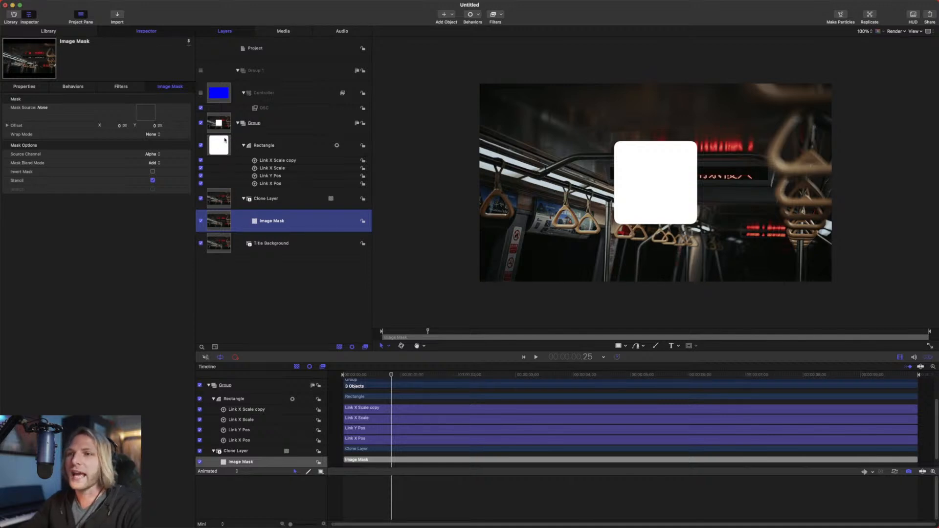
pyautogui.moveTo(221, 145); pyautogui.dragTo(146, 112)
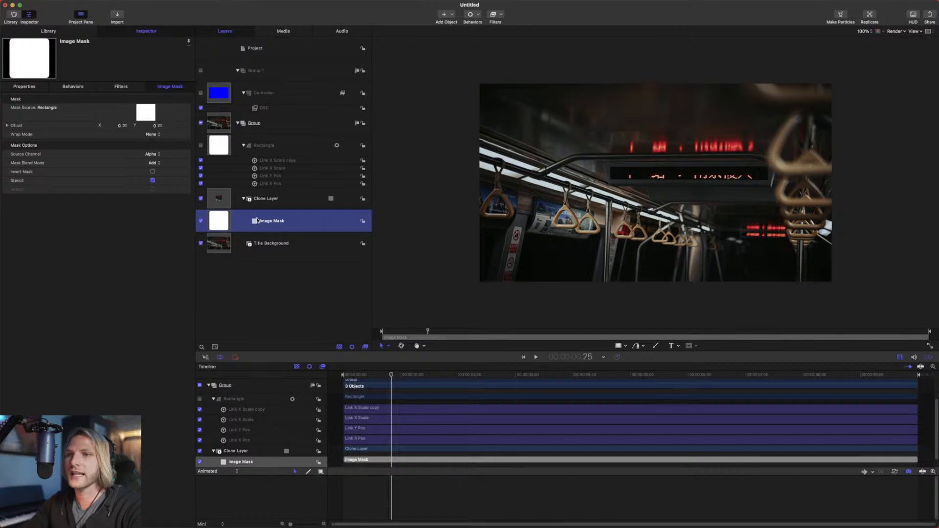
# Hide the Title Background to isolate the masked Clone Layer, and select the Rectangle.
pyautogui.click(200, 244)
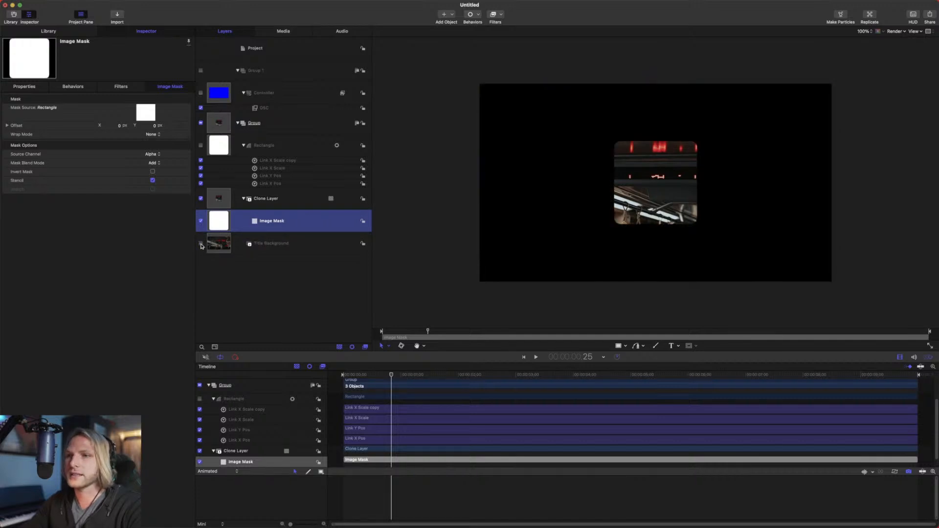
pyautogui.click(304, 244)
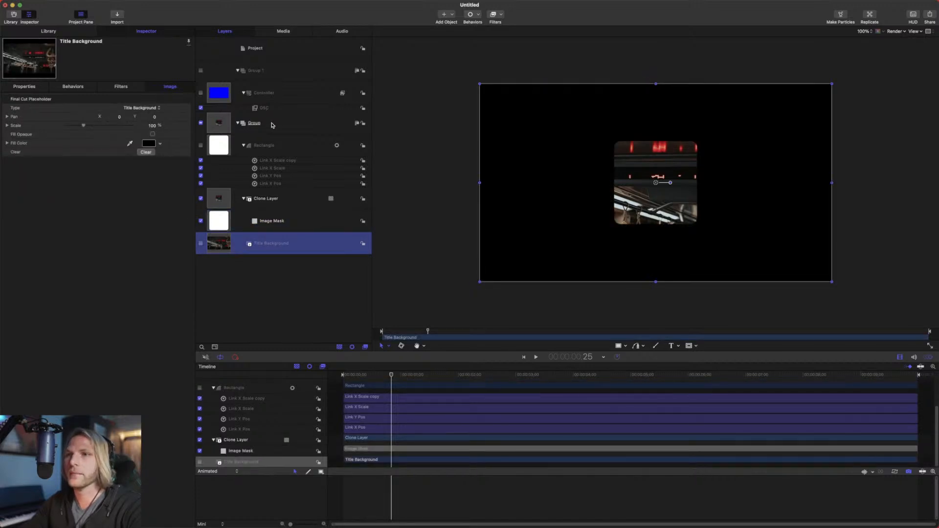
pyautogui.click(266, 152)
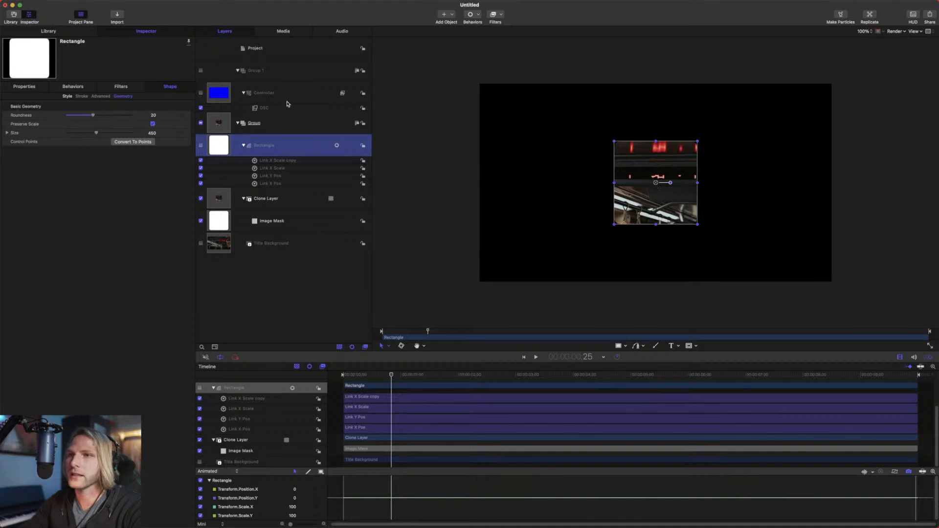
# Move the OSC center away from the middle of the frame to test the masked clone, undoing each move.
pyautogui.click(282, 108)
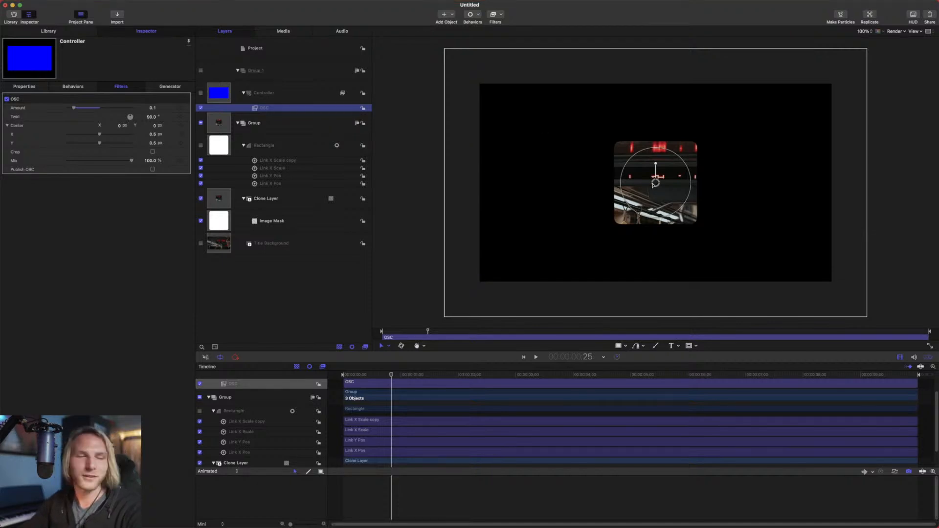
pyautogui.moveTo(656, 183); pyautogui.dragTo(649, 170)
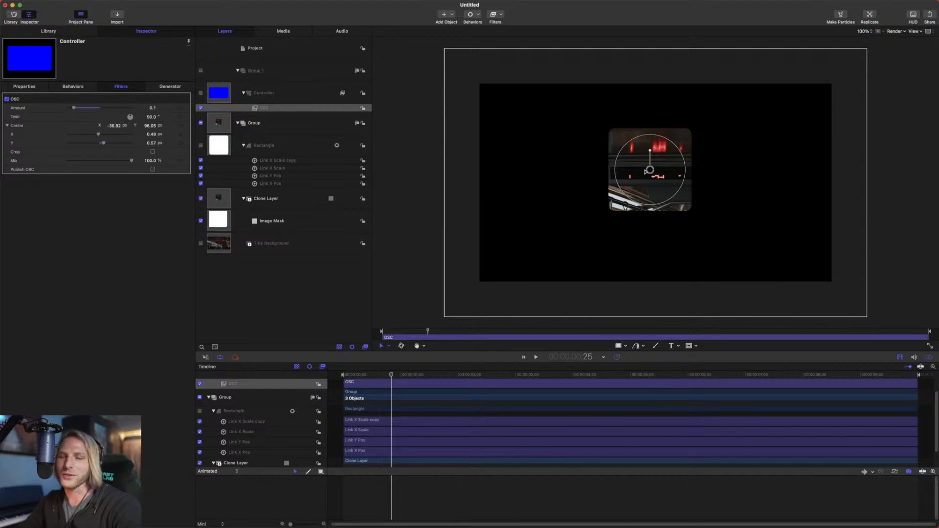
pyautogui.press('super+z')
pyautogui.click(657, 185)
pyautogui.press('super+z')
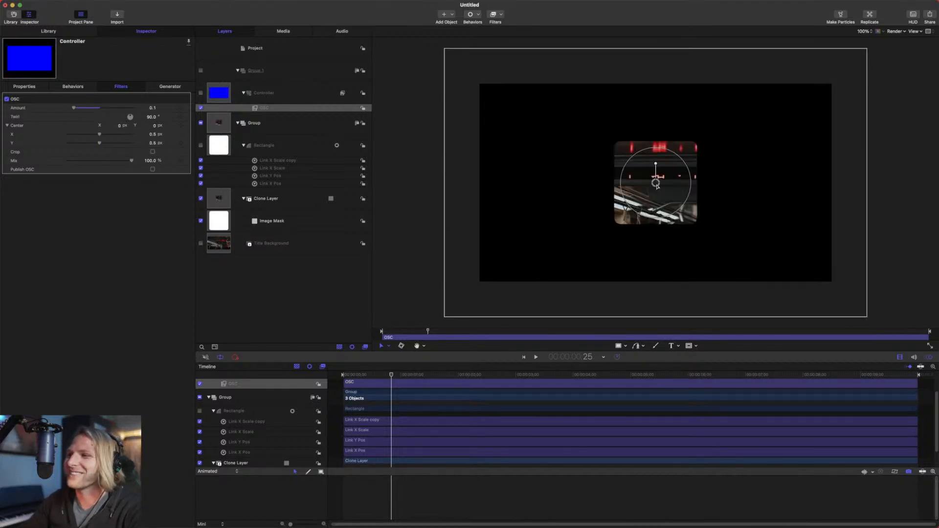
pyautogui.click(276, 108)
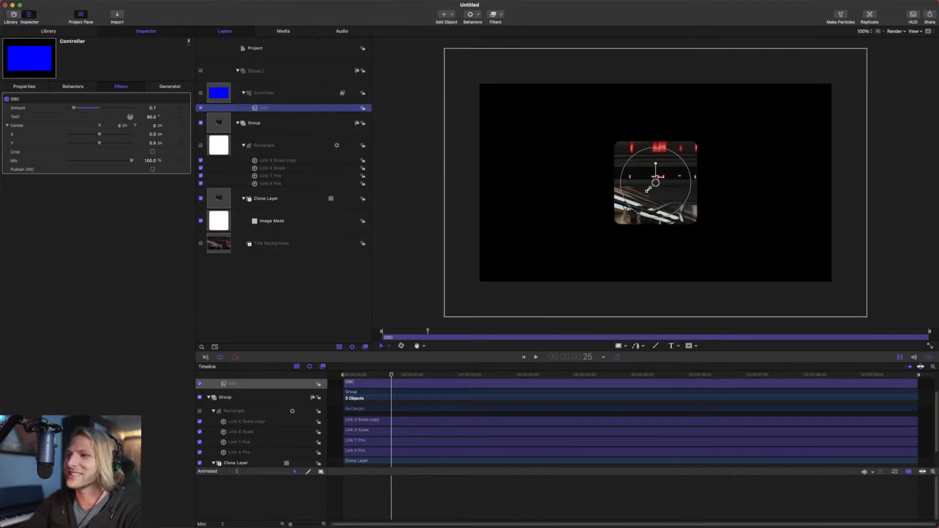
pyautogui.moveTo(655, 184); pyautogui.dragTo(594, 206)
pyautogui.press('super+z')
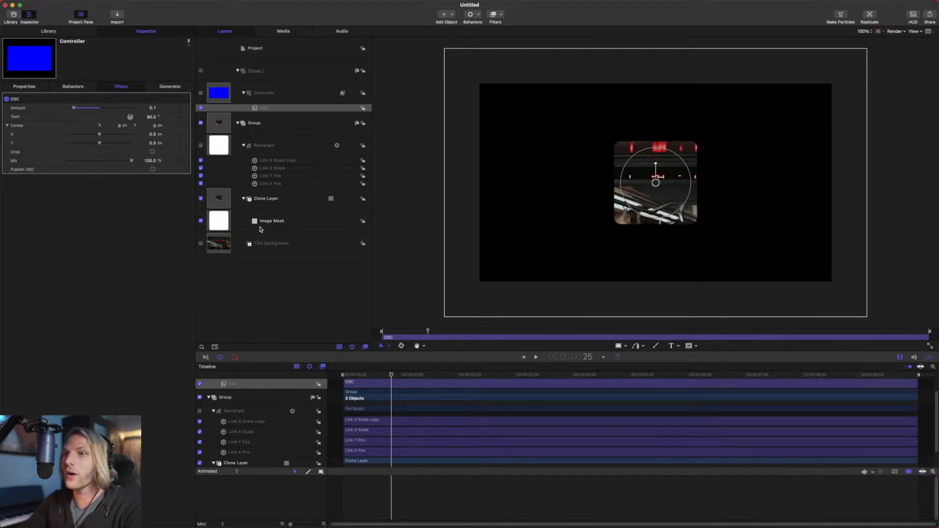
# Set the Clone Layer's overall scale to 150% and show the Title Background again.
pyautogui.click(276, 208)
pyautogui.click(25, 88)
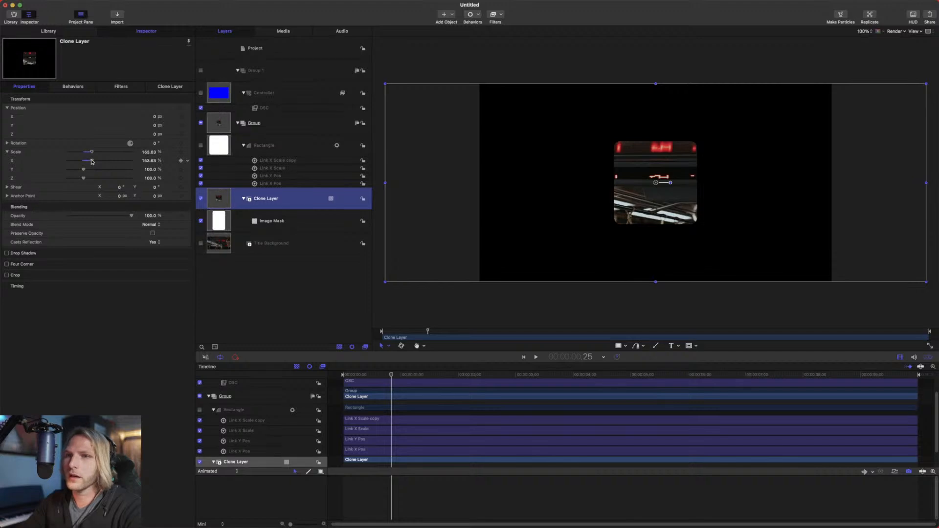
pyautogui.moveTo(152, 153); pyautogui.dragTo(161, 154)
pyautogui.write('150')
pyautogui.press('Return')
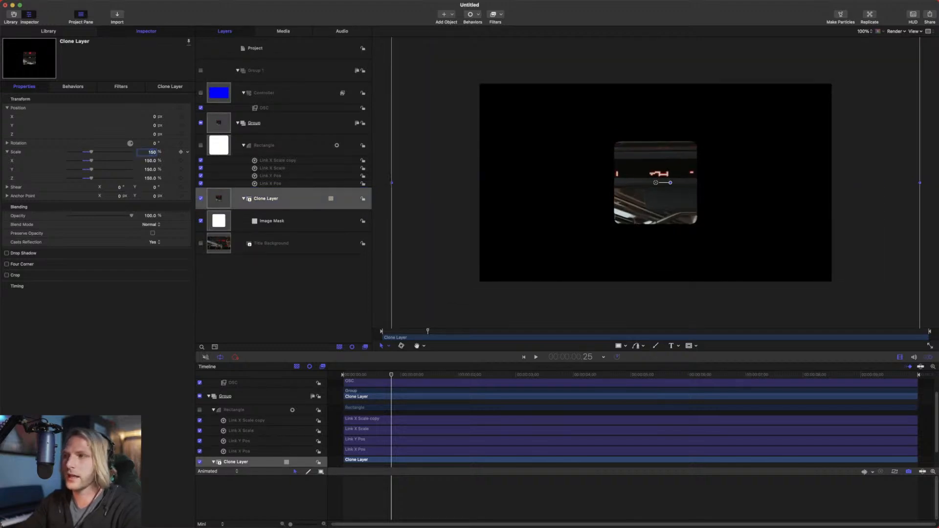
pyautogui.click(200, 243)
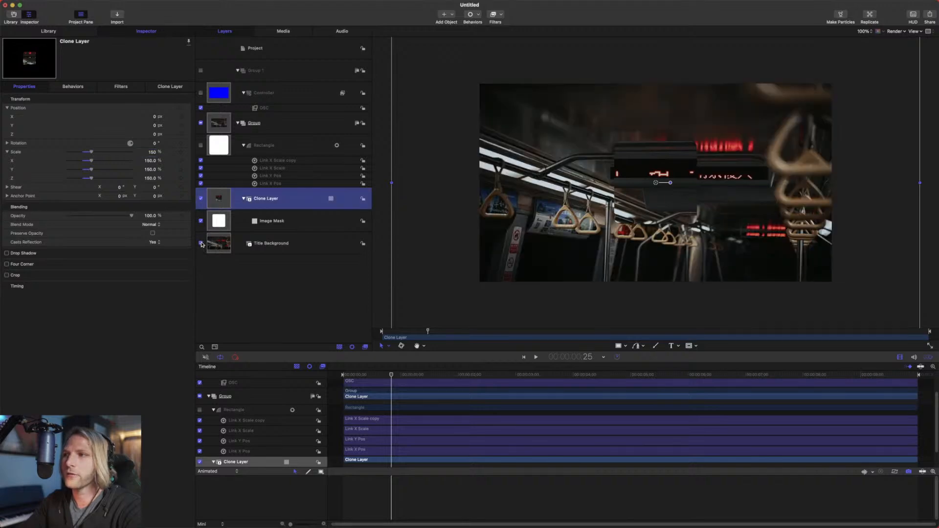
# Move the OSC center to test the magnified area against the full background, and undo the move.
pyautogui.click(278, 108)
pyautogui.moveTo(658, 195); pyautogui.dragTo(588, 173)
pyautogui.press('super+z')
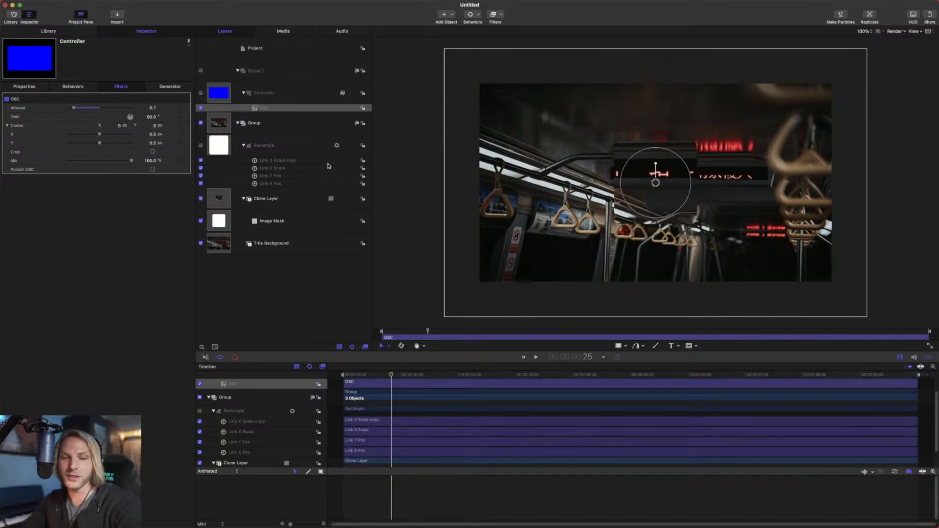
# Add an Overshoot parameter behavior to the Rectangle's Scale.
pyautogui.click(286, 142)
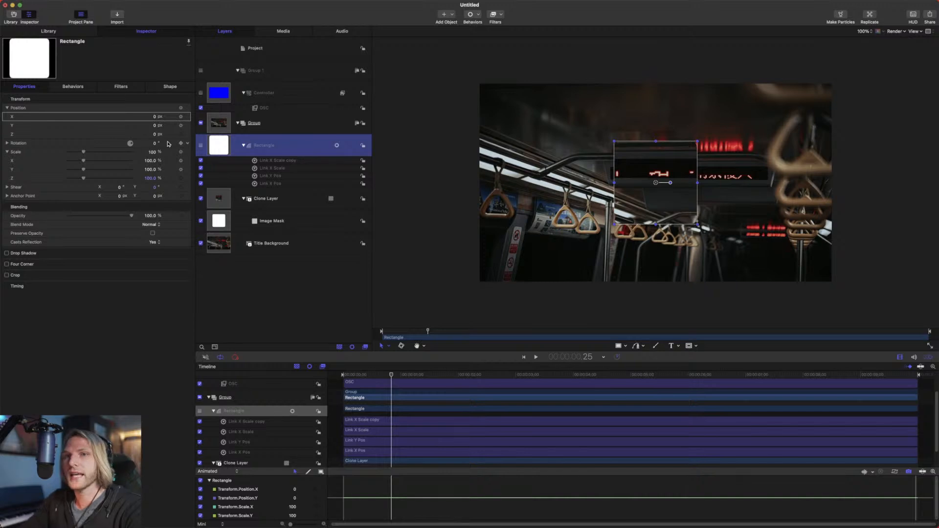
pyautogui.click(22, 154)
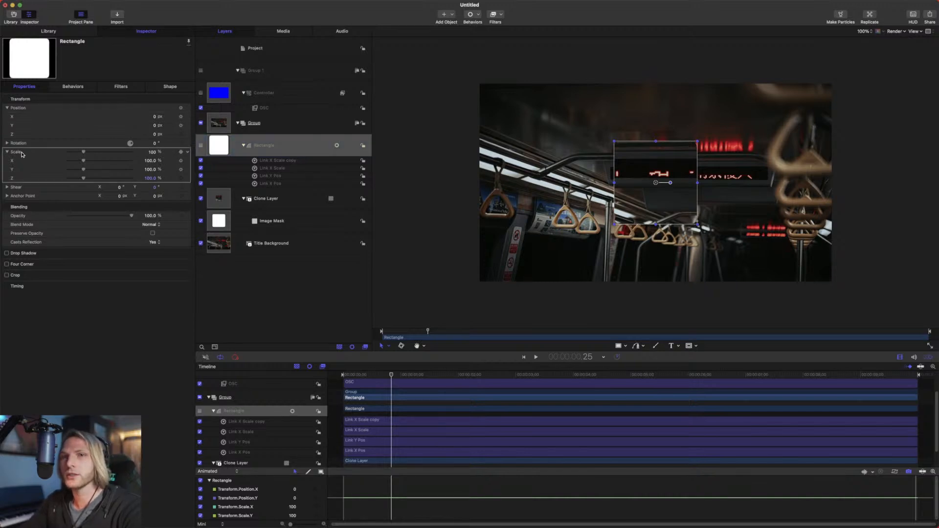
pyautogui.click(188, 153)
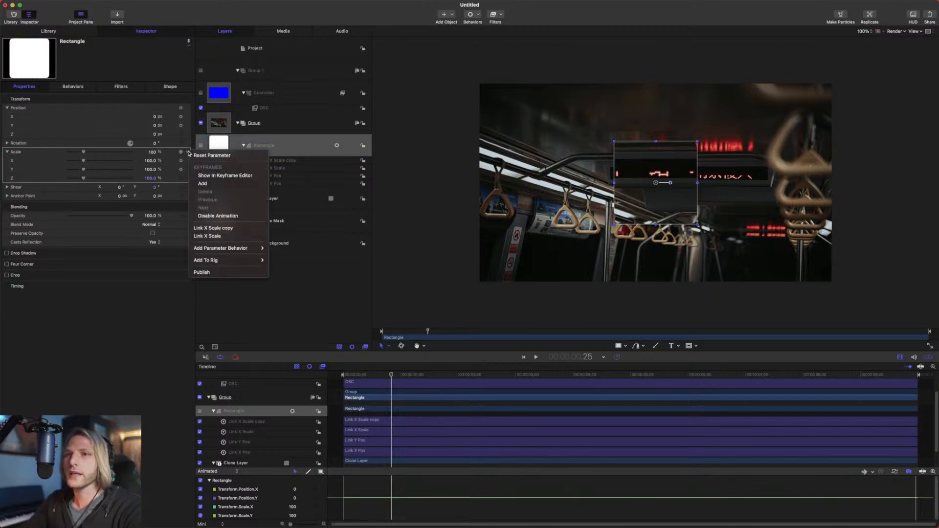
pyautogui.moveTo(239, 249)
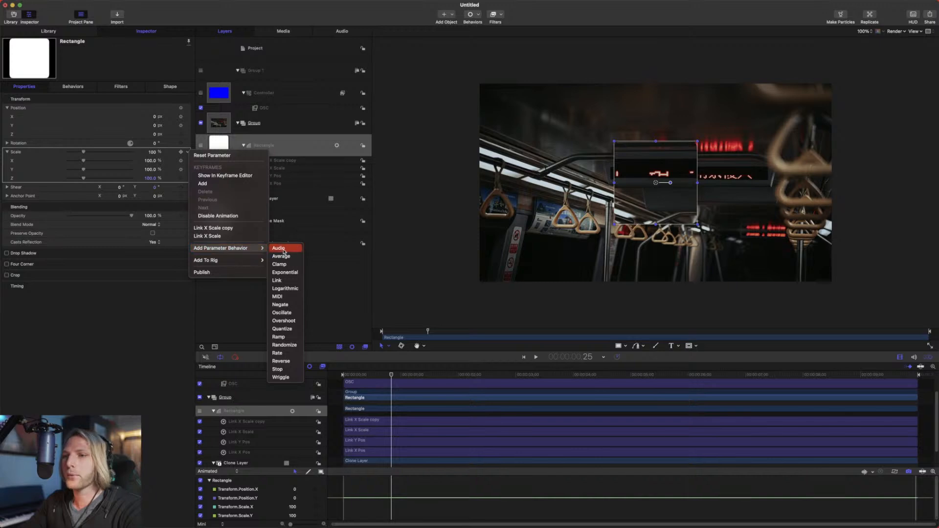
pyautogui.click(284, 321)
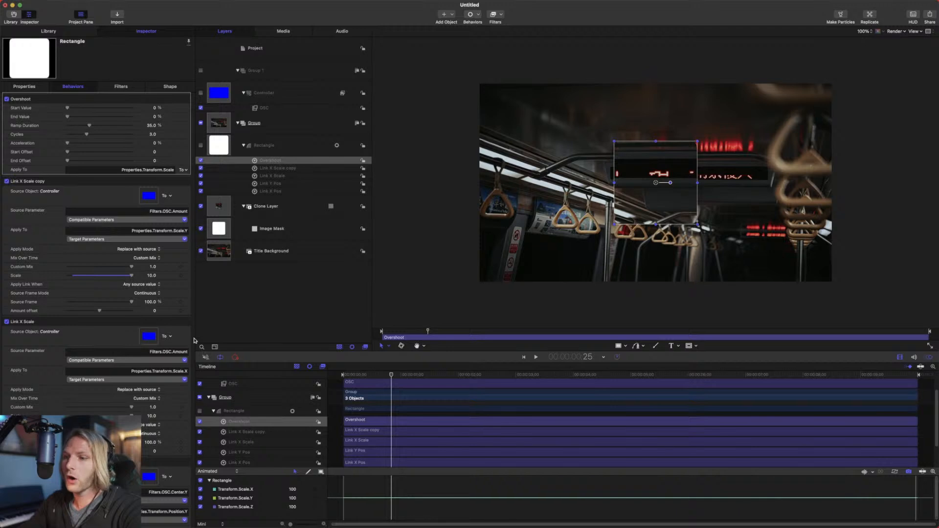
# Hide the keyframe editor and trim the end of the Overshoot behavior to frame 15.
pyautogui.moveTo(391, 376); pyautogui.dragTo(388, 376)
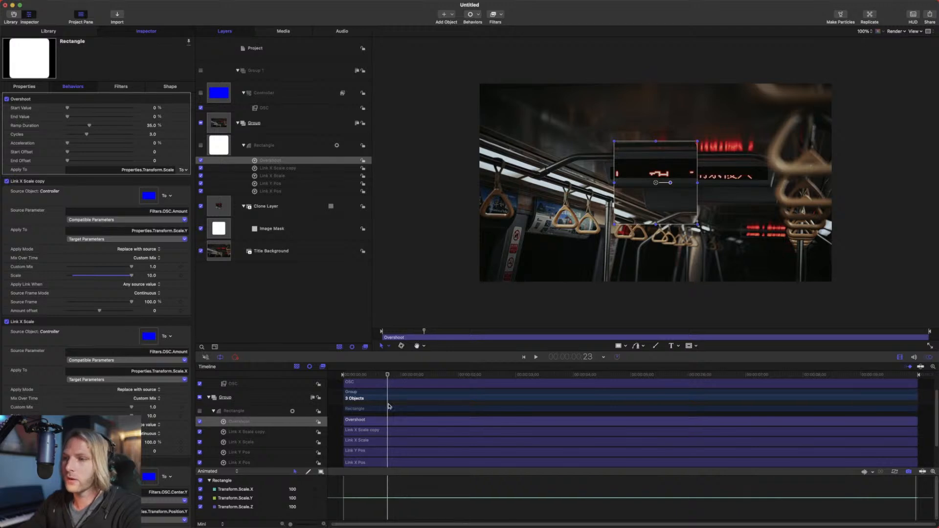
pyautogui.press('super+8')
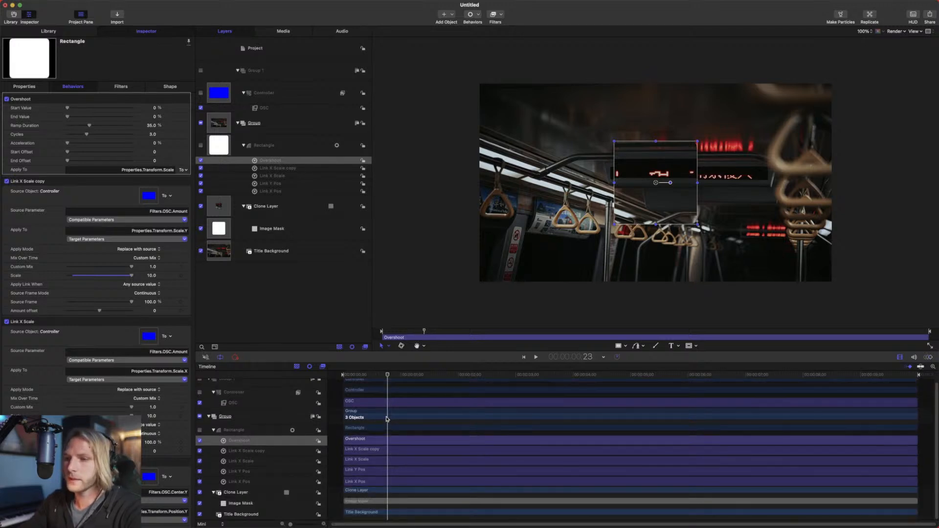
pyautogui.moveTo(388, 375)
pyautogui.mouseDown()
pyautogui.moveTo(653, 424)
pyautogui.moveTo(372, 377)
pyautogui.mouseUp()
pyautogui.click(385, 441)
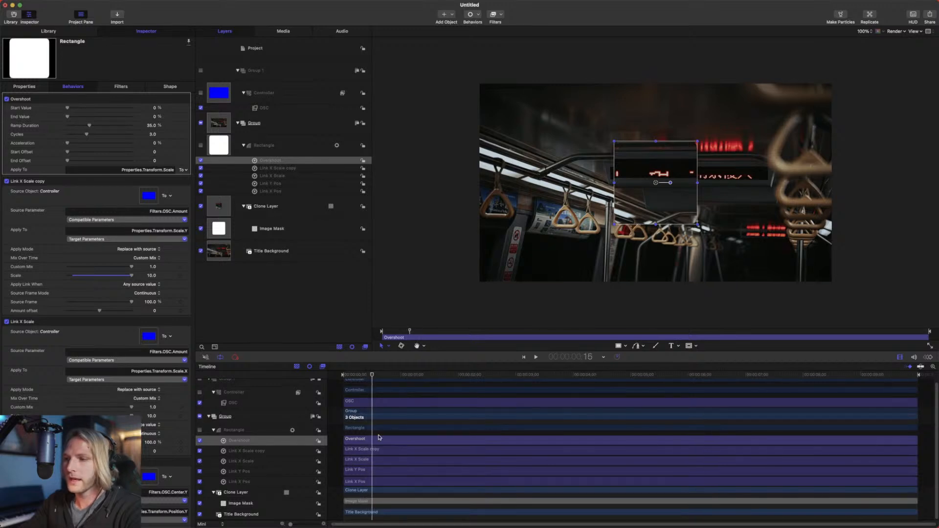
pyautogui.press('o')
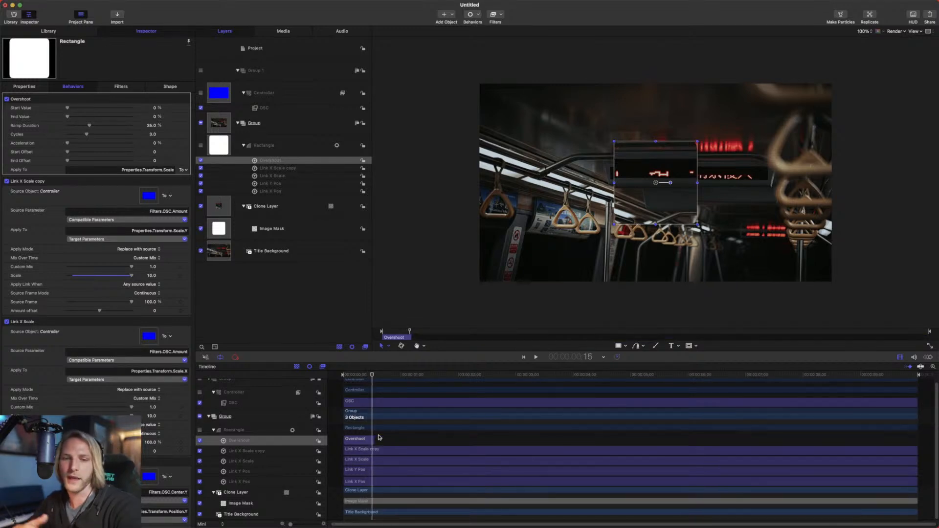
# Set the Overshoot's Start Value to -100% and preview the scale animation from the first frame, stopping at frame 6.
pyautogui.click(343, 376)
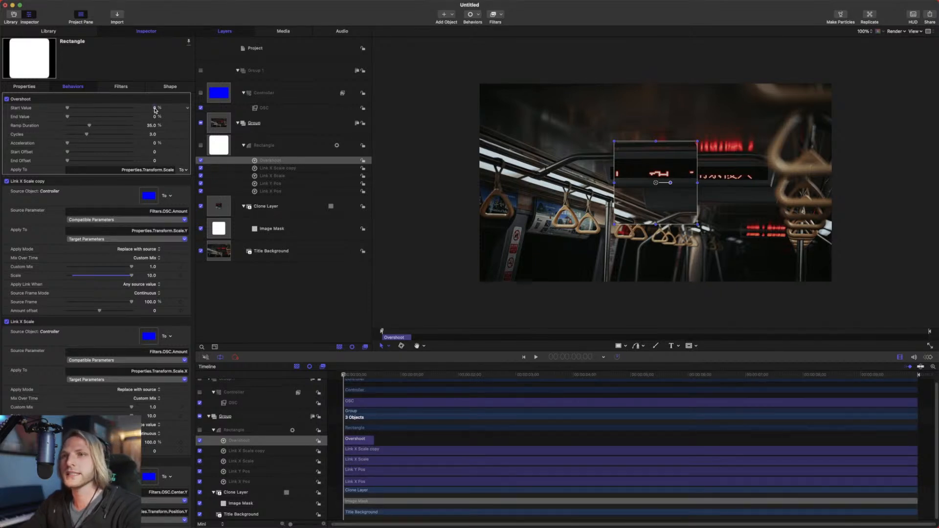
pyautogui.write('-100')
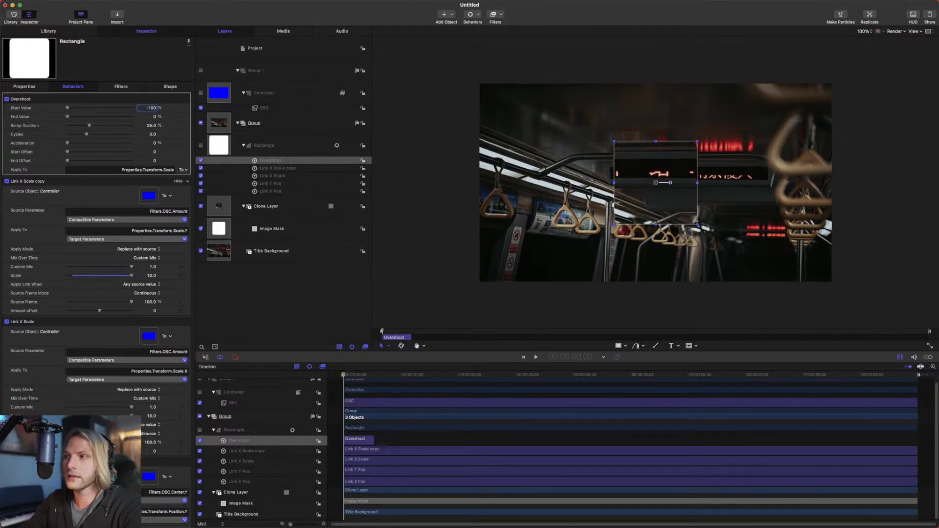
pyautogui.click(225, 323)
pyautogui.press('space')
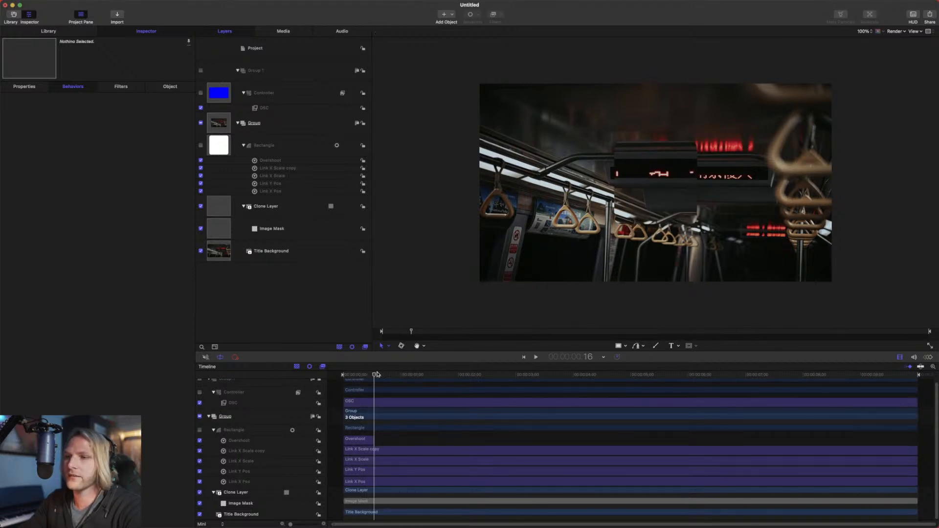
pyautogui.click(355, 376)
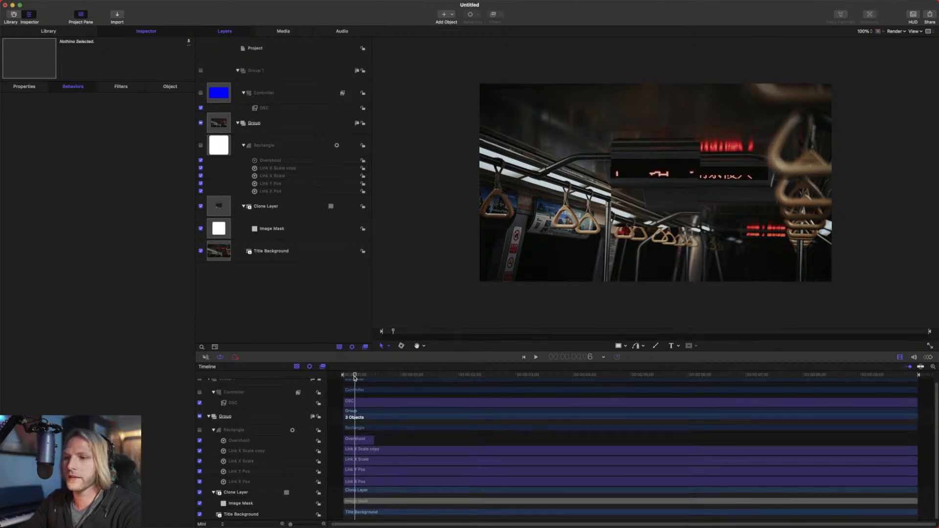
# Set the Cycles of the Rectangle's Overshoot behavior to 1.
pyautogui.click(295, 161)
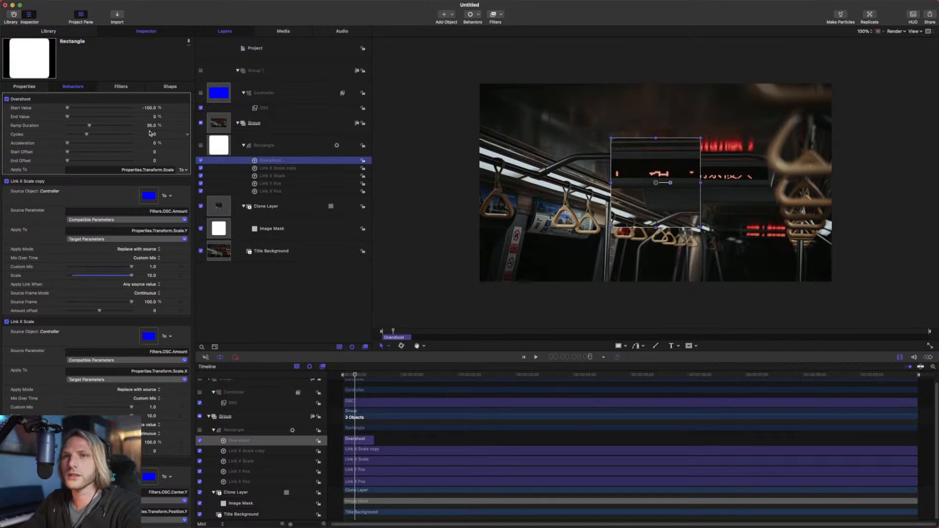
pyautogui.click(151, 135)
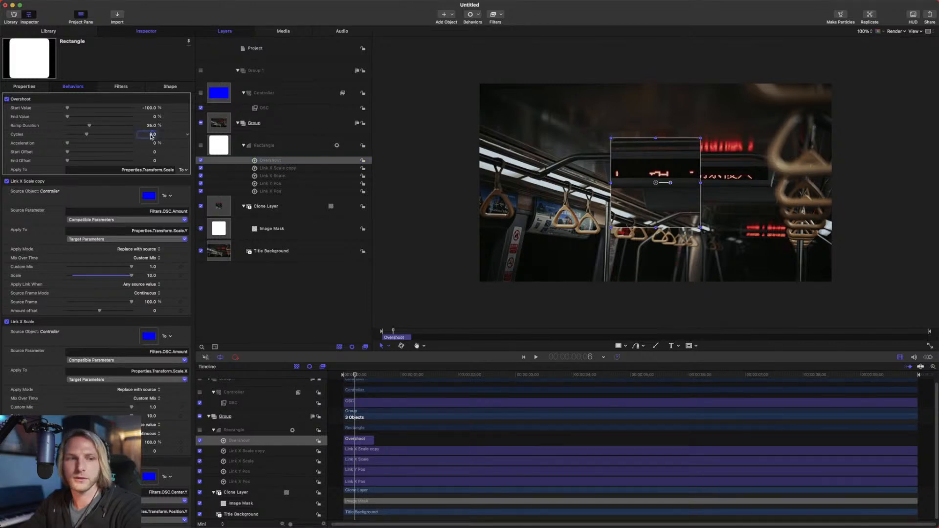
pyautogui.write('1')
pyautogui.press('Return')
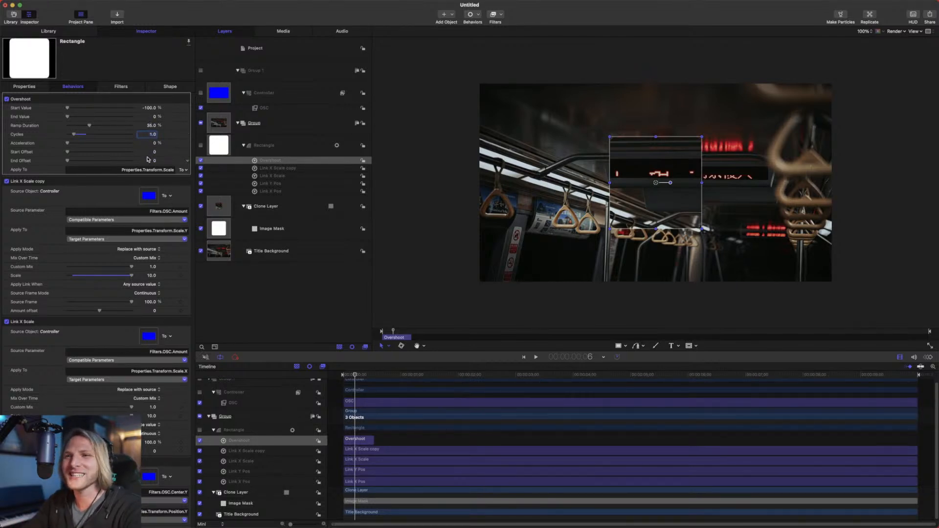
# Play the magnified square's scale-in animation from the first frame several times to check the overshoot motion.
pyautogui.moveTo(356, 375); pyautogui.dragTo(343, 376)
pyautogui.press('space')
pyautogui.press('space')
pyautogui.press('Home')
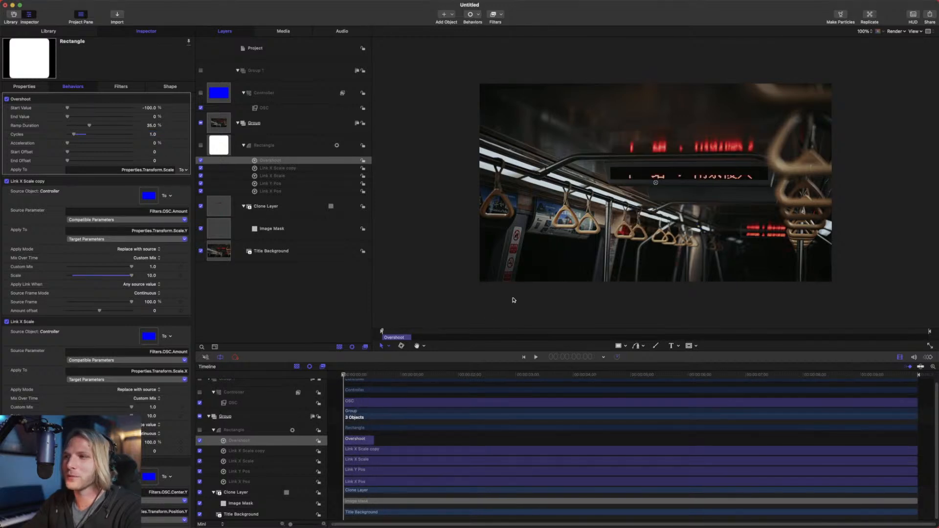
pyautogui.click(664, 229)
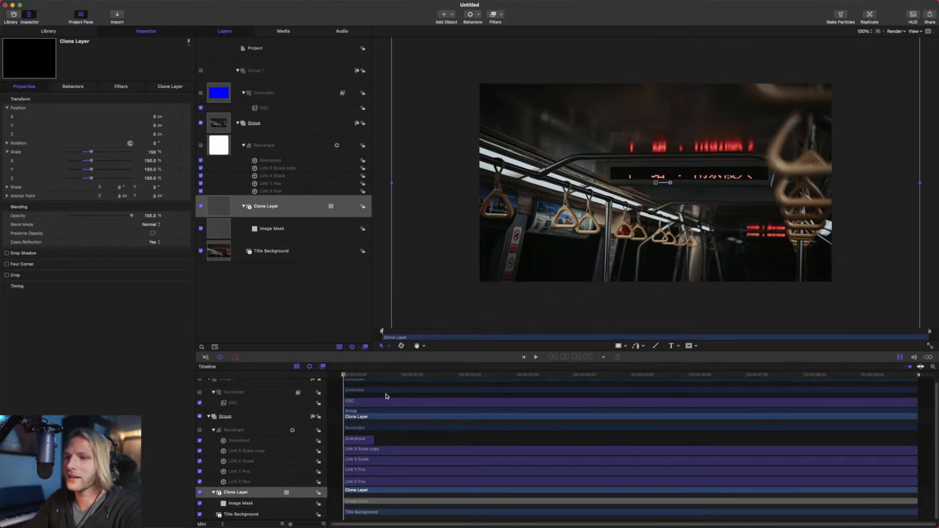
pyautogui.press('space')
pyautogui.press('space')
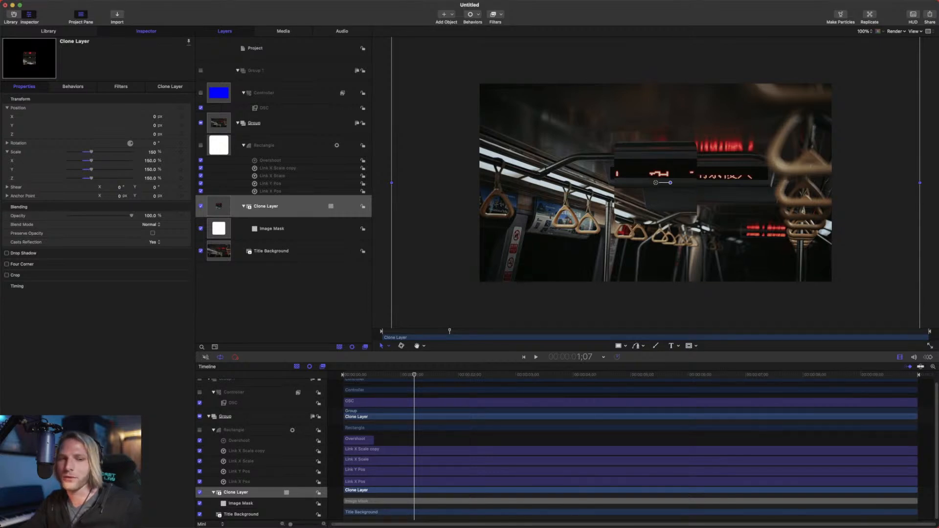
pyautogui.moveTo(398, 375); pyautogui.dragTo(300, 380)
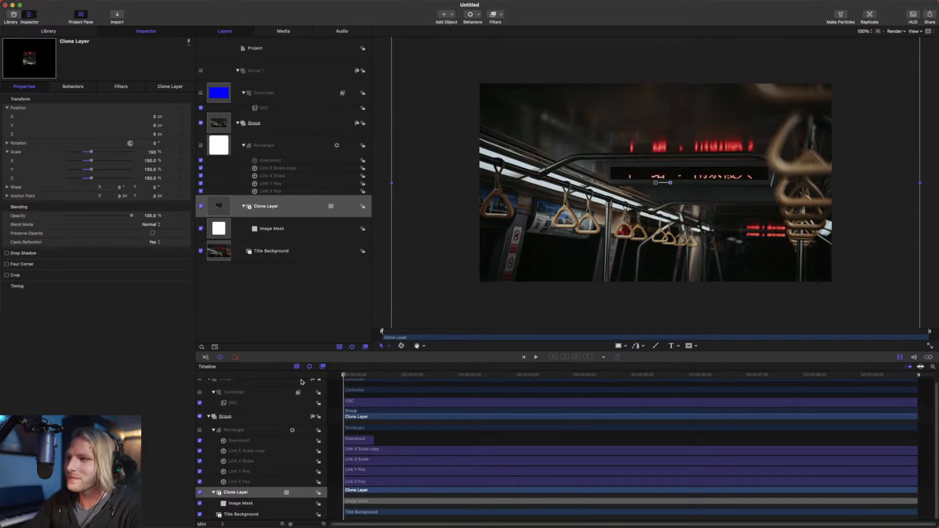
pyautogui.press('space')
pyautogui.press('space')
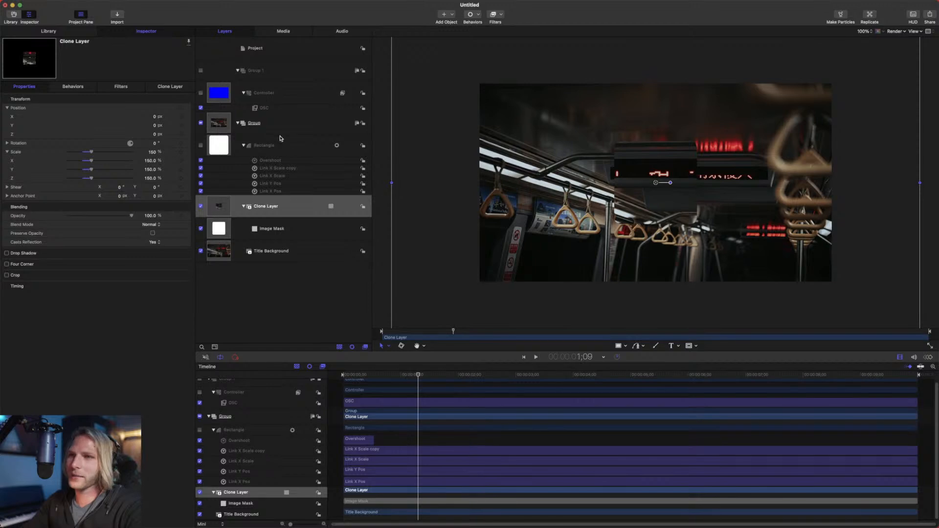
# Scrub through the scale-in to frame 12 and duplicate the Rectangle layer with its behaviors.
pyautogui.click(277, 145)
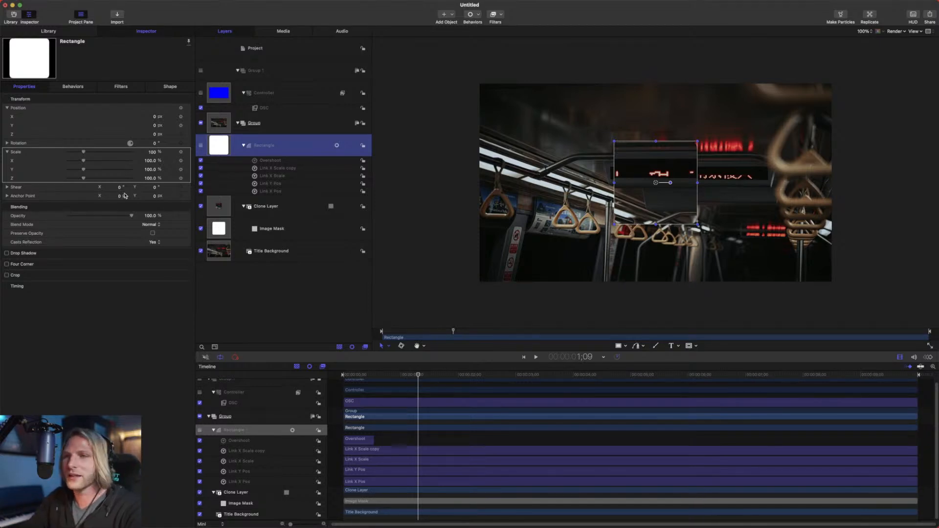
pyautogui.click(417, 377)
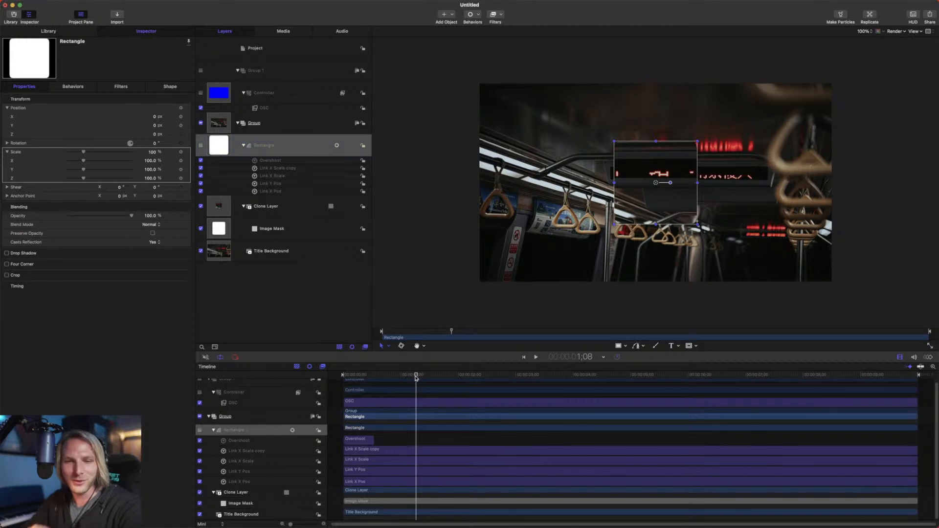
pyautogui.moveTo(417, 377); pyautogui.dragTo(342, 376)
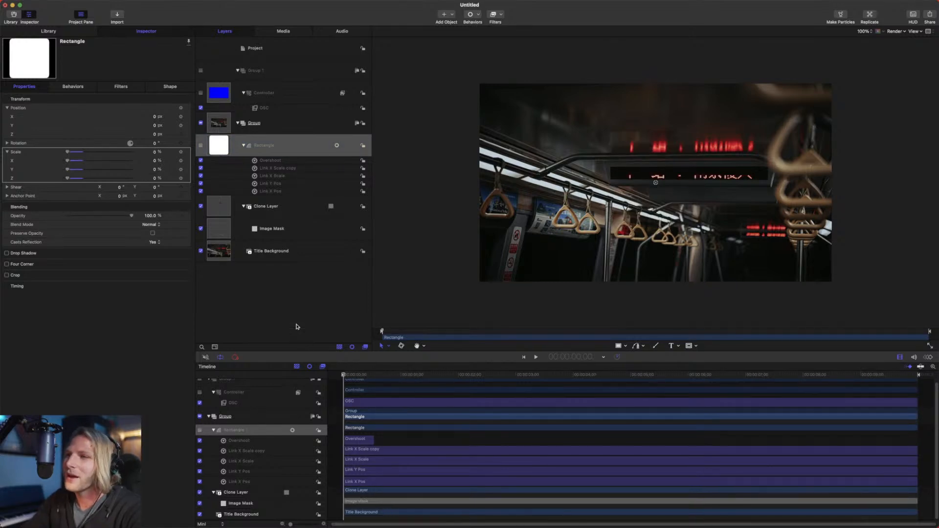
pyautogui.click(283, 146)
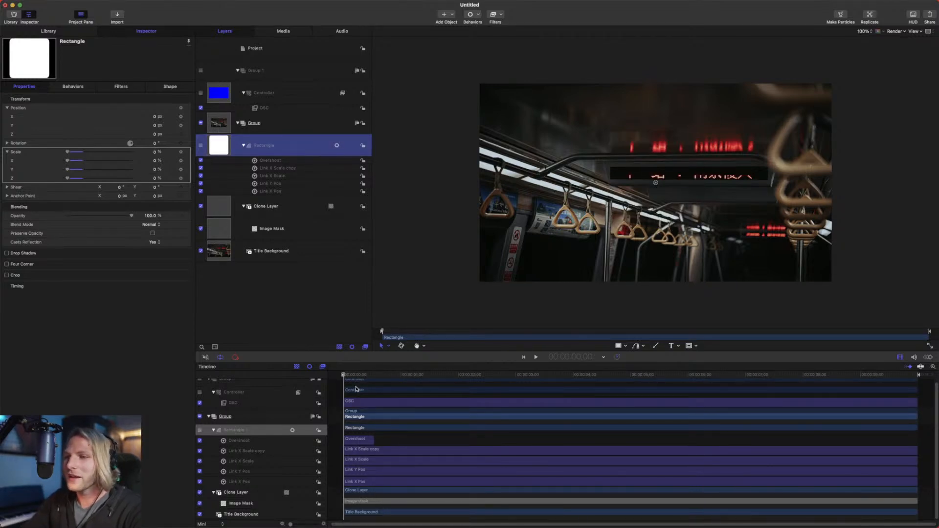
pyautogui.moveTo(353, 376); pyautogui.dragTo(370, 376)
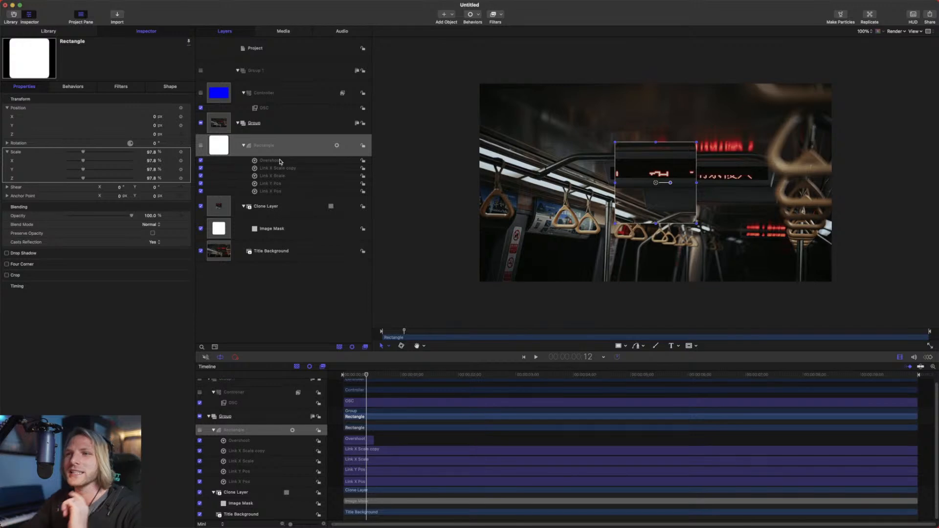
pyautogui.click(272, 140)
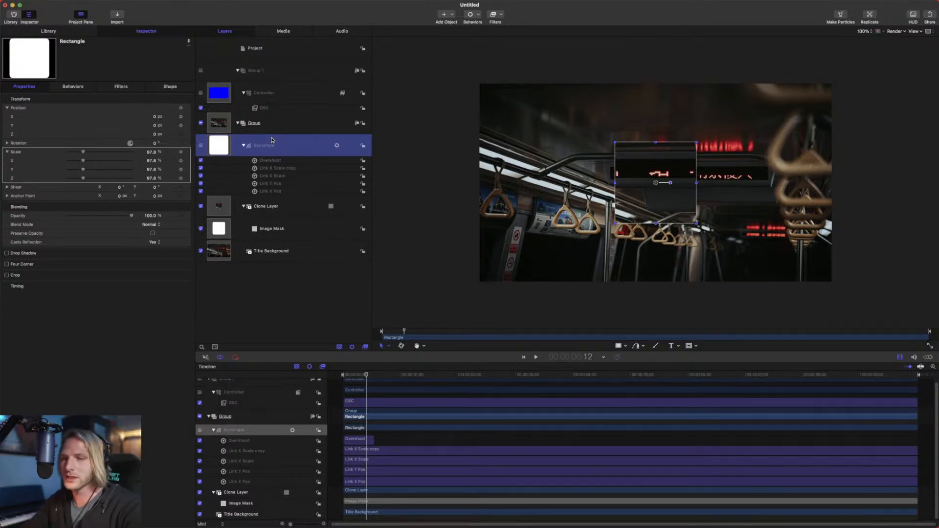
pyautogui.press('super+d')
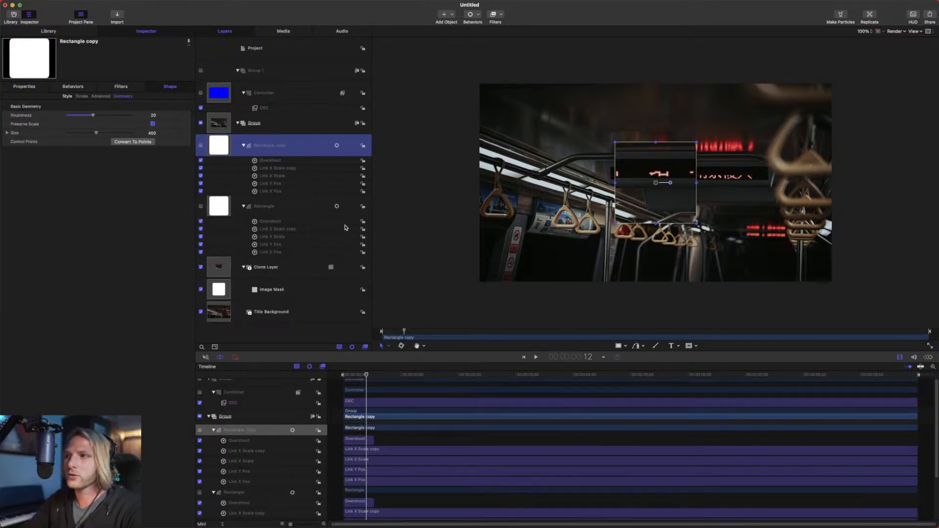
# Rename the duplicated rectangle layer as Outline.
pyautogui.doubleClick(269, 146)
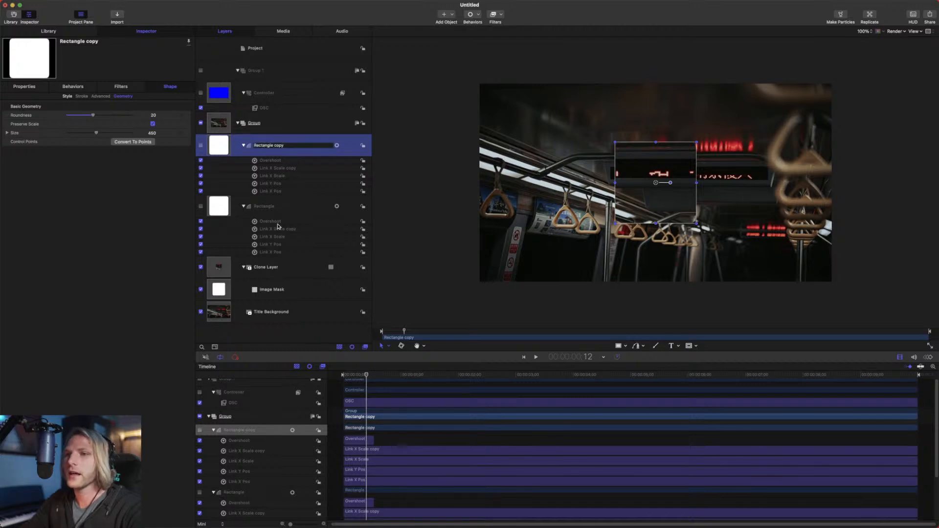
pyautogui.click(270, 269)
pyautogui.click(270, 146)
pyautogui.doubleClick(271, 146)
pyautogui.write('Outline')
pyautogui.press('Return')
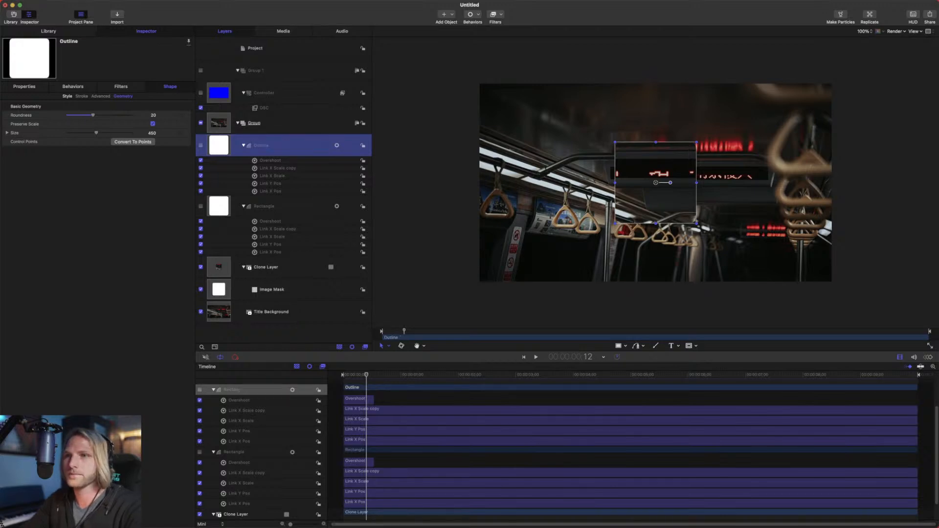
# Make the Outline layer visible, enable its outline style and turn off its fill.
pyautogui.click(200, 146)
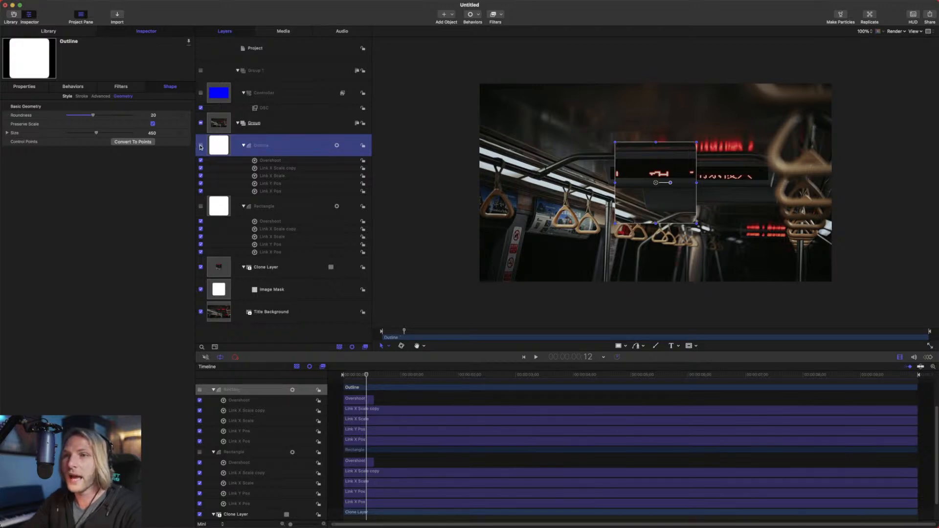
pyautogui.click(67, 96)
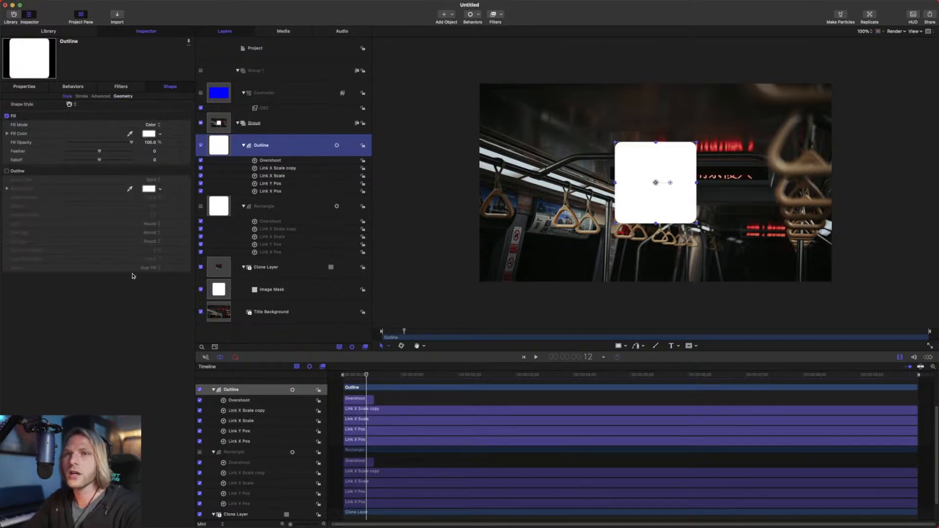
pyautogui.click(7, 171)
pyautogui.click(6, 116)
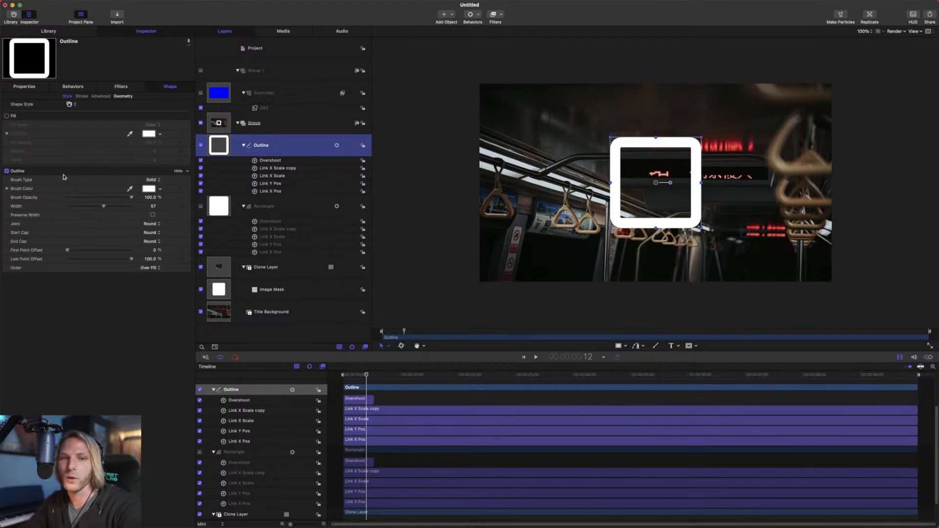
# Try outline widths of 20 and 10 on the Outline shape, and settle on 15.
pyautogui.click(153, 207)
pyautogui.write('20')
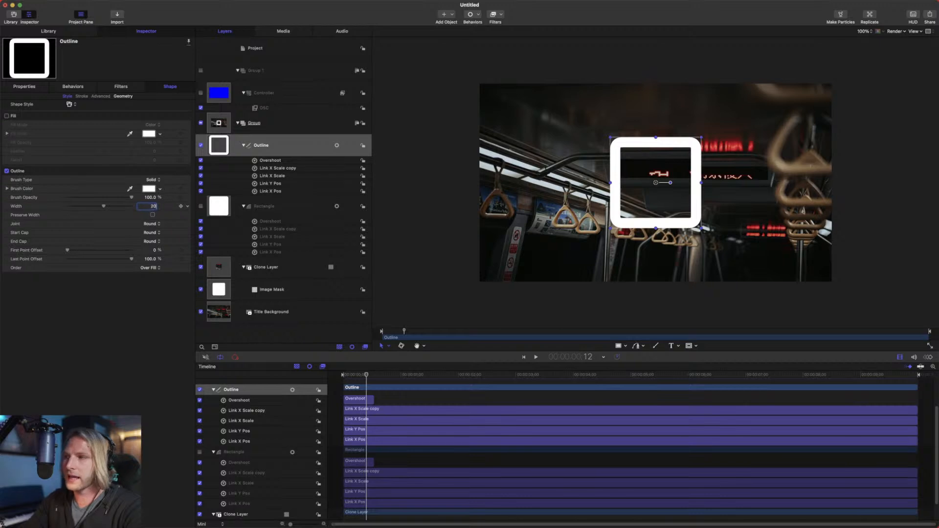
pyautogui.press('Return')
pyautogui.write('10')
pyautogui.press('Return')
pyautogui.write('15')
pyautogui.press('Return')
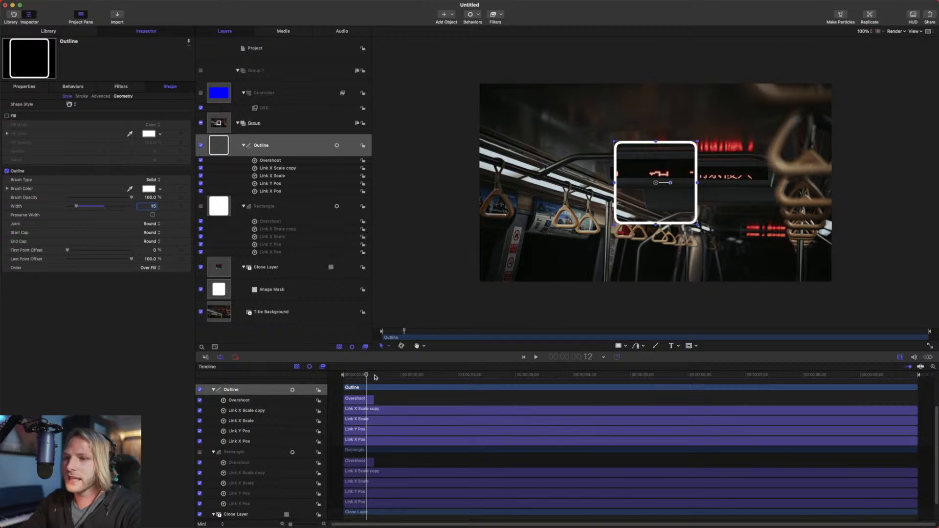
# Move the OSC center to about X 279, Y 26 px with Amount about 0.04, and preview the outlined scale-in, stopping at frame 9.
pyautogui.click(274, 111)
pyautogui.moveTo(656, 183)
pyautogui.mouseDown()
pyautogui.moveTo(640, 186)
pyautogui.moveTo(590, 162)
pyautogui.moveTo(682, 172)
pyautogui.moveTo(732, 145)
pyautogui.moveTo(649, 154)
pyautogui.moveTo(671, 211)
pyautogui.moveTo(712, 208)
pyautogui.moveTo(663, 176)
pyautogui.moveTo(562, 171)
pyautogui.moveTo(559, 122)
pyautogui.moveTo(543, 151)
pyautogui.moveTo(613, 177)
pyautogui.moveTo(716, 176)
pyautogui.moveTo(671, 175)
pyautogui.mouseUp()
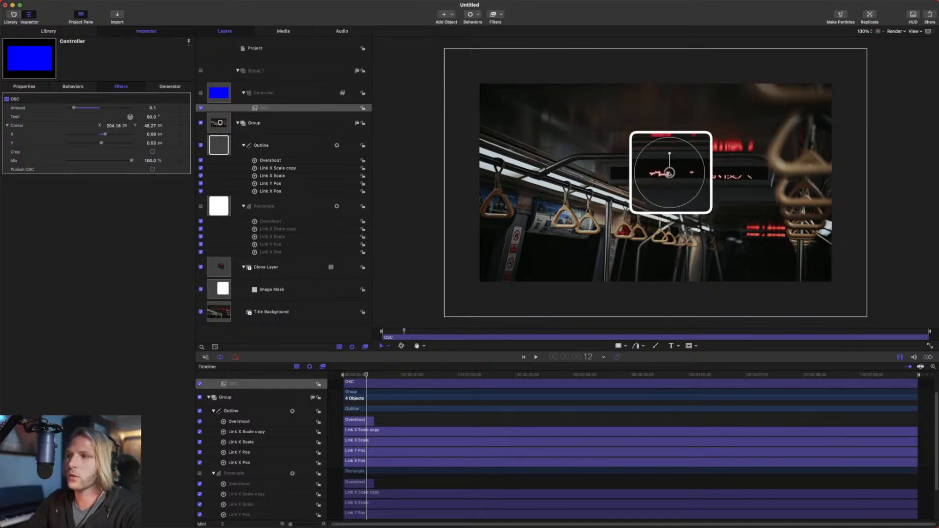
pyautogui.moveTo(703, 142); pyautogui.dragTo(704, 178)
pyautogui.moveTo(351, 375); pyautogui.dragTo(327, 375)
pyautogui.press('space')
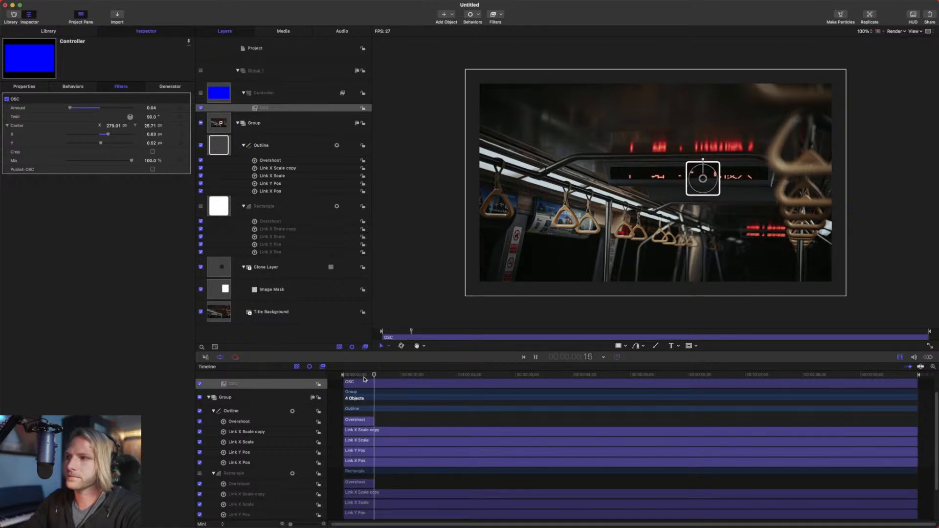
pyautogui.press('space')
pyautogui.moveTo(378, 372)
pyautogui.mouseDown()
pyautogui.moveTo(343, 374)
pyautogui.moveTo(361, 375)
pyautogui.mouseUp()
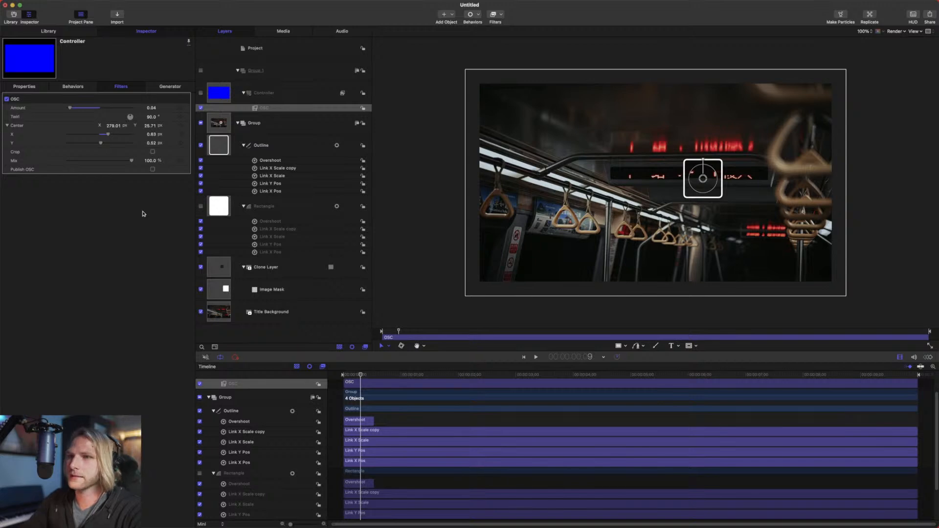
# Group the Outline and Rectangle layers, and replace their separate Overshoot behaviors with a single one on the new group.
pyautogui.click(267, 205)
pyautogui.keyDown('super'); pyautogui.click(273, 147); pyautogui.keyUp('super')
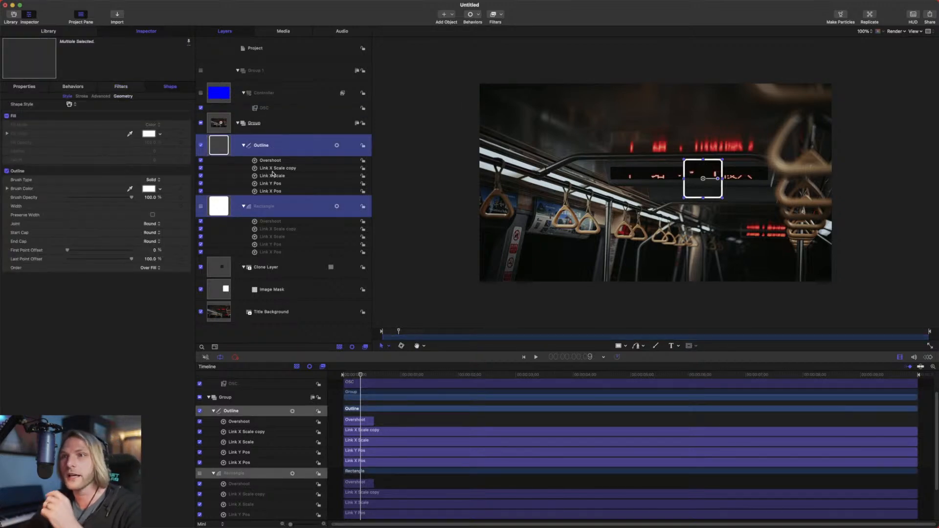
pyautogui.rightClick(279, 131)
pyautogui.click(273, 142)
pyautogui.click(270, 146)
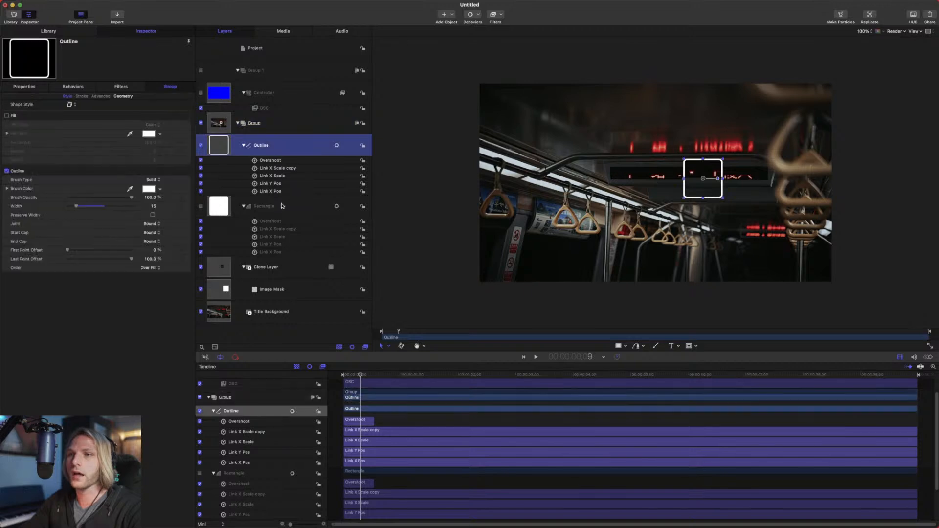
pyautogui.keyDown('super'); pyautogui.click(274, 206); pyautogui.keyUp('super')
pyautogui.rightClick(282, 207)
pyautogui.click(301, 255)
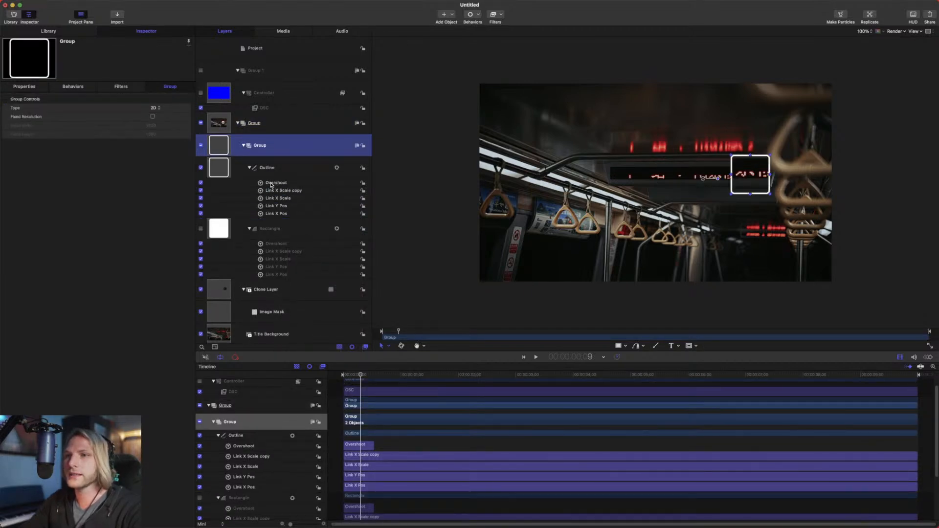
pyautogui.click(281, 243)
pyautogui.moveTo(282, 243); pyautogui.dragTo(261, 157)
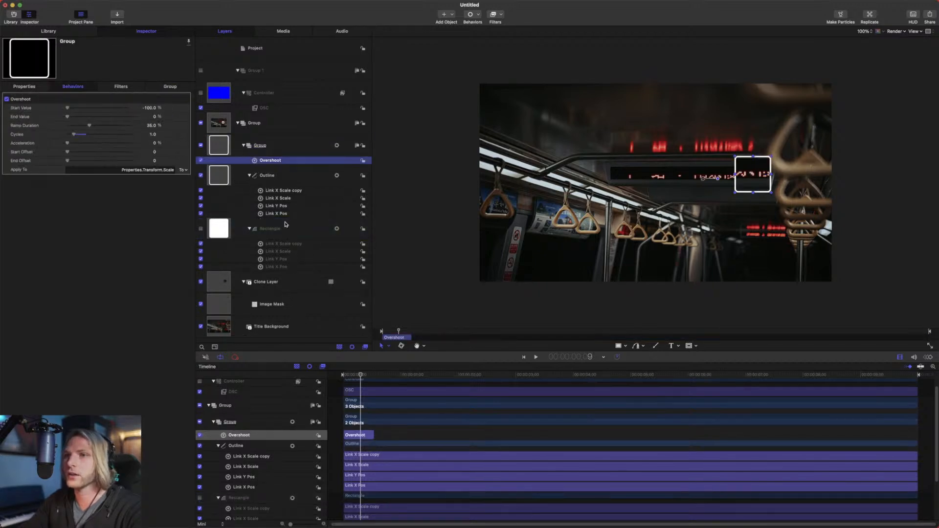
# Test the grouped scale-in with the OSC center at about X -124, Y -1 px, and move the center to about X 399, Y 24 px.
pyautogui.moveTo(357, 375)
pyautogui.mouseDown()
pyautogui.moveTo(326, 370)
pyautogui.moveTo(383, 379)
pyautogui.moveTo(339, 374)
pyautogui.mouseUp()
pyautogui.click(265, 107)
pyautogui.moveTo(703, 179); pyautogui.dragTo(635, 182)
pyautogui.press('space')
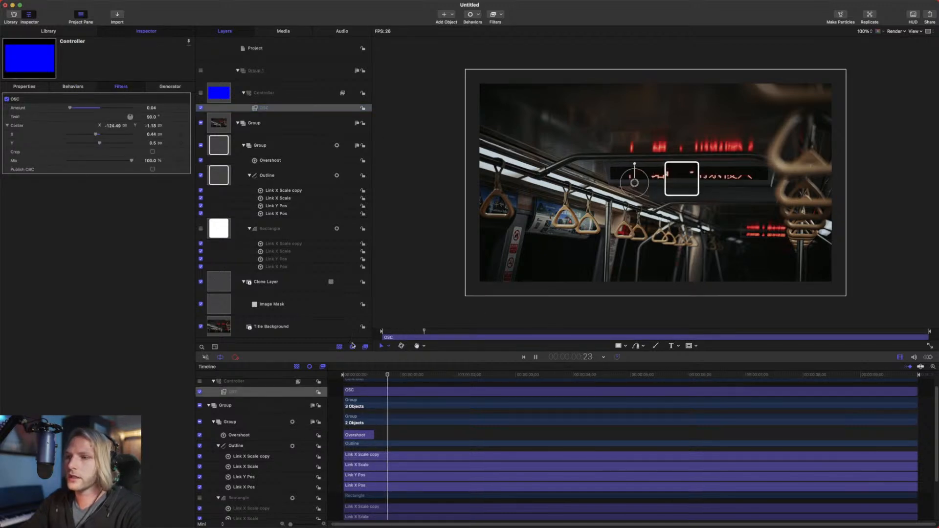
pyautogui.click(350, 375)
pyautogui.moveTo(341, 376)
pyautogui.mouseDown()
pyautogui.moveTo(350, 375)
pyautogui.moveTo(296, 372)
pyautogui.moveTo(366, 375)
pyautogui.moveTo(345, 375)
pyautogui.mouseUp()
pyautogui.press('space')
pyautogui.press('space')
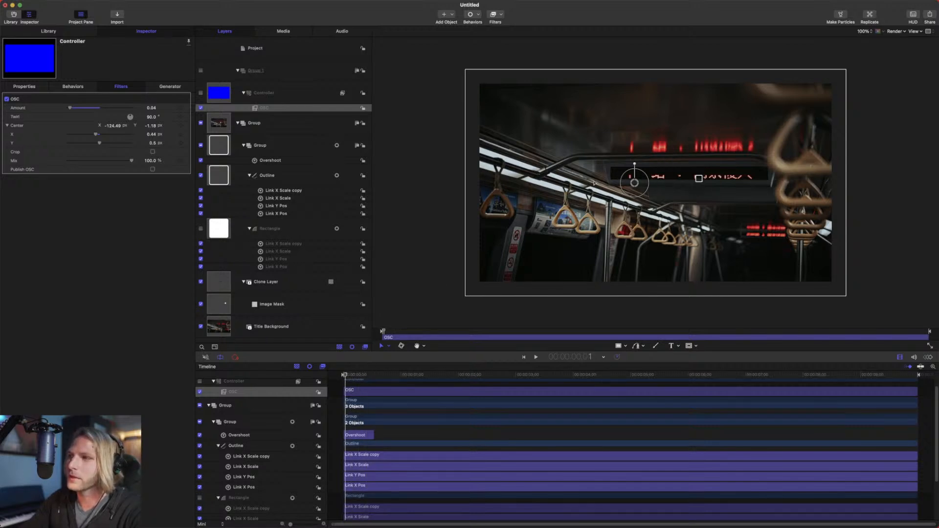
pyautogui.moveTo(634, 184); pyautogui.dragTo(723, 179)
pyautogui.click(344, 375)
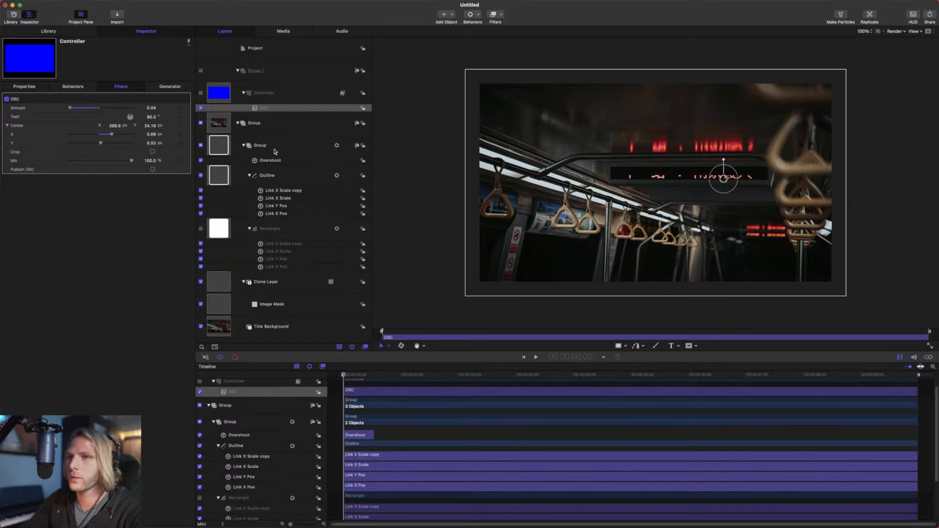
# Examine the callout group's transform properties, and move the playhead to frame 19.
pyautogui.click(275, 154)
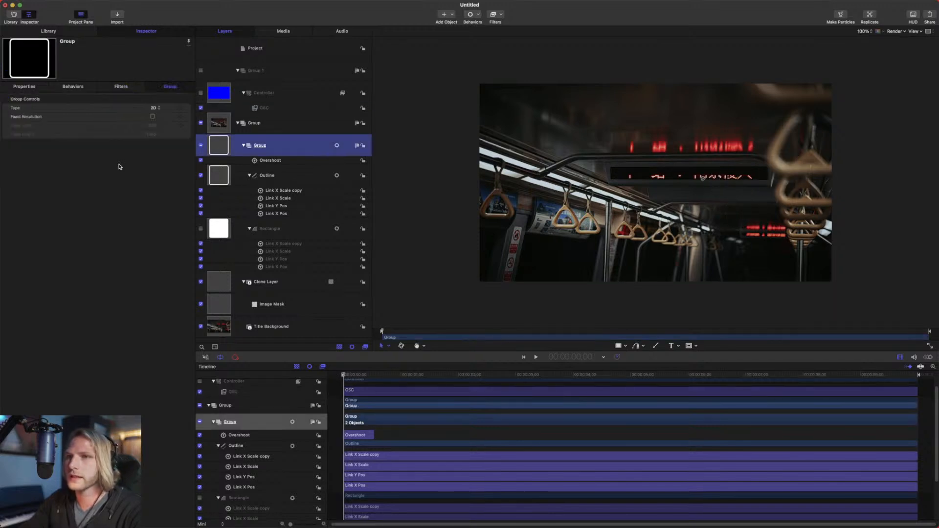
pyautogui.click(26, 88)
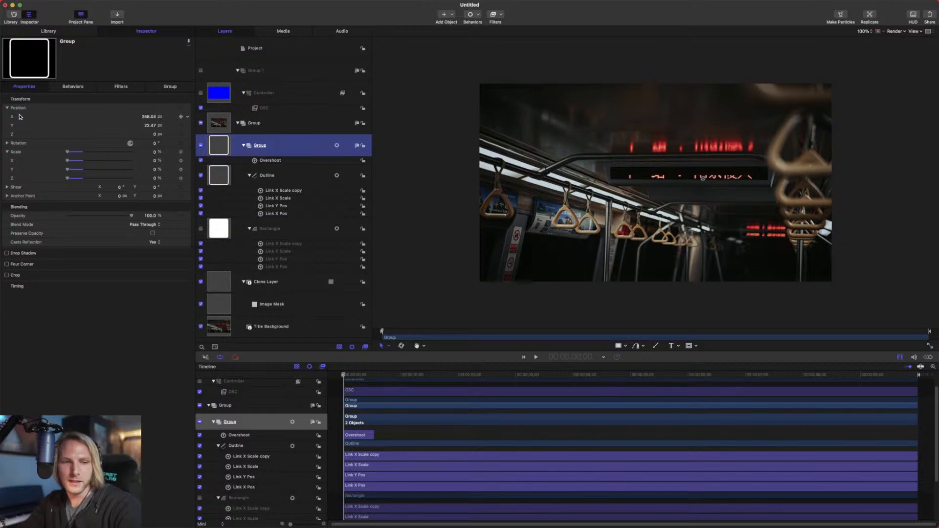
pyautogui.moveTo(358, 375); pyautogui.dragTo(380, 376)
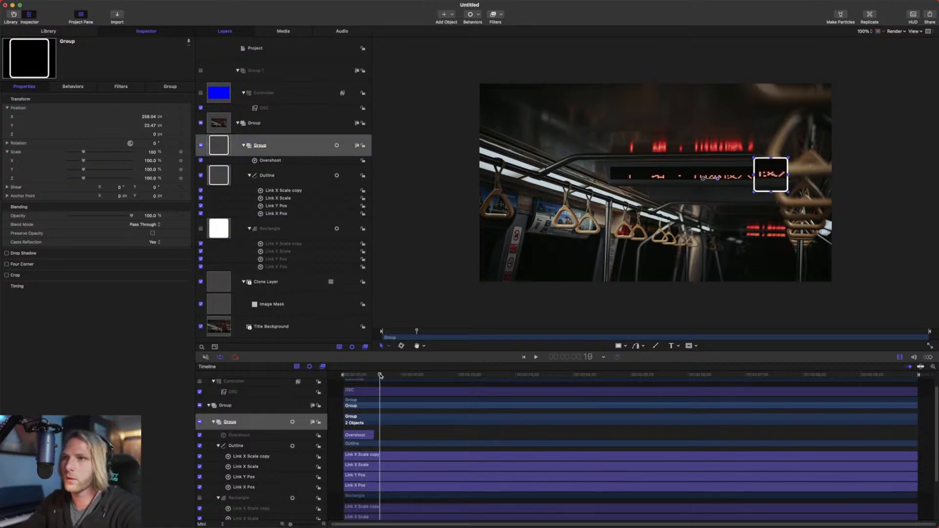
# Move the OSC center to about X -180, Y 15 px and enlarge its Amount to about 0.08.
pyautogui.click(277, 109)
pyautogui.moveTo(730, 168); pyautogui.dragTo(705, 172)
pyautogui.moveTo(658, 190); pyautogui.dragTo(478, 138)
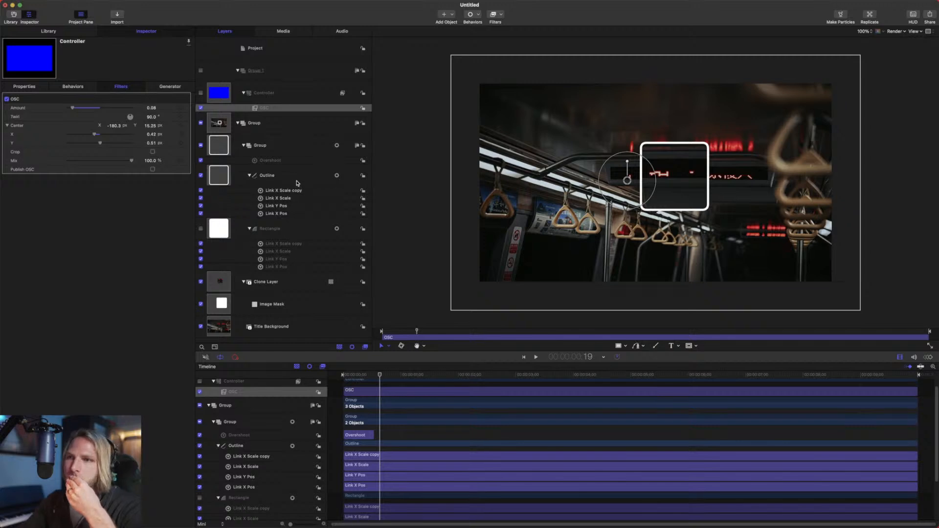
# Check the group's Overshoot settings, and move the OSC center to about X -497, Y 71 px with Amount about 0.06.
pyautogui.click(284, 162)
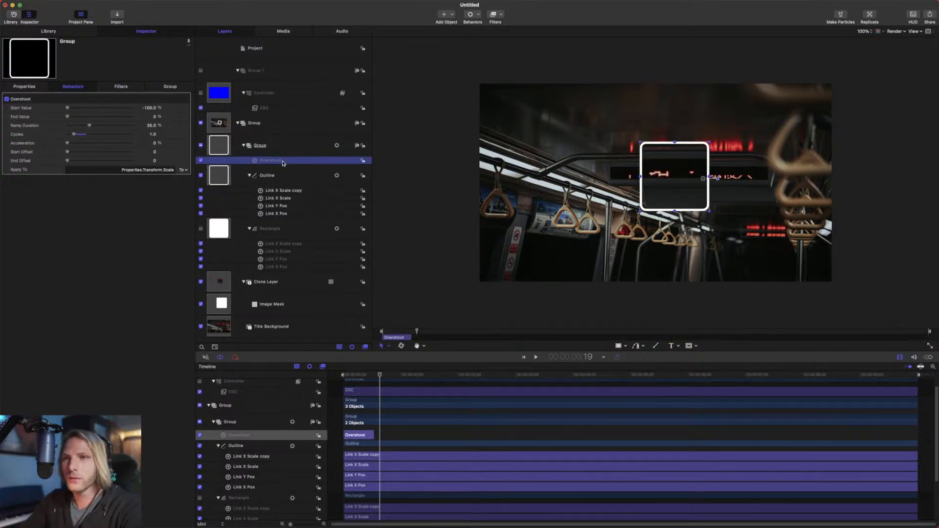
pyautogui.click(271, 109)
pyautogui.moveTo(633, 180); pyautogui.dragTo(687, 145)
pyautogui.moveTo(667, 185); pyautogui.dragTo(592, 162)
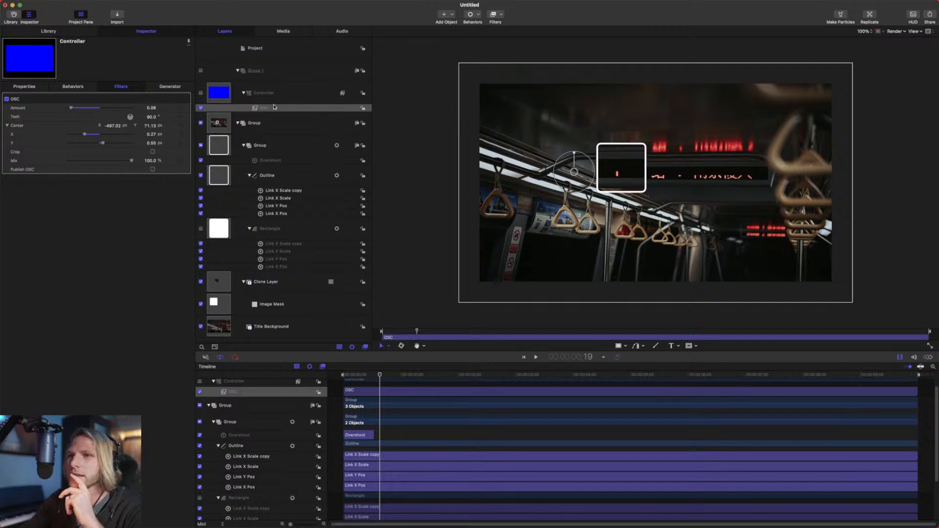
# Try moving the on-screen control with the OSC filter disabled, re-enable it, and leave its center at about X -302, Y -27 px.
pyautogui.click(201, 108)
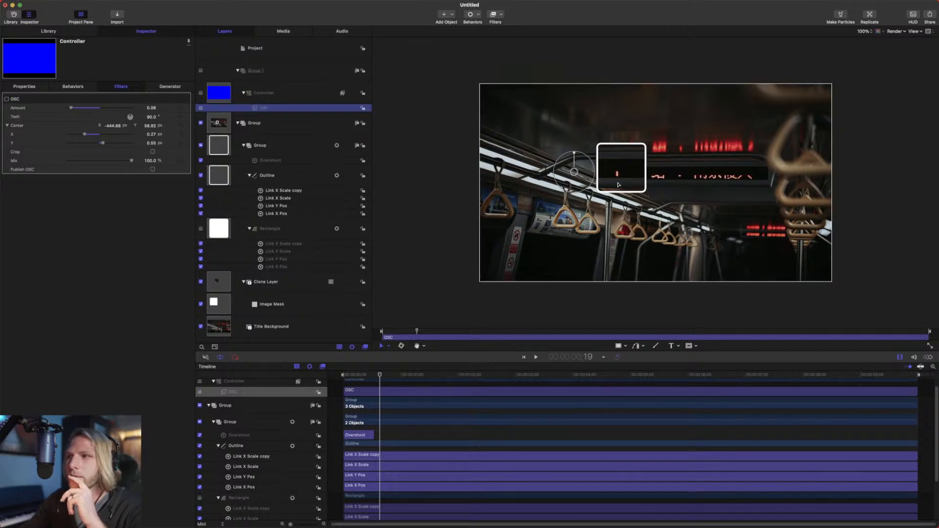
pyautogui.moveTo(570, 174); pyautogui.dragTo(609, 188)
pyautogui.click(201, 108)
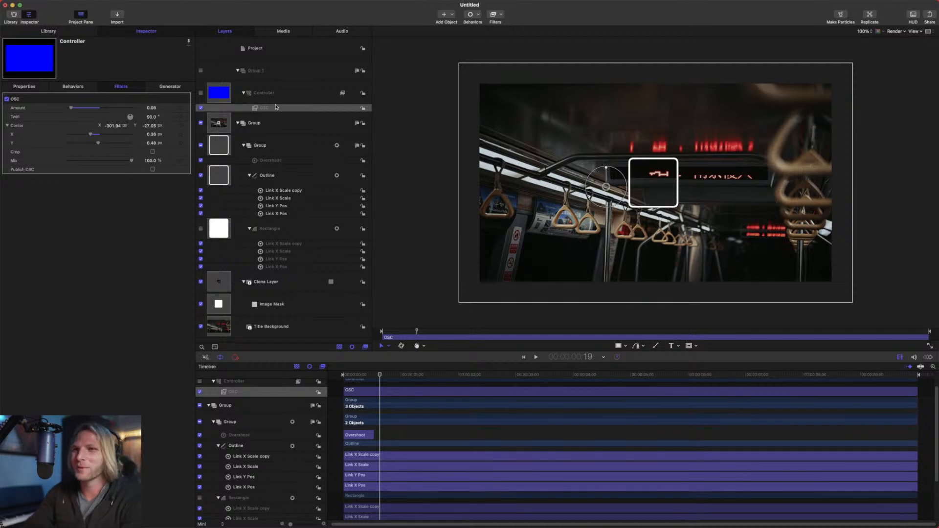
# Compare the group's Overshoot settings with the Outline's X and Y scale Link behaviors.
pyautogui.click(261, 161)
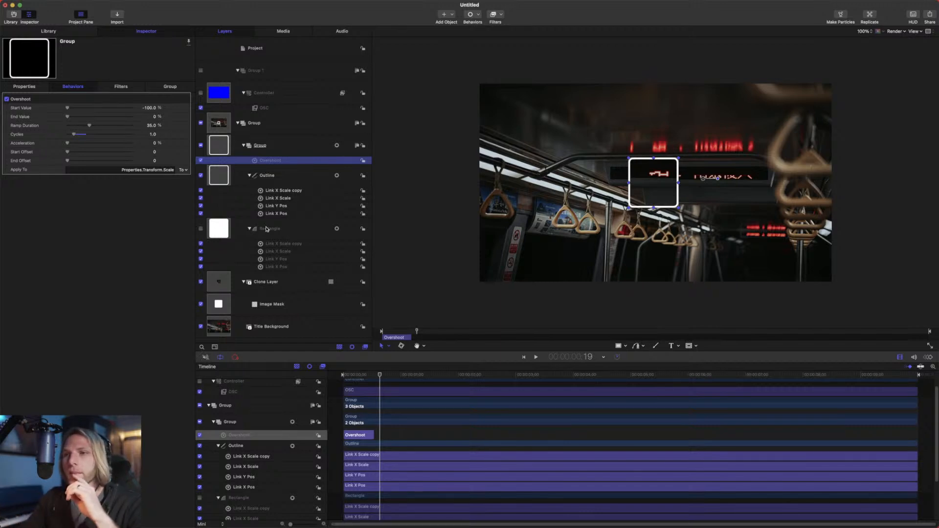
pyautogui.click(272, 191)
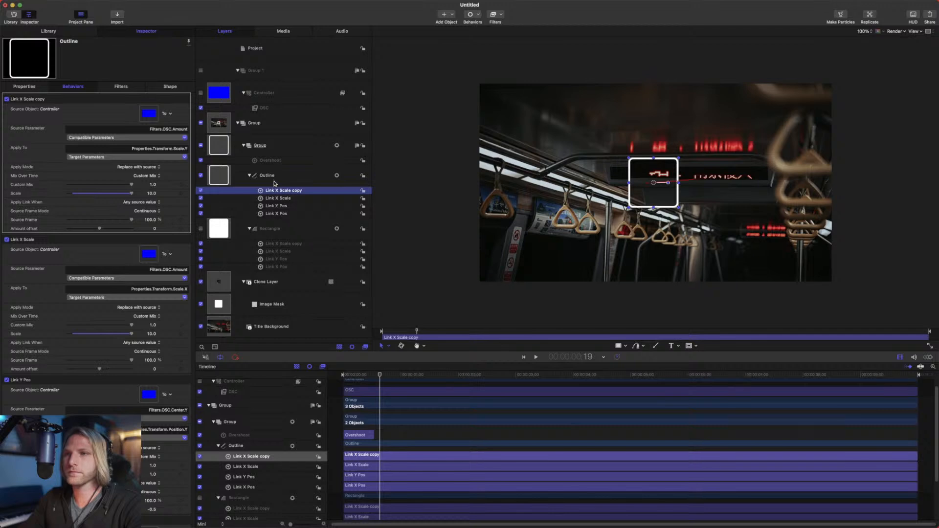
pyautogui.click(272, 162)
pyautogui.click(273, 192)
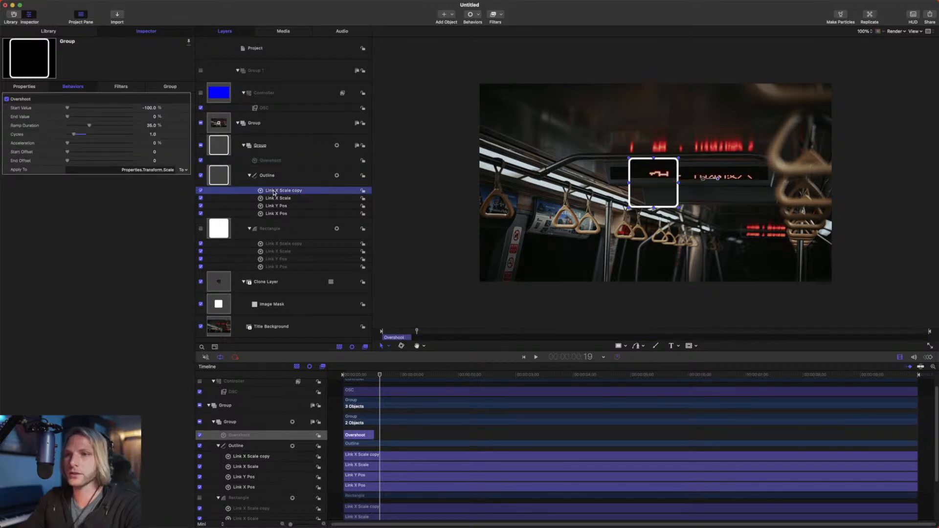
pyautogui.keyDown('shift'); pyautogui.click(273, 198); pyautogui.keyUp('shift')
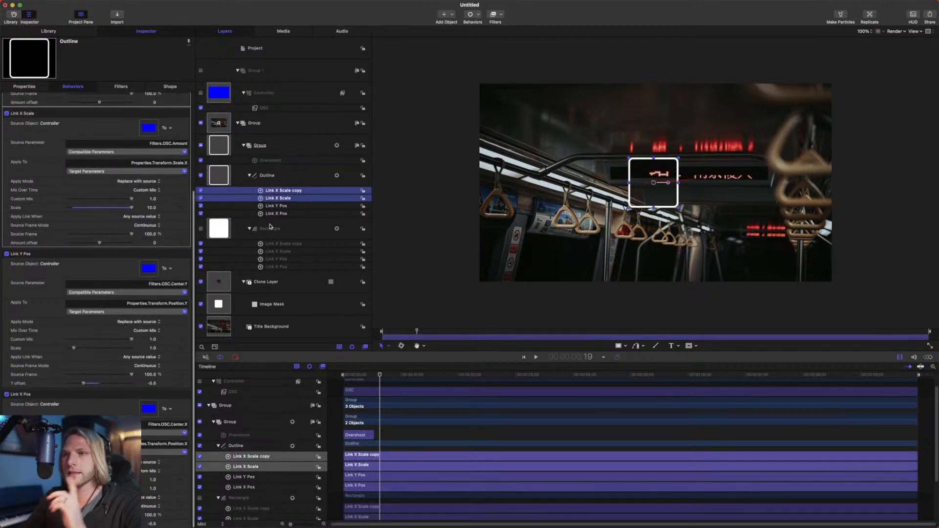
# Rename the Outline's Link X Scale copy behavior as "Link y Scale".
pyautogui.click(277, 191)
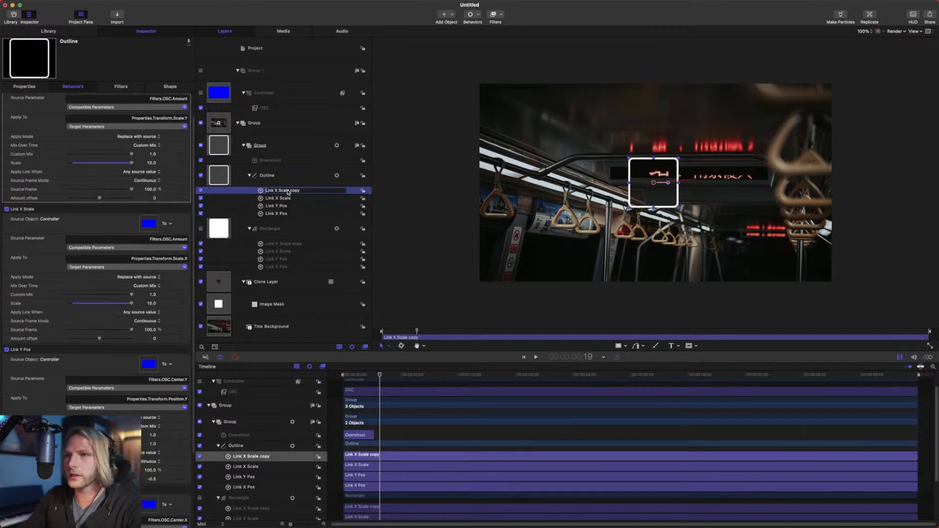
pyautogui.write('Y')
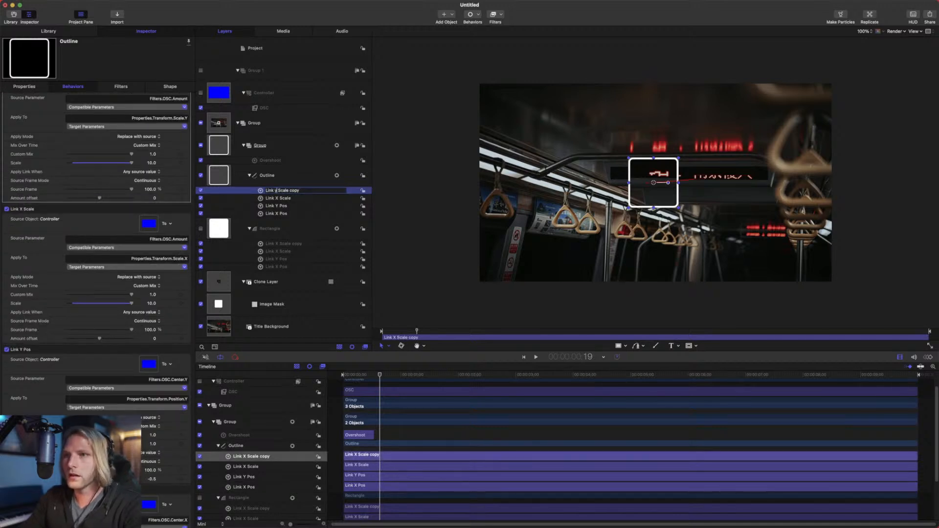
pyautogui.moveTo(302, 190); pyautogui.dragTo(290, 190)
pyautogui.press('BackSpace')
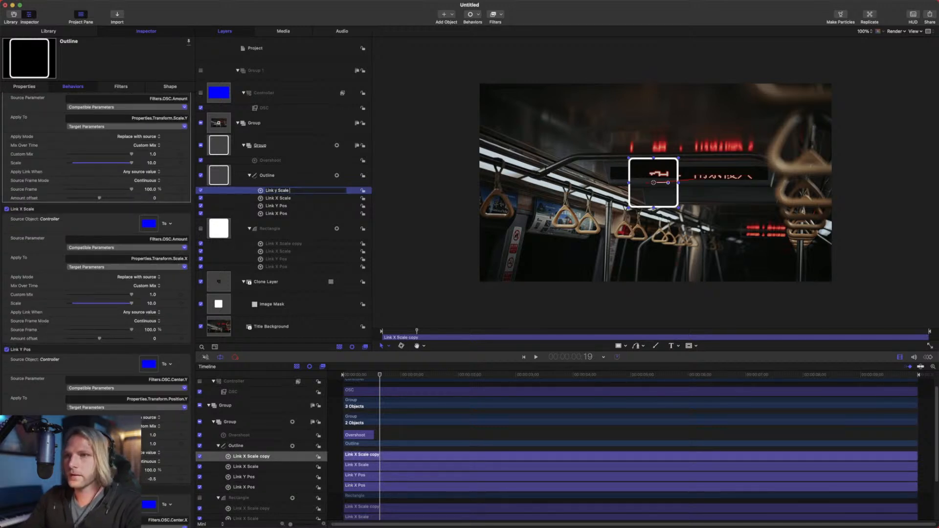
pyautogui.press('Return')
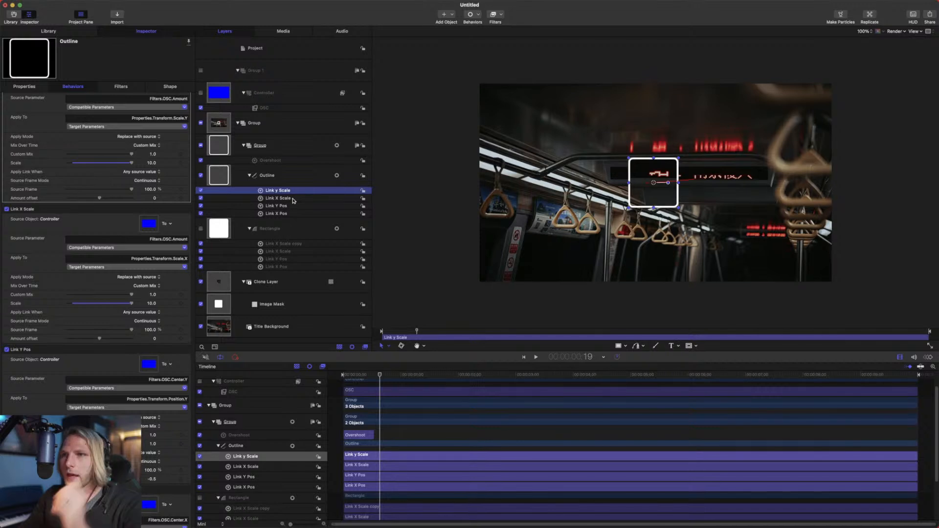
# Move the Outline's two scale Link behaviors and two position Link behaviors onto its enclosing group.
pyautogui.keyDown('shift'); pyautogui.click(290, 200); pyautogui.keyUp('shift')
pyautogui.moveTo(288, 200); pyautogui.dragTo(268, 149)
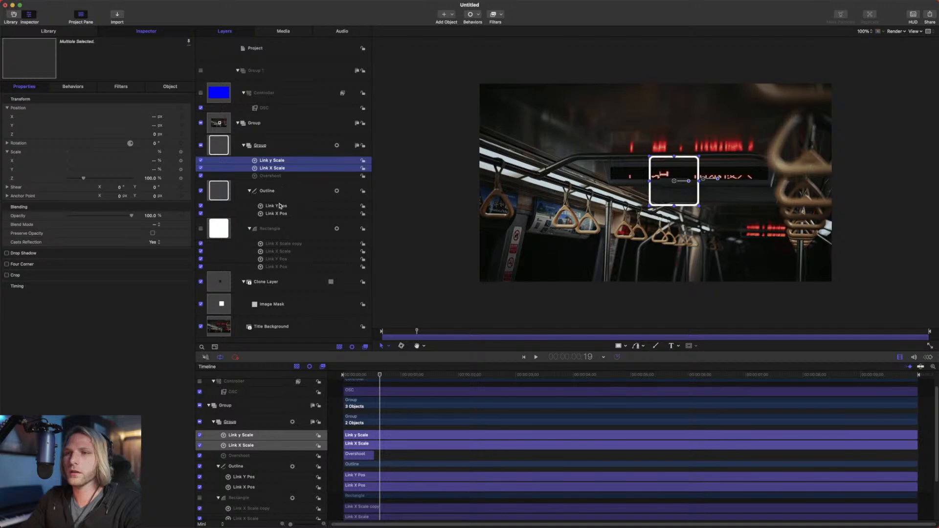
pyautogui.click(281, 243)
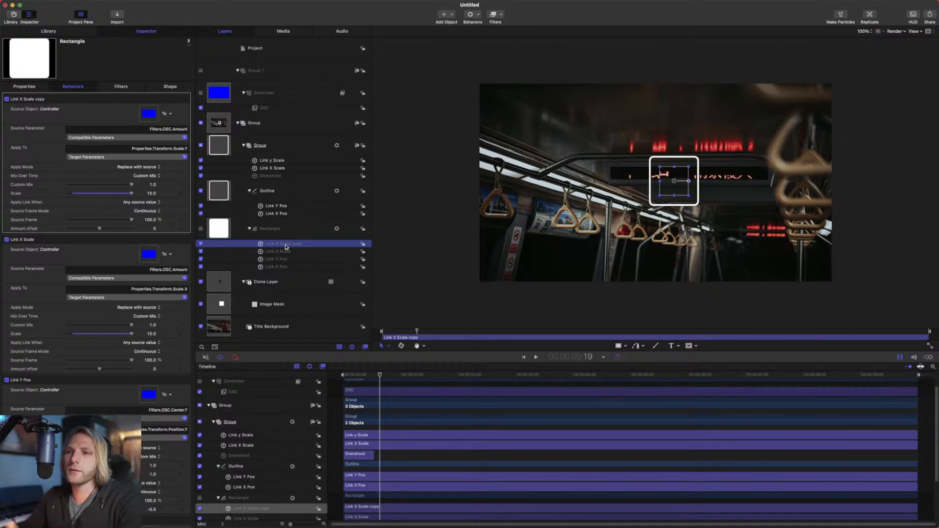
pyautogui.click(289, 205)
pyautogui.keyDown('shift'); pyautogui.click(284, 214); pyautogui.keyUp('shift')
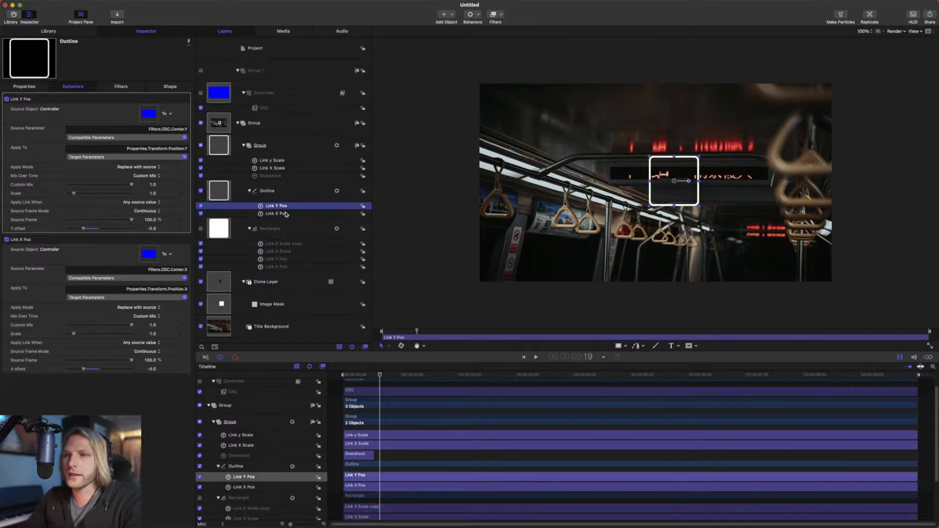
pyautogui.moveTo(270, 150); pyautogui.dragTo(270, 149)
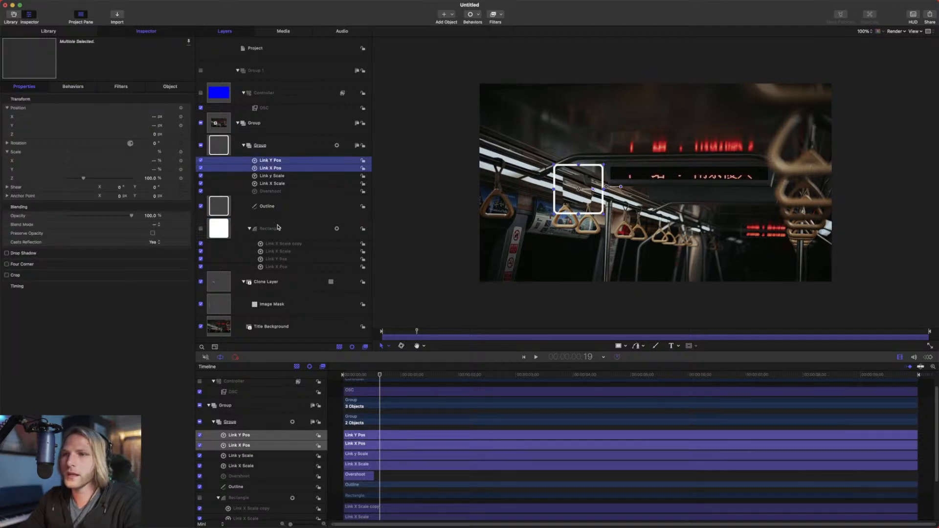
# Delete all four Link behaviors from the Rectangle layer.
pyautogui.click(284, 244)
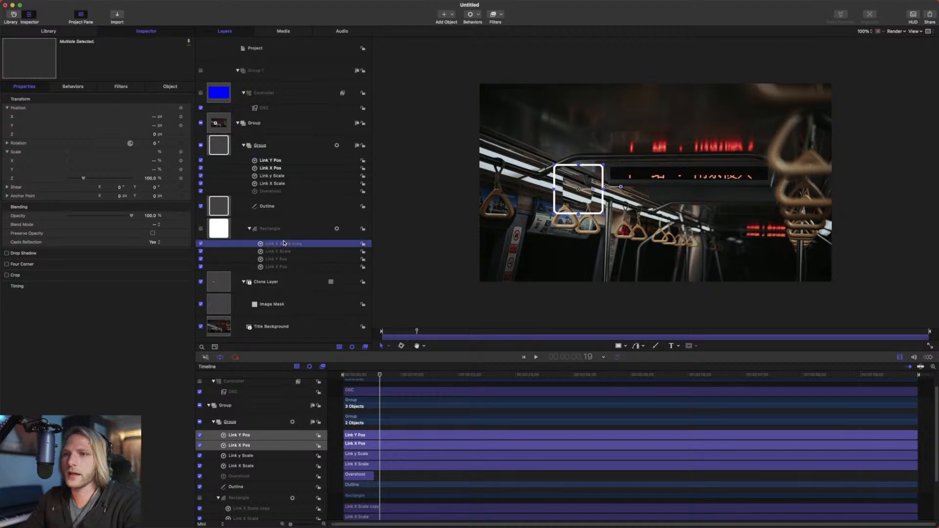
pyautogui.keyDown('shift'); pyautogui.click(283, 267); pyautogui.keyUp('shift')
pyautogui.press('Delete')
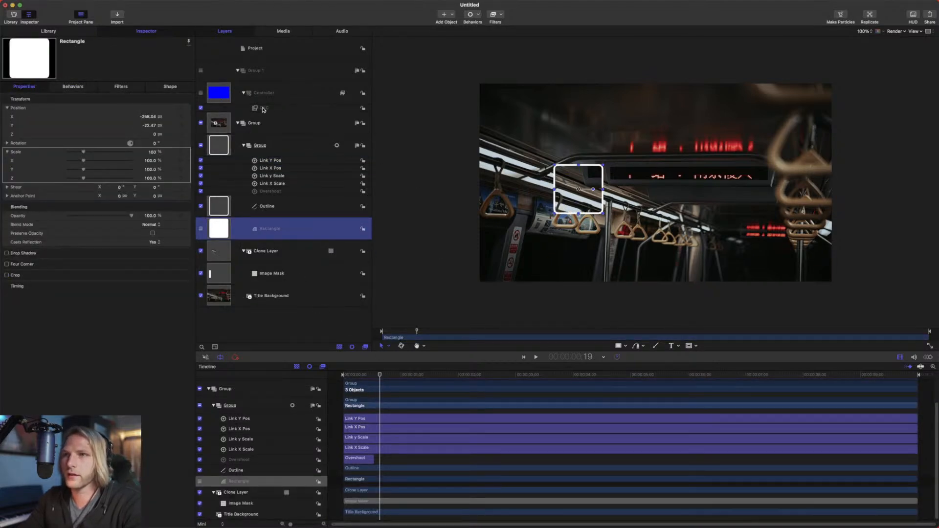
# Test the group links by moving the OSC center to the right of the callout, and set the OSC Amount to 0.1.
pyautogui.click(263, 108)
pyautogui.moveTo(607, 188); pyautogui.dragTo(674, 191)
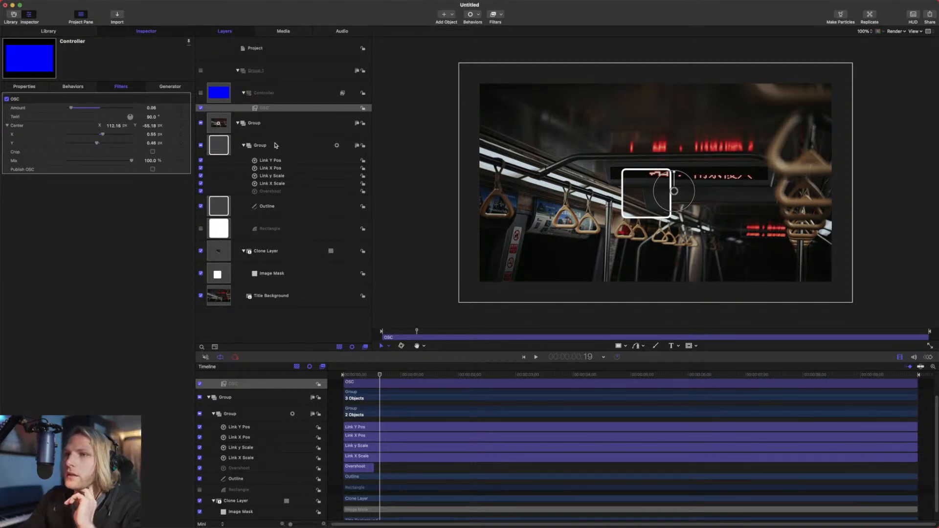
pyautogui.click(277, 109)
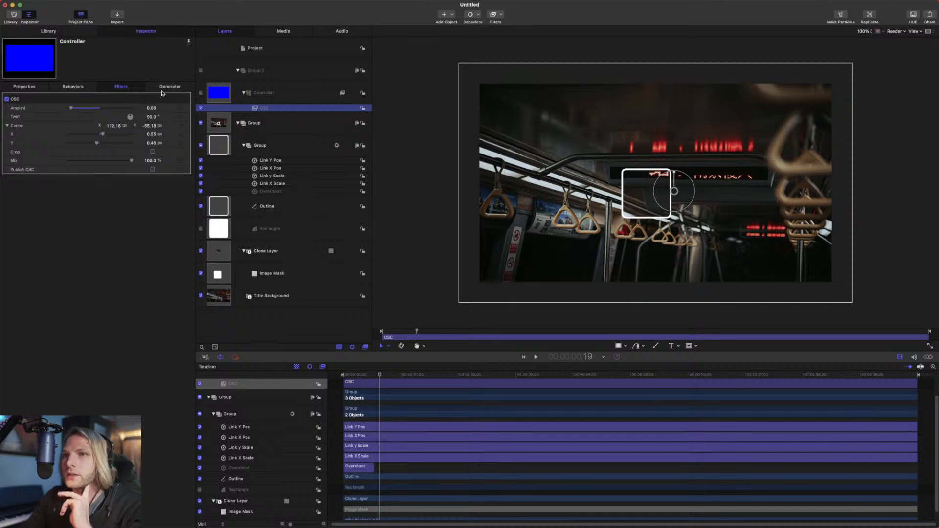
pyautogui.moveTo(74, 109); pyautogui.dragTo(74, 108)
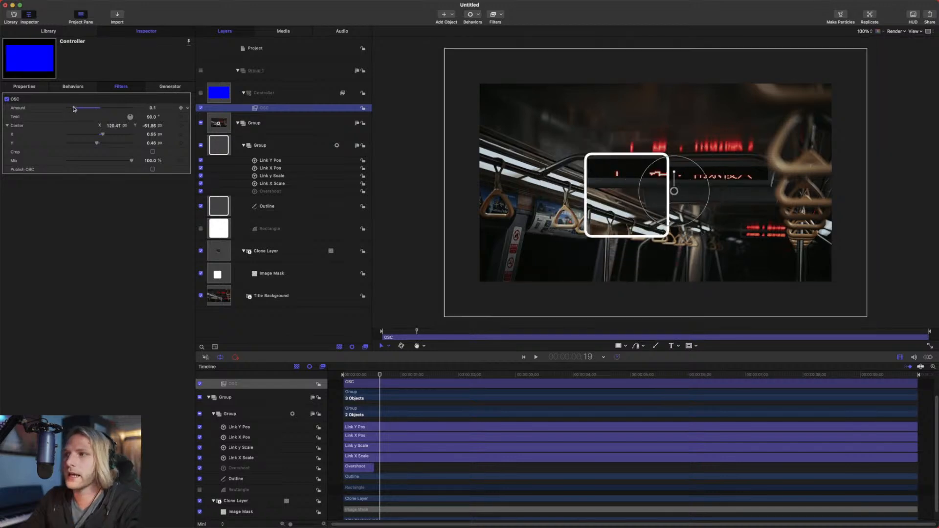
pyautogui.click(156, 109)
pyautogui.write('0.1')
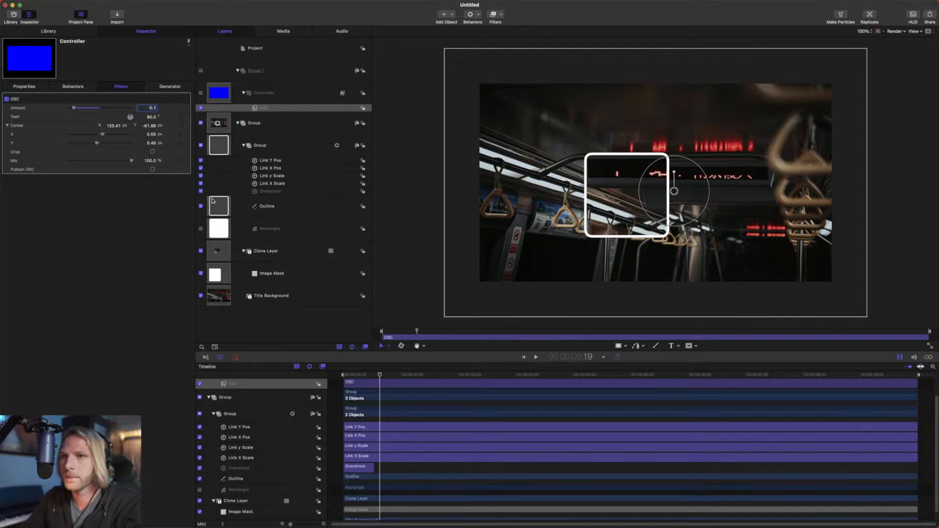
# Disable the group's four Link behaviors and Overshoot, and recenter the OSC at about X -4, Y -2 px.
pyautogui.click(201, 160)
pyautogui.click(201, 169)
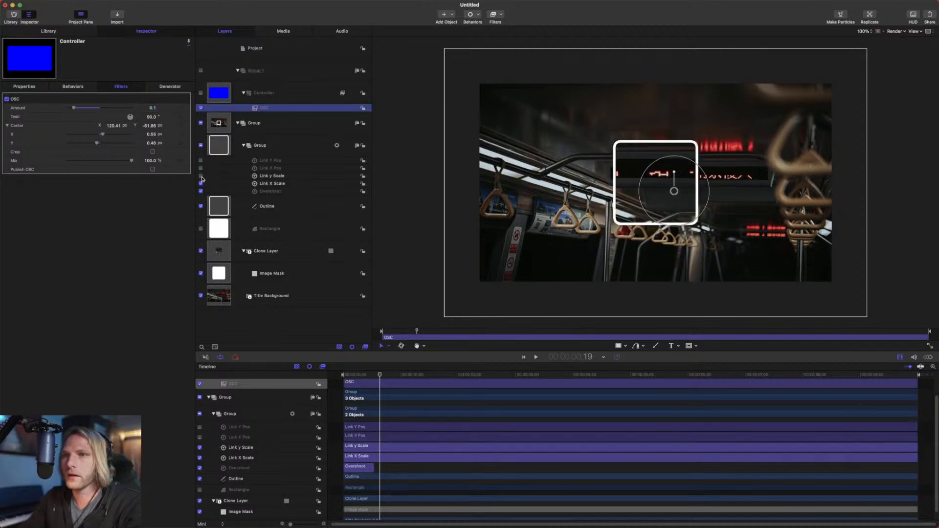
pyautogui.click(201, 177)
pyautogui.click(201, 184)
pyautogui.click(201, 191)
pyautogui.moveTo(674, 191); pyautogui.dragTo(655, 183)
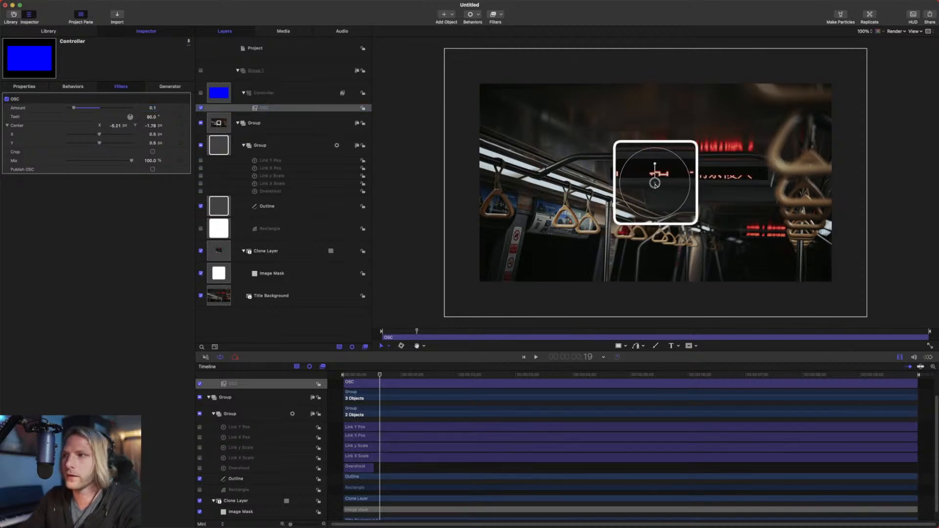
# Re-enable the group's Link Y Pos, Link X Pos, Link y Scale, Link X Scale and Overshoot behaviors.
pyautogui.click(200, 160)
pyautogui.click(201, 168)
pyautogui.click(200, 176)
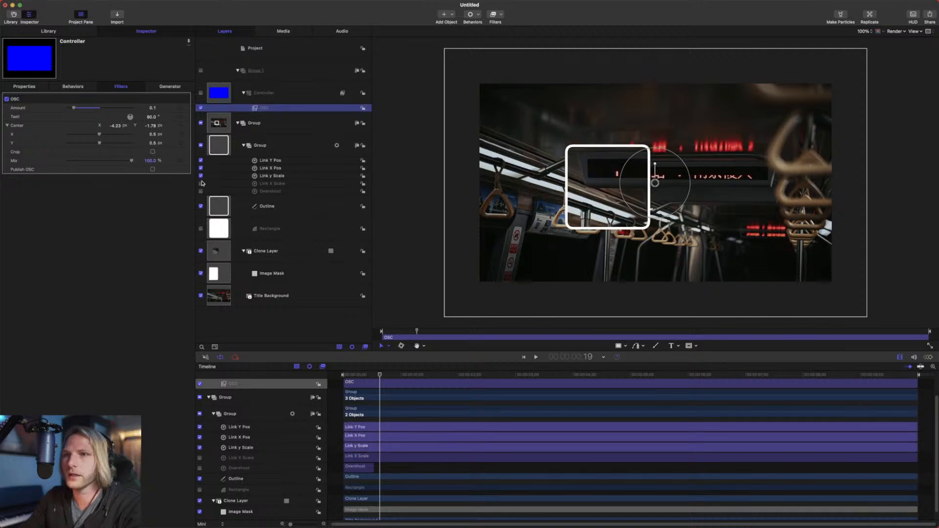
pyautogui.click(200, 184)
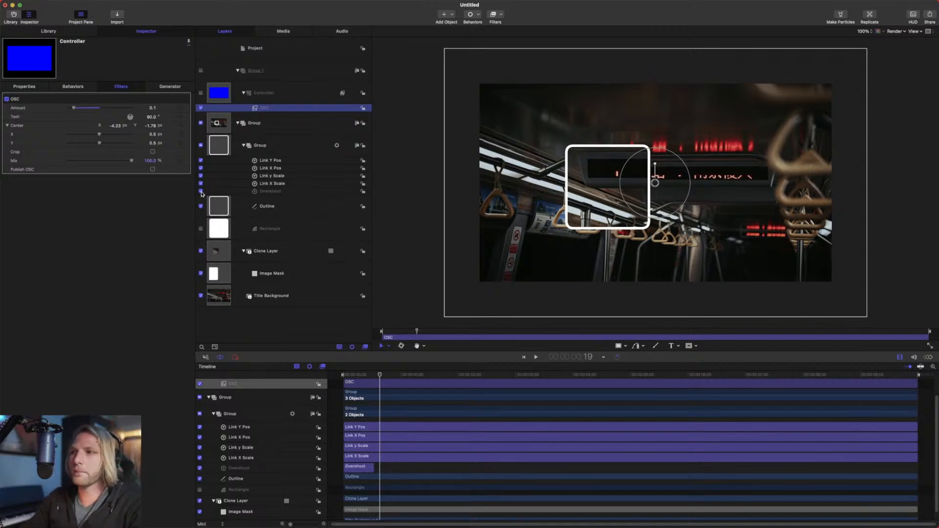
# Test the callout's tracking at several OSC positions, ending with the center at about X 37, Y 171 px.
pyautogui.moveTo(665, 187); pyautogui.dragTo(681, 177)
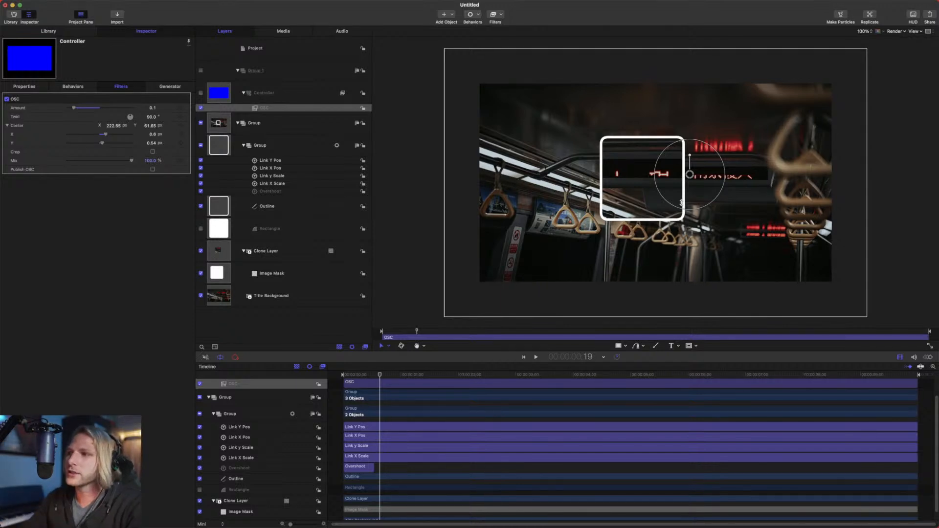
pyautogui.moveTo(689, 177)
pyautogui.mouseDown()
pyautogui.moveTo(646, 188)
pyautogui.moveTo(673, 183)
pyautogui.mouseUp()
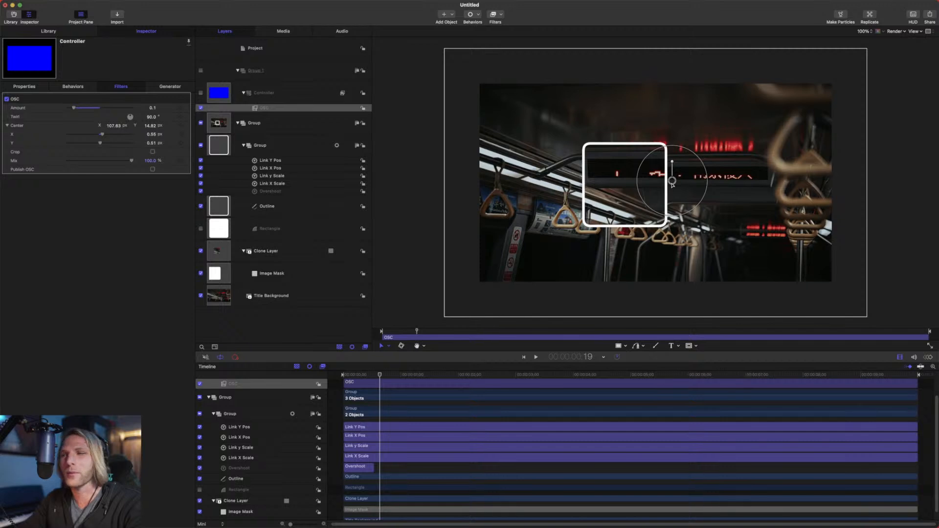
pyautogui.moveTo(673, 184); pyautogui.dragTo(661, 163)
pyautogui.press('super+z')
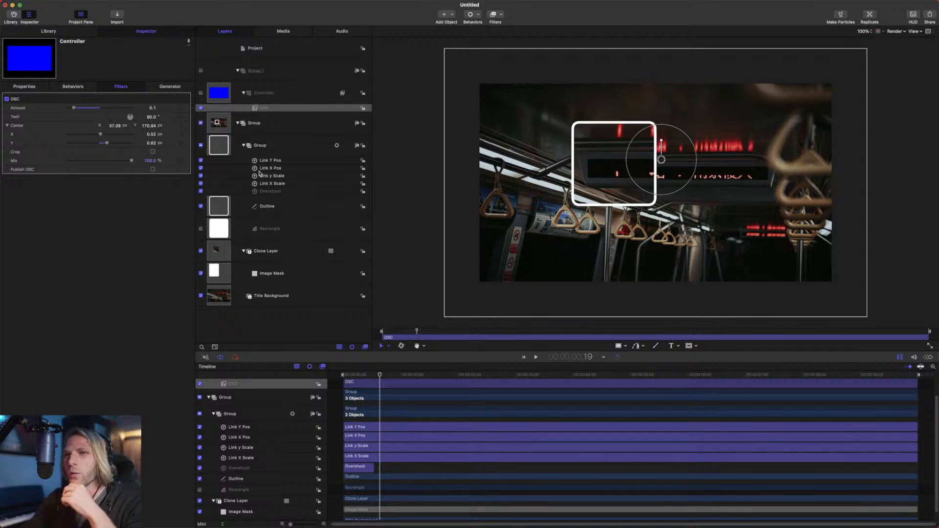
# Disable the group's Overshoot behavior and check the callout at frame 8.
pyautogui.click(280, 191)
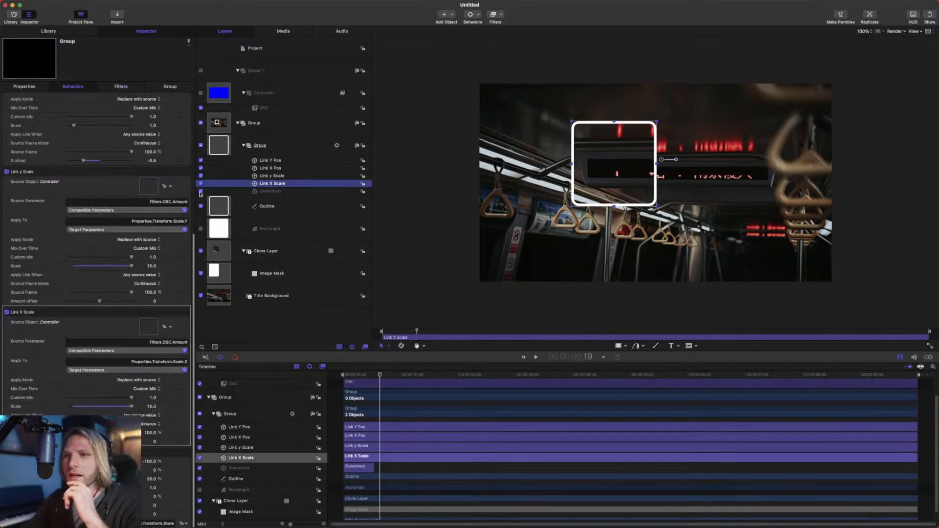
pyautogui.moveTo(380, 375); pyautogui.dragTo(359, 376)
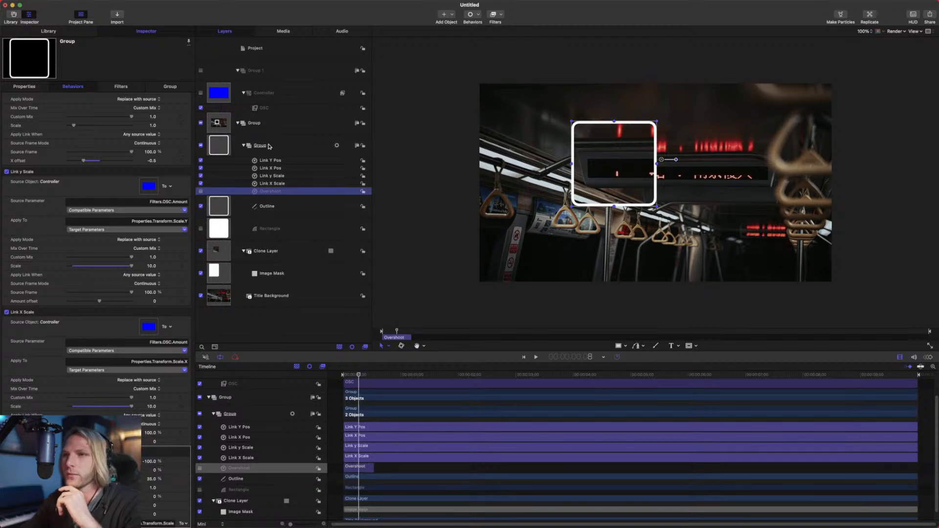
# Test the callout's tracking by moving the OSC center to about X 176, Y 58 px.
pyautogui.click(269, 146)
pyautogui.click(271, 123)
pyautogui.click(274, 108)
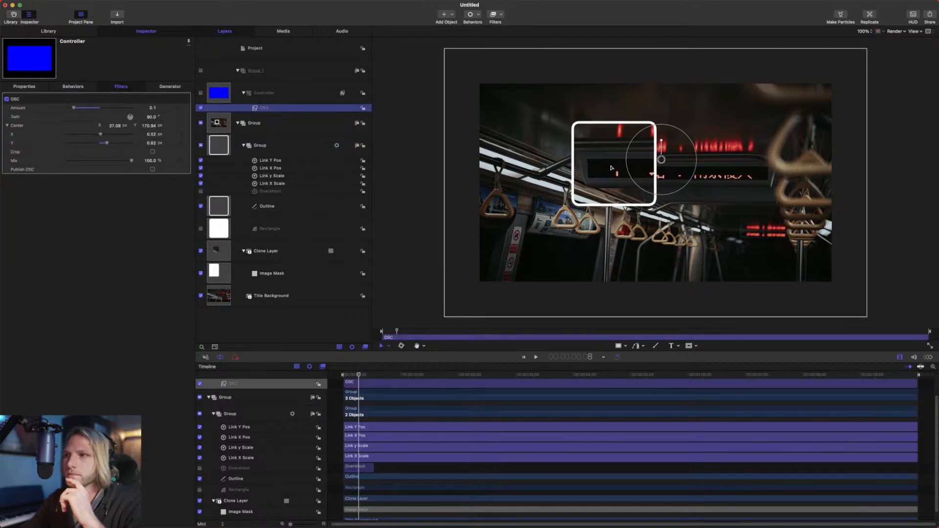
pyautogui.moveTo(664, 160); pyautogui.dragTo(684, 175)
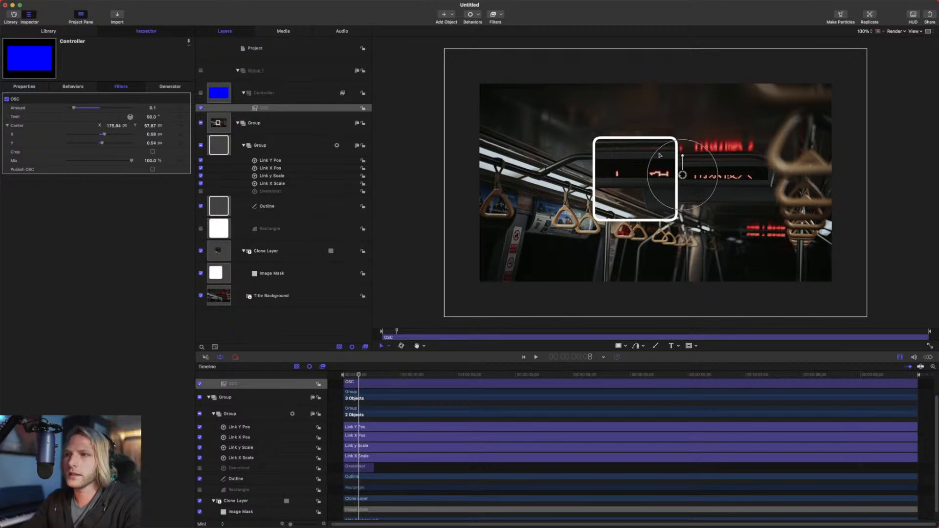
# Check the offset values of the group's position and scale Link behaviors.
pyautogui.click(281, 168)
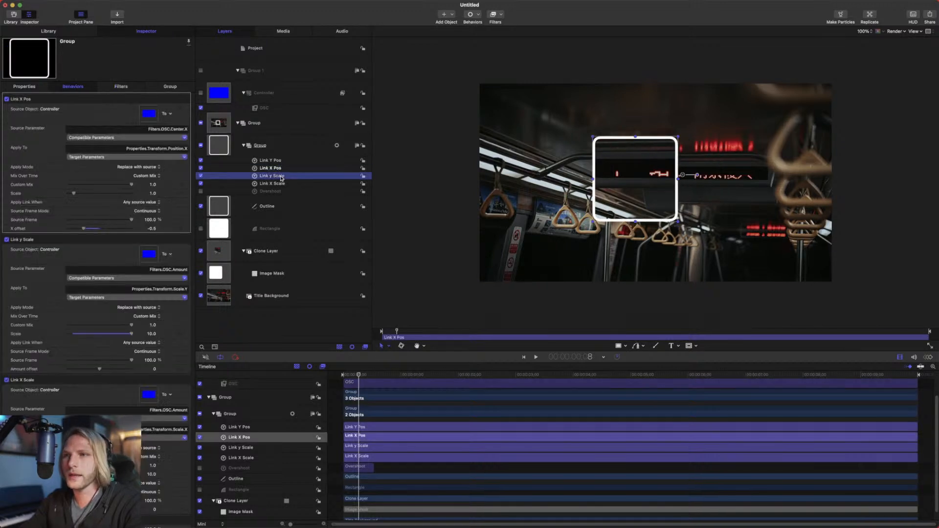
pyautogui.scroll(-5, 173, 191)
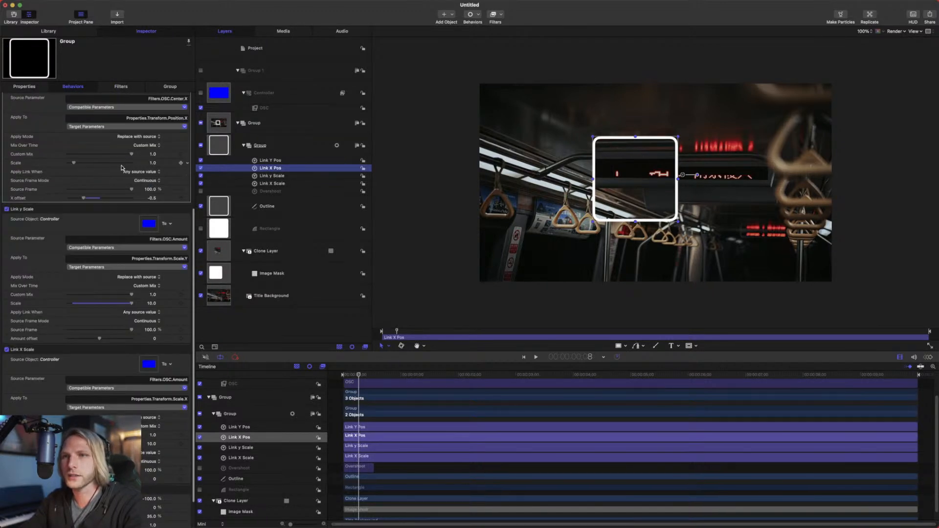
pyautogui.click(155, 339)
pyautogui.scroll(-3, 166, 382)
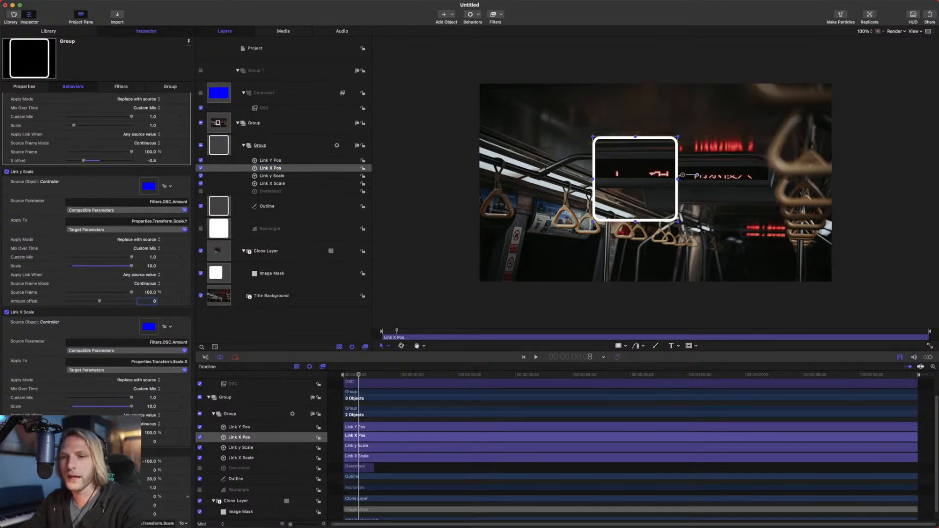
pyautogui.scroll(15, 166, 507)
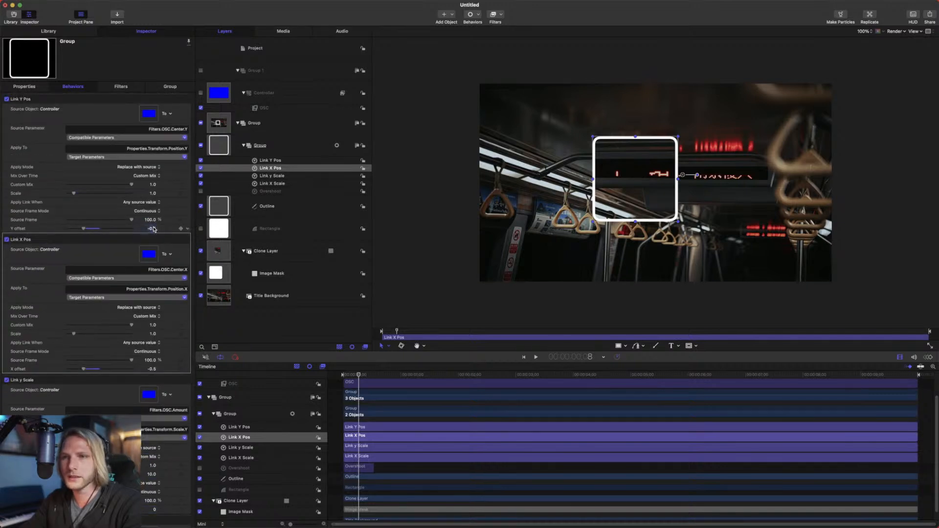
pyautogui.click(153, 228)
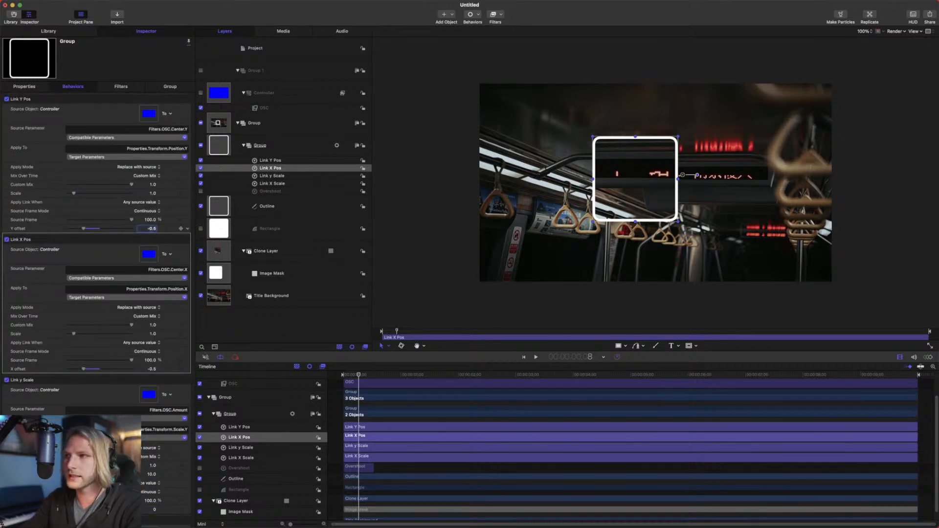
# Delete the Link Y Pos and Link X Pos behaviors from the inner group.
pyautogui.click(273, 161)
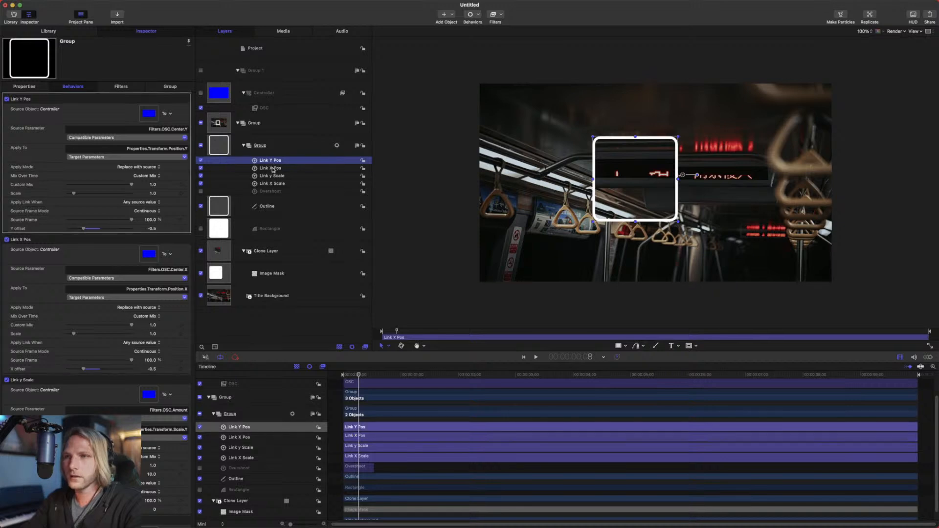
pyautogui.keyDown('shift'); pyautogui.click(272, 169); pyautogui.keyUp('shift')
pyautogui.press('Delete')
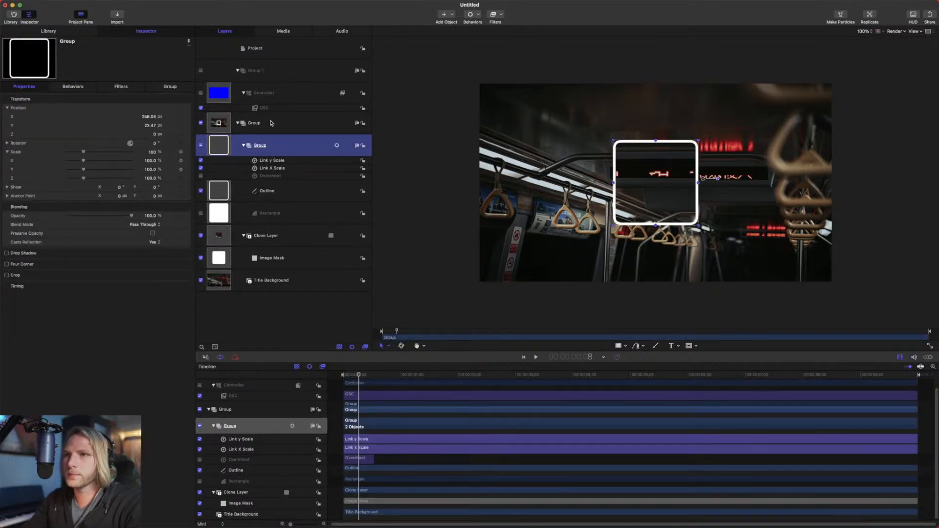
# Reset the OSC filter's Center parameter and return the playhead to the start of the project.
pyautogui.click(270, 108)
pyautogui.moveTo(683, 175); pyautogui.dragTo(660, 185)
pyautogui.press('super+z')
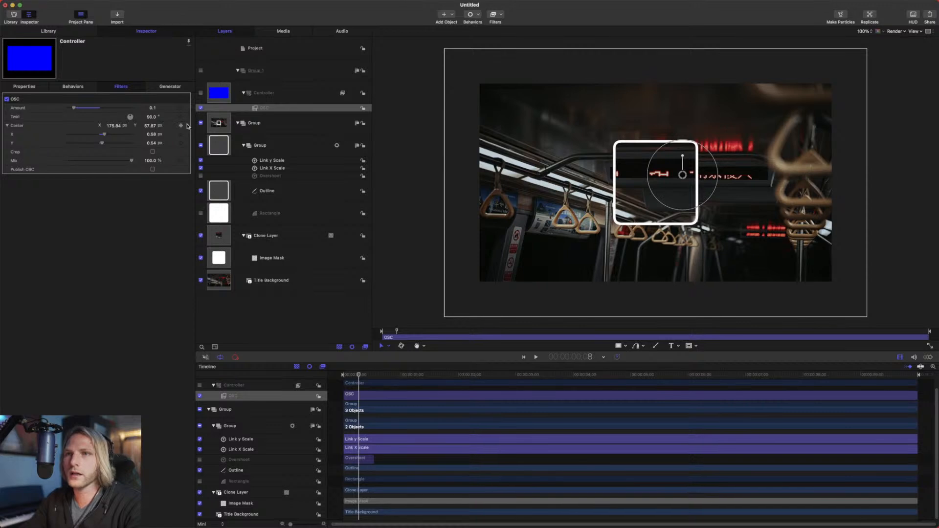
pyautogui.click(187, 125)
pyautogui.click(208, 129)
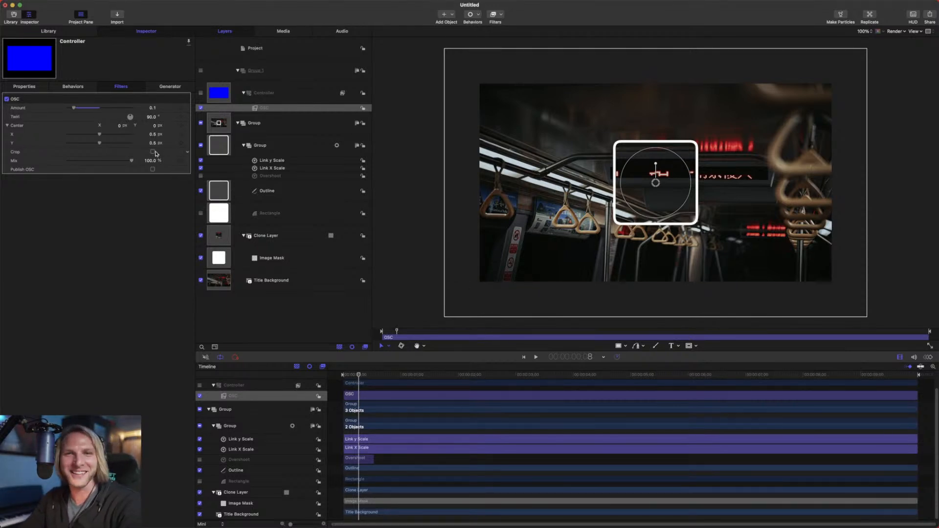
pyautogui.click(356, 375)
pyautogui.moveTo(355, 376); pyautogui.dragTo(342, 375)
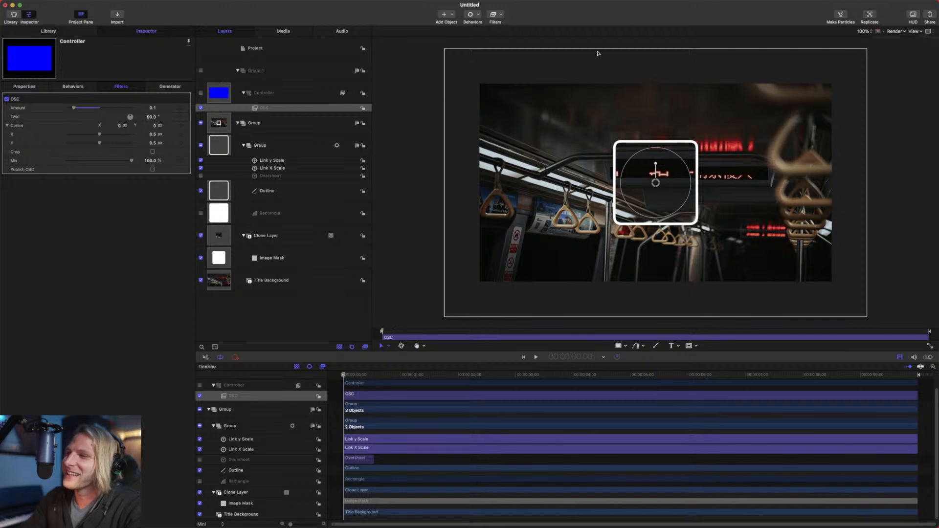
# Reset the position of the inner group that holds the outline and rectangle.
pyautogui.click(286, 145)
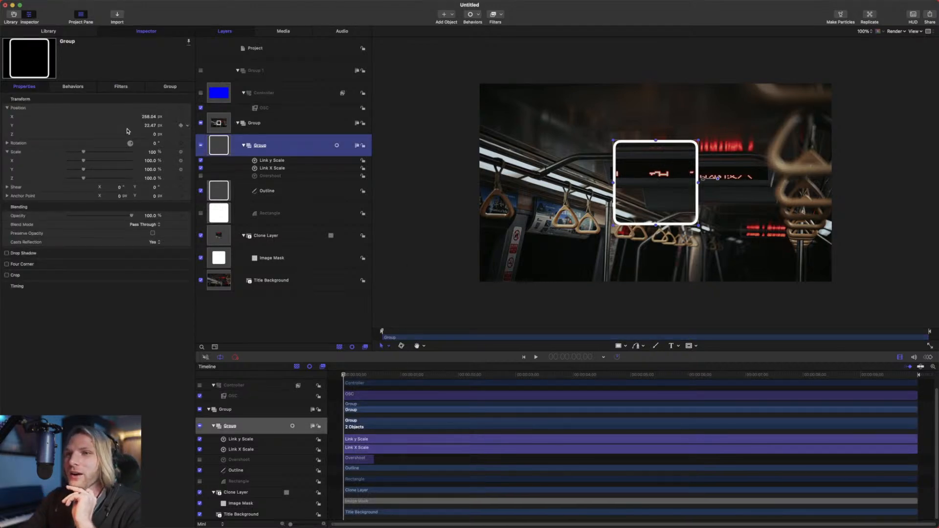
pyautogui.click(189, 109)
pyautogui.click(194, 114)
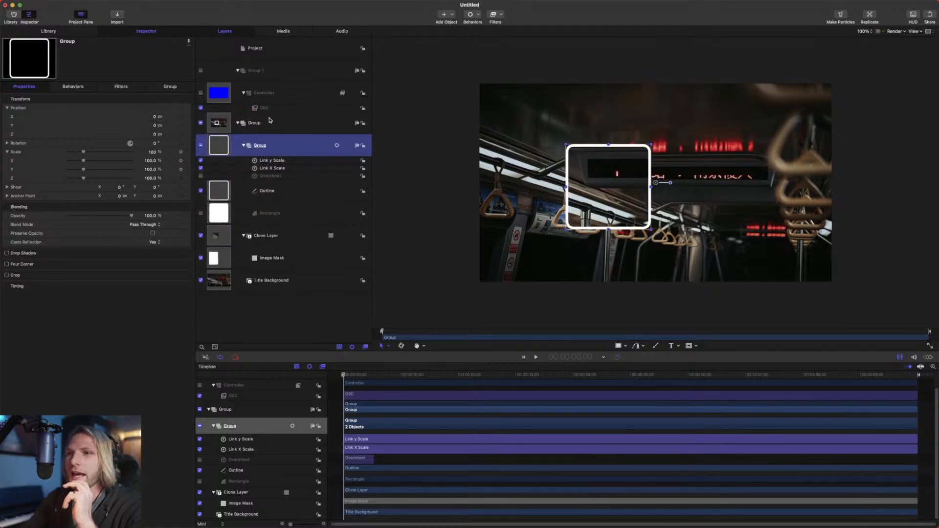
# Reset the positions of the Outline and Rectangle shapes inside the group.
pyautogui.click(270, 190)
pyautogui.click(188, 109)
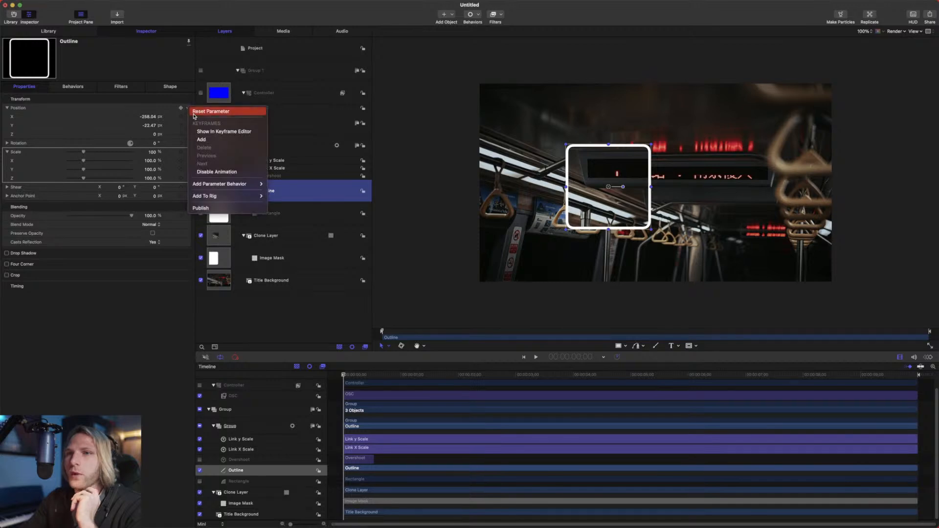
pyautogui.click(194, 112)
pyautogui.press('Down')
pyautogui.click(188, 109)
pyautogui.click(190, 112)
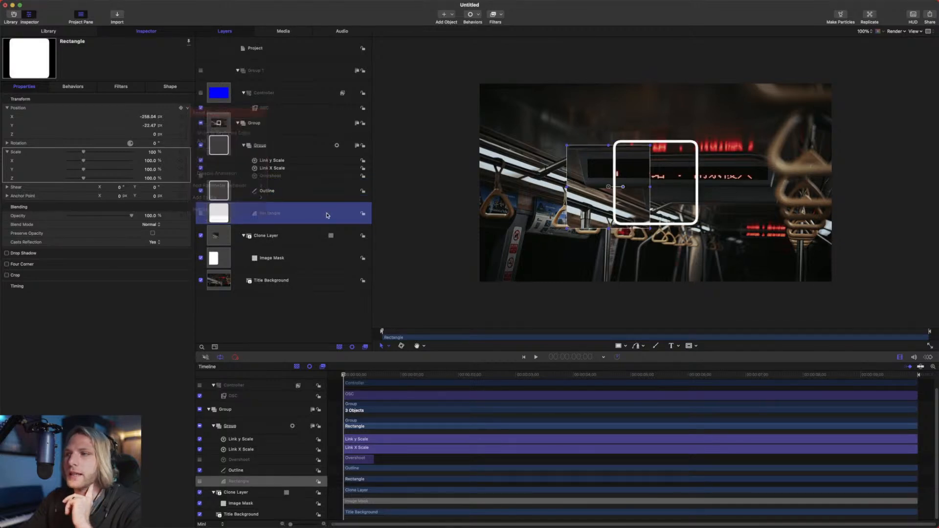
# Add a Link behavior to the inner group's X position, with the Controller's OSC Center X as its source.
pyautogui.click(278, 154)
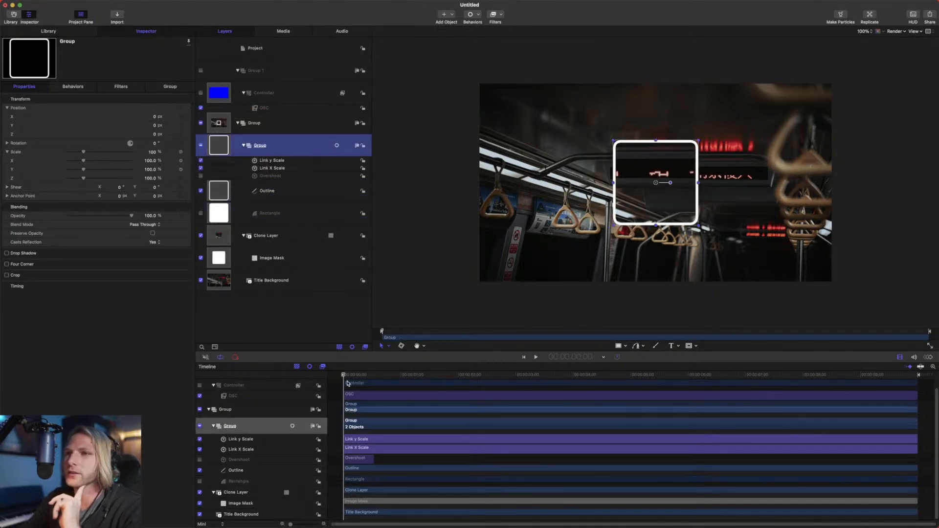
pyautogui.click(187, 126)
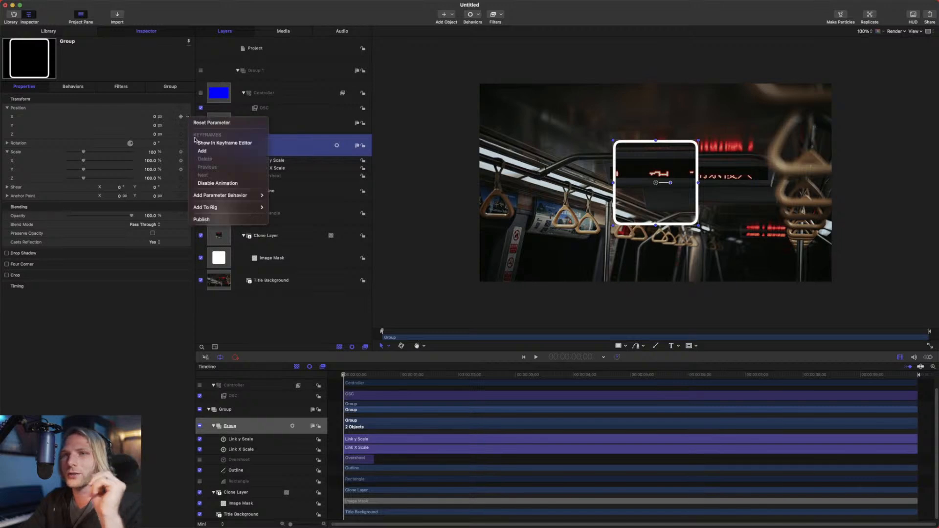
pyautogui.moveTo(225, 195)
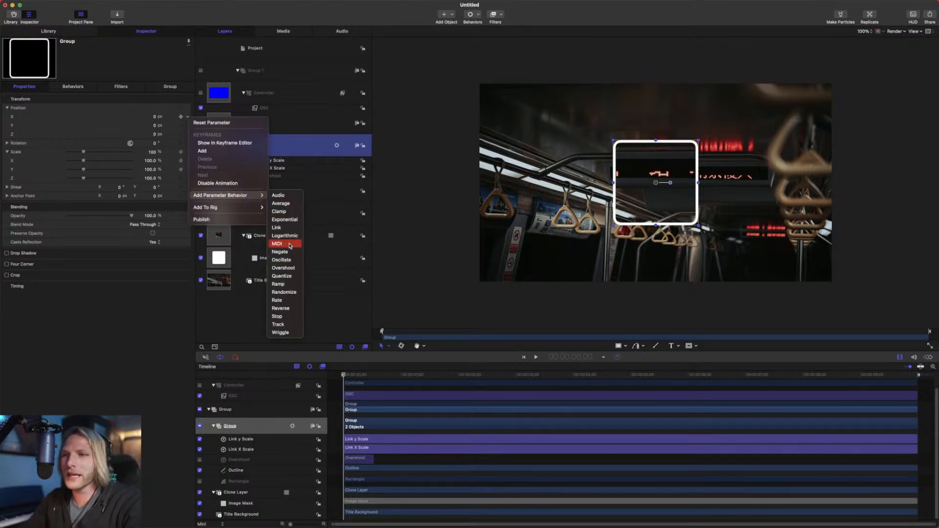
pyautogui.click(276, 227)
pyautogui.moveTo(232, 108); pyautogui.dragTo(150, 113)
pyautogui.click(126, 140)
pyautogui.moveTo(110, 168)
pyautogui.moveTo(195, 169)
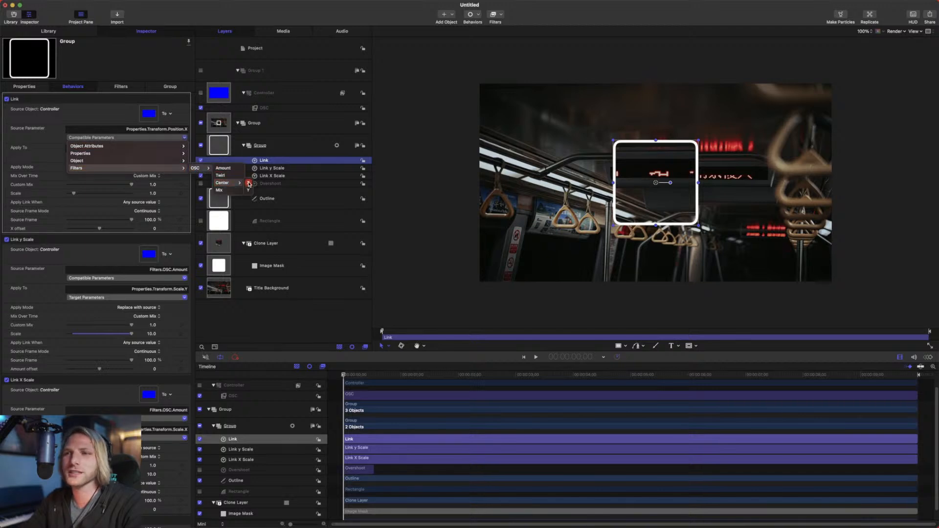
pyautogui.click(248, 182)
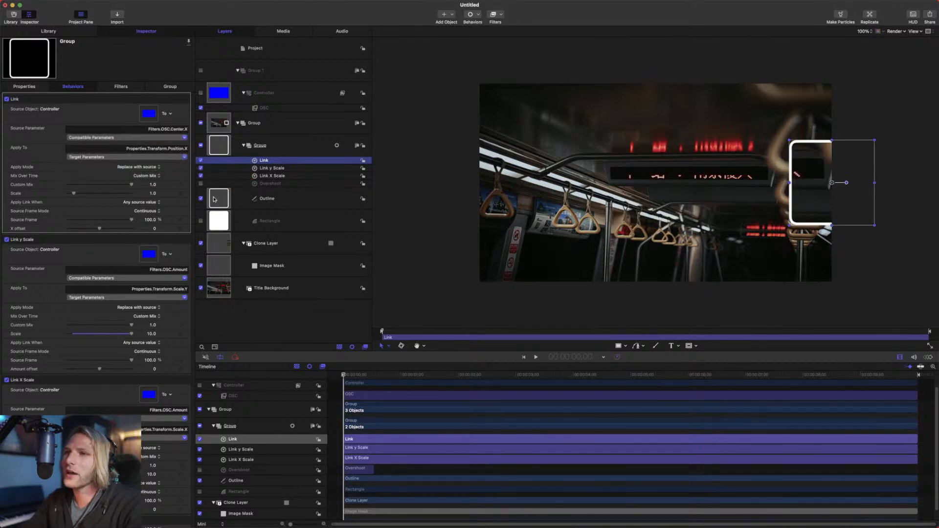
# Set the new Link behavior's X offset to -0.5 and rename it Link X Pos.
pyautogui.click(155, 229)
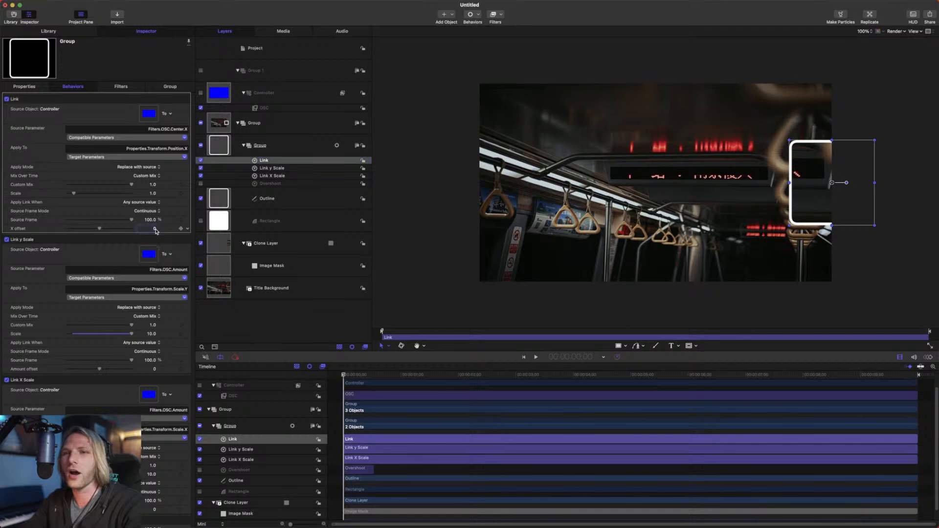
pyautogui.write('-0.5')
pyautogui.press('Return')
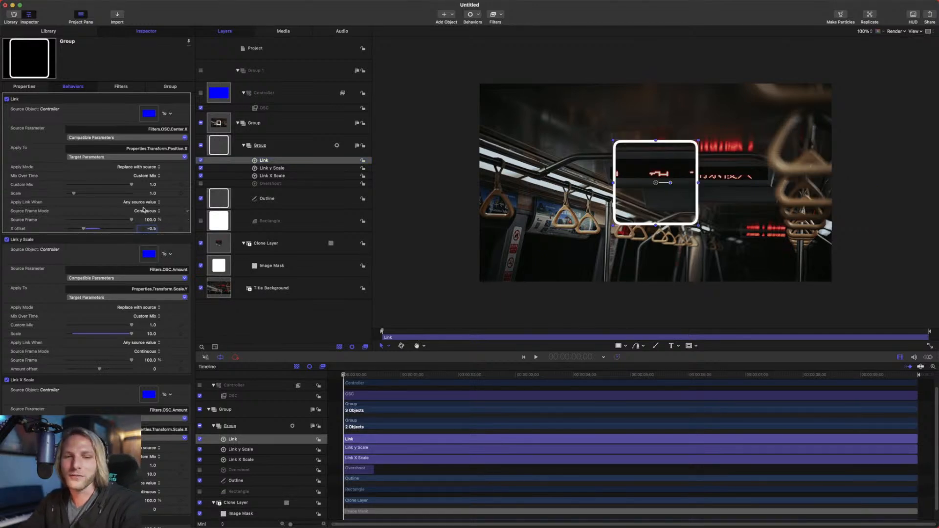
pyautogui.click(260, 162)
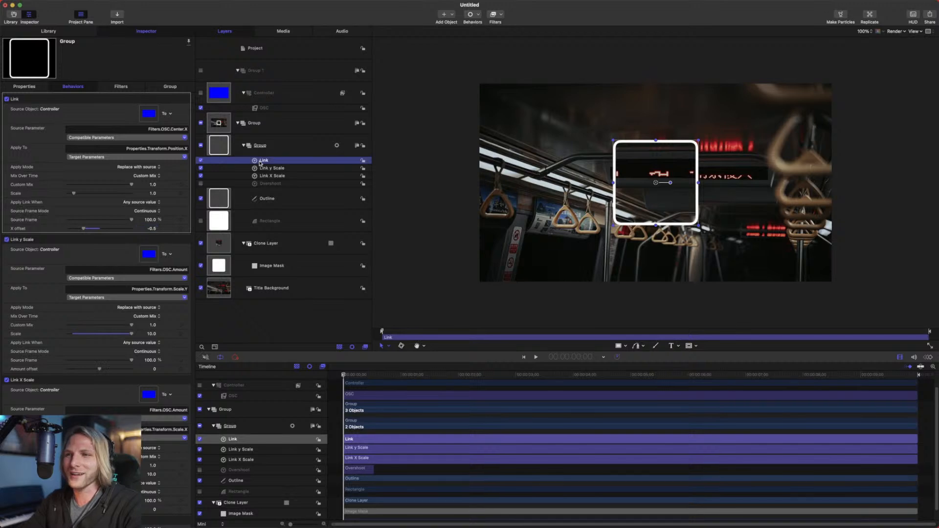
pyautogui.write('X')
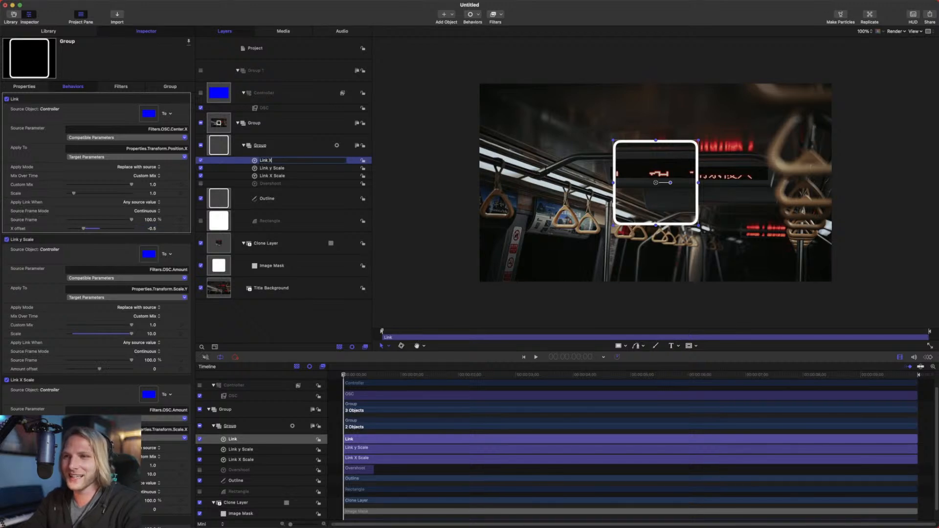
pyautogui.write(' Pos')
pyautogui.press('Return')
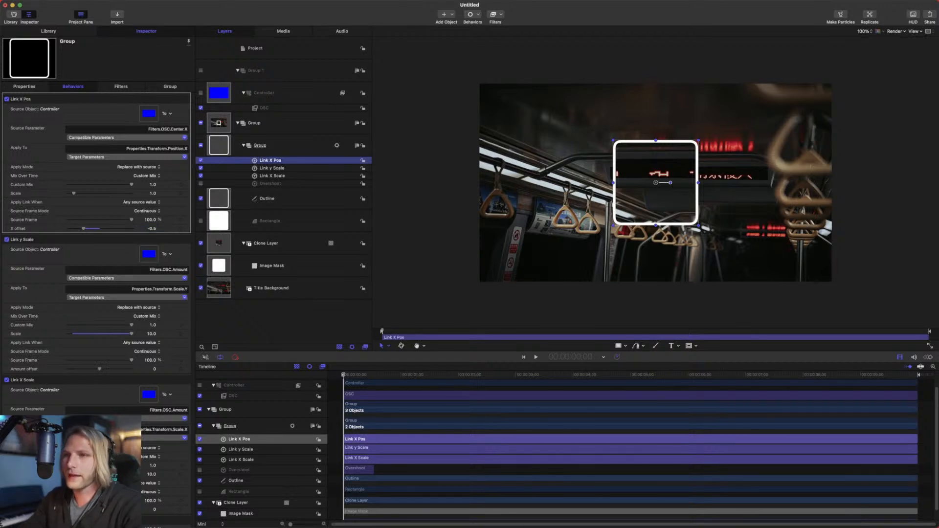
# Duplicate the Link X Pos behavior and rename the copy Link Y Pos.
pyautogui.press('super+d')
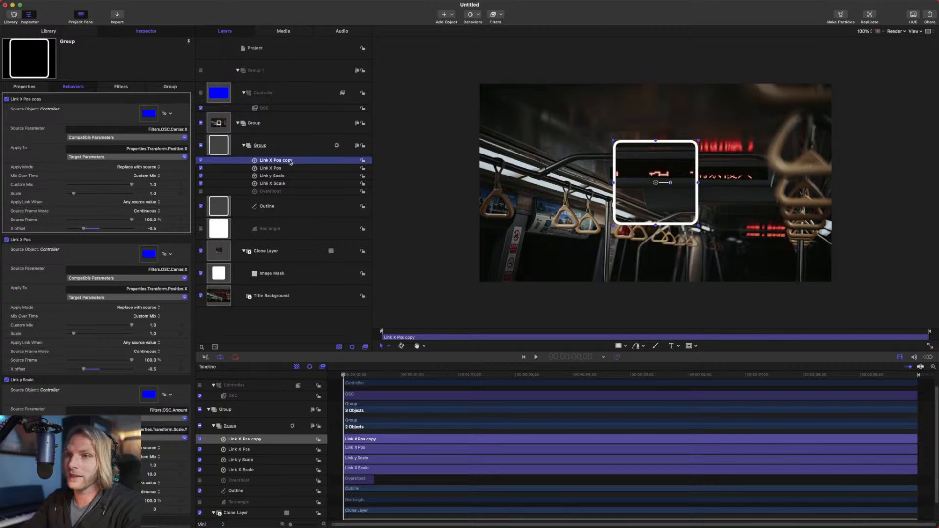
pyautogui.doubleClick(270, 161)
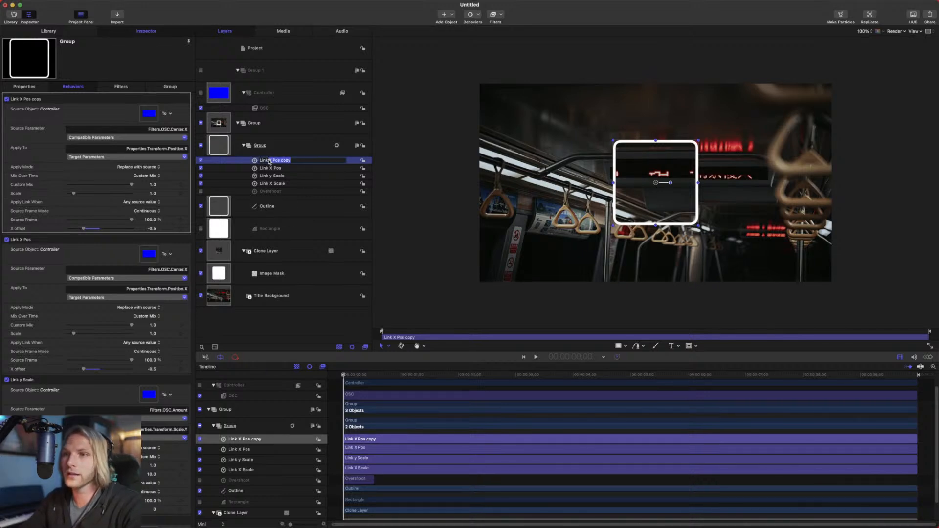
pyautogui.write('Link Y Pos')
pyautogui.press('Return')
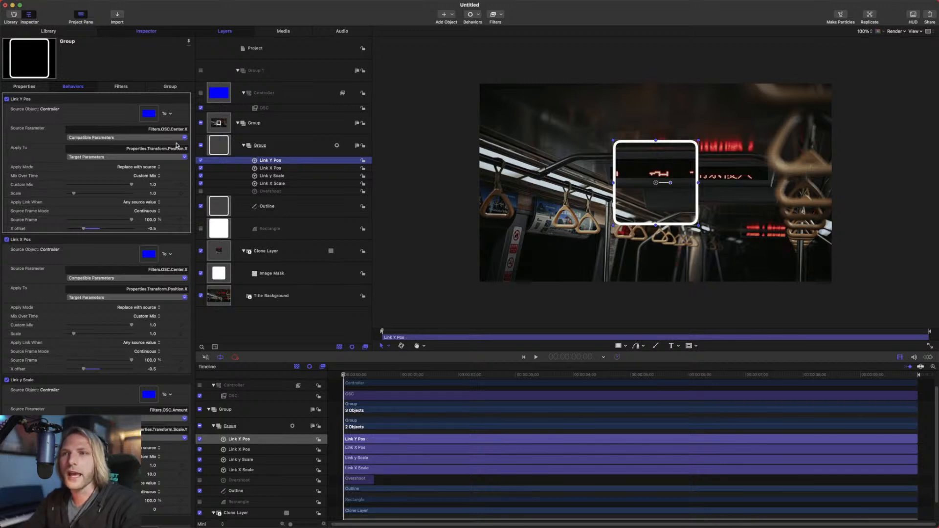
# Set the Link Y Pos behavior's source to the OSC's Center Y and its target to the group's Position Y.
pyautogui.click(160, 138)
pyautogui.moveTo(152, 145)
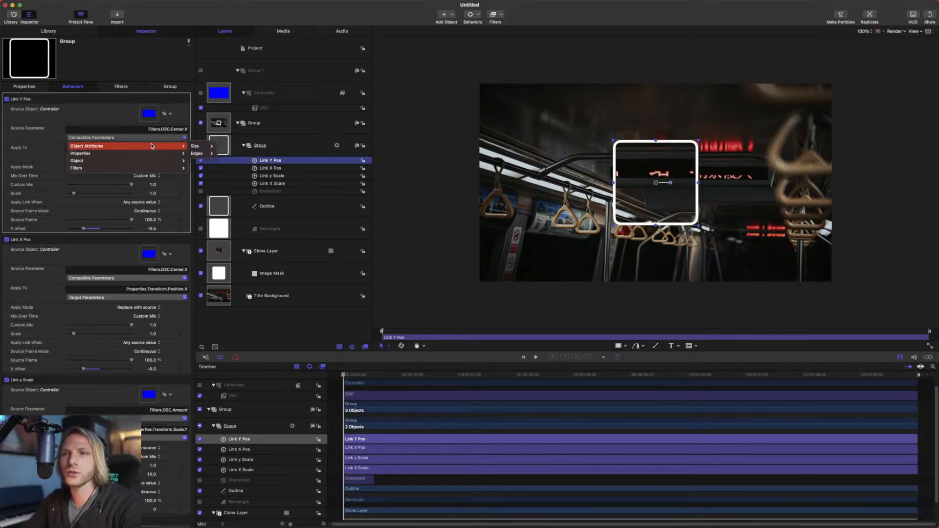
pyautogui.moveTo(147, 168)
pyautogui.moveTo(196, 170)
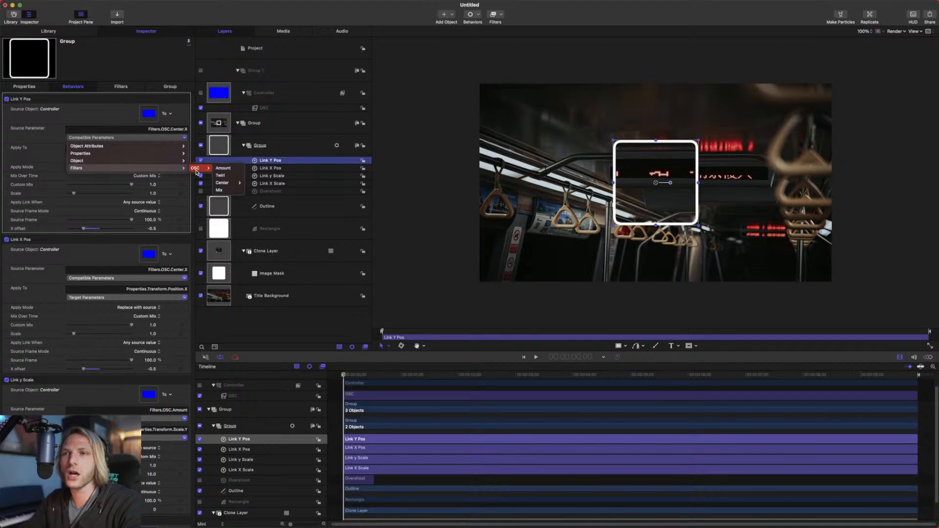
pyautogui.click(250, 190)
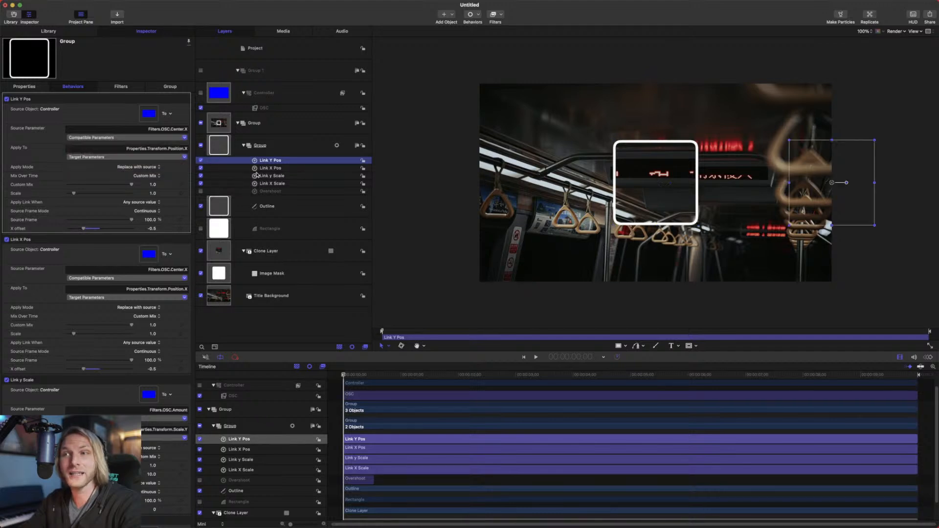
pyautogui.click(167, 157)
pyautogui.moveTo(162, 166)
pyautogui.moveTo(200, 172)
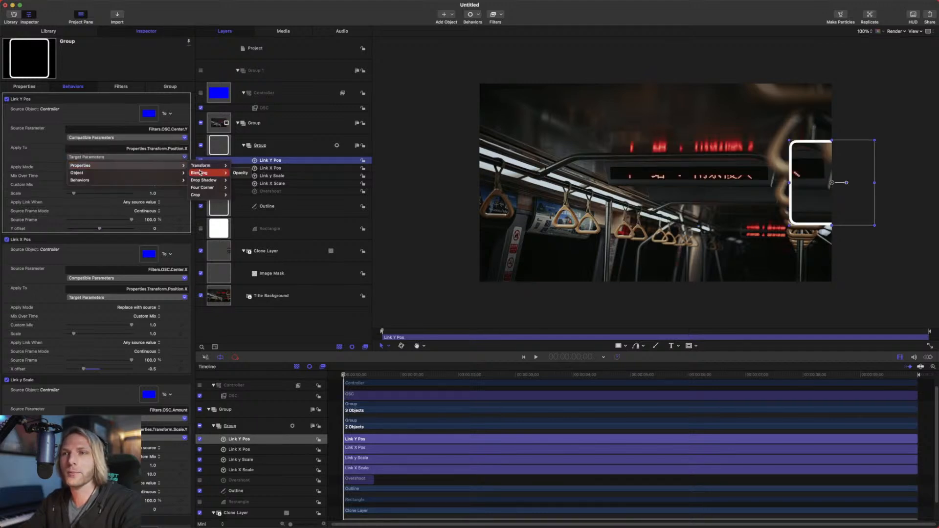
pyautogui.moveTo(245, 165)
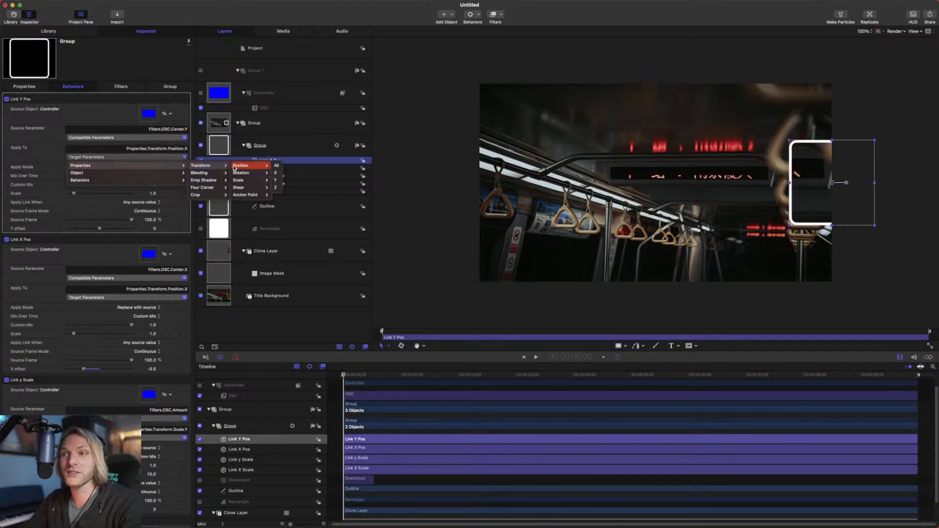
pyautogui.click(275, 181)
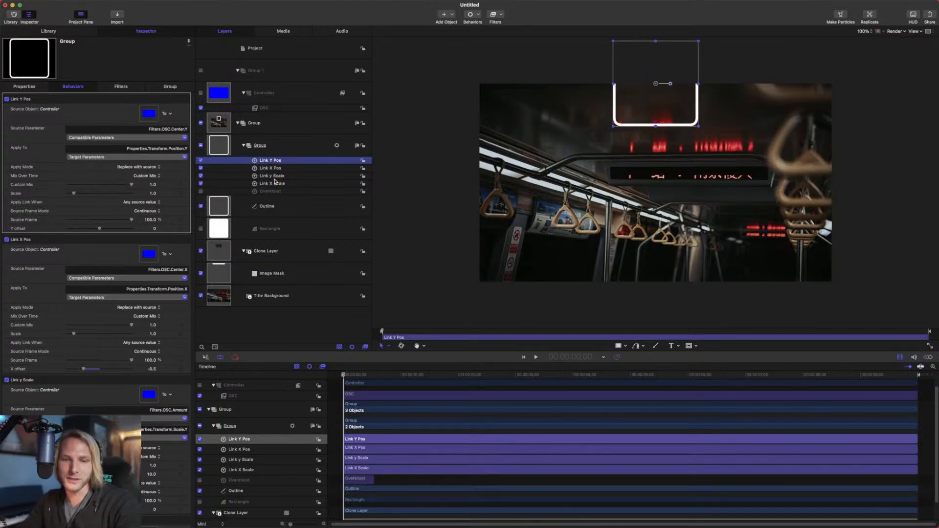
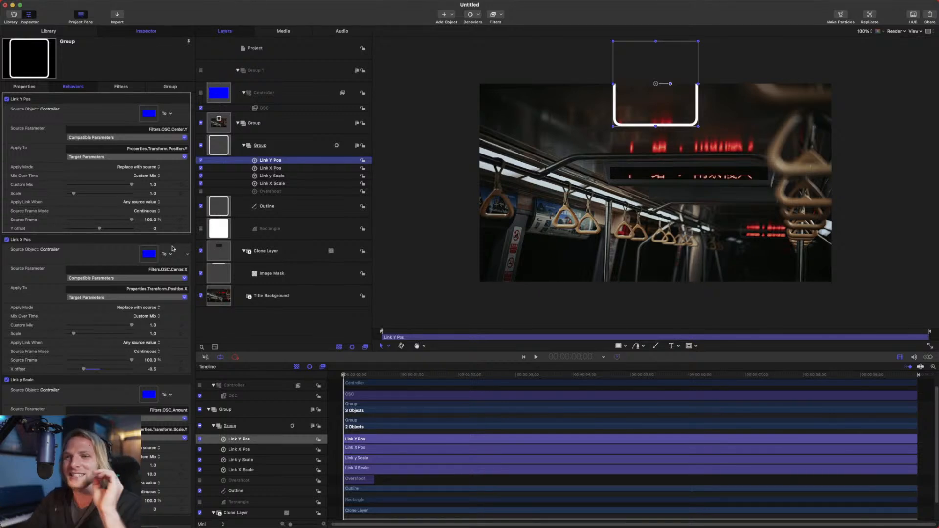
# Set the Link Y Pos behavior's Y offset to -0.5.
pyautogui.click(155, 229)
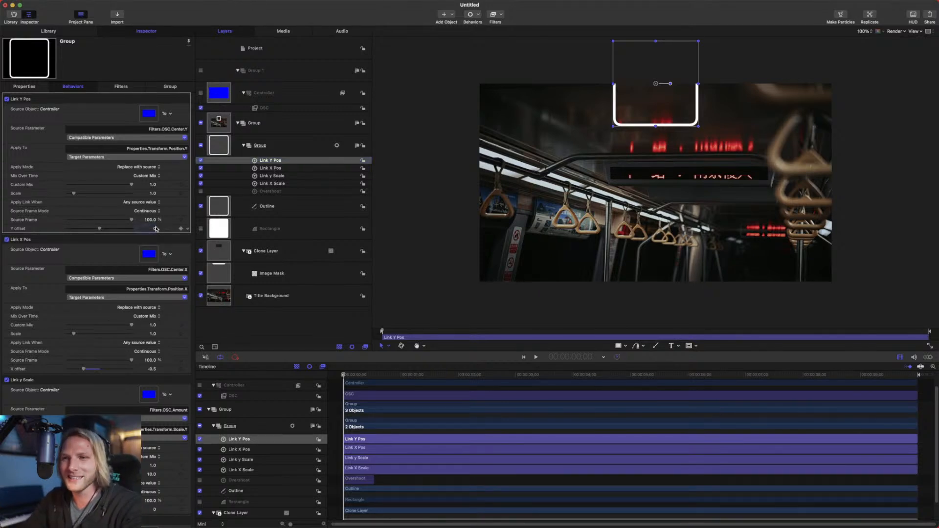
pyautogui.write('-0.5')
pyautogui.press('Return')
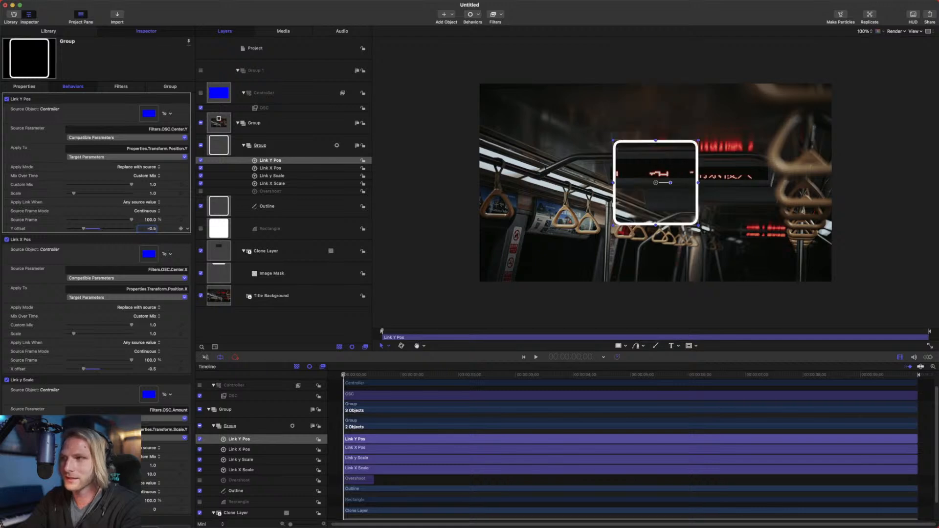
# Try out the OSC's on-screen control by moving it around the canvas, and preview the animation from the start.
pyautogui.click(300, 109)
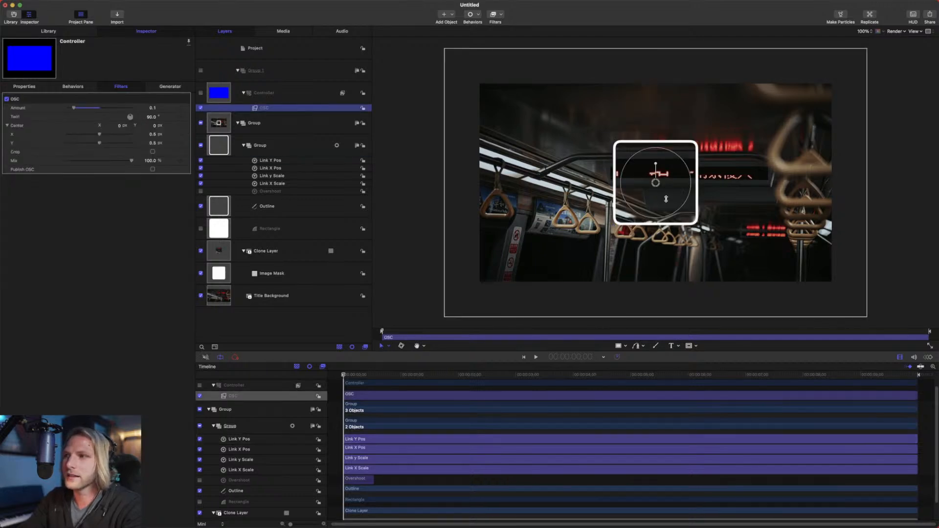
pyautogui.moveTo(655, 183); pyautogui.dragTo(639, 169)
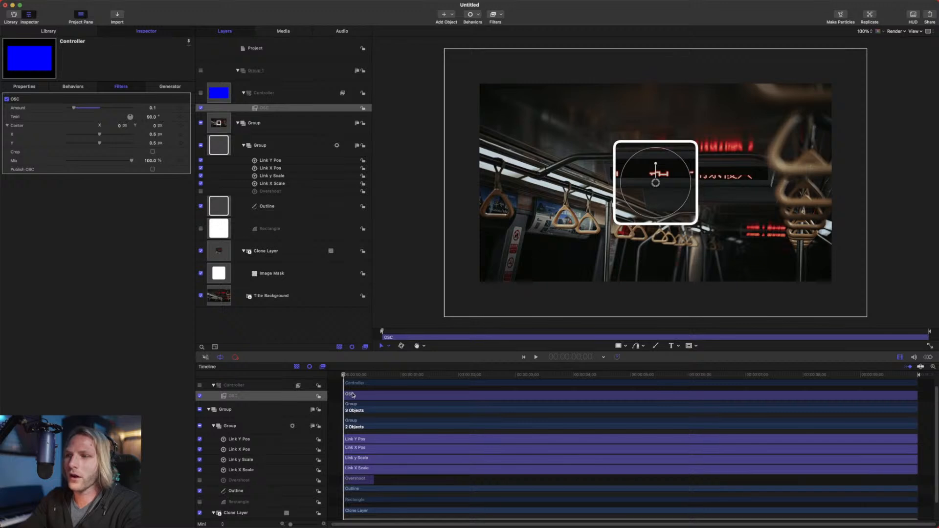
pyautogui.click(320, 325)
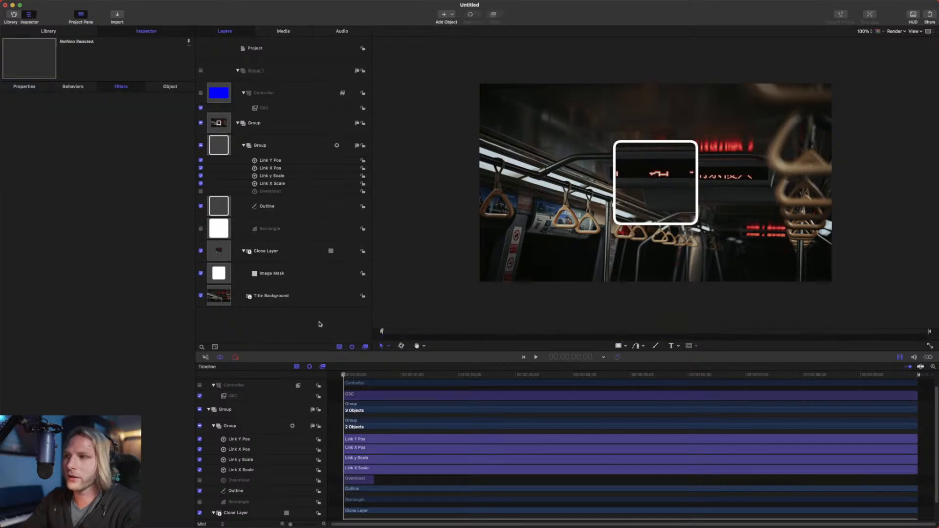
pyautogui.press('space')
pyautogui.press('Home')
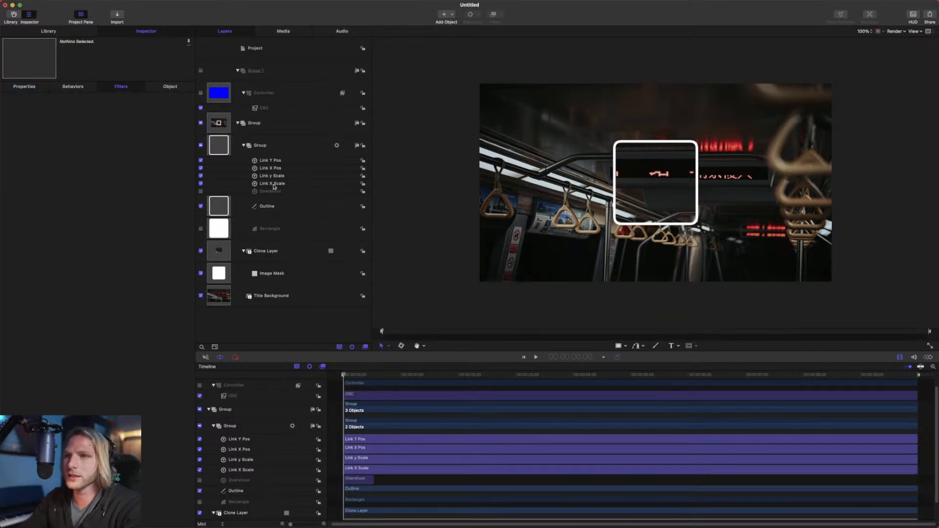
# Enable the Overshoot behavior on the inner group and play the animation from the first frame.
pyautogui.click(274, 192)
pyautogui.click(201, 191)
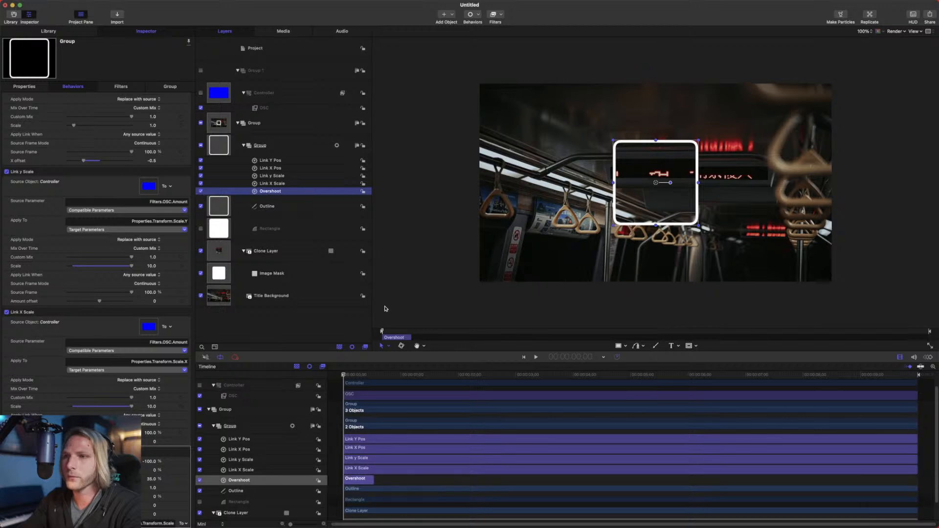
pyautogui.press('space')
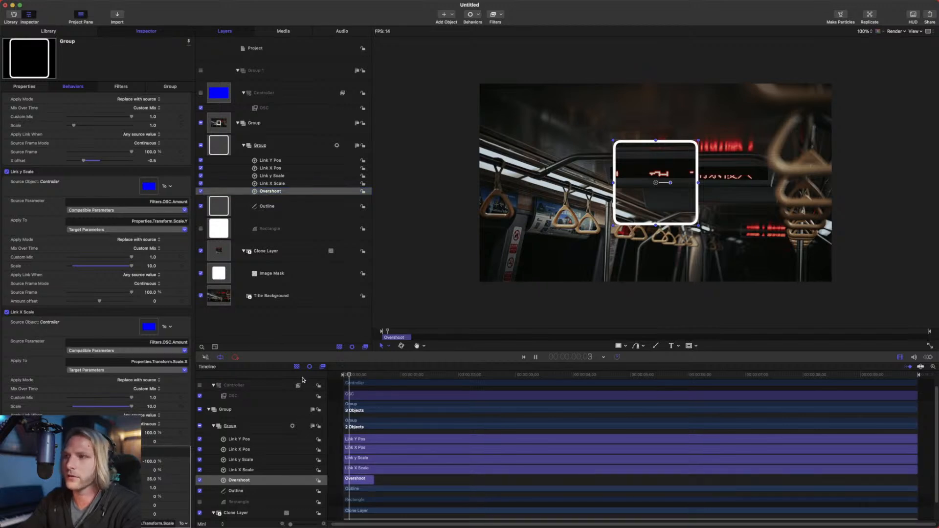
pyautogui.press('space')
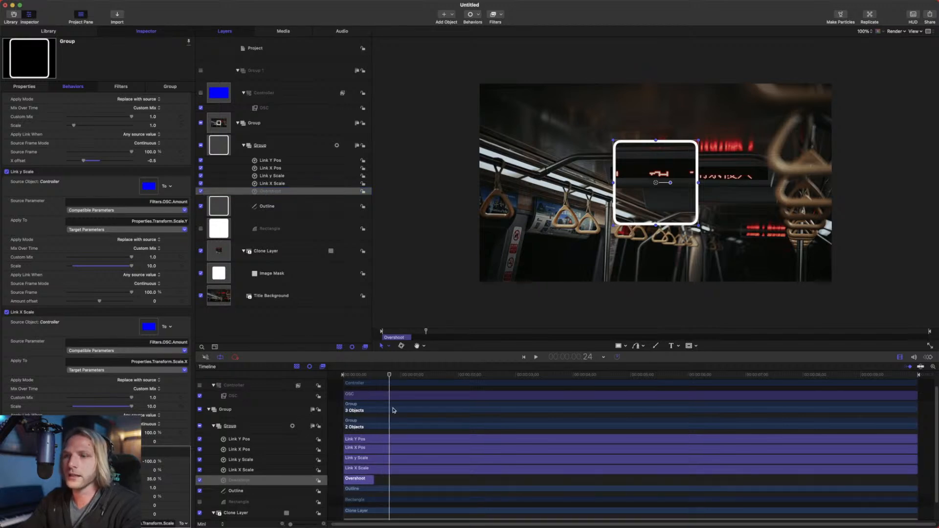
pyautogui.press('Home')
# Review the inner group's transform properties, the Controller's OSC filter and the Overshoot behavior's settings.
pyautogui.click(2, 86)
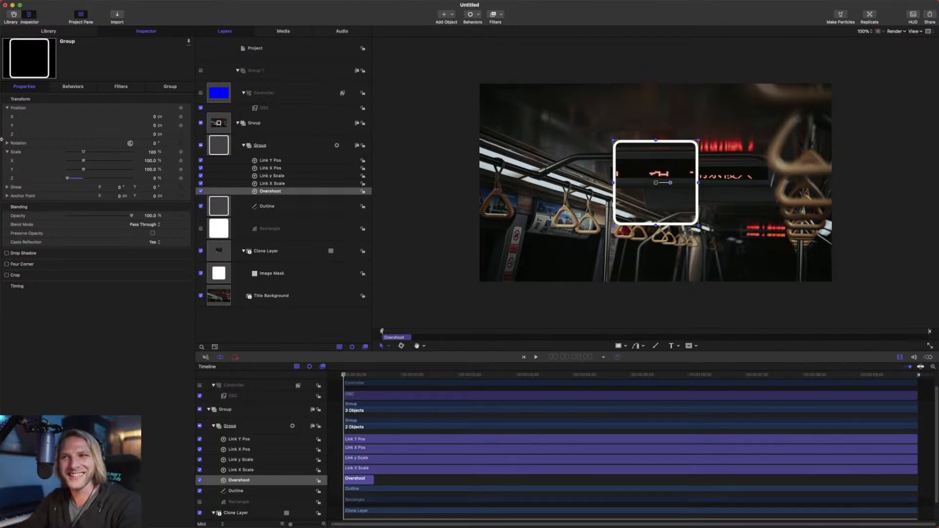
pyautogui.click(290, 107)
pyautogui.click(290, 107)
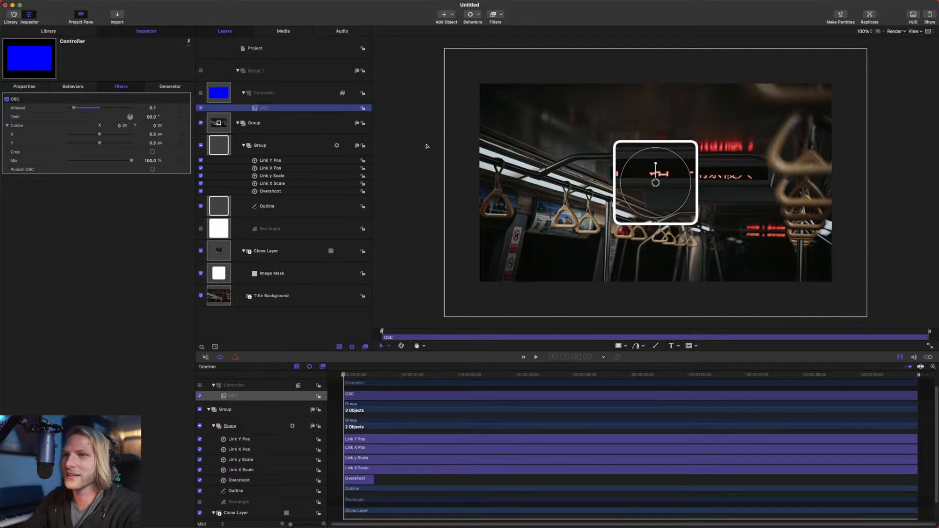
pyautogui.click(278, 191)
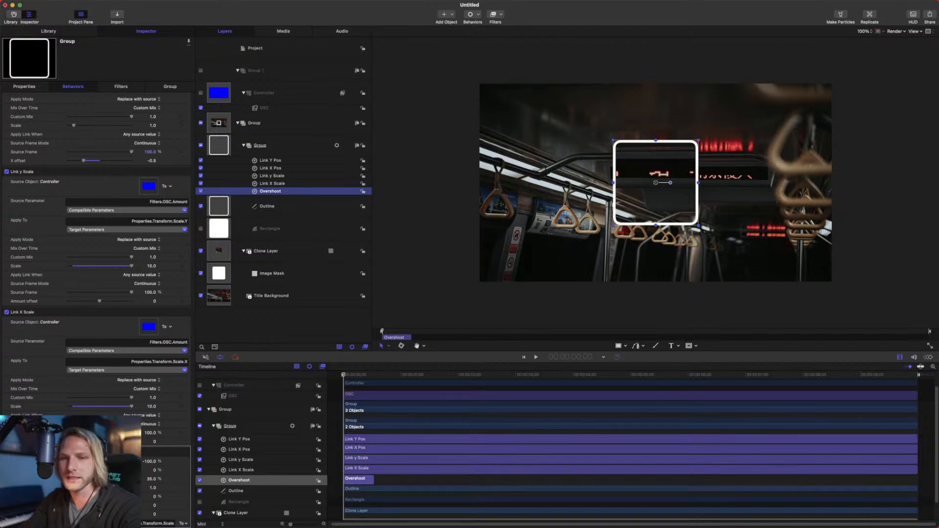
# Switch to OBS, move the Face source to the lower-right corner of the scene, and minimize the OBS window.
pyautogui.press('super+Tab')
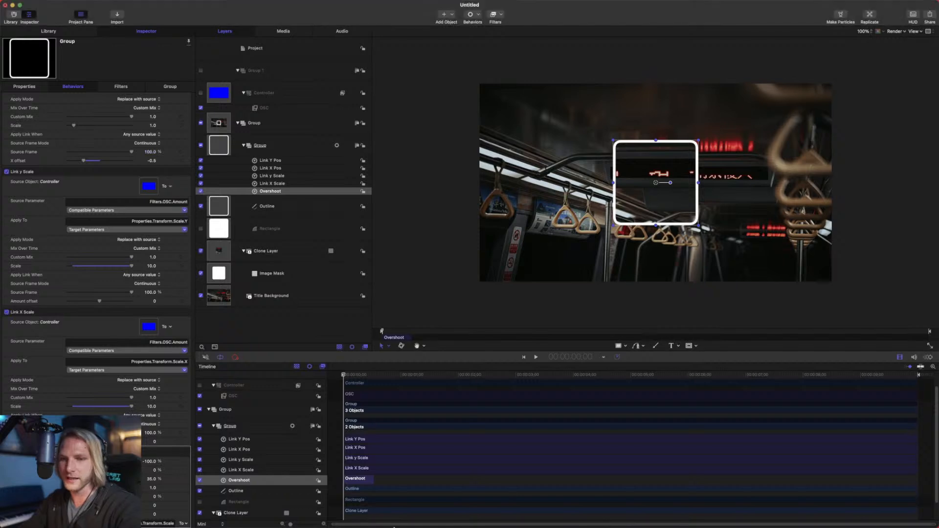
pyautogui.moveTo(399, 522)
pyautogui.click(517, 516)
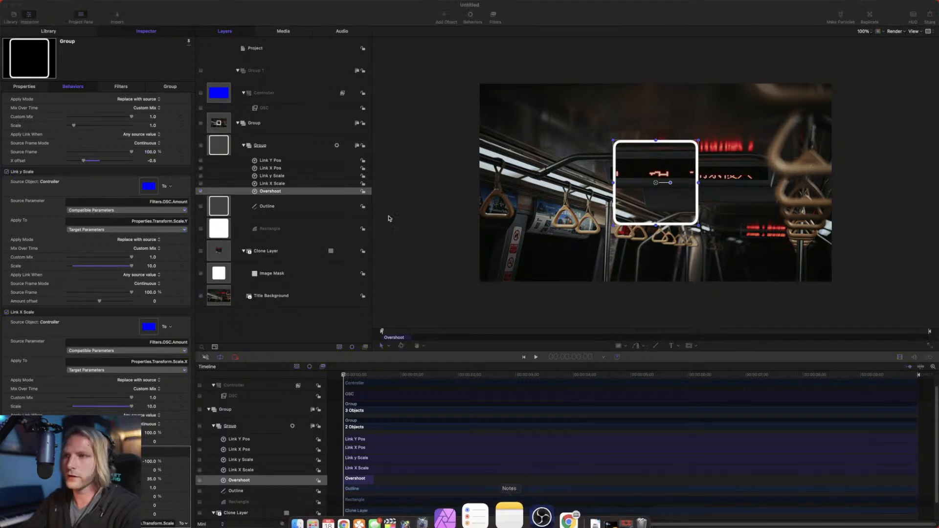
pyautogui.click(588, 515)
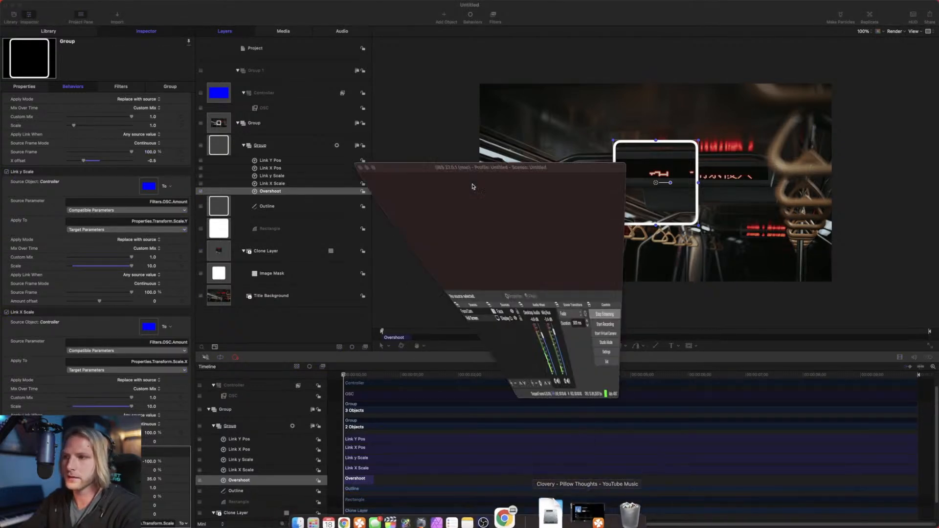
pyautogui.moveTo(423, 58); pyautogui.dragTo(560, 204)
pyautogui.moveTo(530, 313); pyautogui.dragTo(703, 316)
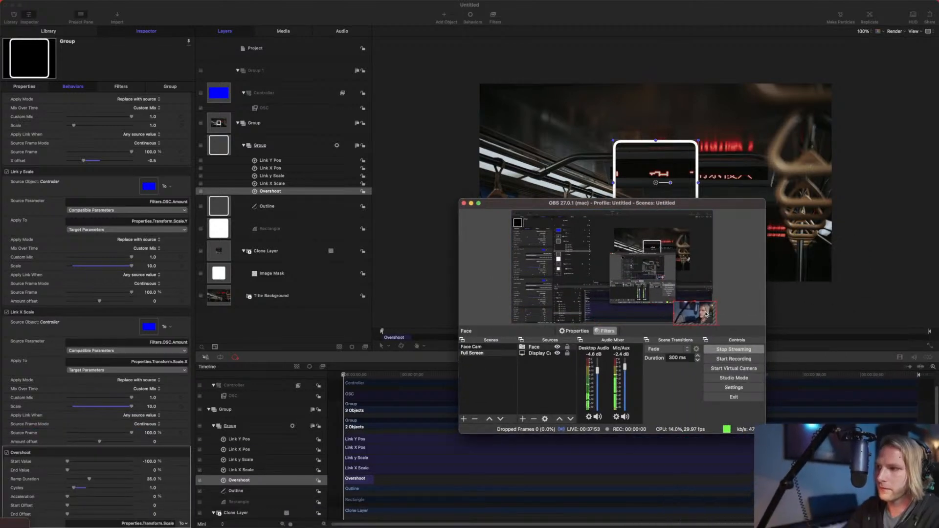
pyautogui.click(472, 203)
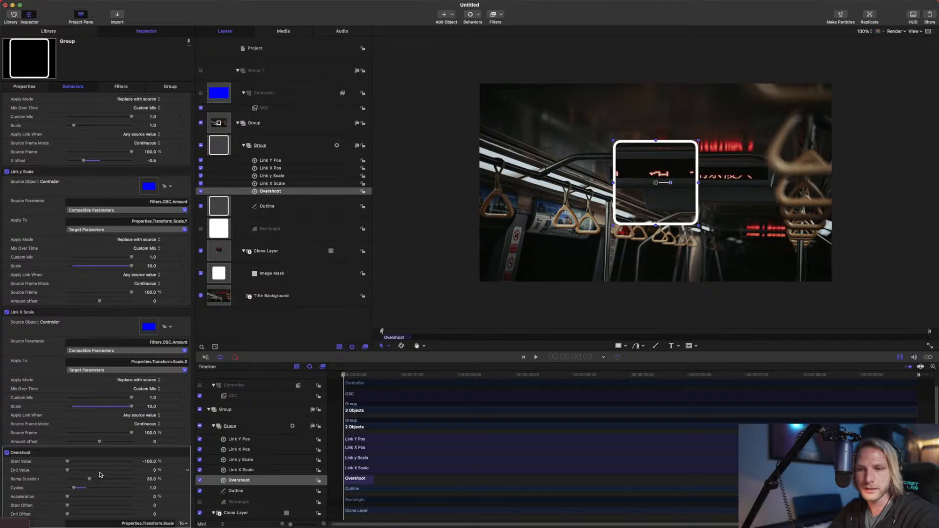
# Try moving the Overshoot behavior from the inner group to the outer group and scrub the opening frames.
pyautogui.moveTo(358, 375); pyautogui.dragTo(343, 373)
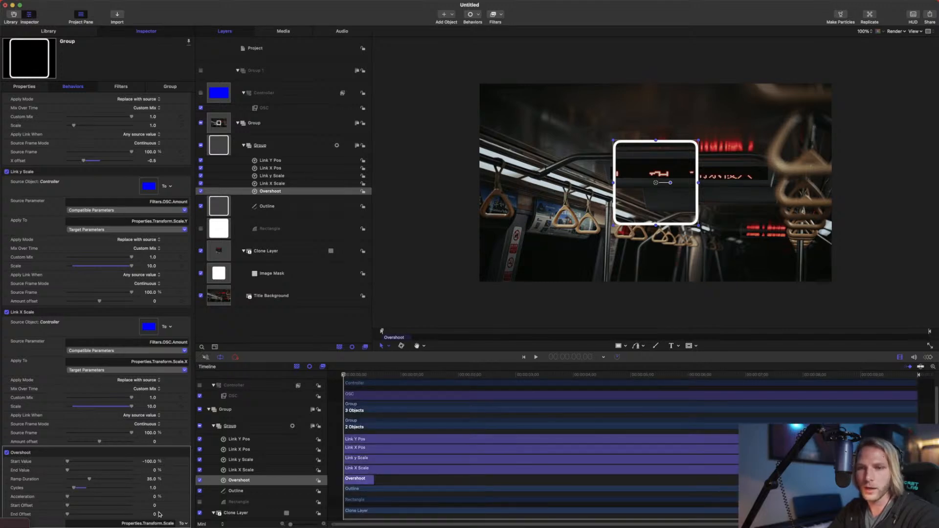
pyautogui.moveTo(264, 195); pyautogui.dragTo(254, 130)
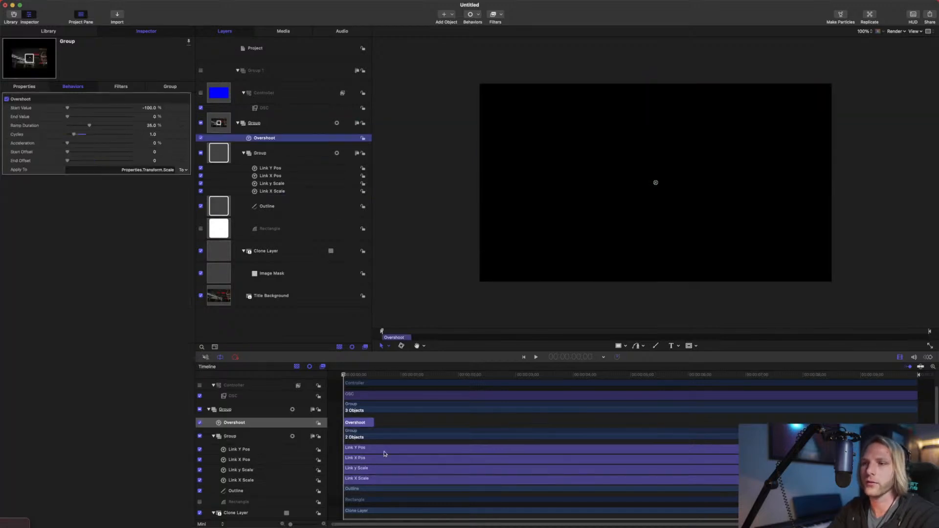
pyautogui.moveTo(350, 375)
pyautogui.mouseDown()
pyautogui.moveTo(373, 376)
pyautogui.moveTo(342, 375)
pyautogui.mouseUp()
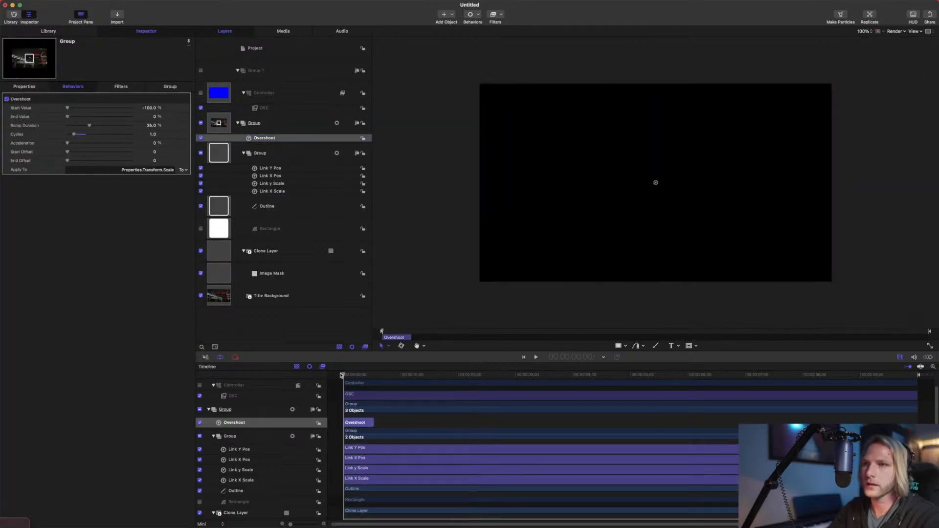
# Move the Overshoot behavior back into the inner group, above Link Y Pos, and play the animation.
pyautogui.moveTo(263, 139); pyautogui.dragTo(261, 156)
pyautogui.moveTo(352, 375)
pyautogui.mouseDown()
pyautogui.moveTo(360, 375)
pyautogui.moveTo(336, 373)
pyautogui.mouseUp()
pyautogui.press('space')
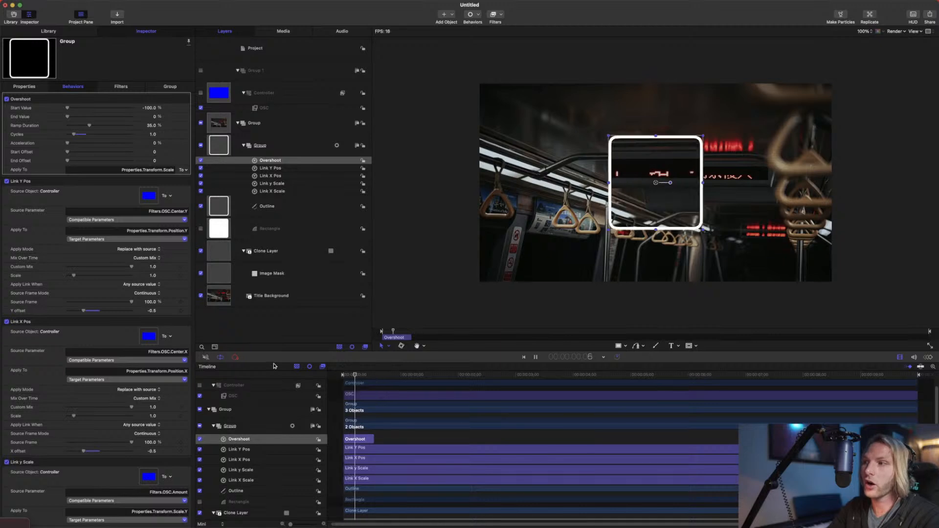
# Try moving the callout with the OSC's on-screen control and reset the OSC's Center to 0, 0.
pyautogui.click(264, 108)
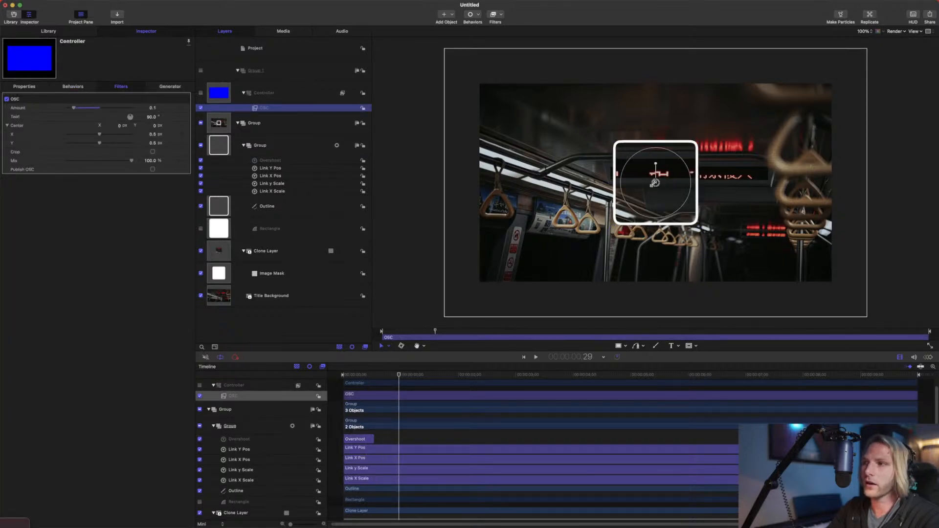
pyautogui.moveTo(672, 159)
pyautogui.mouseDown()
pyautogui.moveTo(730, 203)
pyautogui.moveTo(804, 226)
pyautogui.moveTo(758, 202)
pyautogui.moveTo(793, 175)
pyautogui.moveTo(779, 176)
pyautogui.moveTo(818, 184)
pyautogui.moveTo(783, 169)
pyautogui.moveTo(632, 163)
pyautogui.moveTo(659, 180)
pyautogui.mouseUp()
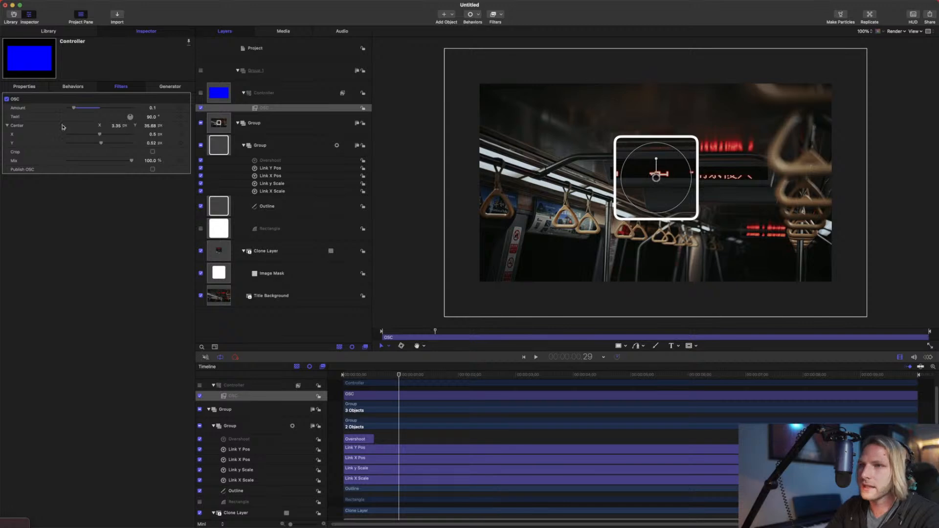
pyautogui.click(187, 128)
pyautogui.click(192, 133)
# Play the opening of the animation repeatedly from the start to examine the callout's overshoot.
pyautogui.moveTo(393, 375); pyautogui.dragTo(336, 381)
pyautogui.press('space')
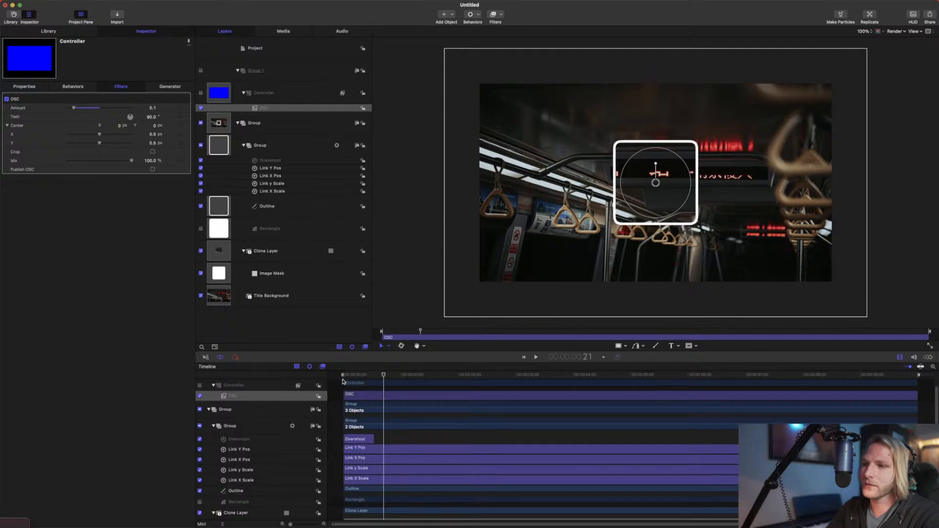
pyautogui.press('space')
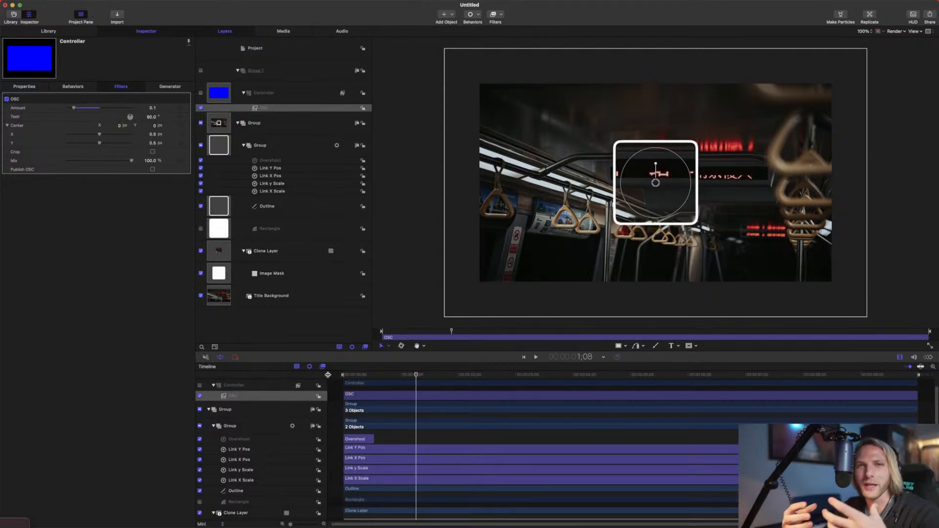
pyautogui.moveTo(363, 375); pyautogui.dragTo(333, 376)
pyautogui.press('space')
pyautogui.press('space')
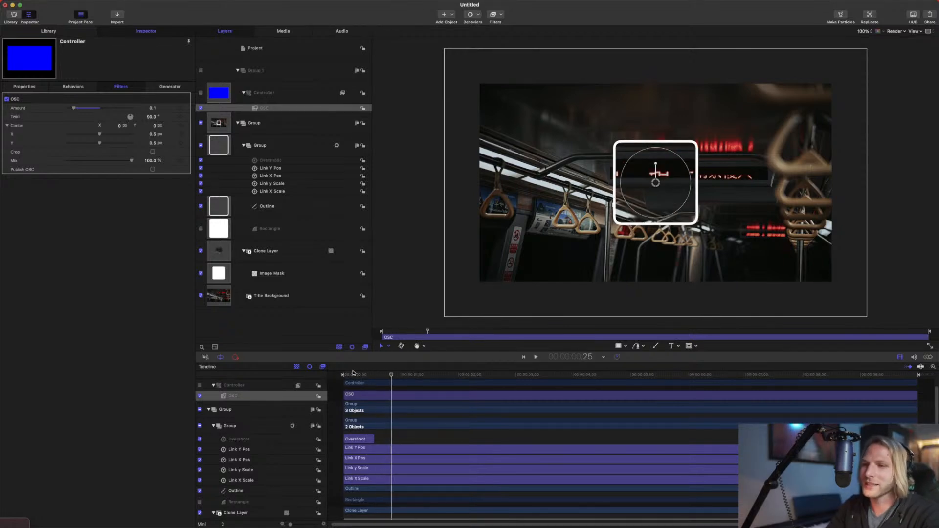
# Scrub through the first 15 frames and select the Overshoot behavior to examine how the callout scales up.
pyautogui.click(361, 374)
pyautogui.moveTo(349, 376); pyautogui.dragTo(333, 375)
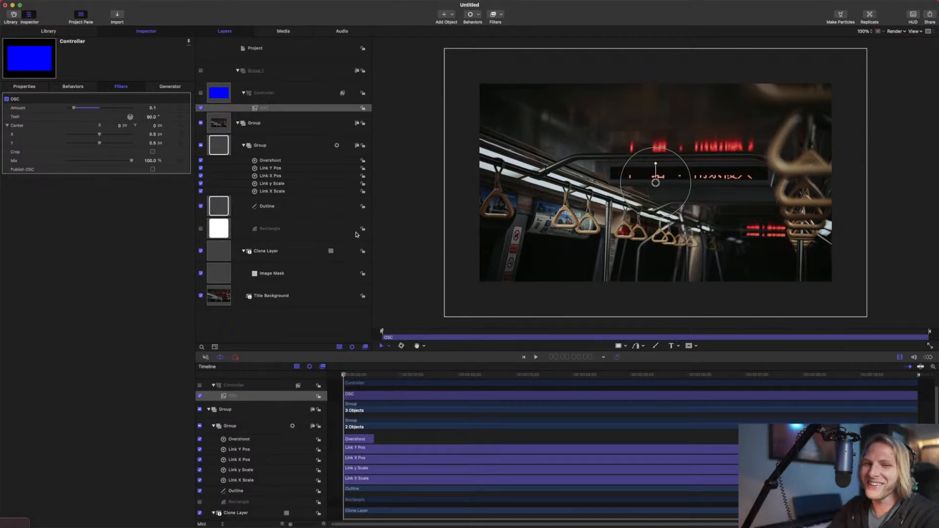
pyautogui.click(361, 375)
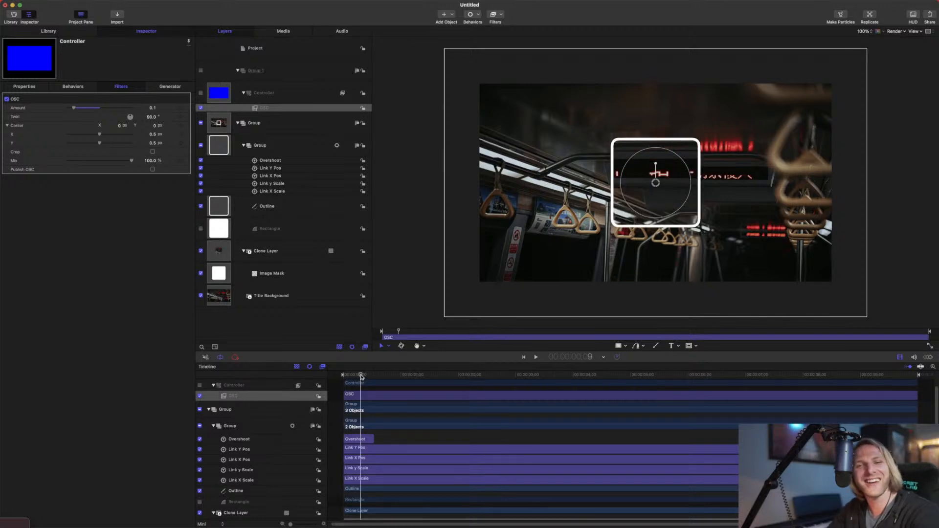
pyautogui.moveTo(362, 376); pyautogui.dragTo(373, 380)
pyautogui.click(357, 440)
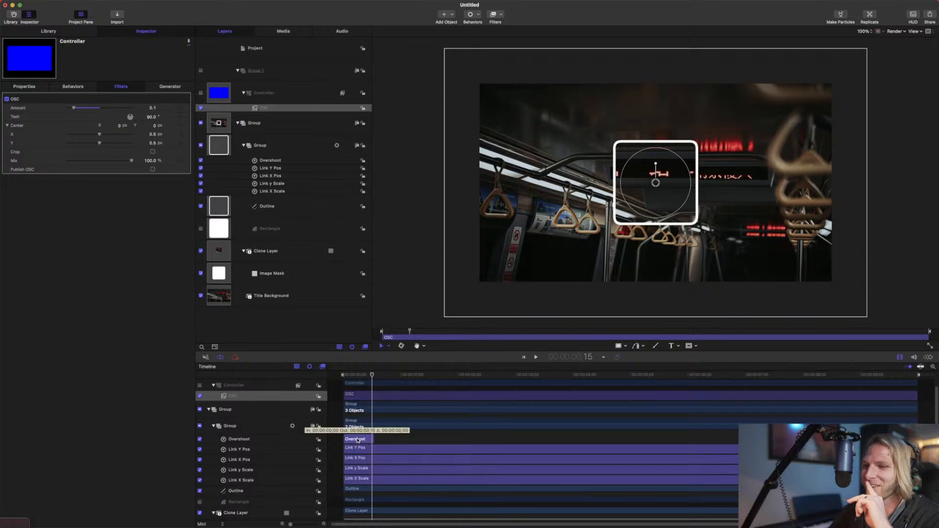
pyautogui.click(359, 375)
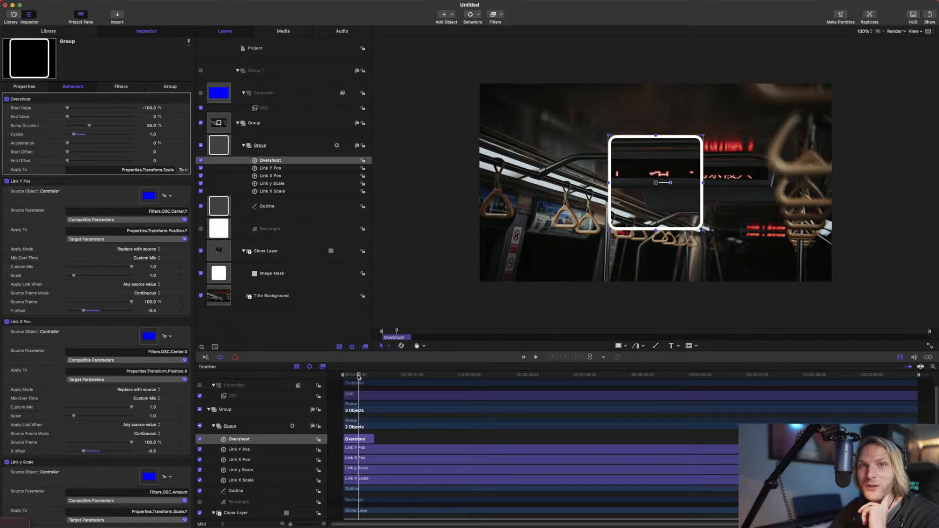
pyautogui.moveTo(362, 376); pyautogui.dragTo(343, 373)
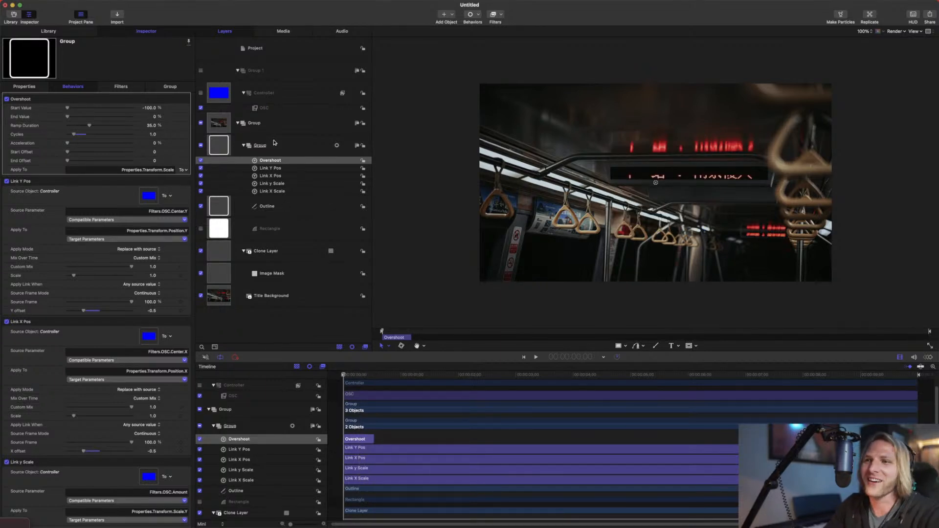
# Compare the transform properties of the Clone Layer with those of the inner group.
pyautogui.click(288, 251)
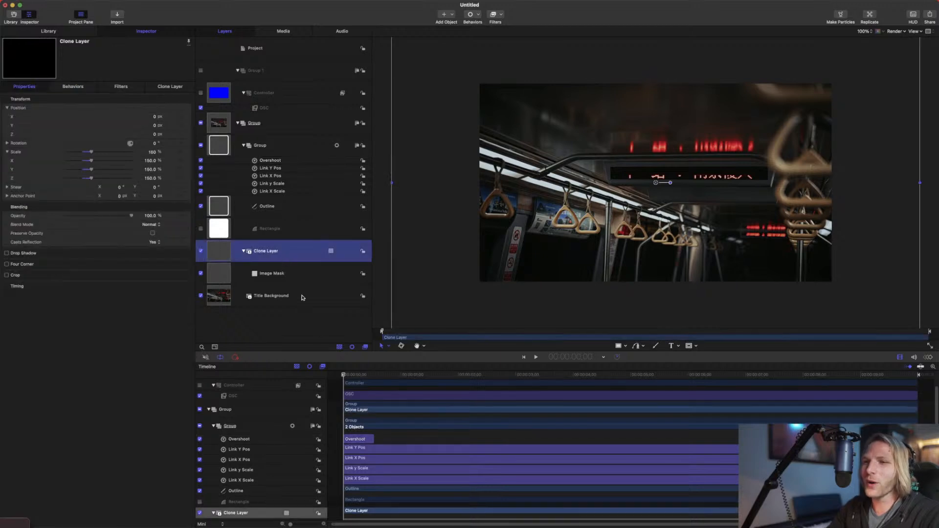
pyautogui.click(275, 151)
pyautogui.click(275, 260)
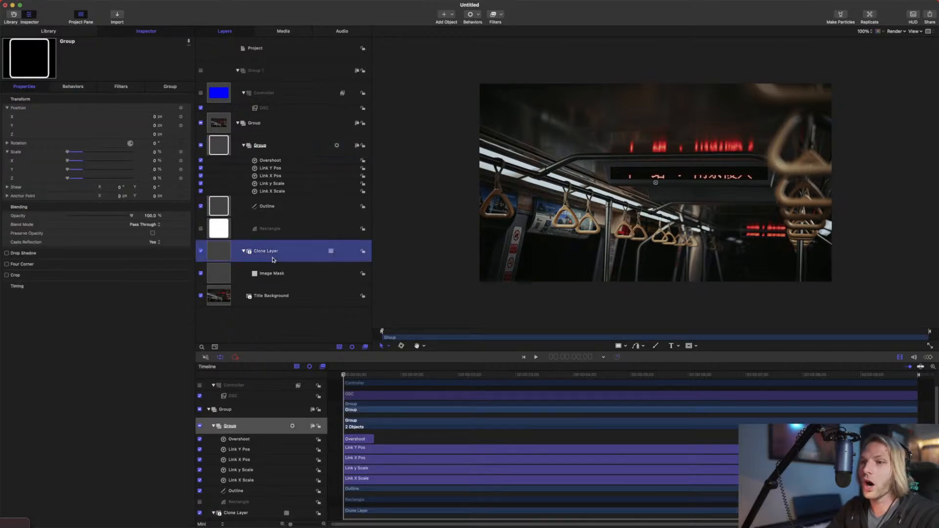
pyautogui.click(264, 143)
# Move the OSC's on-screen control up and left of the canvas center, to about 0.38 in Center X.
pyautogui.click(273, 109)
pyautogui.moveTo(655, 182); pyautogui.dragTo(614, 172)
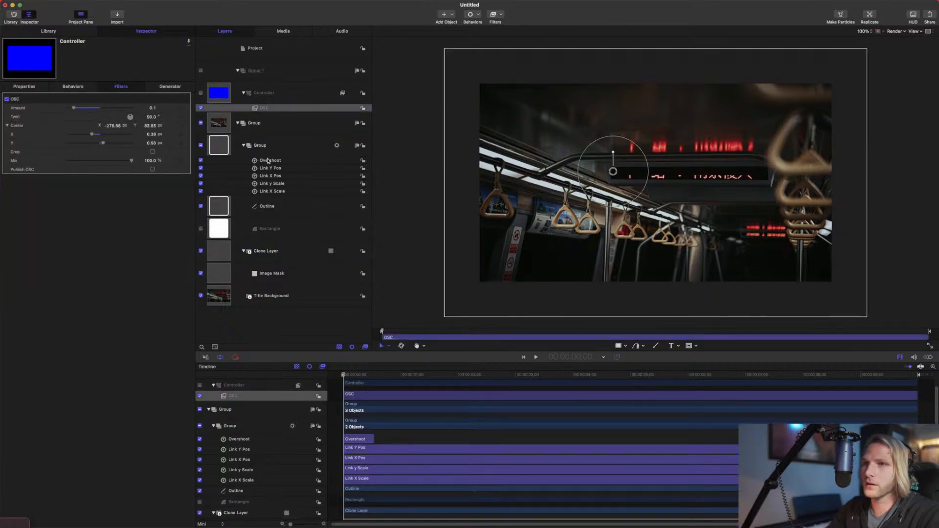
# Undo the last move of the on-screen control and try nudging it again with the Rectangle's visibility toggled.
pyautogui.press('super+z')
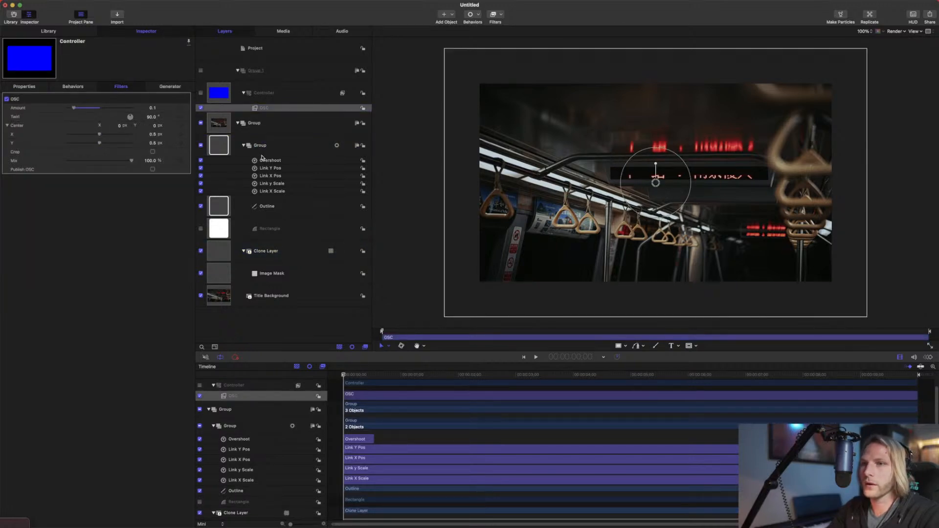
pyautogui.click(201, 229)
pyautogui.moveTo(655, 183); pyautogui.dragTo(651, 185)
# Undo the recent edits back to the point where the Overshoot behavior is on the outer Group, and check the opening frames.
pyautogui.press('super+z')
pyautogui.press('super+z')
pyautogui.press('super+z')
pyautogui.press('super+z')
pyautogui.press('super+z')
pyautogui.press('super+z')
pyautogui.press('super+z')
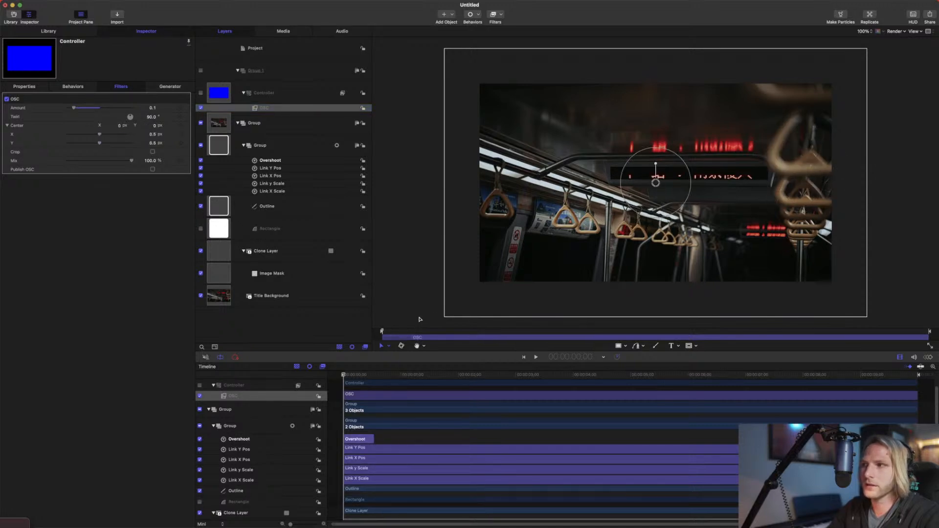
pyautogui.press('super+z')
pyautogui.press('super+z')
pyautogui.press('super+z')
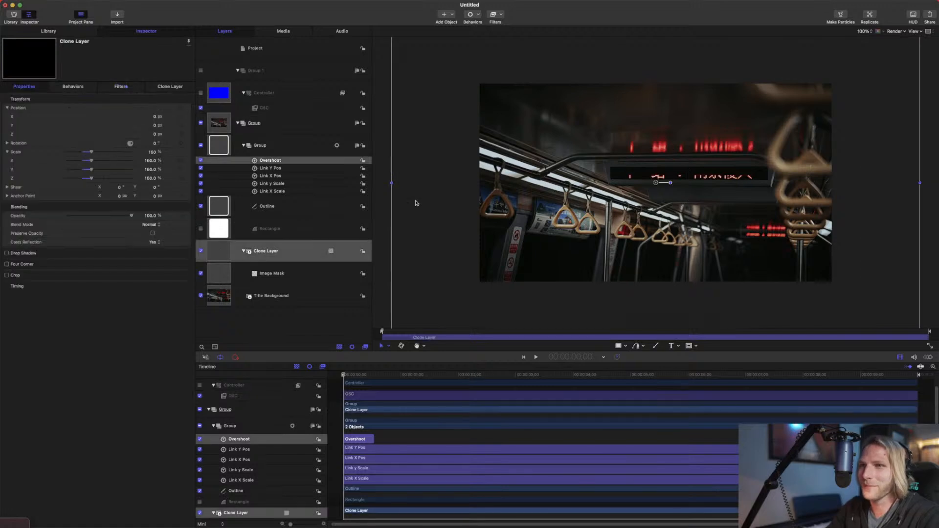
pyautogui.moveTo(351, 377); pyautogui.dragTo(339, 376)
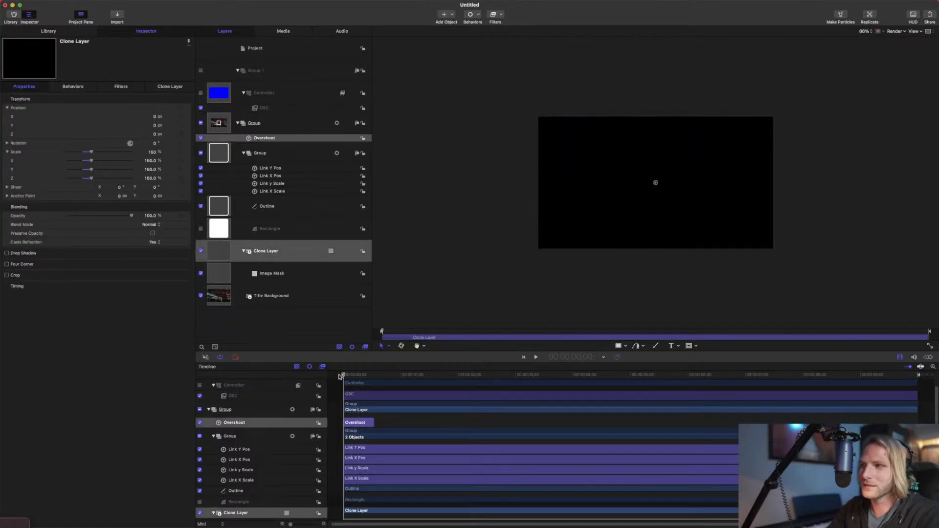
# Move the Overshoot behavior from the outer Group into the inner Group that holds the link behaviors.
pyautogui.click(273, 123)
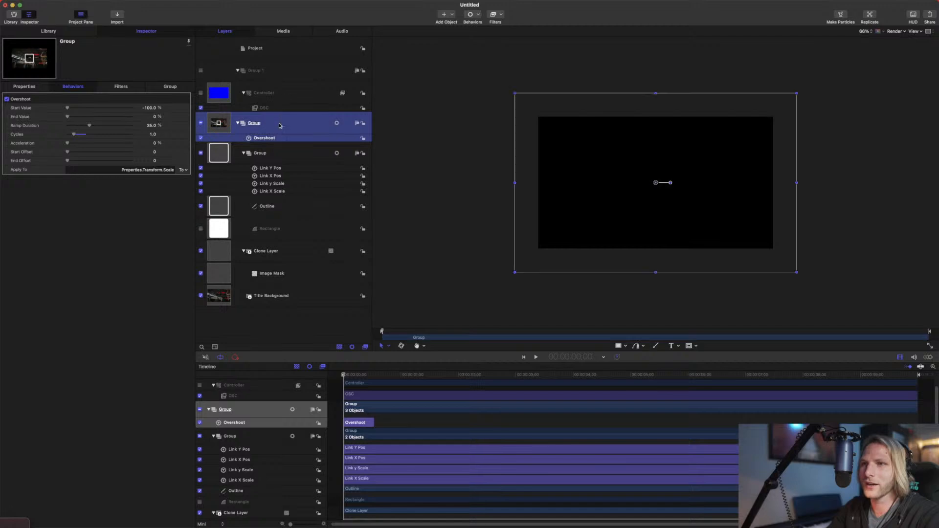
pyautogui.click(274, 138)
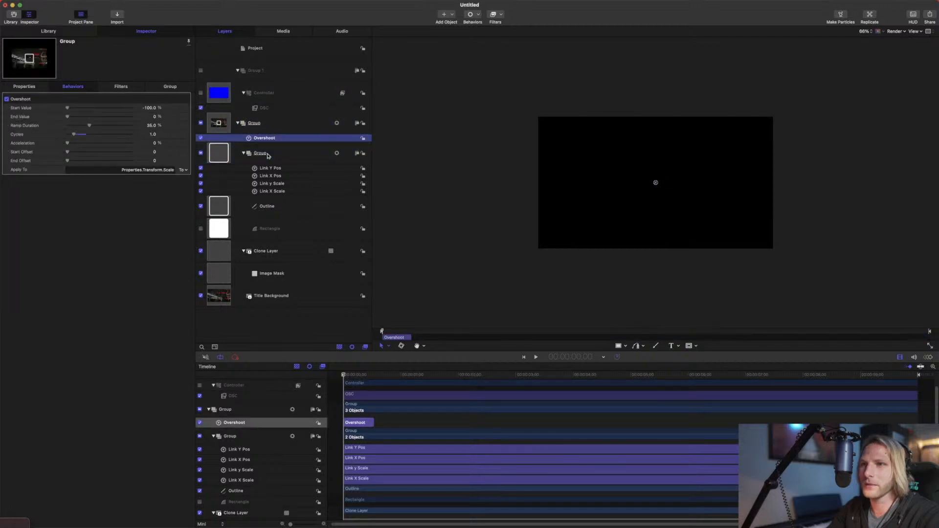
pyautogui.moveTo(268, 156); pyautogui.dragTo(268, 154)
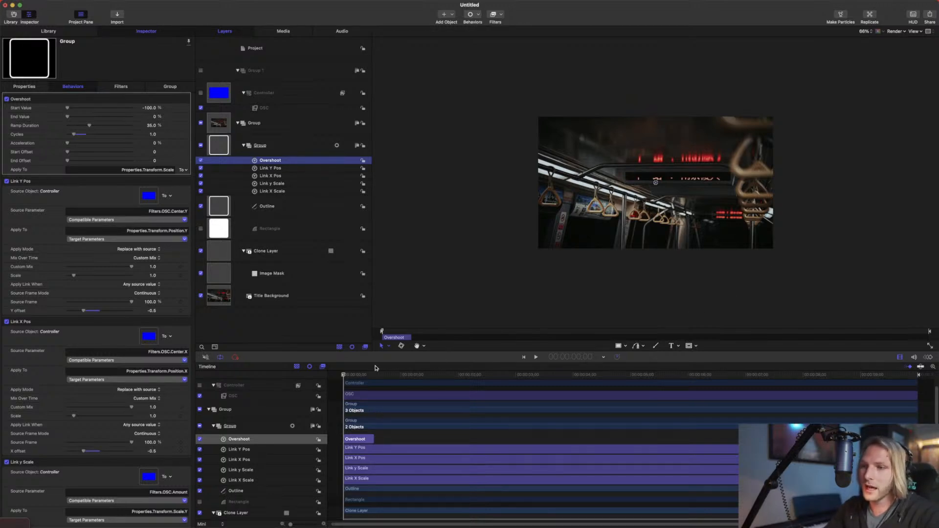
# Scrub back and forth through the first frames to examine how the outline and magnified image scale with Overshoot.
pyautogui.click(359, 376)
pyautogui.moveTo(359, 375); pyautogui.dragTo(351, 375)
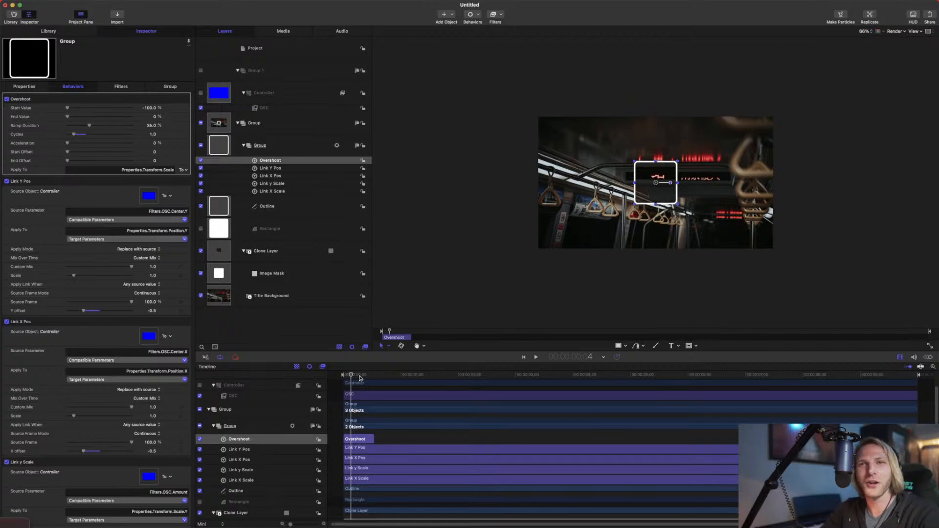
pyautogui.click(359, 377)
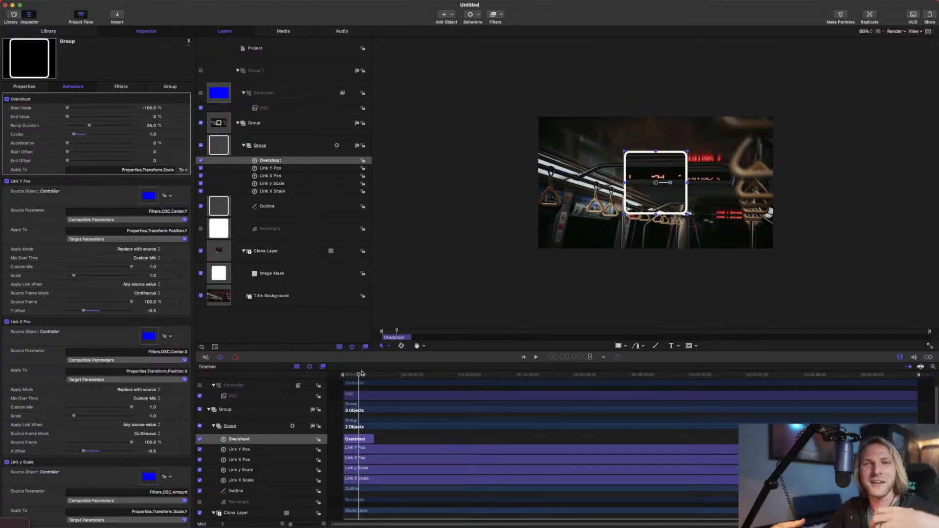
pyautogui.moveTo(384, 376); pyautogui.dragTo(352, 379)
pyautogui.scroll(1, 352, 379)
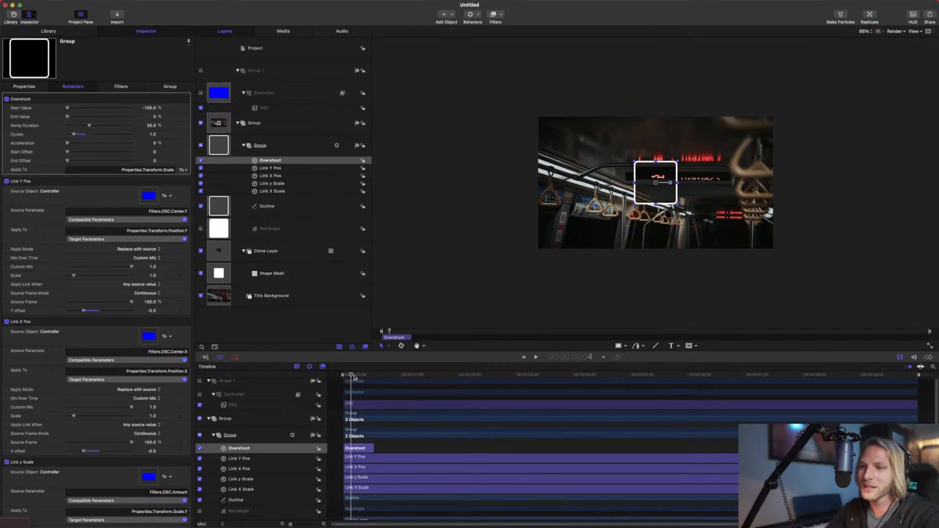
pyautogui.moveTo(354, 378); pyautogui.dragTo(346, 377)
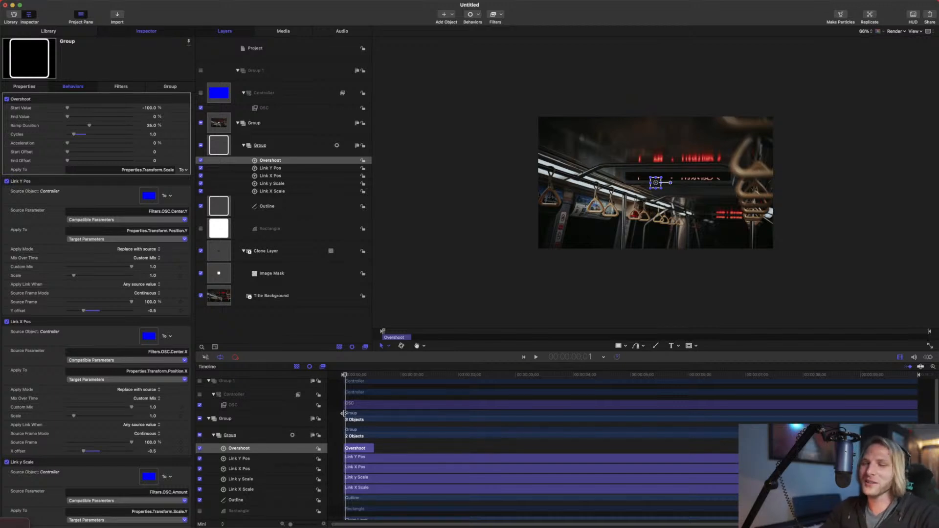
pyautogui.click(372, 376)
pyautogui.moveTo(372, 375); pyautogui.dragTo(364, 368)
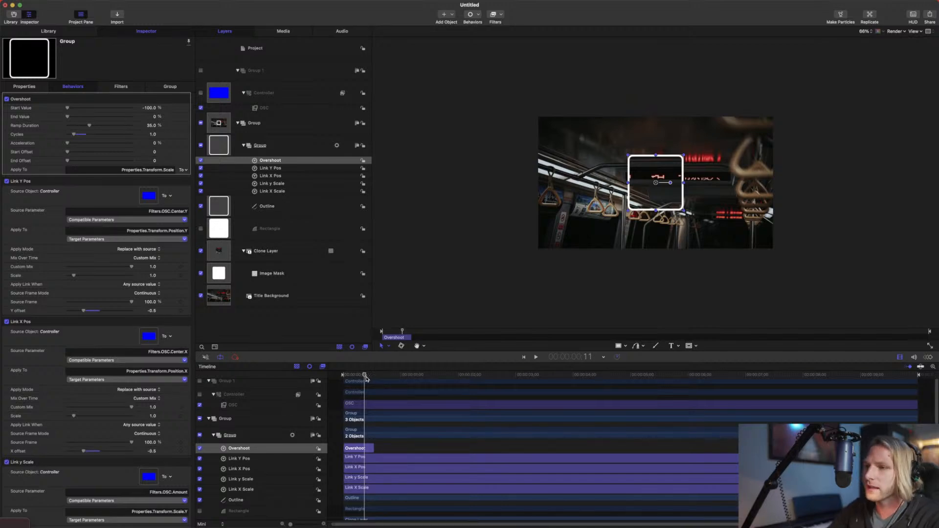
pyautogui.moveTo(364, 376); pyautogui.dragTo(368, 375)
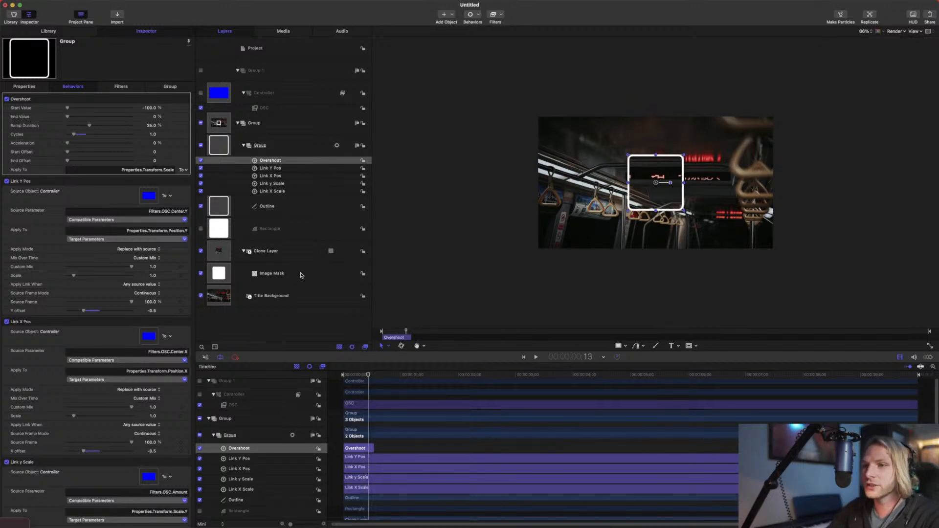
# Select the Clone Layer and place the playhead at frame 8 to examine its transform properties.
pyautogui.click(291, 261)
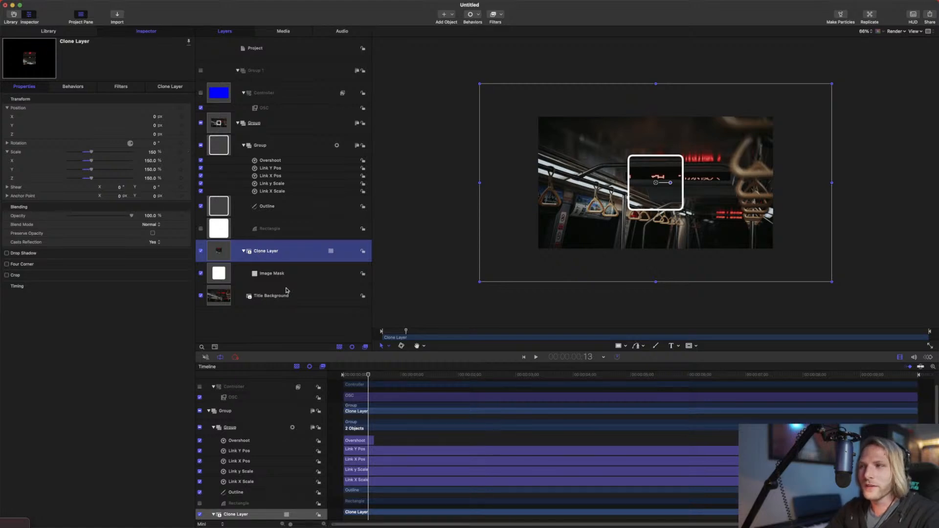
pyautogui.moveTo(369, 376)
pyautogui.mouseDown()
pyautogui.moveTo(346, 376)
pyautogui.moveTo(359, 376)
pyautogui.mouseUp()
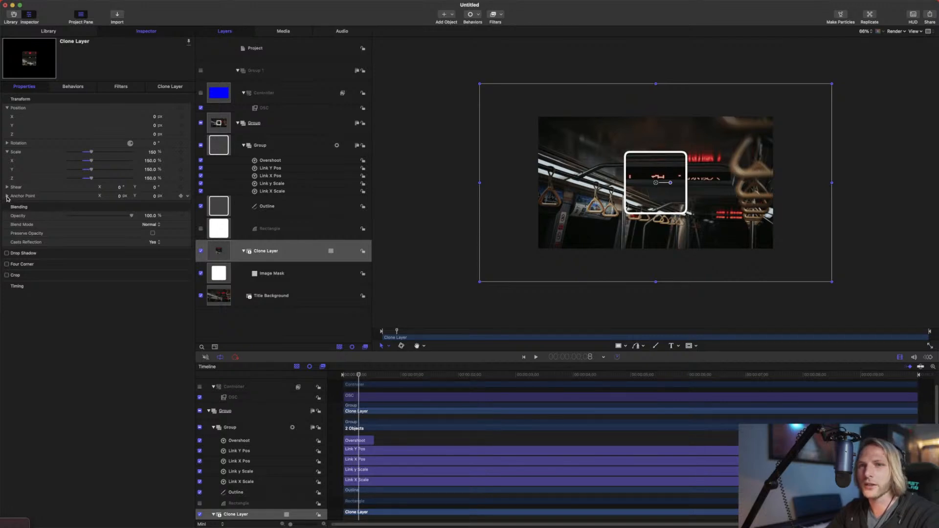
# Copy the Link Y Pos and Link X Pos behaviors from the outline's Group onto the Clone Layer.
pyautogui.click(272, 109)
pyautogui.press('Left')
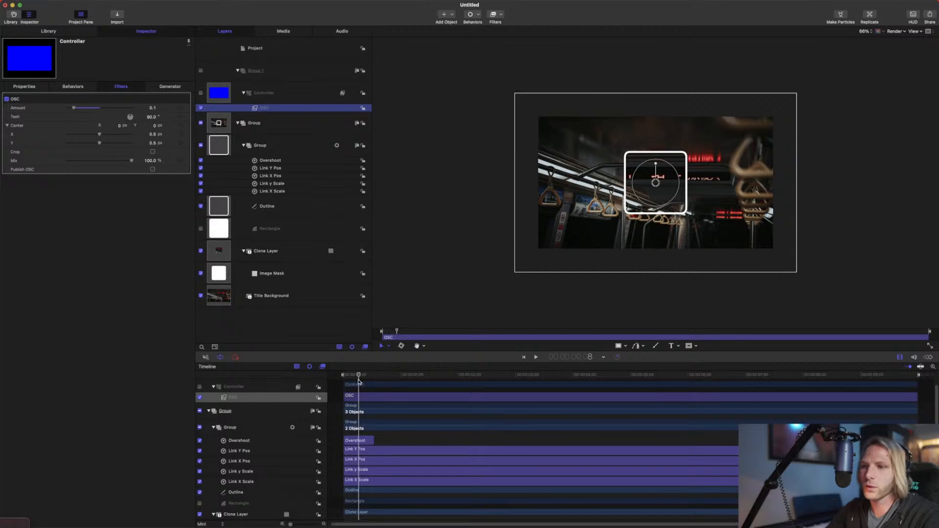
pyautogui.click(277, 168)
pyautogui.keyDown('shift'); pyautogui.click(279, 176); pyautogui.keyUp('shift')
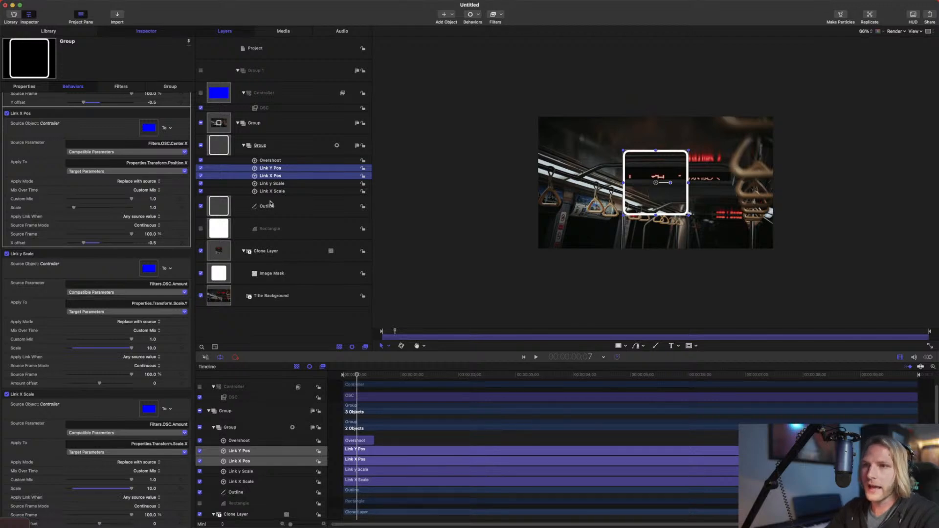
pyautogui.click(267, 260)
pyautogui.press('super+v')
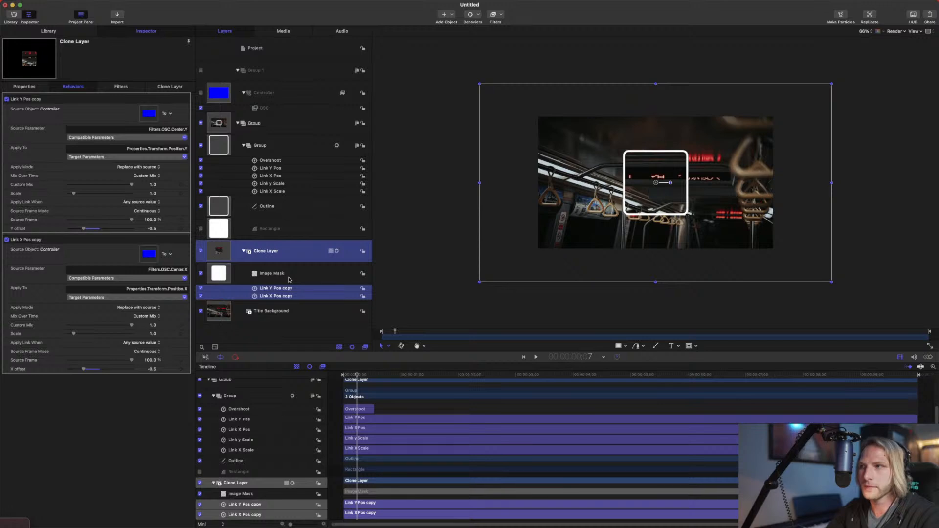
pyautogui.click(294, 317)
pyautogui.click(294, 281)
pyautogui.click(289, 297)
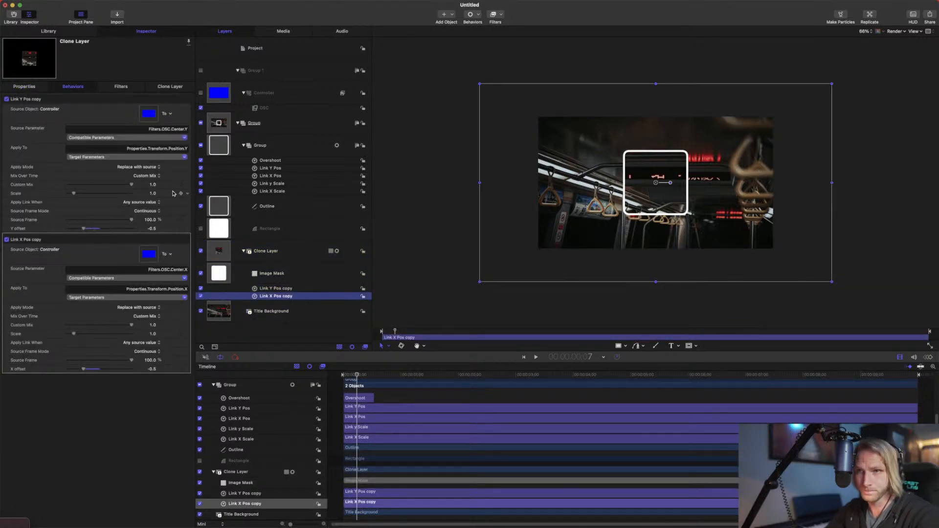
# Retarget the copied Link Y Pos behavior on the Clone Layer to Properties.Transform.Anchor Point.Y.
pyautogui.click(154, 157)
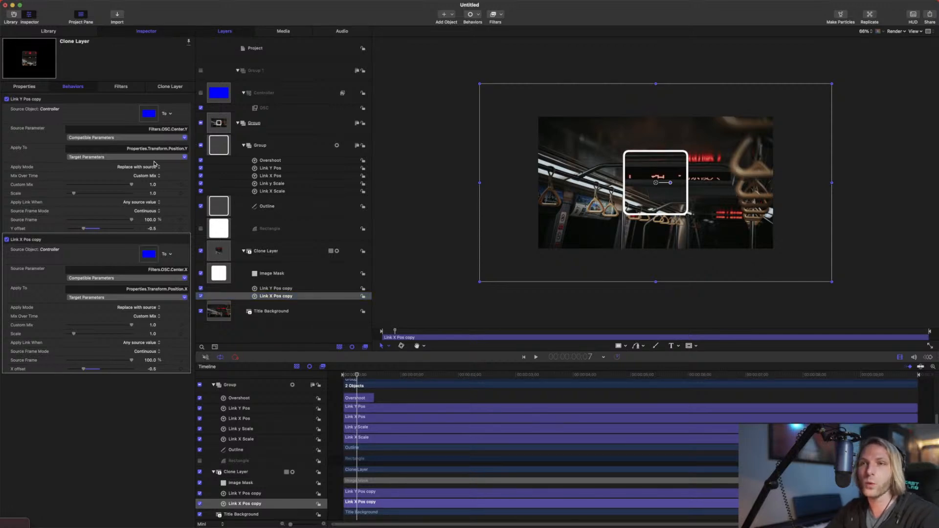
pyautogui.moveTo(153, 165)
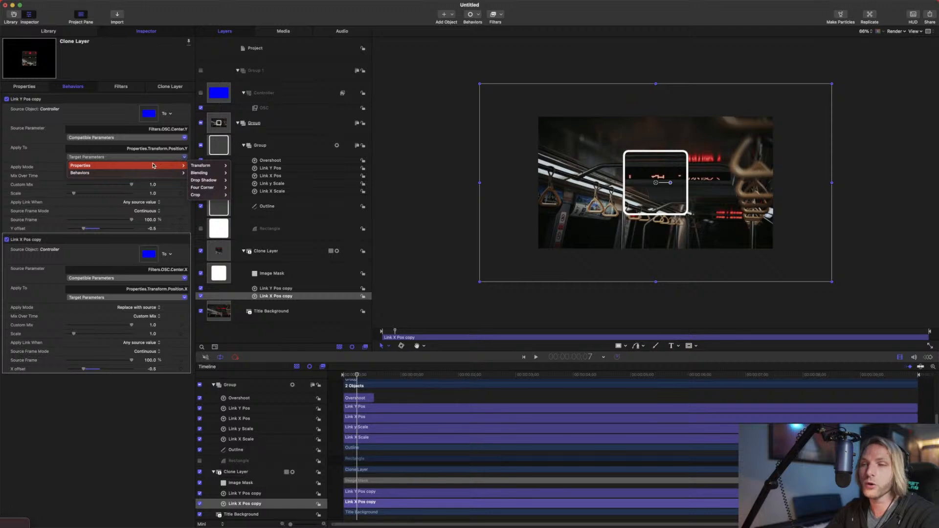
pyautogui.moveTo(212, 166)
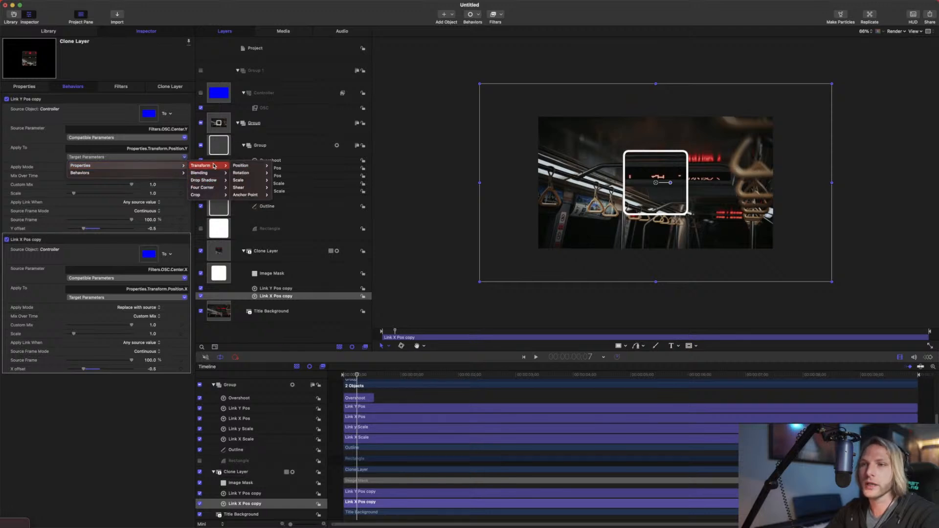
pyautogui.moveTo(264, 195)
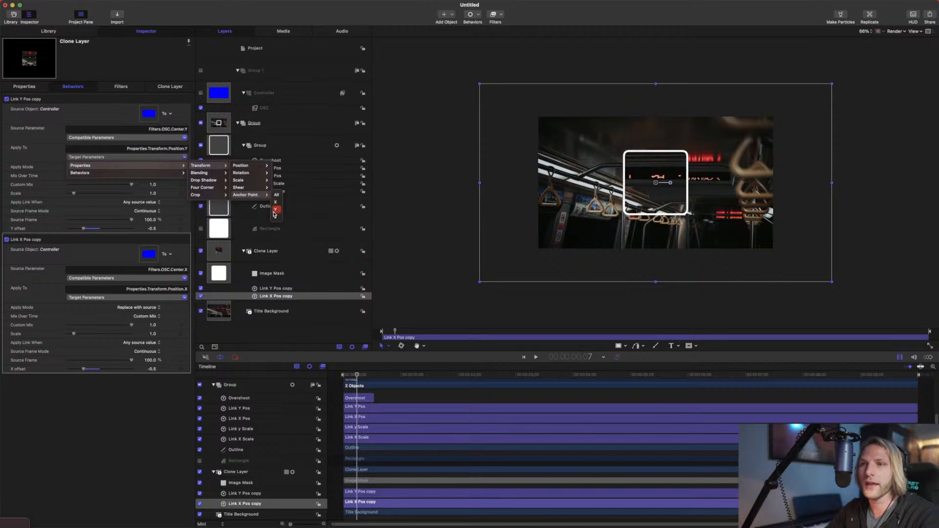
pyautogui.click(276, 210)
# Retarget the copied Link X Pos behavior on the Clone Layer to Properties.Transform.Anchor Point.X.
pyautogui.click(154, 300)
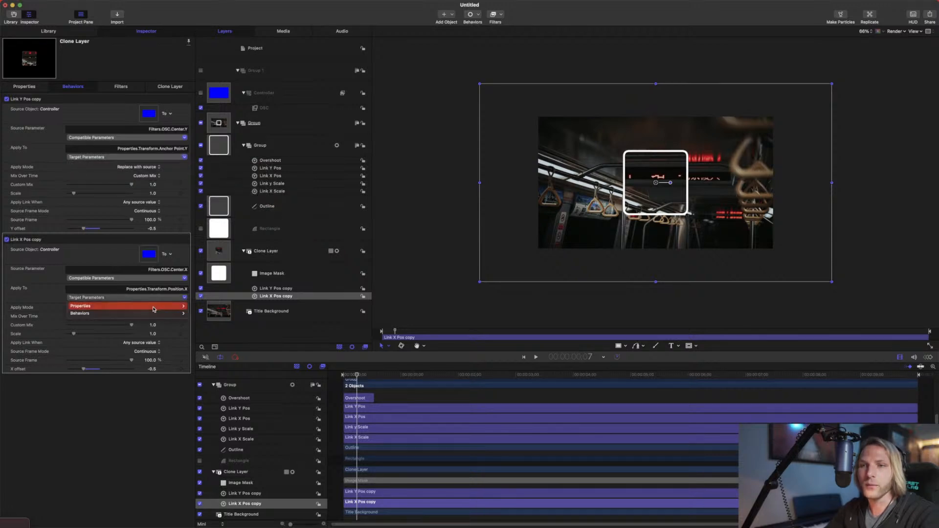
pyautogui.moveTo(218, 306)
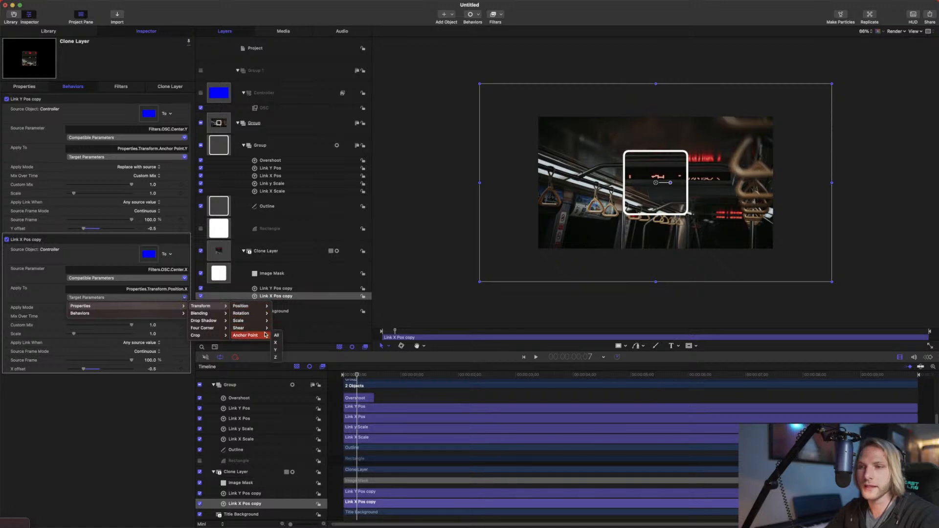
pyautogui.click(276, 343)
# At frame 6, test the anchor links by moving the OSC center around, ending at about X 22, Y 64 px.
pyautogui.moveTo(360, 374); pyautogui.dragTo(356, 375)
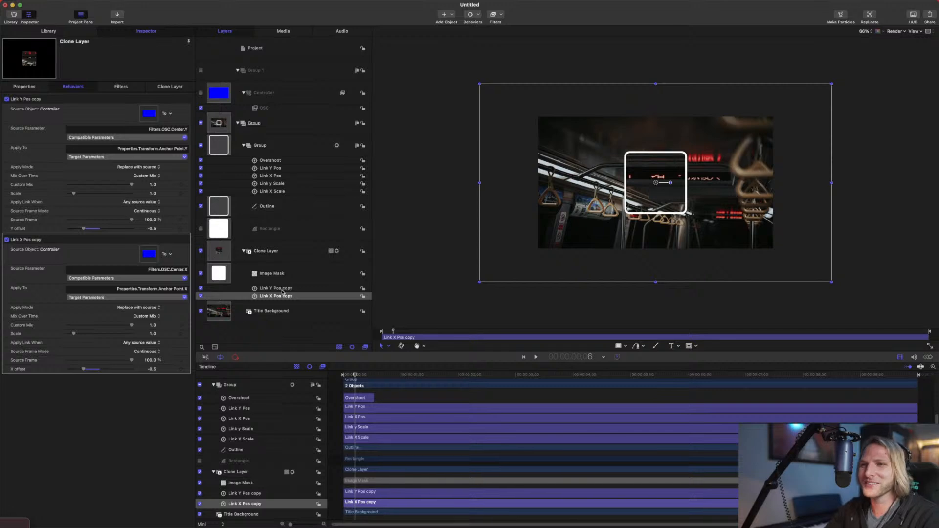
pyautogui.click(269, 109)
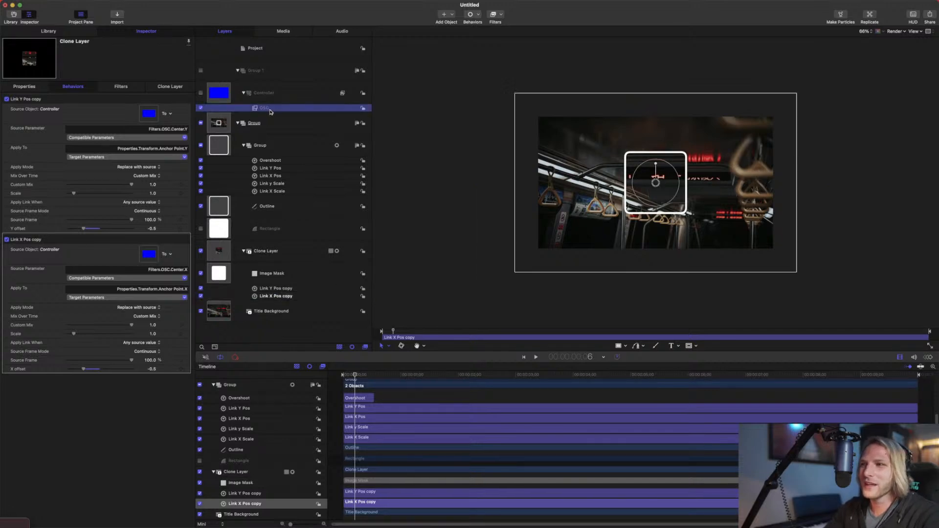
pyautogui.moveTo(656, 183); pyautogui.dragTo(678, 186)
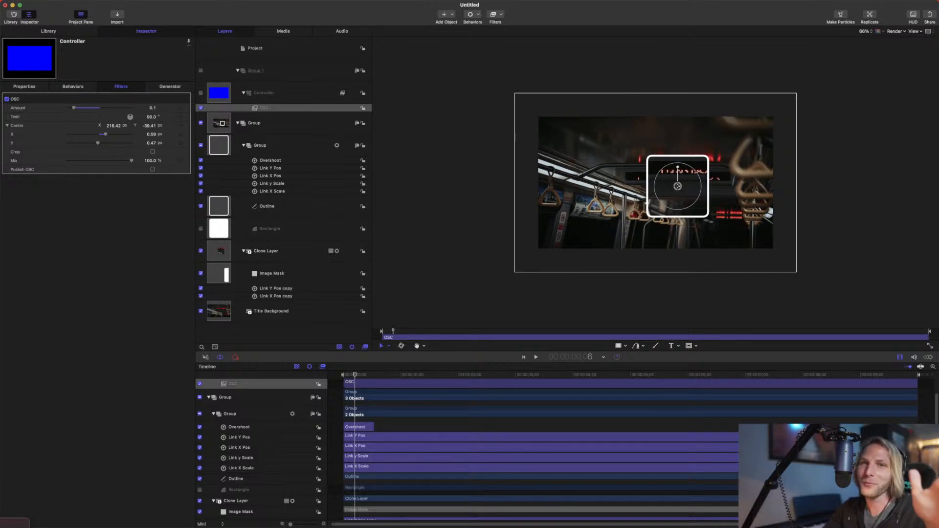
pyautogui.moveTo(680, 186); pyautogui.dragTo(659, 182)
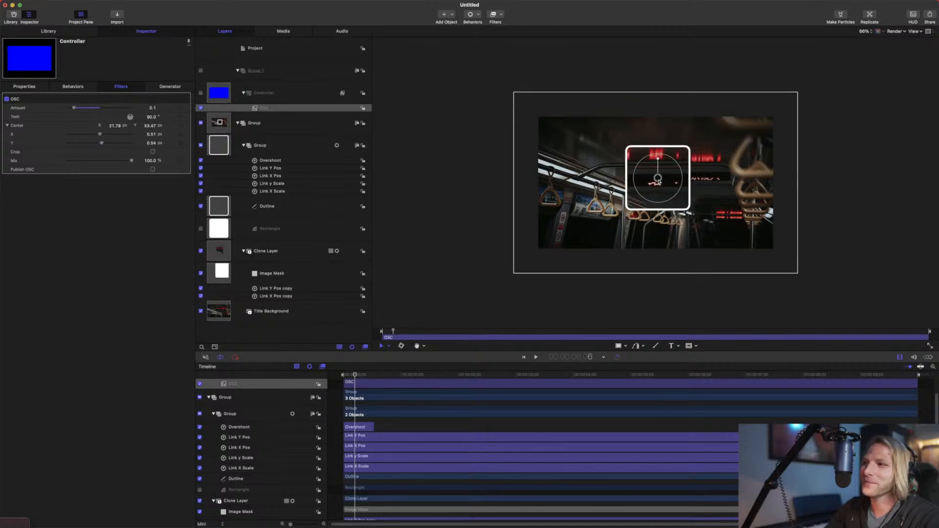
# Rename the Clone Layer's two copied link behaviors as Anchor Point Y and Anchor Point X.
pyautogui.click(281, 289)
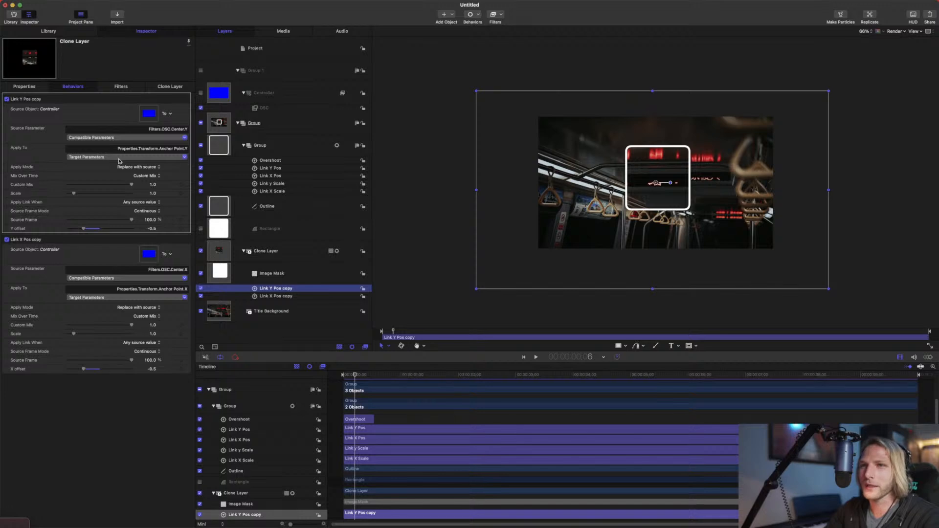
pyautogui.doubleClick(288, 288)
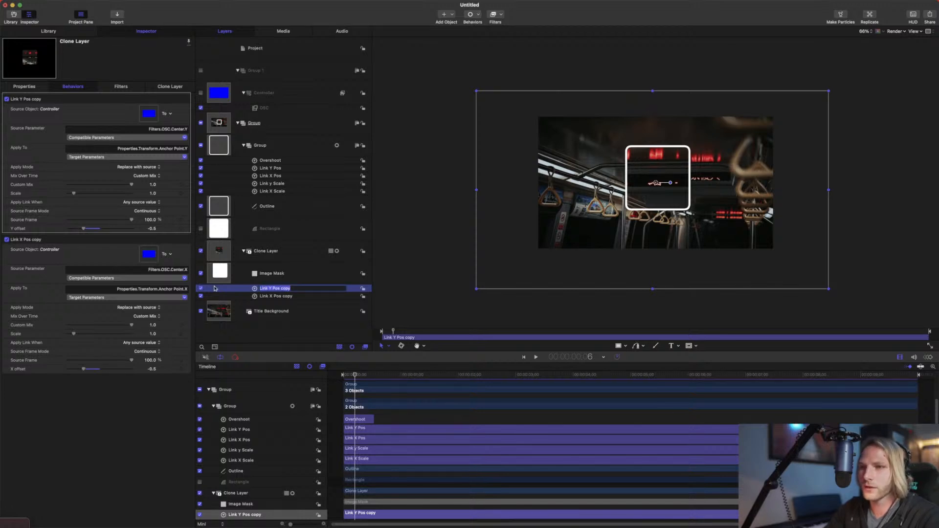
pyautogui.write('Anchor')
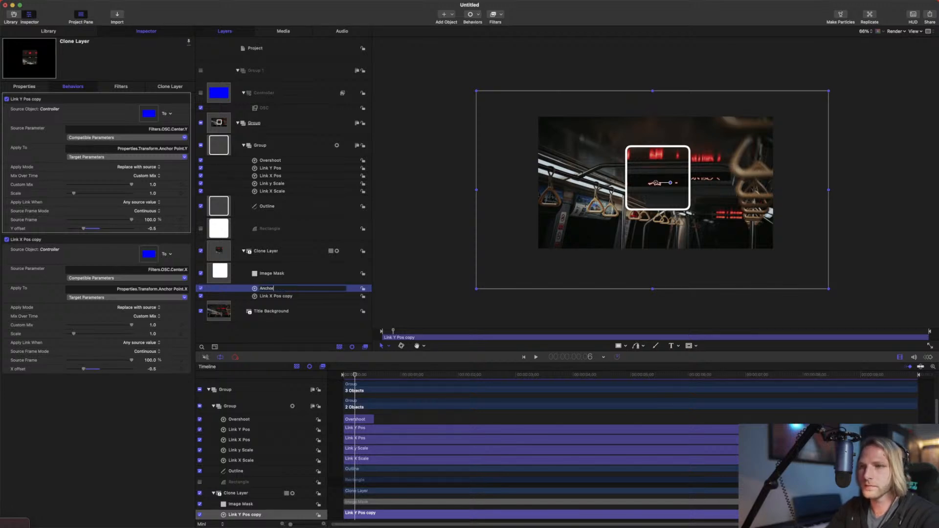
pyautogui.write(' Point Y')
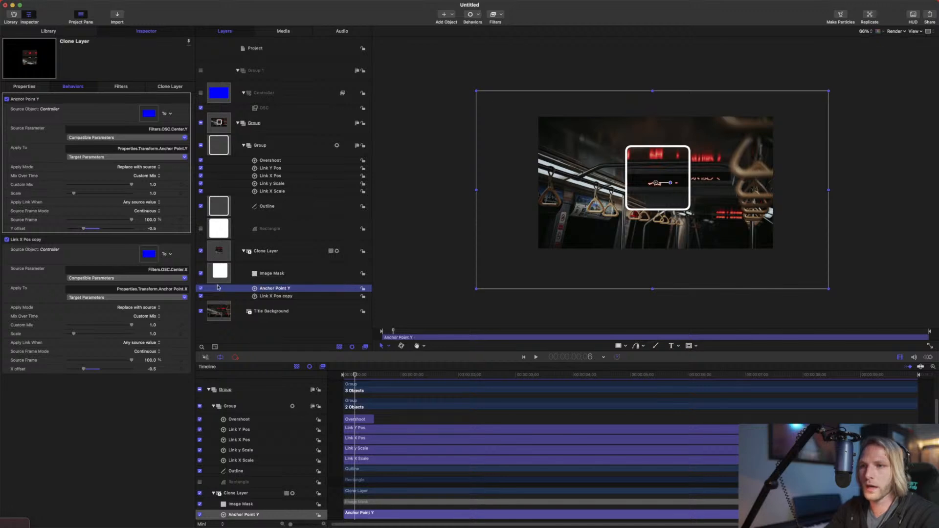
pyautogui.doubleClick(324, 296)
pyautogui.press('super+a')
pyautogui.write('Anchor Point X')
pyautogui.press('Return')
# At frame 20, move the OSC center to about X -695, Y 93 px.
pyautogui.moveTo(384, 377)
pyautogui.mouseDown()
pyautogui.moveTo(330, 374)
pyautogui.moveTo(381, 374)
pyautogui.mouseUp()
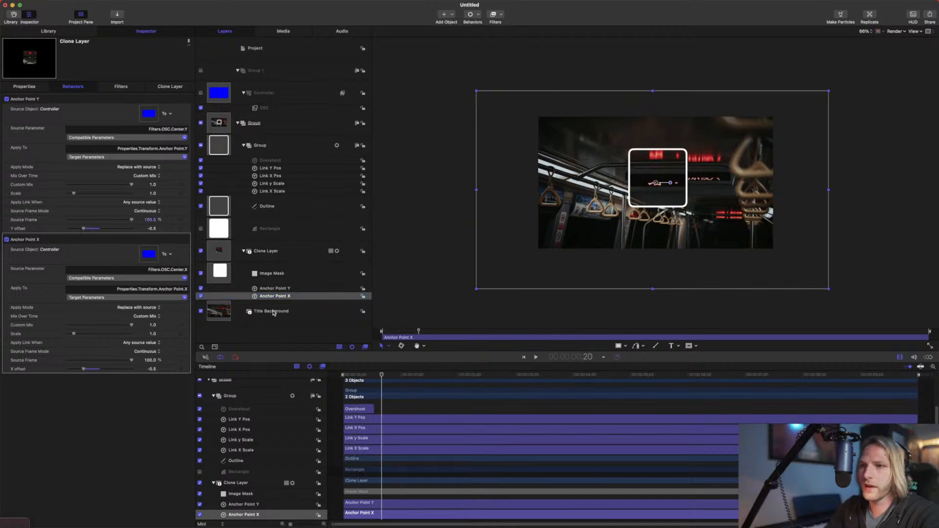
pyautogui.click(279, 289)
pyautogui.click(281, 296)
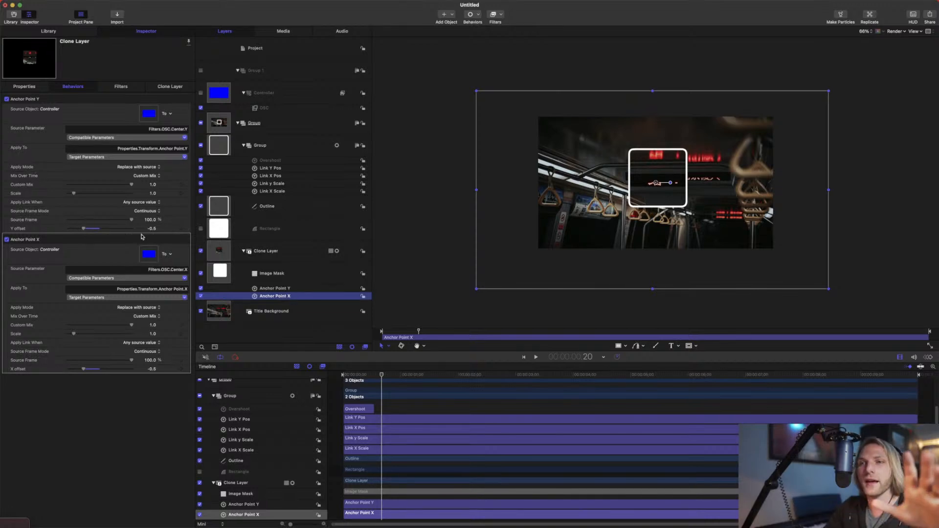
pyautogui.click(274, 109)
pyautogui.moveTo(658, 178); pyautogui.dragTo(586, 176)
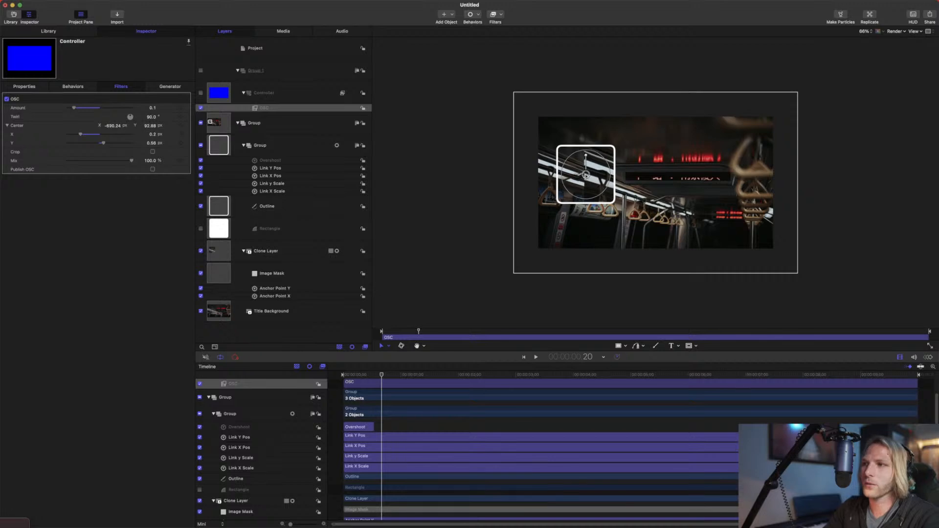
# Try adjusting the Y offset and Scale of the Anchor Point Y link.
pyautogui.click(279, 289)
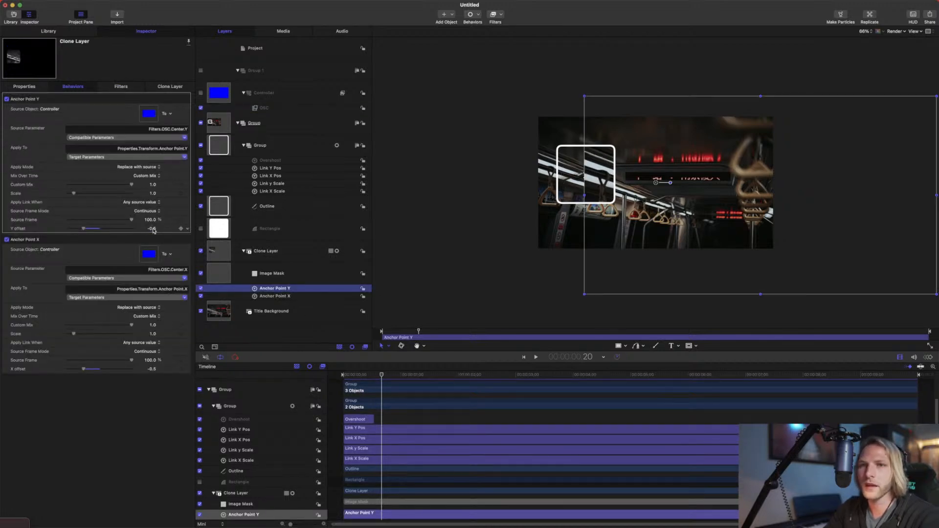
pyautogui.moveTo(83, 228); pyautogui.dragTo(85, 229)
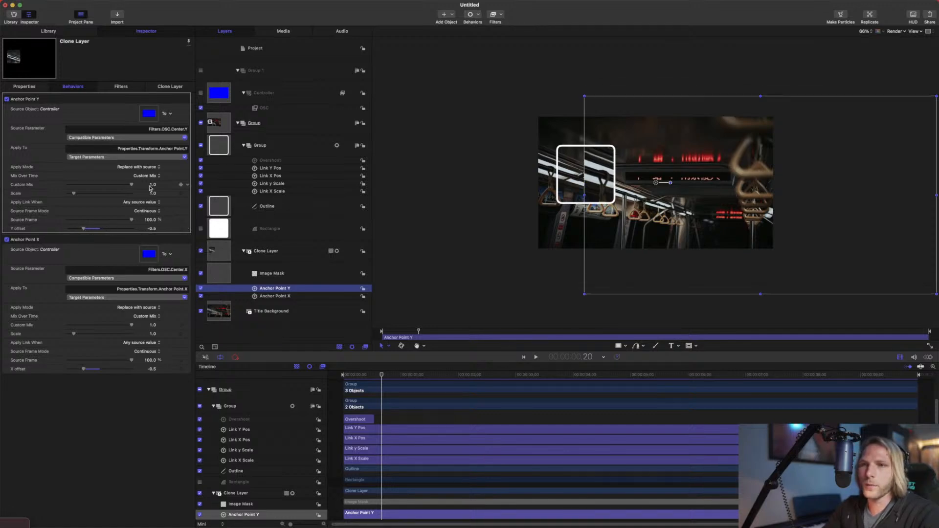
pyautogui.moveTo(152, 195); pyautogui.dragTo(154, 197)
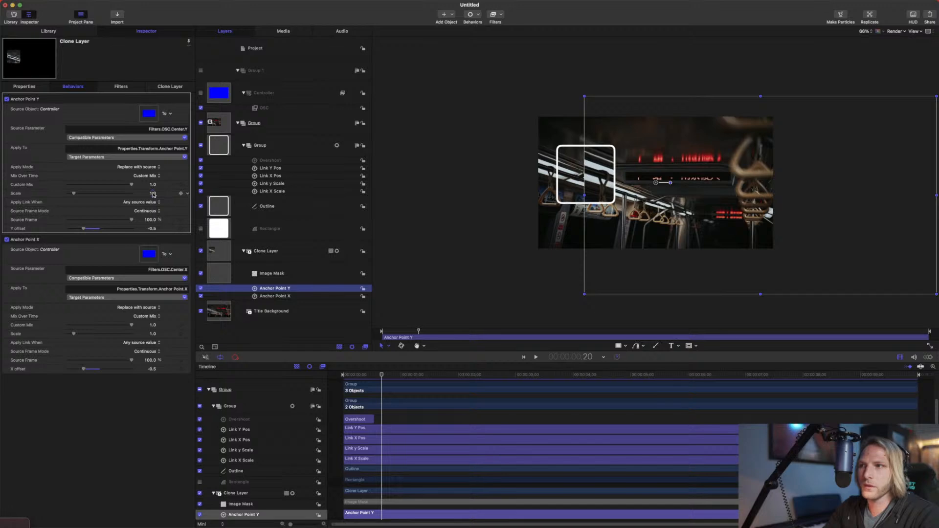
# Move the OSC center to about X -683, Y 416 px and, at frame 14, set the Anchor Point Y link's Scale to 0.6.
pyautogui.click(265, 109)
pyautogui.moveTo(586, 174); pyautogui.dragTo(587, 145)
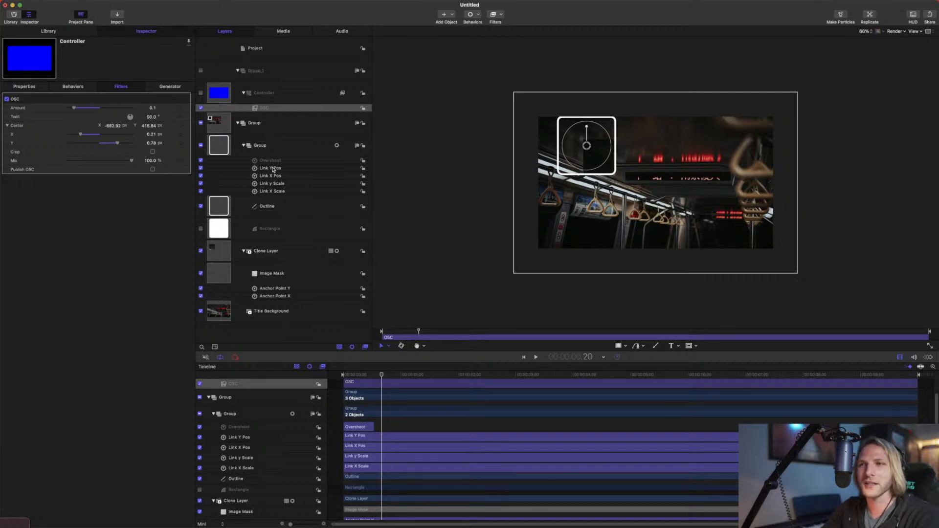
pyautogui.click(282, 289)
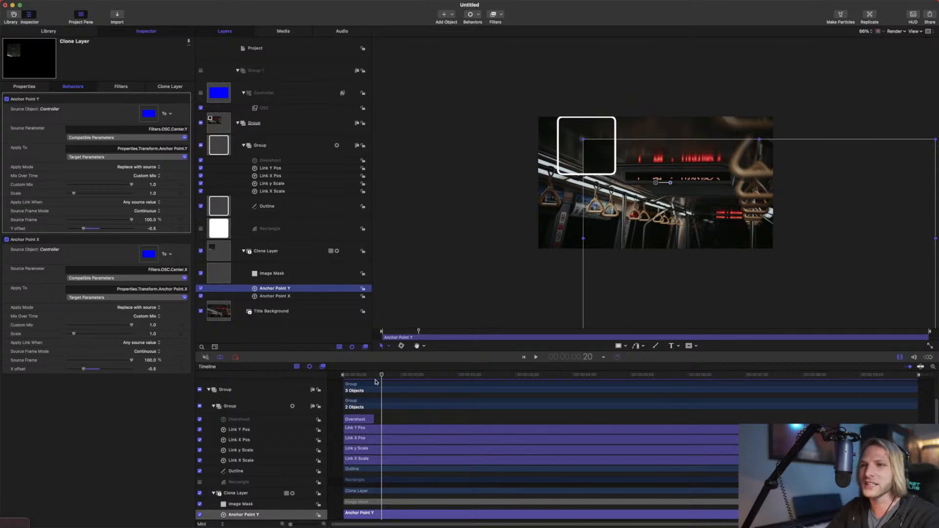
pyautogui.moveTo(374, 375)
pyautogui.mouseDown()
pyautogui.moveTo(357, 375)
pyautogui.moveTo(370, 376)
pyautogui.mouseUp()
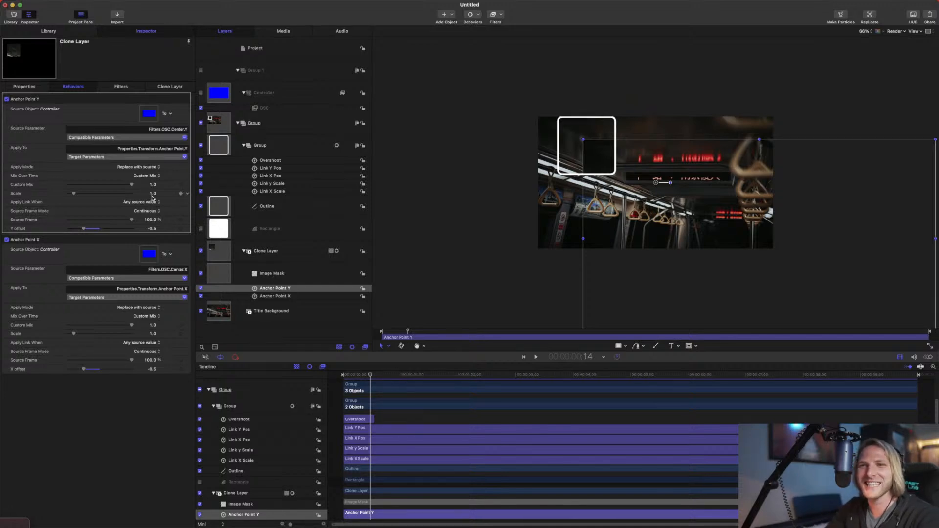
pyautogui.moveTo(152, 193); pyautogui.dragTo(153, 197)
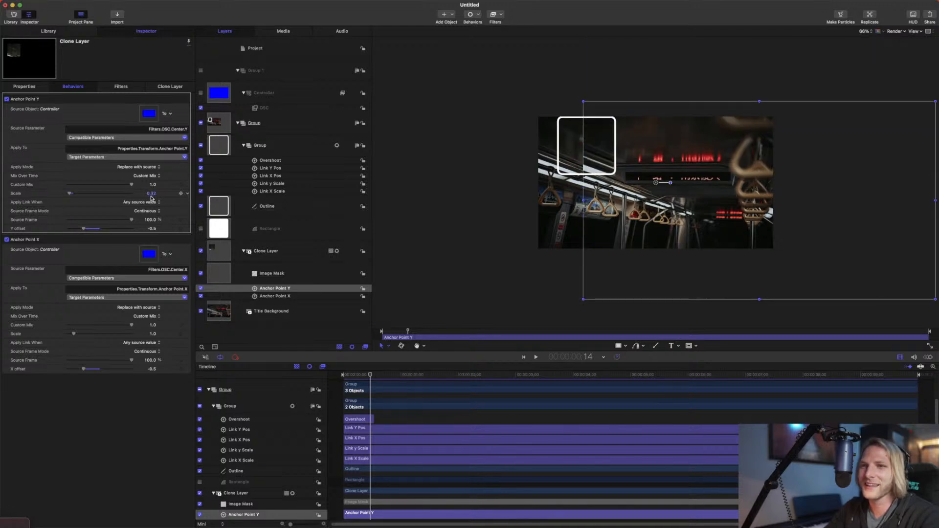
pyautogui.click(152, 194)
pyautogui.write('0.4')
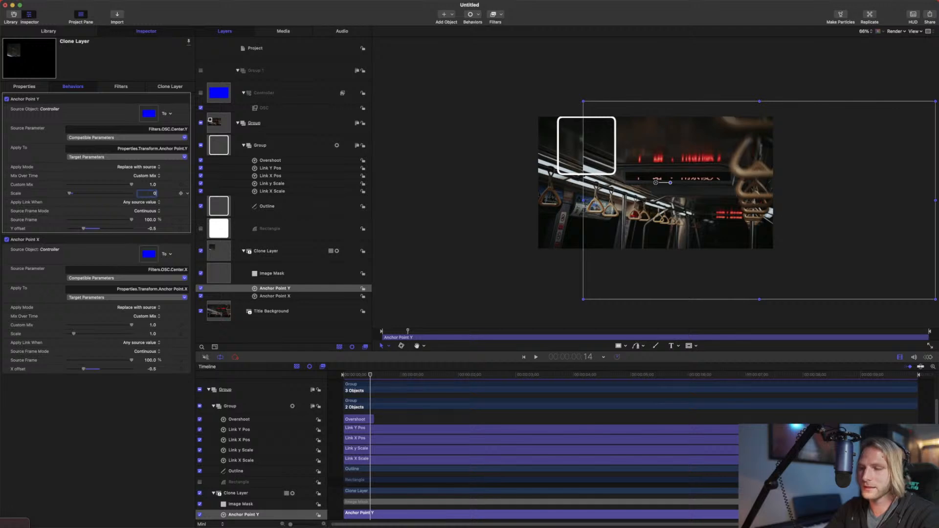
pyautogui.press('Return')
pyautogui.write('0.5')
pyautogui.press('Return')
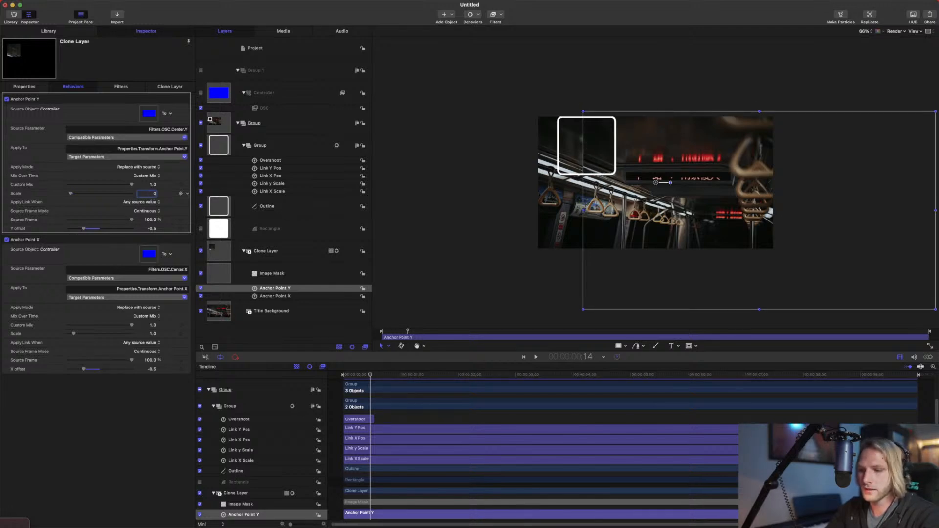
pyautogui.write('0.6')
pyautogui.press('Return')
pyautogui.moveTo(568, 102); pyautogui.dragTo(635, 128)
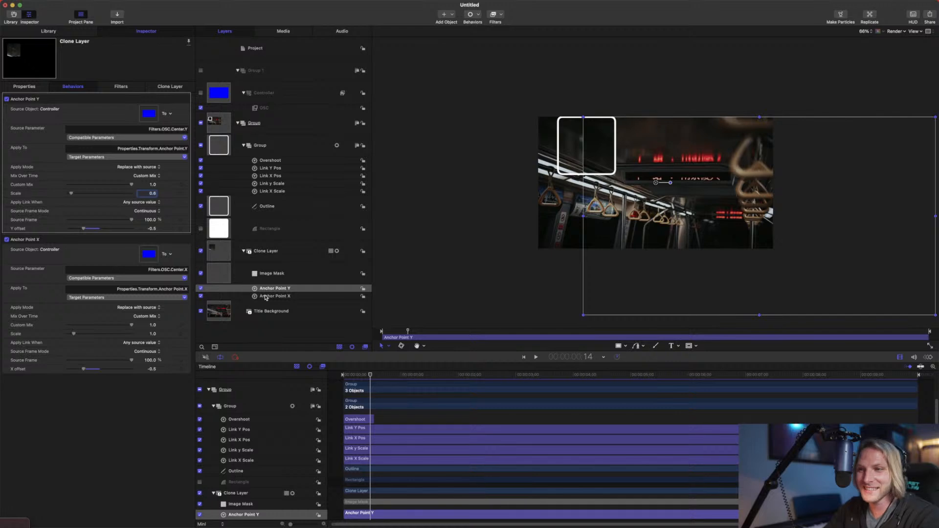
# Move the OSC center to about X -868, Y 419 px and set the Anchor Point X link's Scale to 0.6.
pyautogui.click(298, 109)
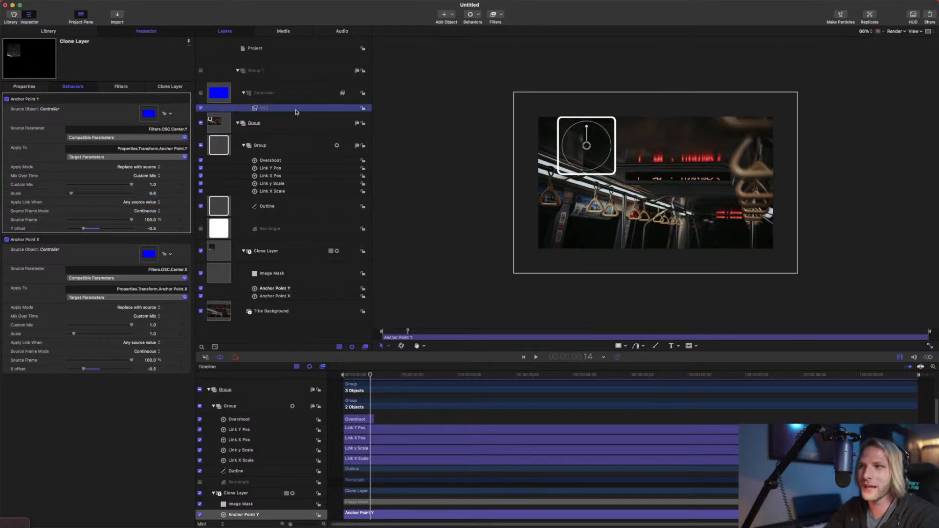
pyautogui.moveTo(587, 146); pyautogui.dragTo(568, 146)
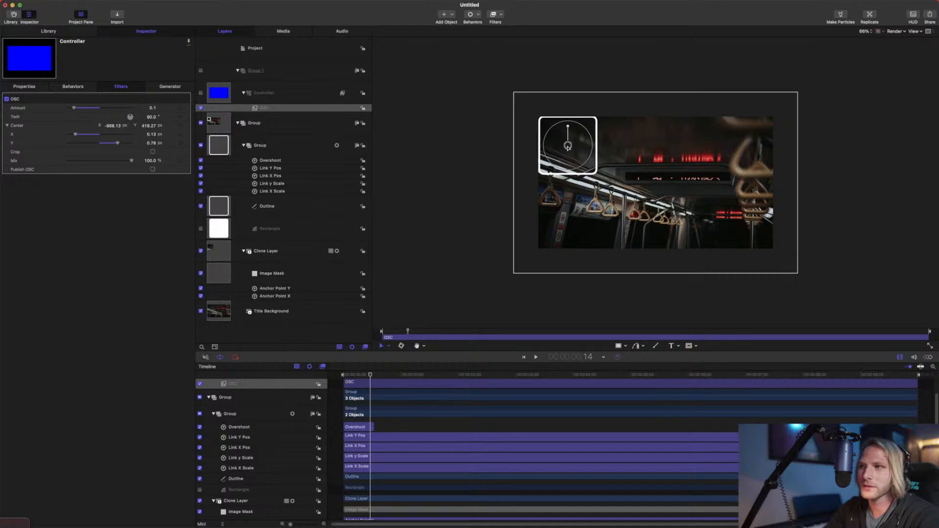
pyautogui.click(290, 296)
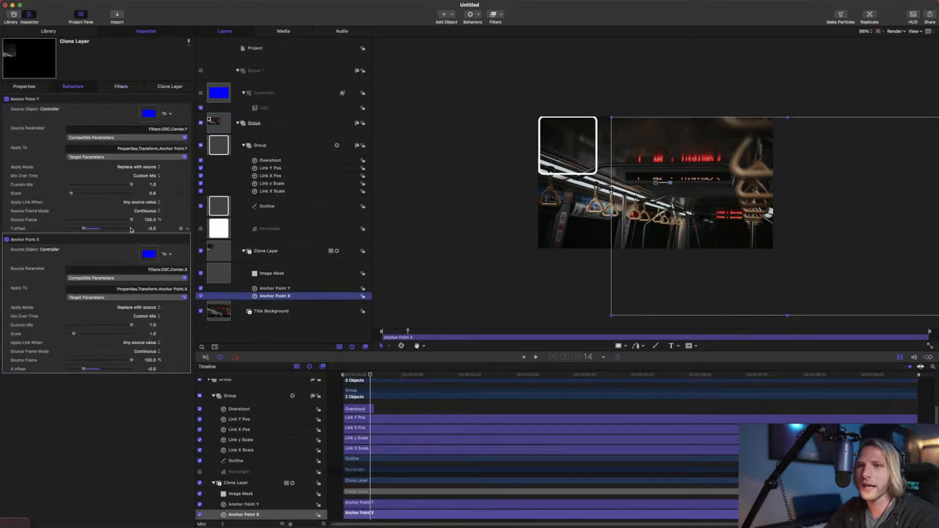
pyautogui.doubleClick(154, 335)
pyautogui.write('0.6')
pyautogui.press('Return')
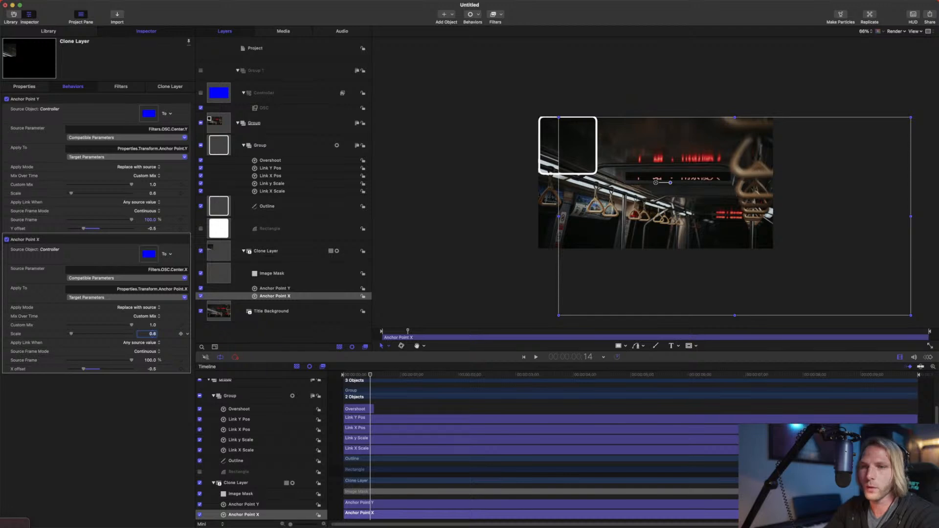
# Try several Scale values for the Anchor Point X link and settle on 0.45.
pyautogui.write('1')
pyautogui.press('Return')
pyautogui.doubleClick(152, 334)
pyautogui.write('0')
pyautogui.press('Return')
pyautogui.write('.4')
pyautogui.press('Return')
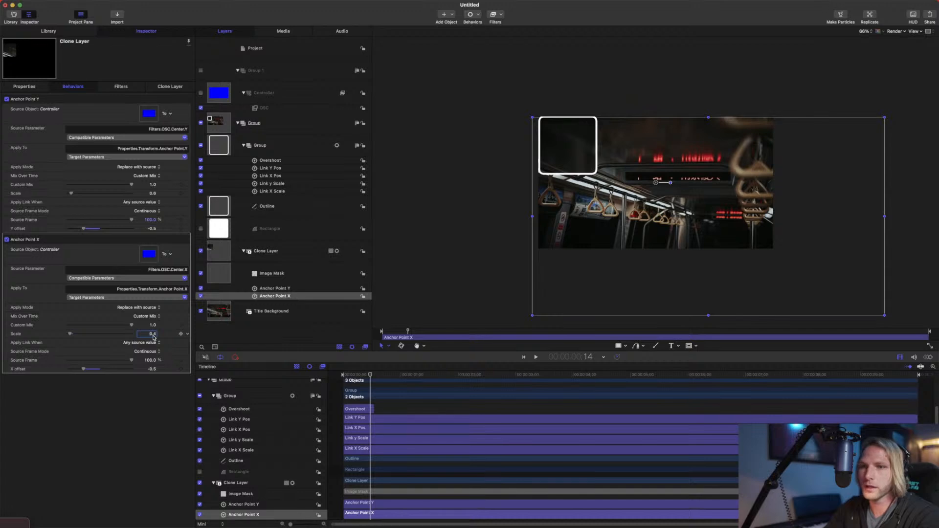
pyautogui.write('.3')
pyautogui.press('Return')
pyautogui.write('.5')
pyautogui.press('Return')
pyautogui.write('.45')
pyautogui.press('Return')
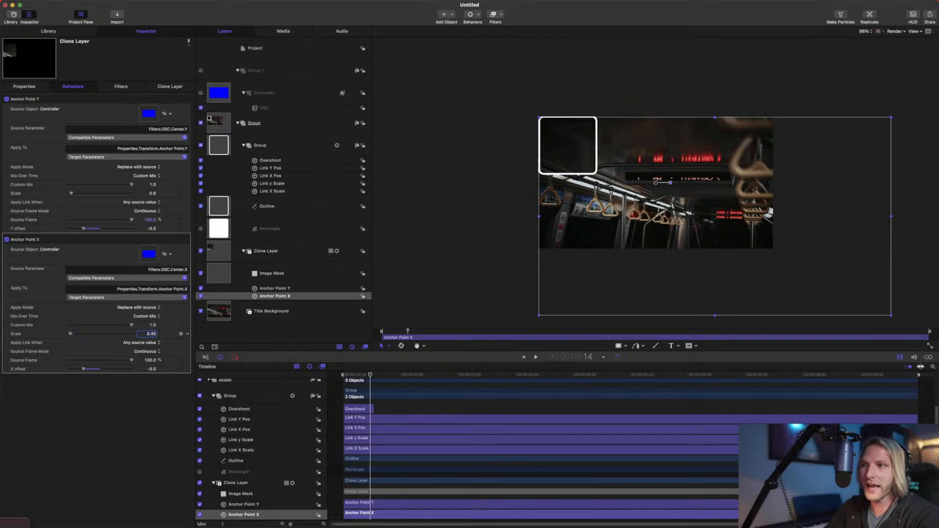
# Move the OSC center to about X 33, Y 31 px and play back the magnifier's opening animation.
pyautogui.click(287, 108)
pyautogui.moveTo(568, 146); pyautogui.dragTo(658, 180)
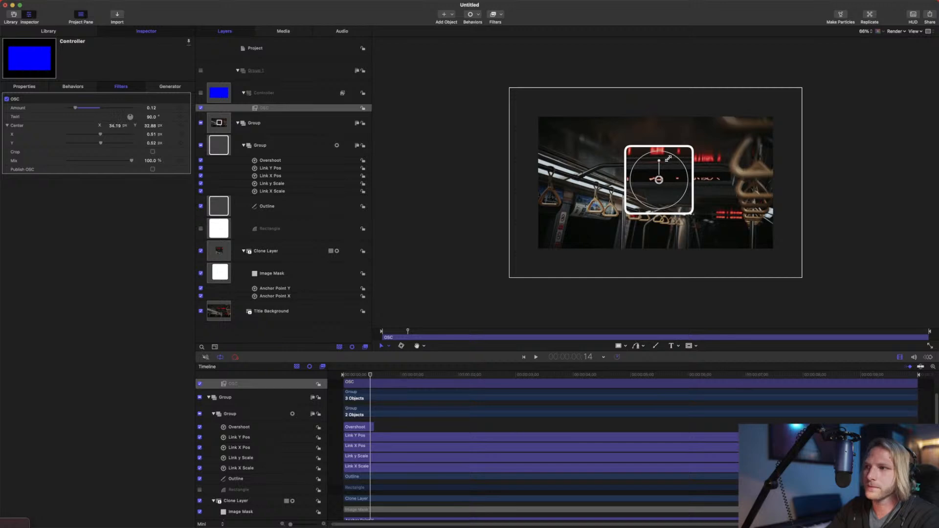
pyautogui.press('space')
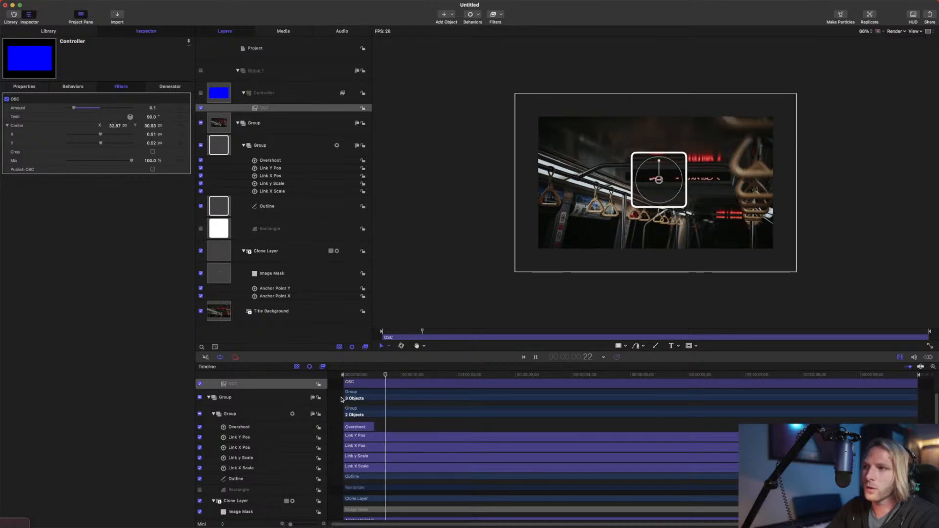
pyautogui.moveTo(367, 375); pyautogui.dragTo(337, 375)
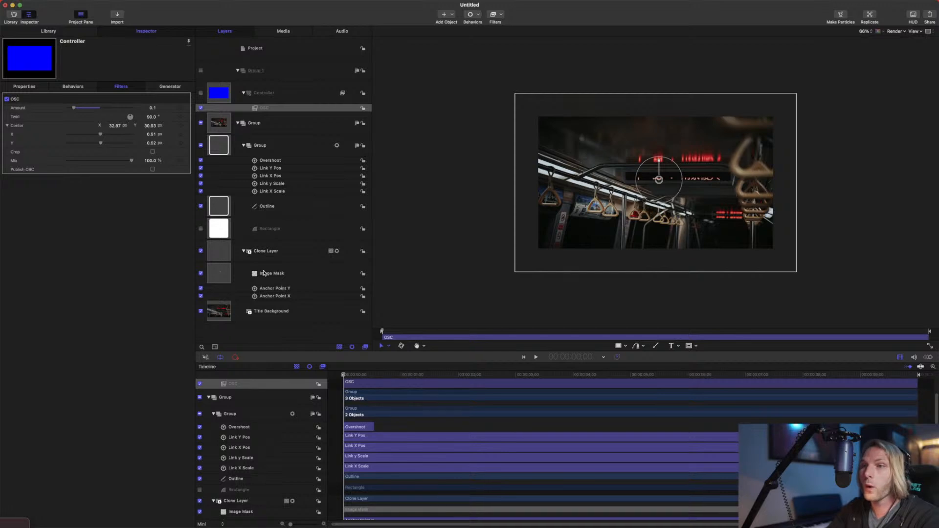
# Reset the OSC filter's center to X 0, Y 0 px.
pyautogui.click(265, 250)
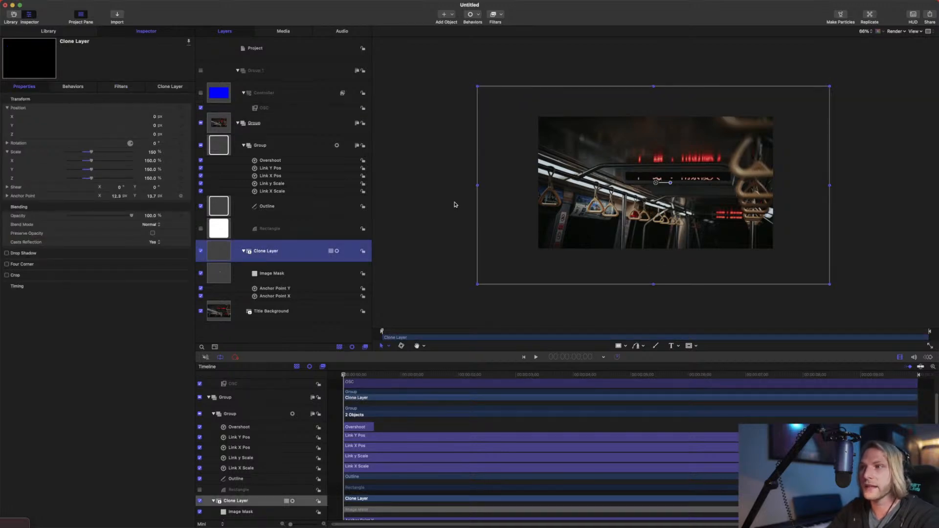
pyautogui.click(283, 109)
pyautogui.click(188, 129)
pyautogui.click(195, 131)
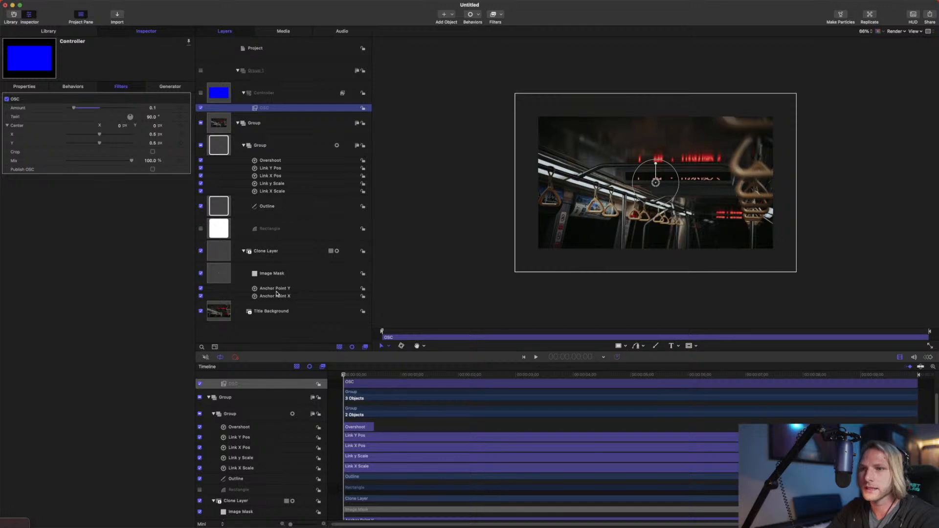
# Save the project as a title template named Magnify in the Tutorials category.
pyautogui.click(268, 278)
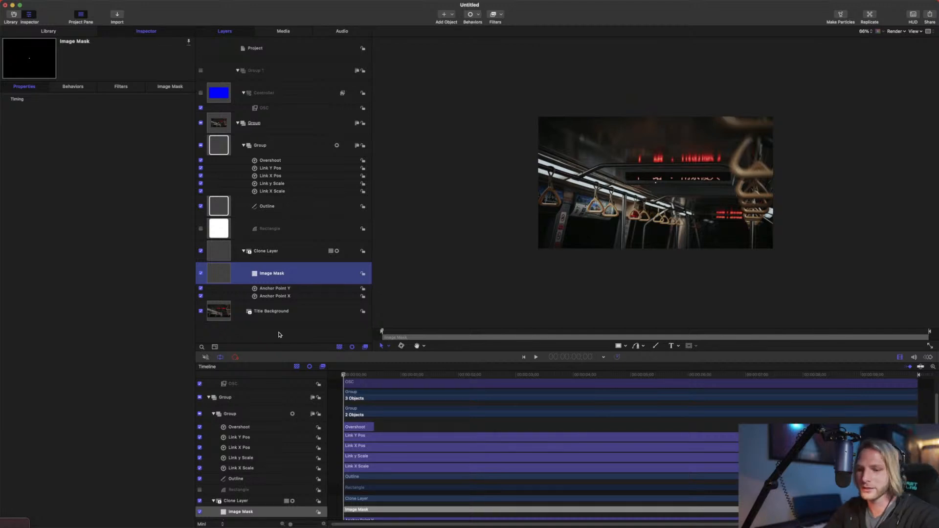
pyautogui.press('super+s')
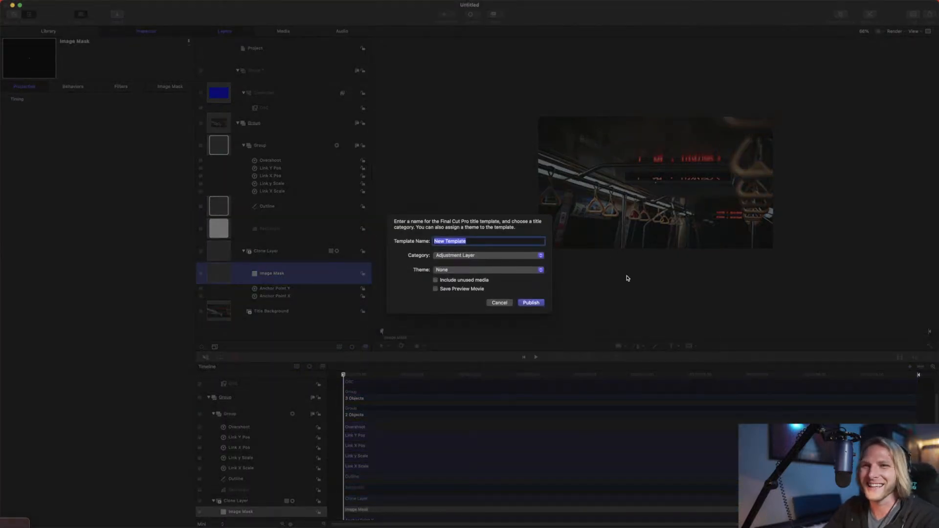
pyautogui.click(474, 257)
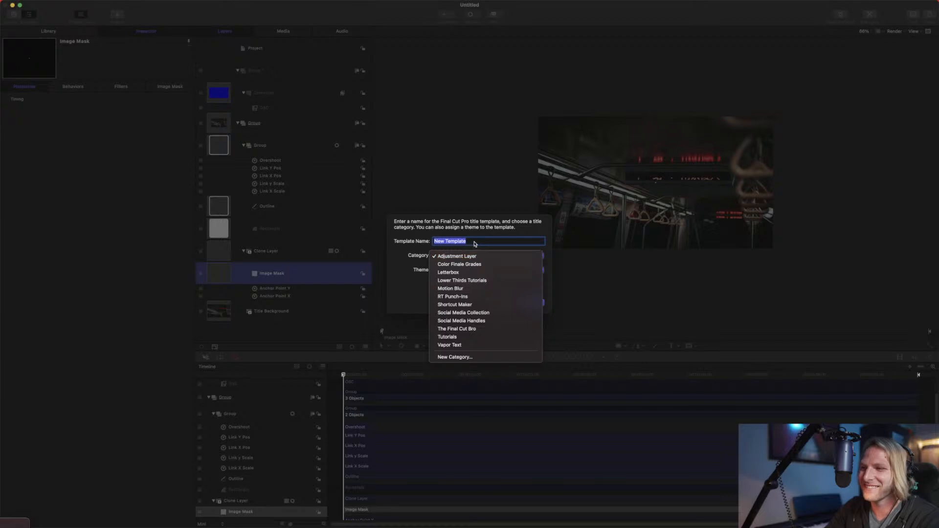
pyautogui.click(480, 338)
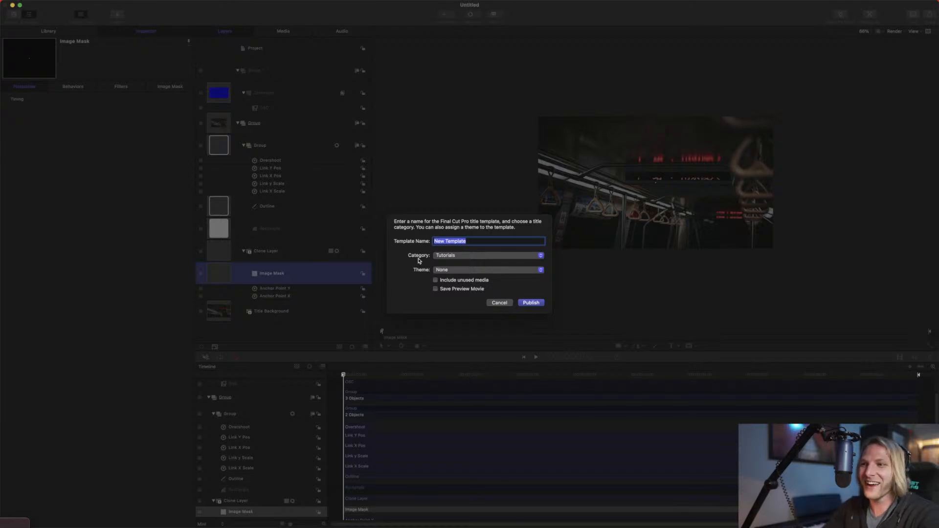
pyautogui.write('Magnify')
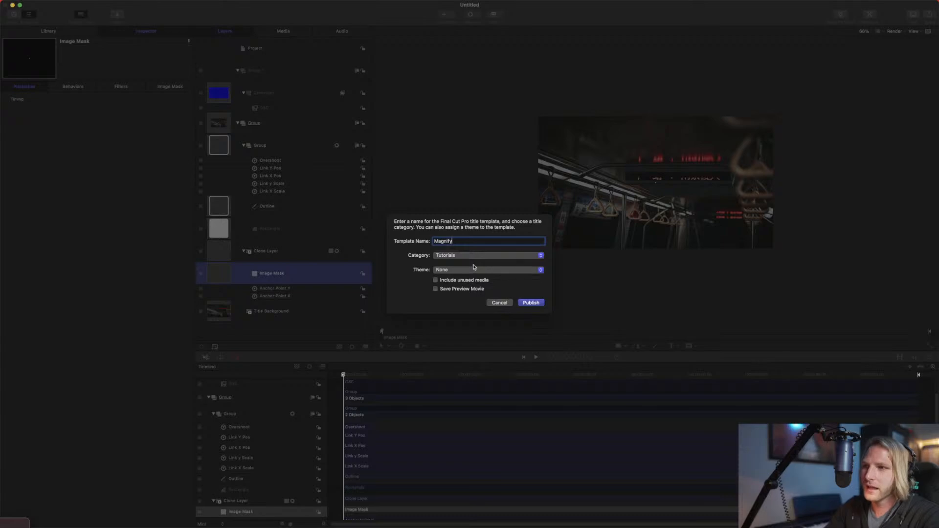
pyautogui.click(532, 303)
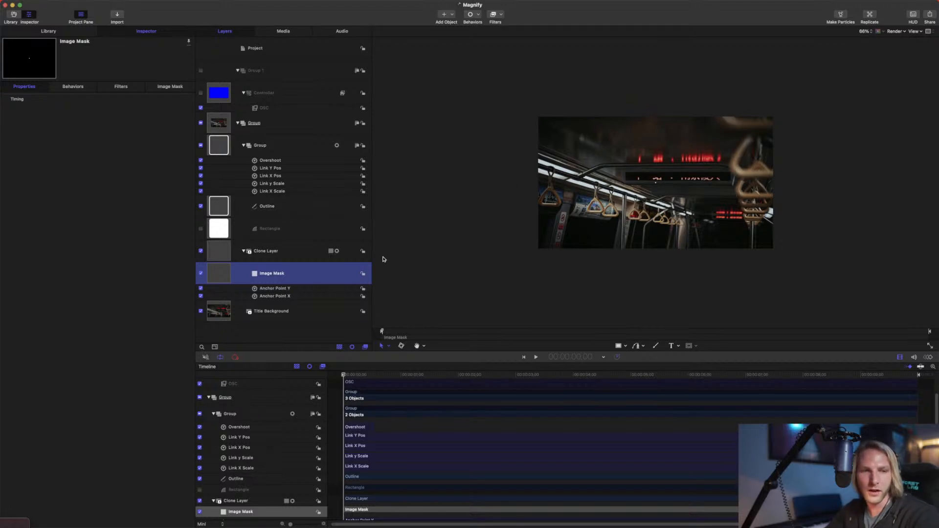
# Add an Overshoot parameter behavior to the Clone Layer's Scale.
pyautogui.click(340, 373)
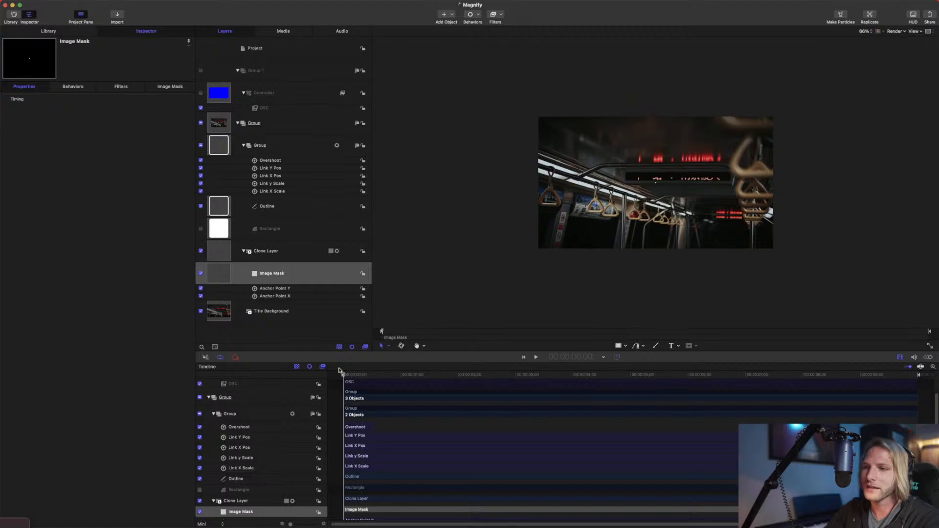
pyautogui.click(272, 244)
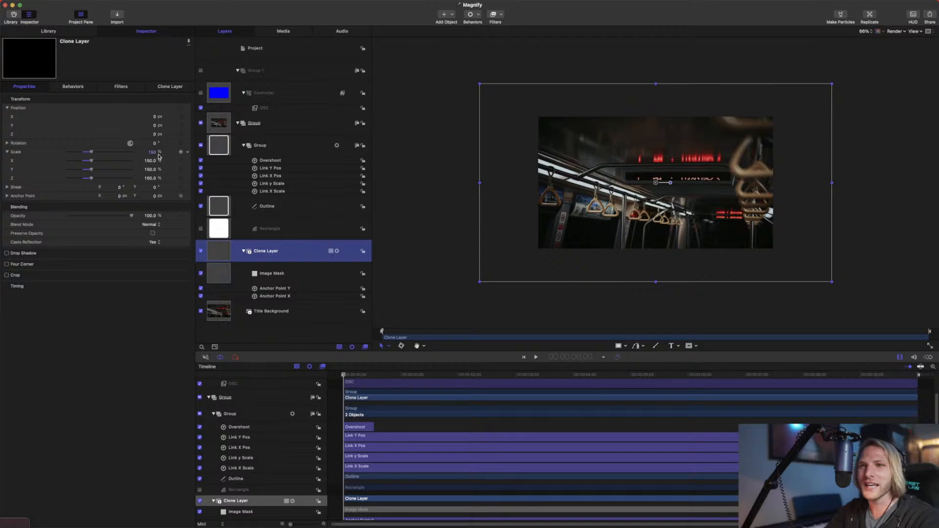
pyautogui.click(187, 153)
pyautogui.moveTo(241, 234)
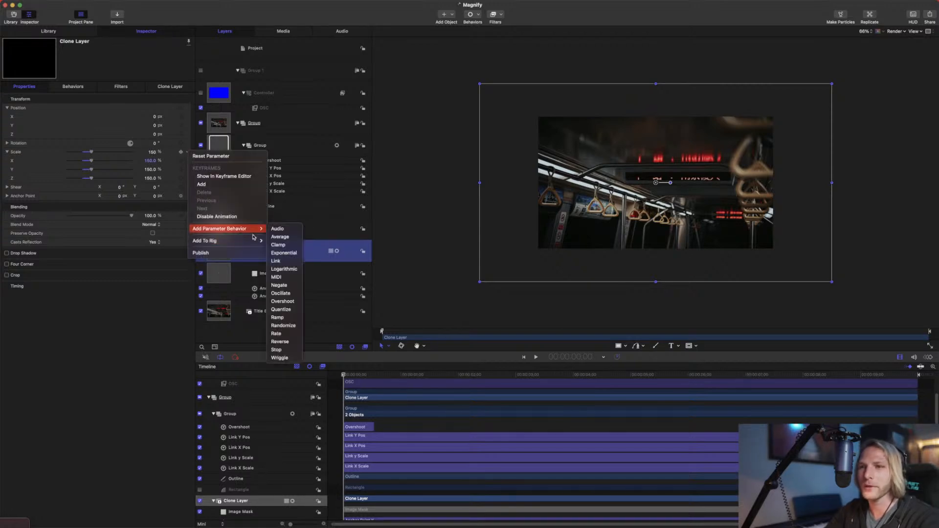
pyautogui.click(292, 303)
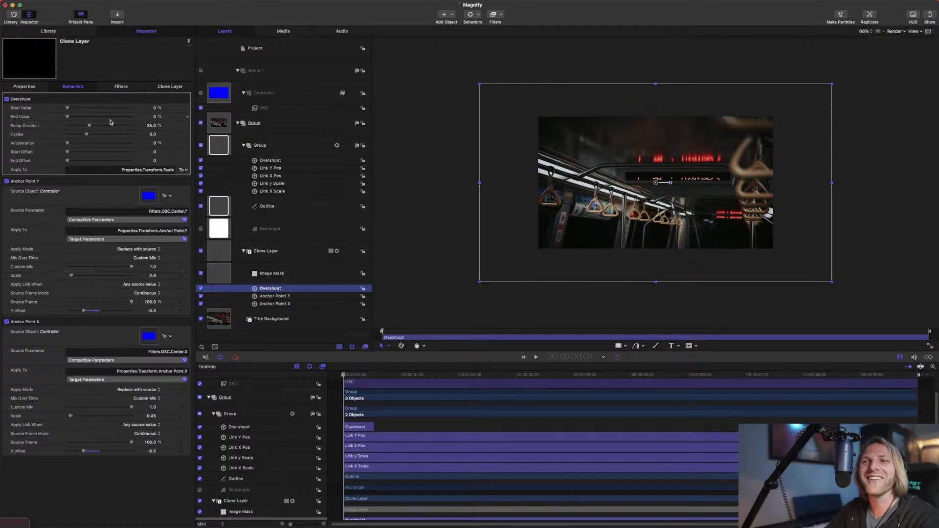
# Set the Clone Layer Overshoot's Start Value to -50% and play back the animation.
pyautogui.click(19, 110)
pyautogui.click(155, 108)
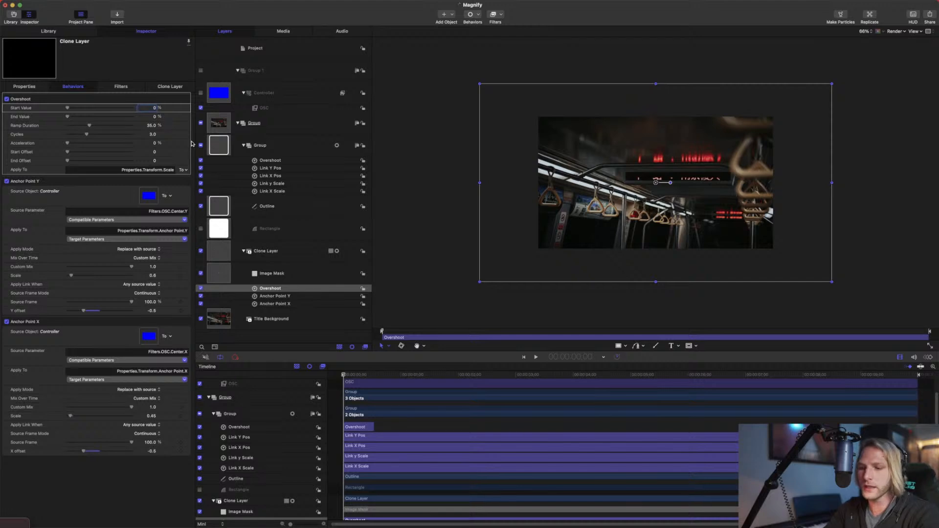
pyautogui.write('-50')
pyautogui.press('Return')
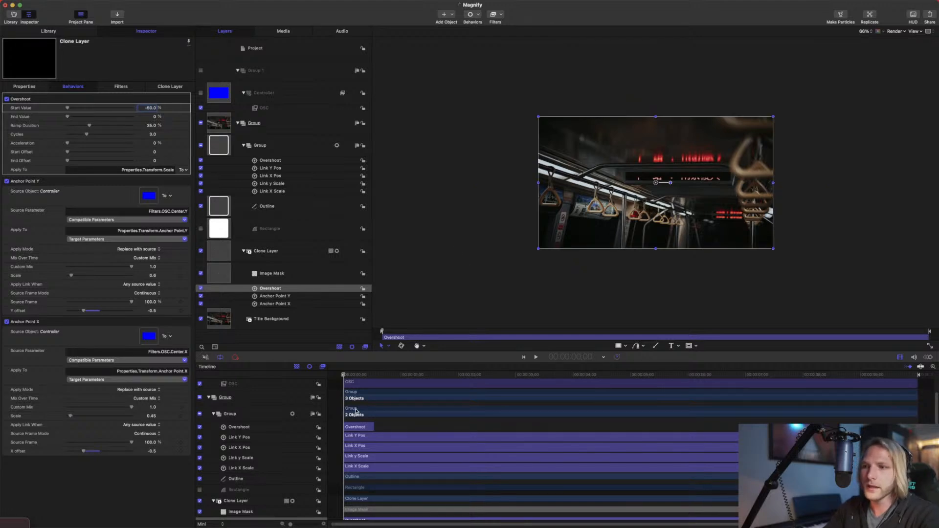
pyautogui.press('space')
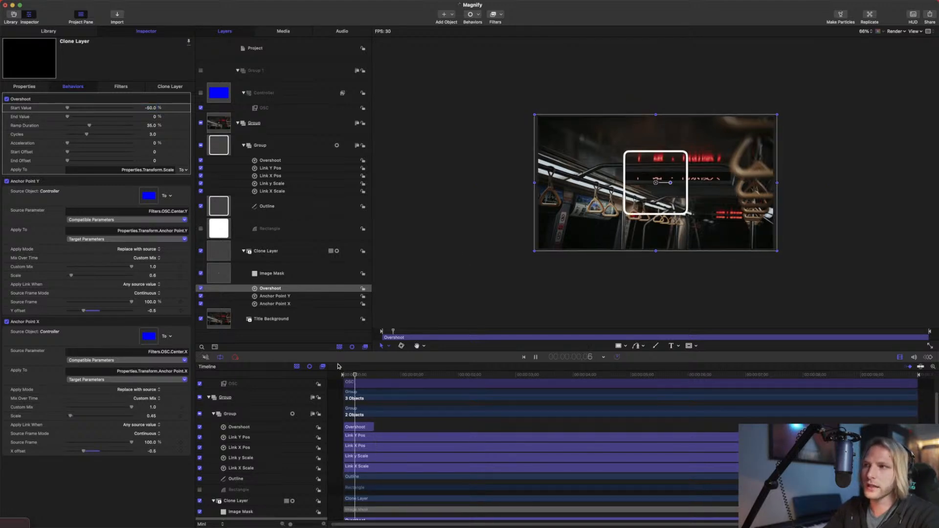
pyautogui.press('space')
# Trim the end of the Clone Layer's Overshoot behavior at frame 16 and play back the animation.
pyautogui.moveTo(370, 374)
pyautogui.mouseDown()
pyautogui.moveTo(346, 376)
pyautogui.moveTo(382, 376)
pyautogui.moveTo(374, 378)
pyautogui.mouseUp()
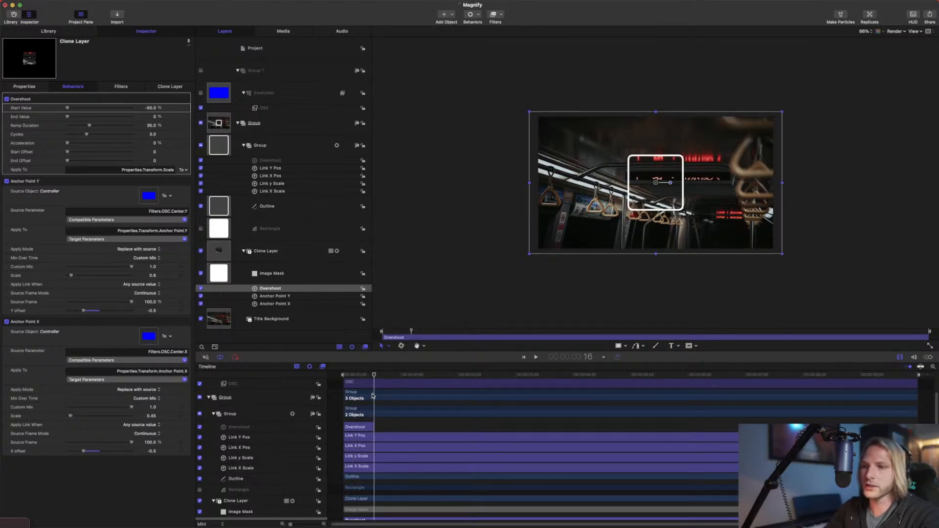
pyautogui.click(281, 290)
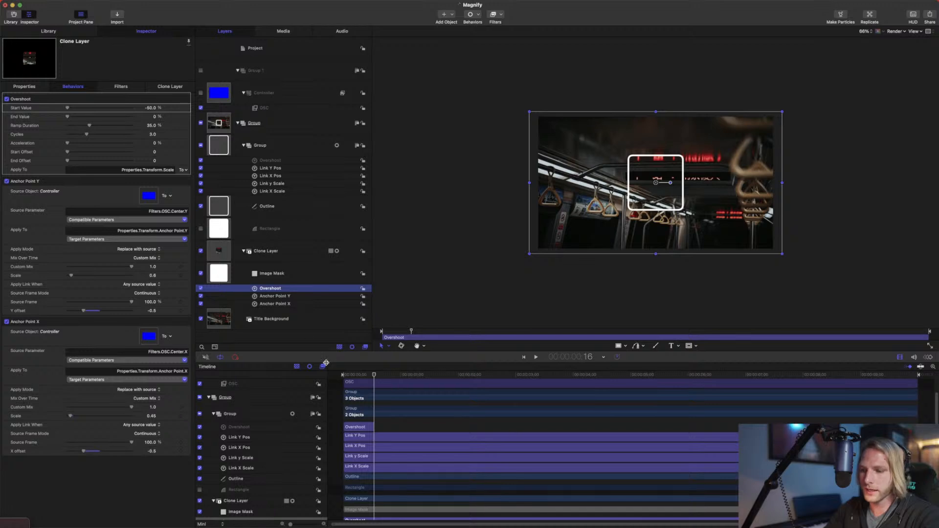
pyautogui.scroll(-2, 347, 437)
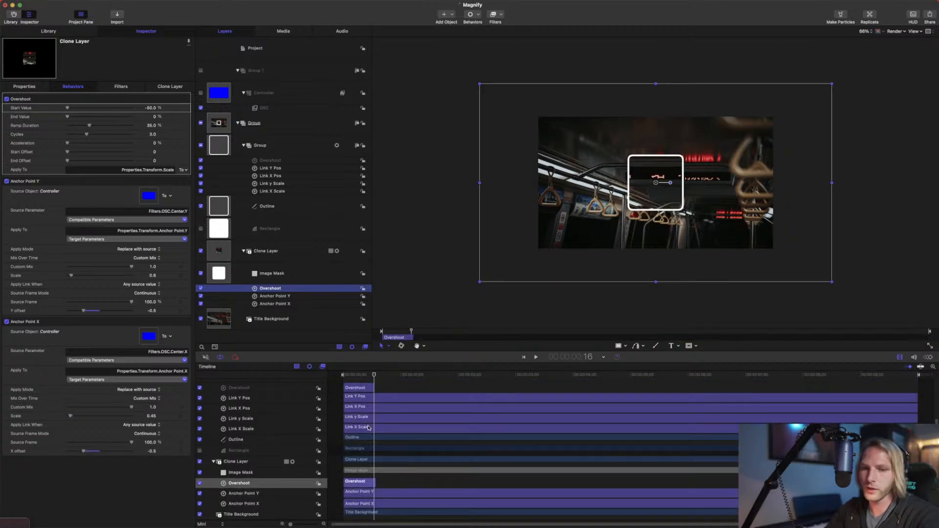
pyautogui.press('space')
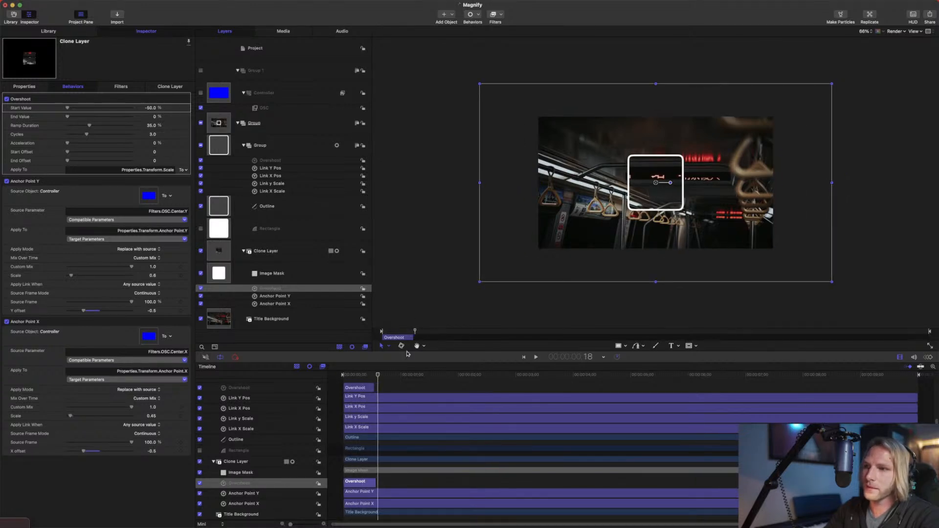
pyautogui.moveTo(375, 376); pyautogui.dragTo(352, 376)
pyautogui.press('space')
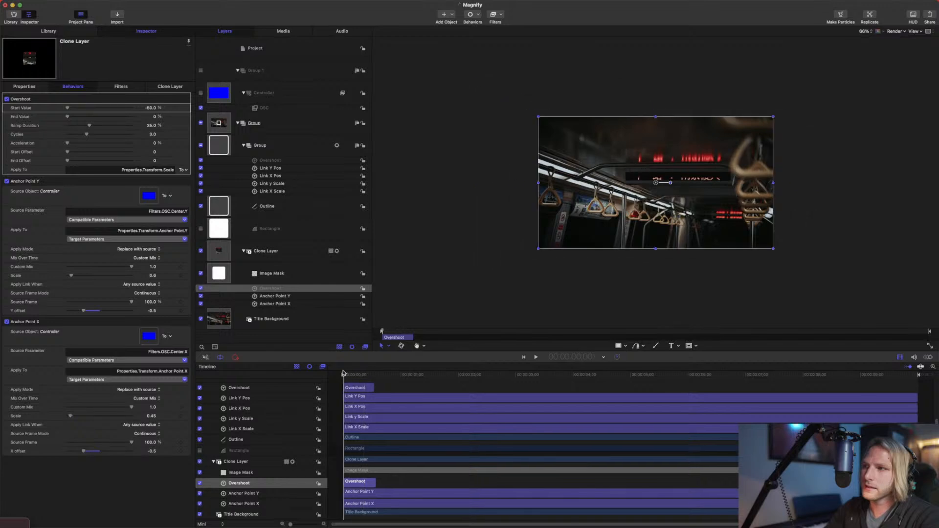
pyautogui.press('space')
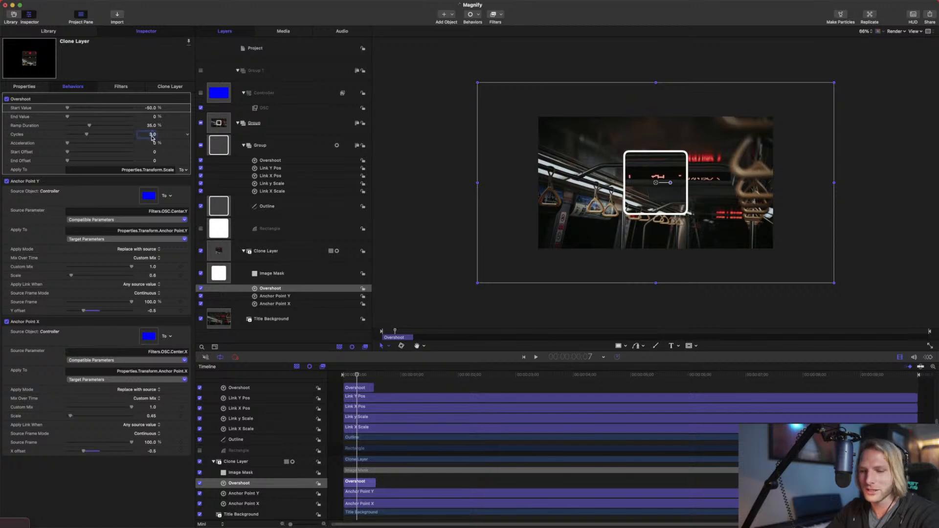
# Set the Clone Layer Overshoot's Cycles to 1 and review the opening animation.
pyautogui.write('1')
pyautogui.press('Return')
pyautogui.moveTo(357, 375); pyautogui.dragTo(312, 371)
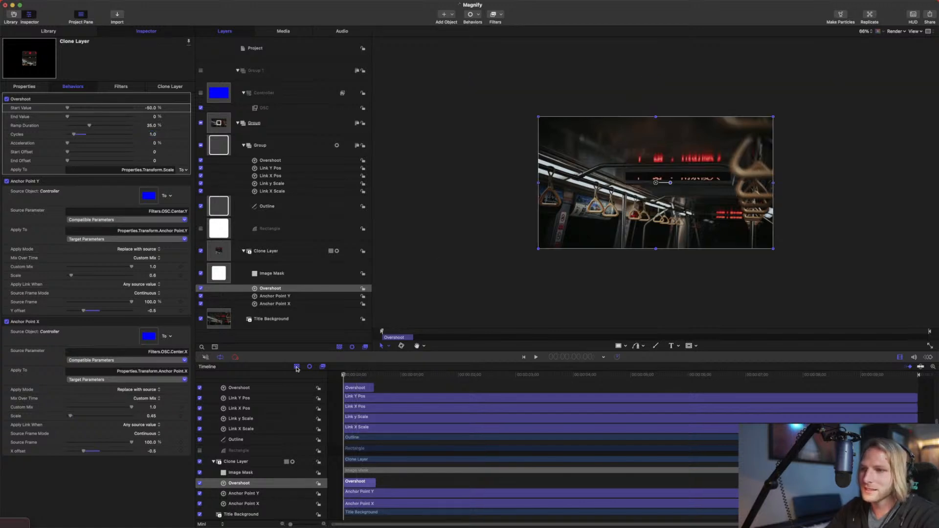
pyautogui.press('space')
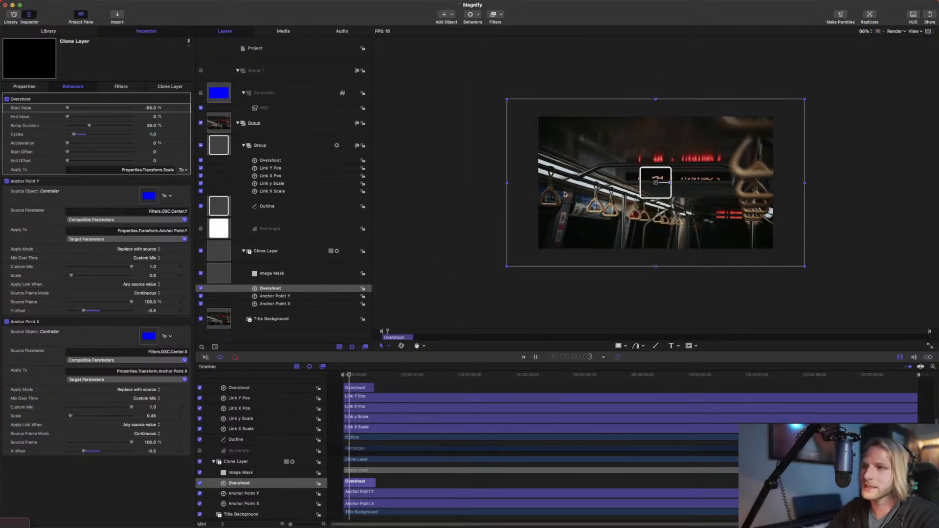
pyautogui.press('space')
pyautogui.moveTo(381, 375); pyautogui.dragTo(354, 373)
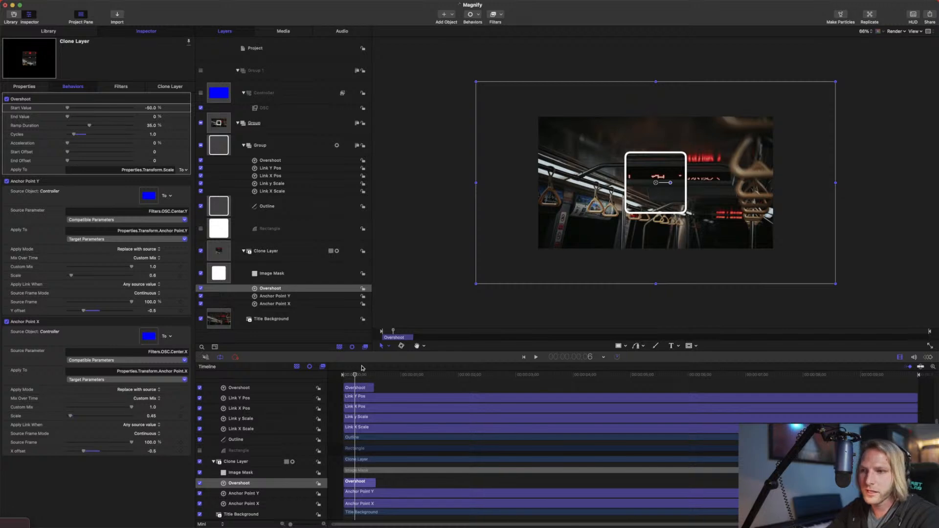
pyautogui.moveTo(363, 374); pyautogui.dragTo(268, 367)
pyautogui.press('space')
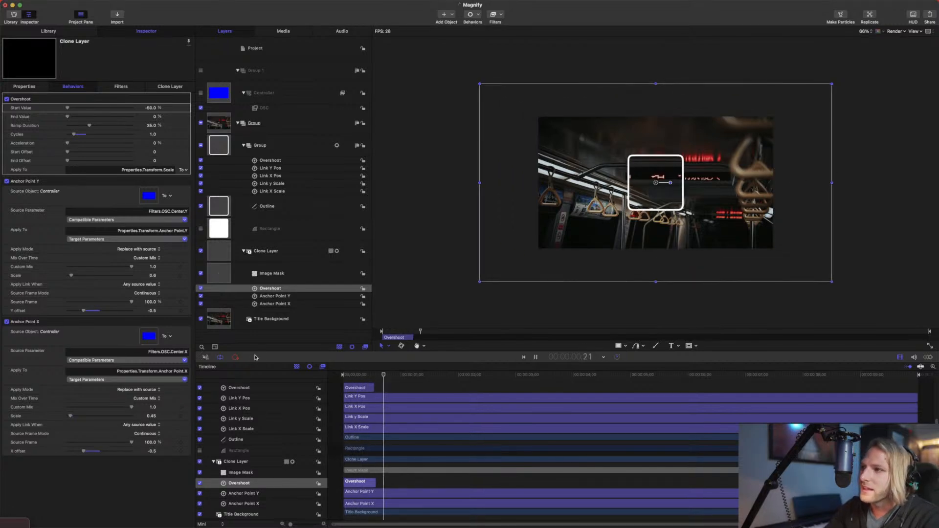
pyautogui.press('space')
# Shorten the Clone Layer's Overshoot bar slightly to end level with the outline group's Overshoot, and check the frames around its end.
pyautogui.click(355, 375)
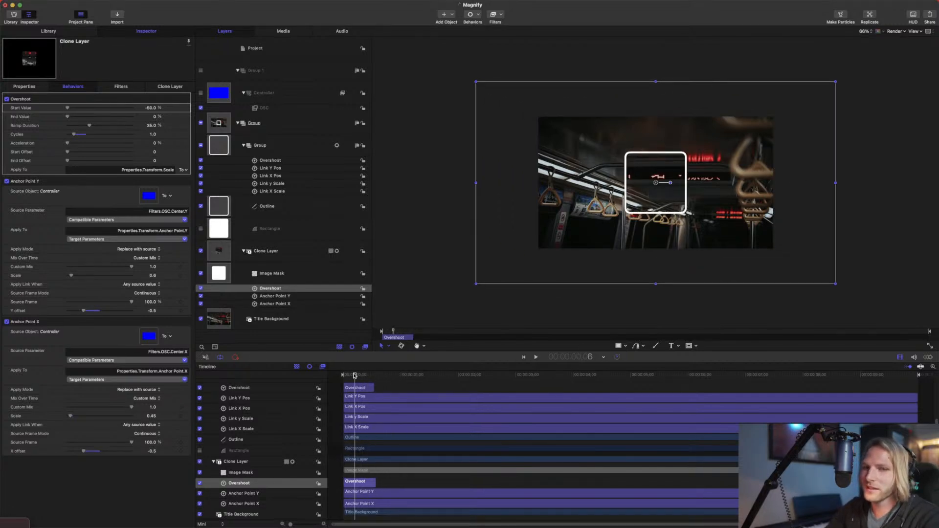
pyautogui.moveTo(355, 375)
pyautogui.mouseDown()
pyautogui.moveTo(342, 376)
pyautogui.moveTo(394, 386)
pyautogui.moveTo(349, 385)
pyautogui.moveTo(359, 377)
pyautogui.moveTo(347, 401)
pyautogui.moveTo(374, 376)
pyautogui.moveTo(343, 378)
pyautogui.moveTo(371, 376)
pyautogui.mouseUp()
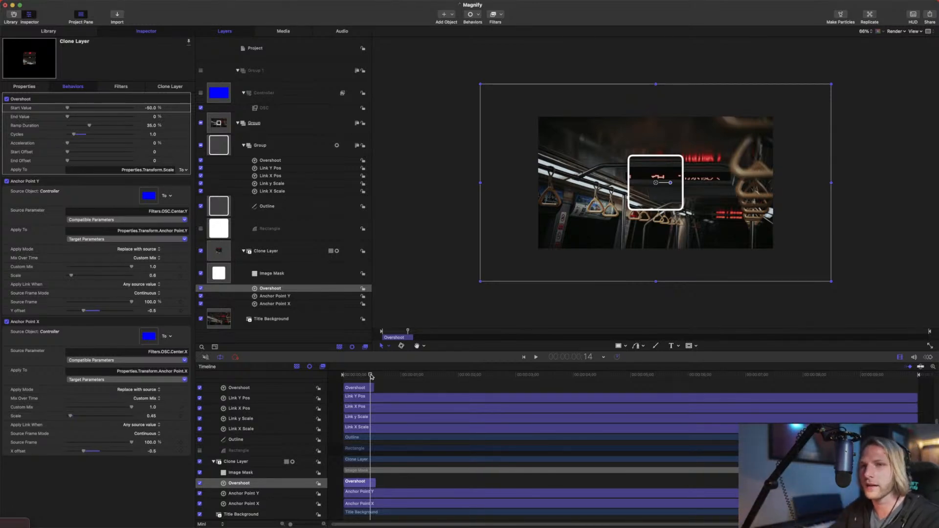
pyautogui.moveTo(371, 376)
pyautogui.mouseDown()
pyautogui.moveTo(387, 375)
pyautogui.moveTo(374, 374)
pyautogui.mouseUp()
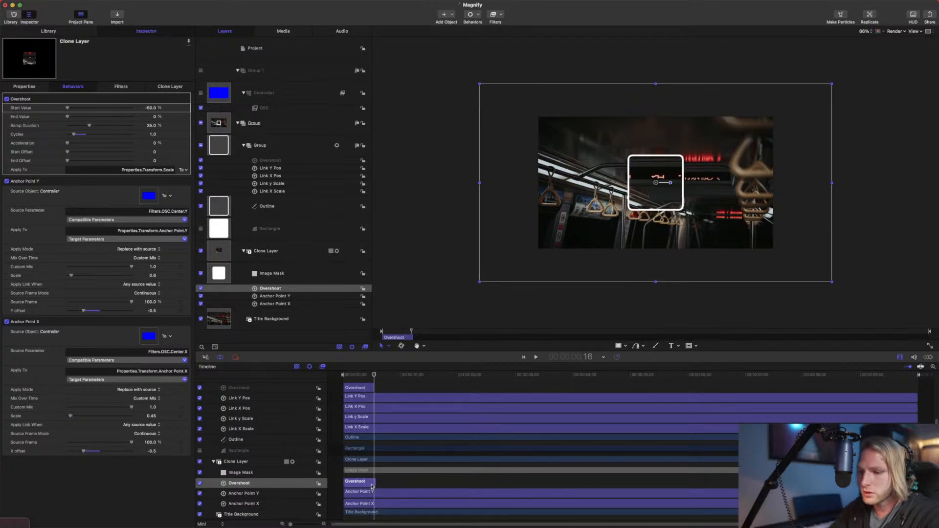
pyautogui.moveTo(375, 485); pyautogui.dragTo(373, 485)
pyautogui.moveTo(374, 376); pyautogui.dragTo(383, 376)
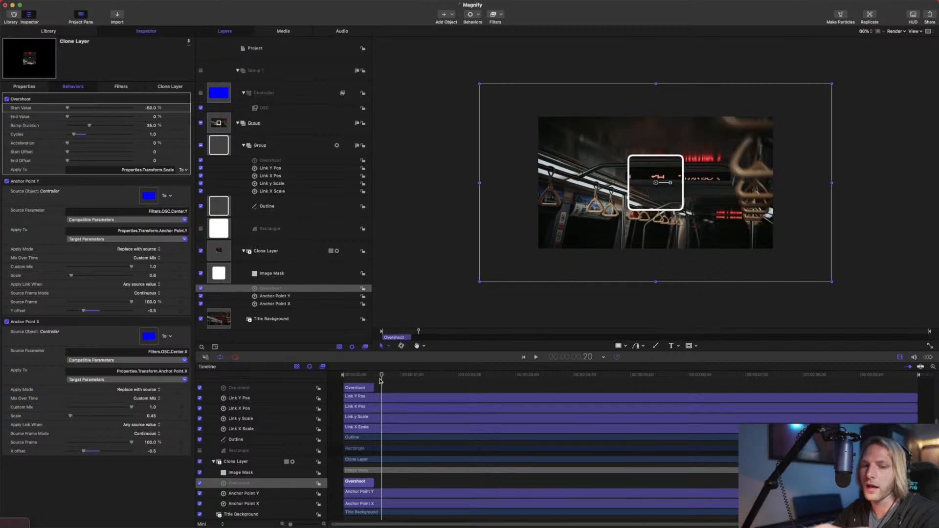
pyautogui.moveTo(381, 376); pyautogui.dragTo(376, 379)
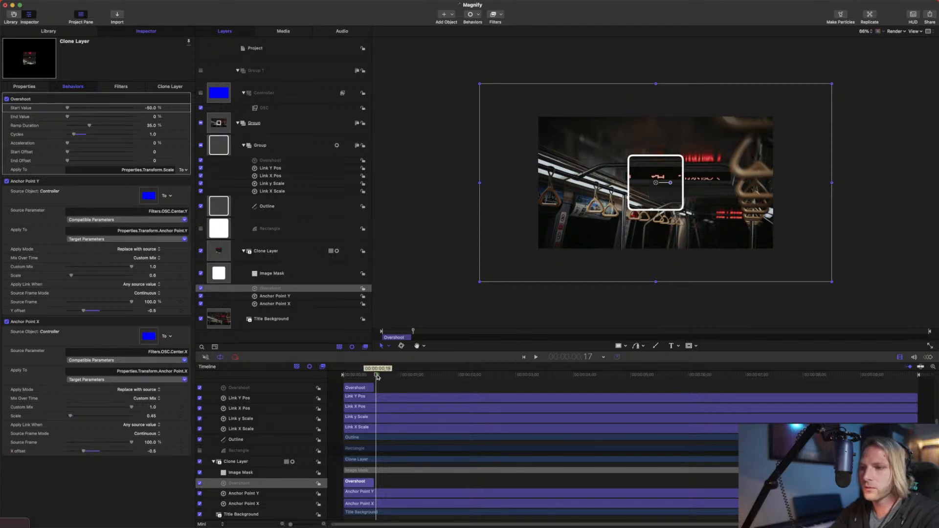
# Add a project marker at frame 17, set its type to Build In - Optional, and play the animation past it.
pyautogui.click(381, 376)
pyautogui.doubleClick(377, 375)
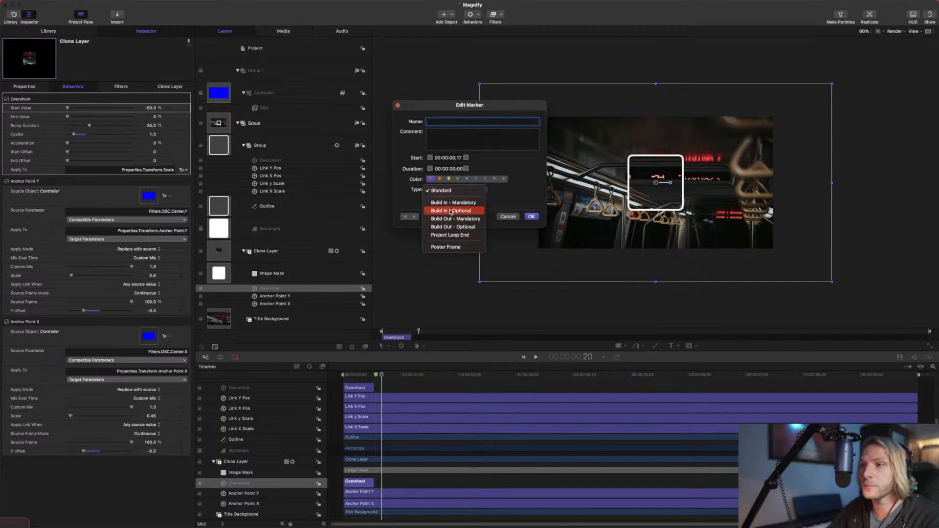
pyautogui.click(450, 211)
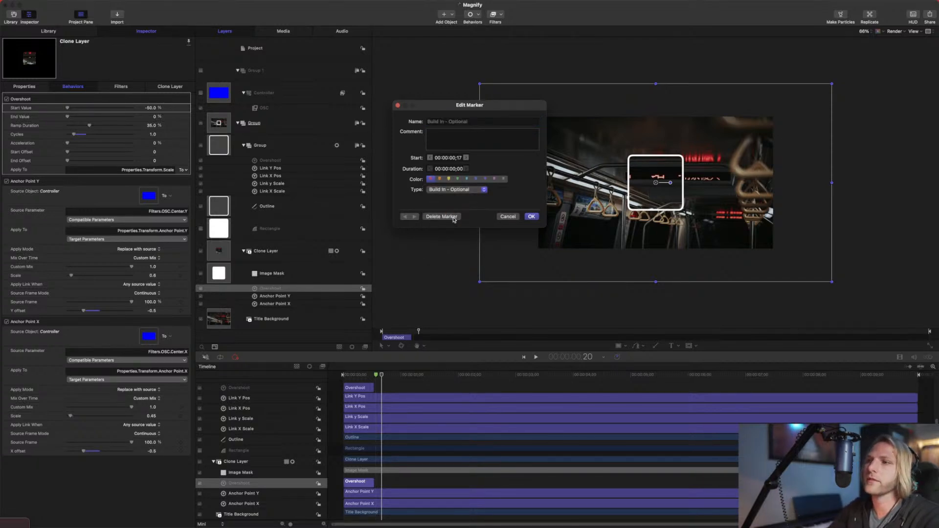
pyautogui.click(532, 216)
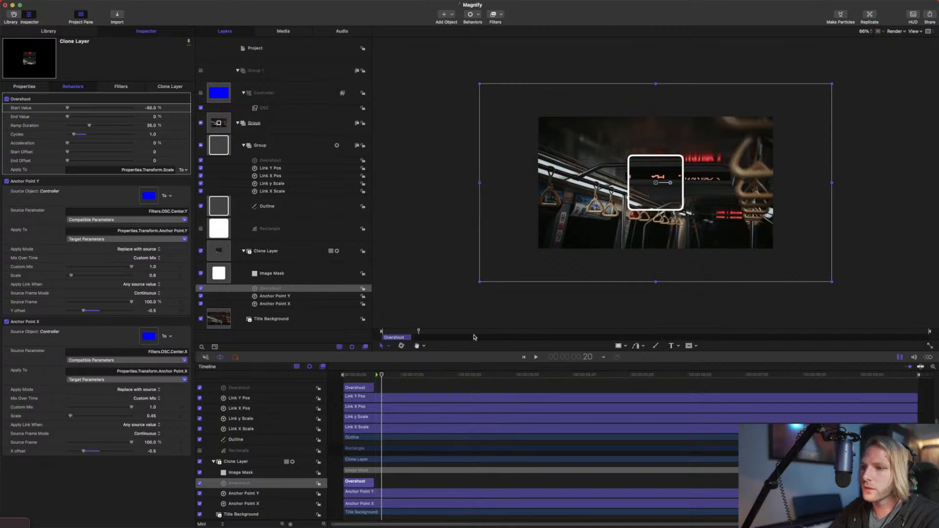
pyautogui.press('space')
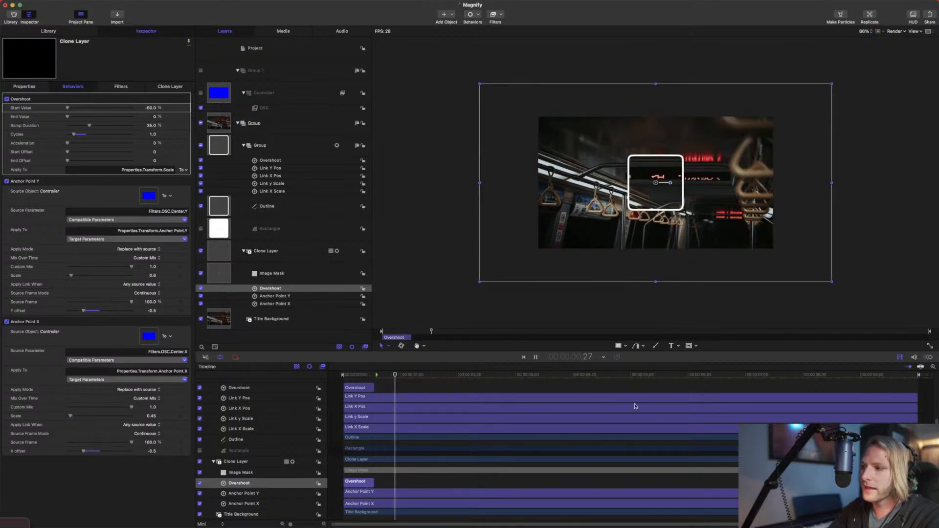
pyautogui.press('space')
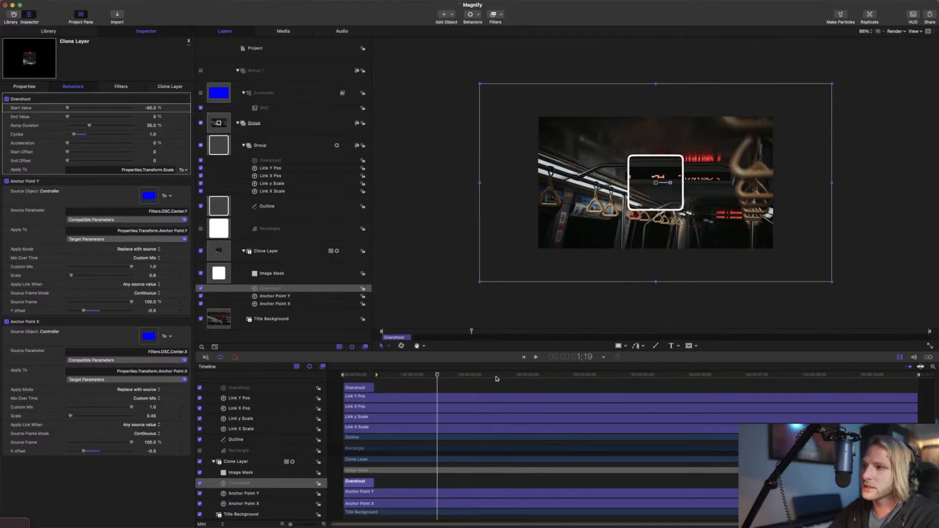
# Duplicate the outline group's Overshoot behavior and move the copy to the end of the timeline, starting at 9;14.
pyautogui.moveTo(496, 378); pyautogui.dragTo(676, 368)
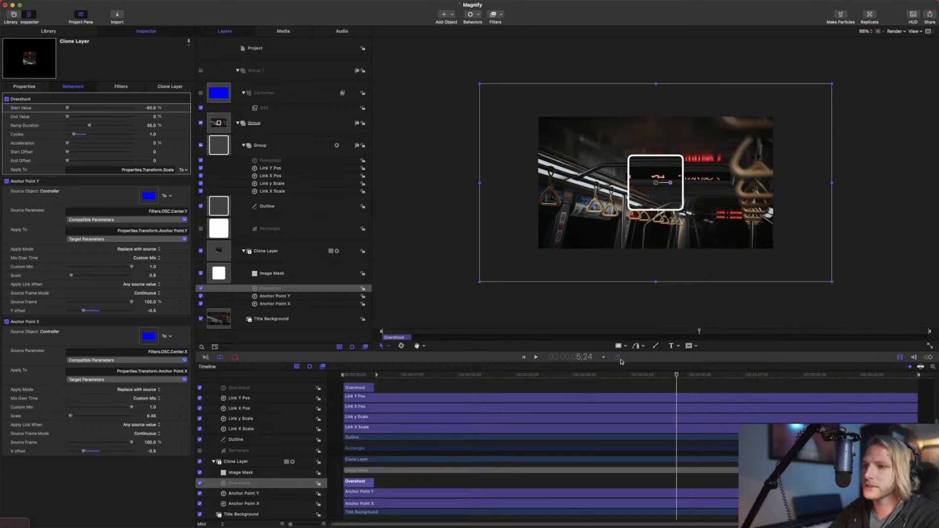
pyautogui.click(355, 390)
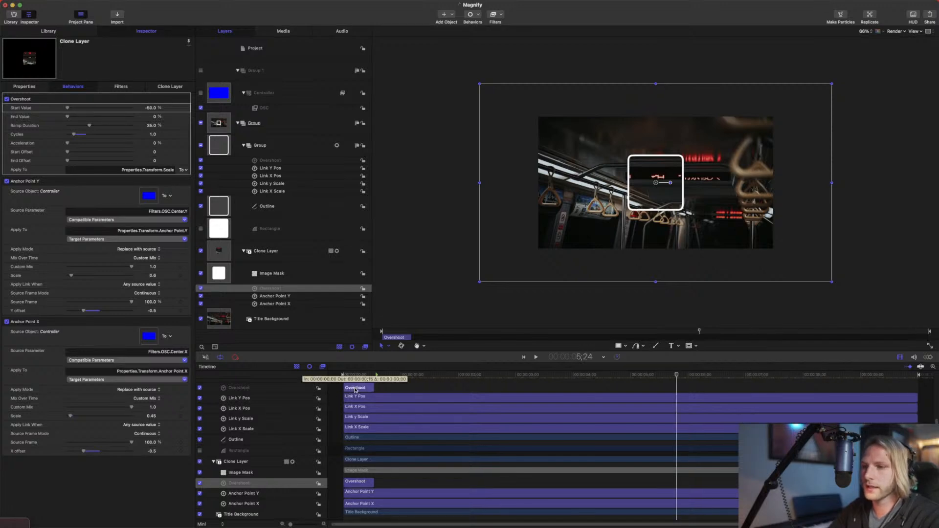
pyautogui.click(361, 376)
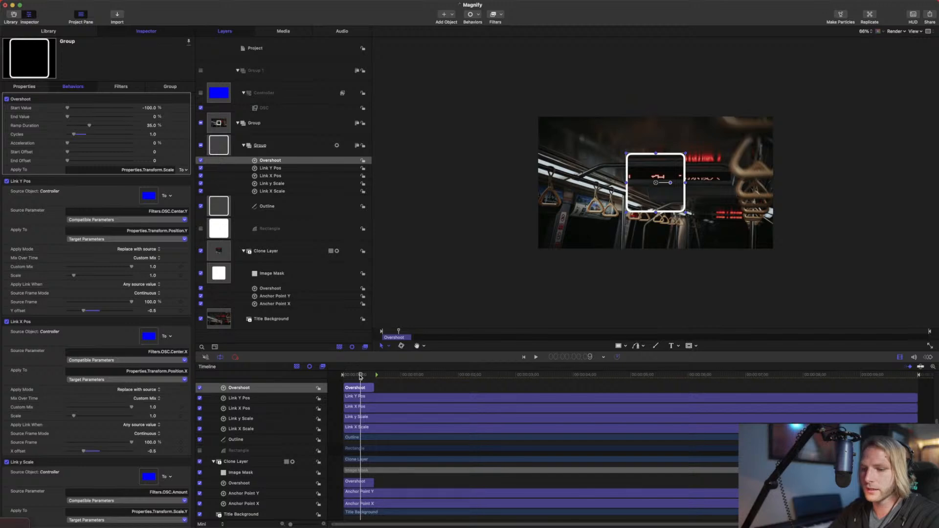
pyautogui.press('super+d')
pyautogui.moveTo(362, 389); pyautogui.dragTo(906, 388)
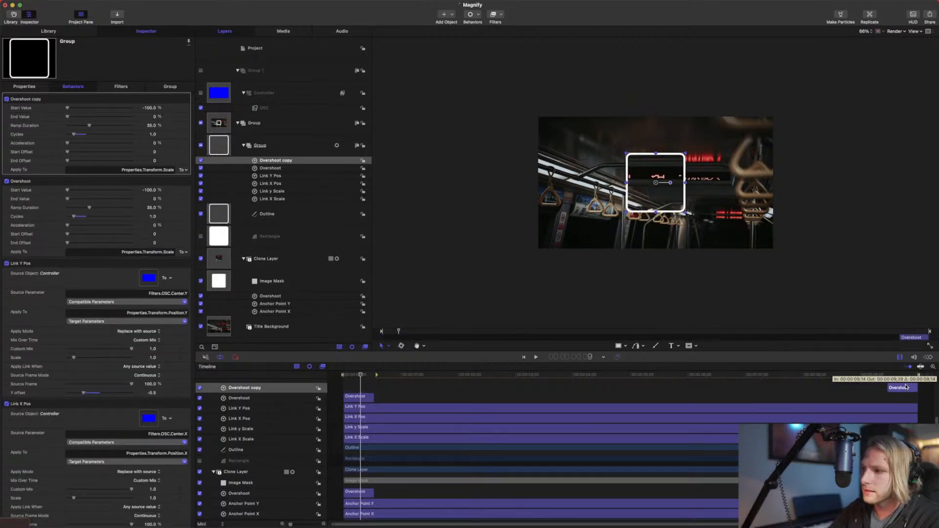
pyautogui.click(888, 375)
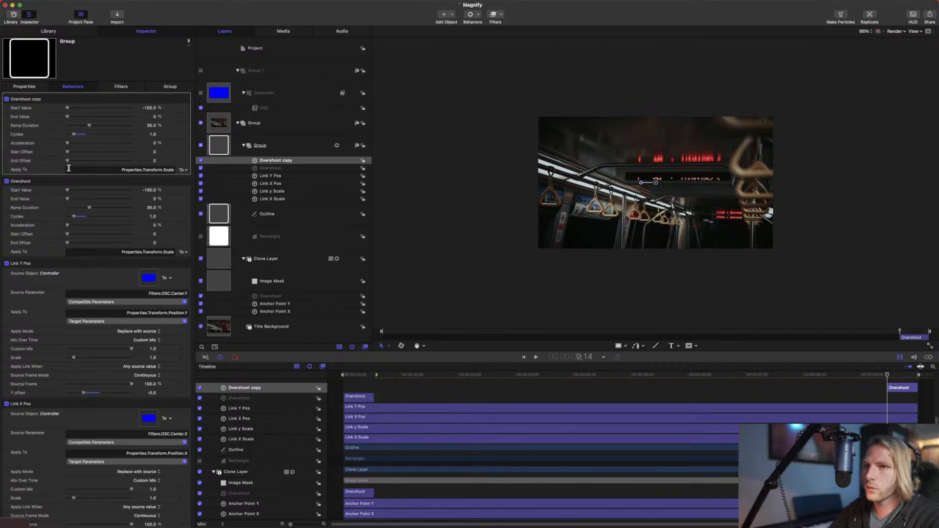
# Set the Overshoot copy's Start Value to 0% and End Value to -100%.
pyautogui.doubleClick(149, 108)
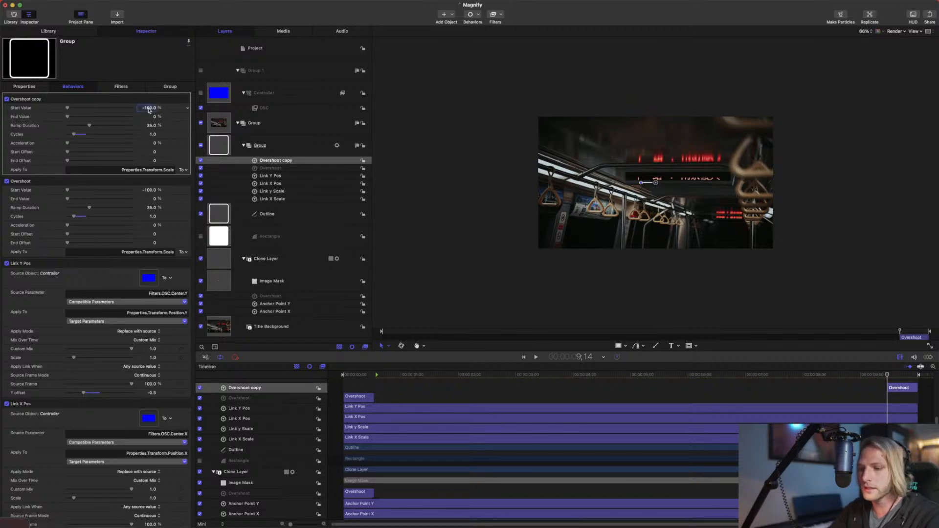
pyautogui.write('0')
pyautogui.press('Return')
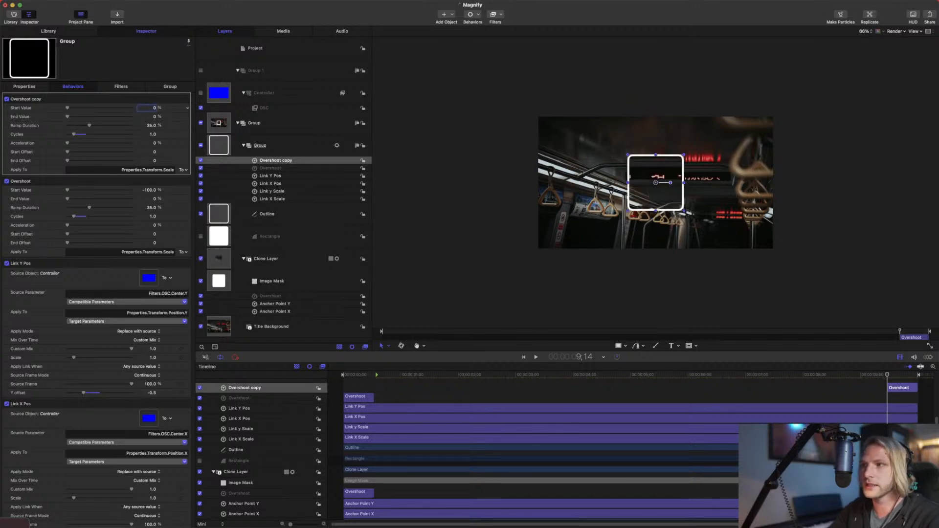
pyautogui.doubleClick(156, 117)
pyautogui.write('-100')
pyautogui.press('Return')
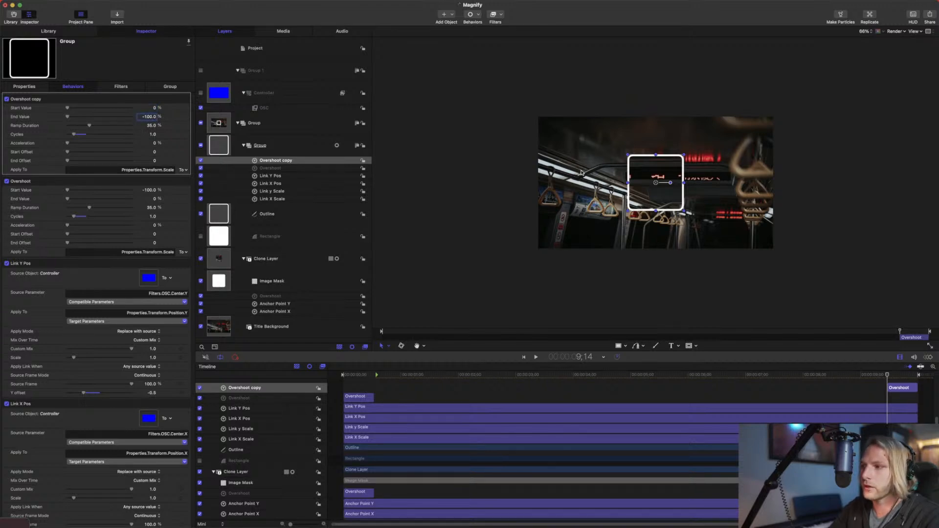
# Review the closing animation frame by frame around 9;14, and delete the Overshoot copy from the outline group.
pyautogui.press('space')
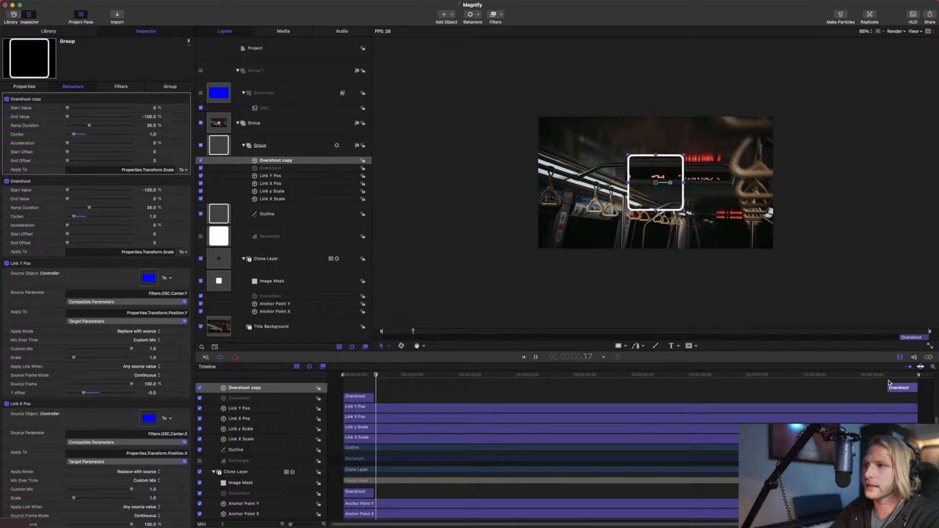
pyautogui.press('space')
pyautogui.press('space')
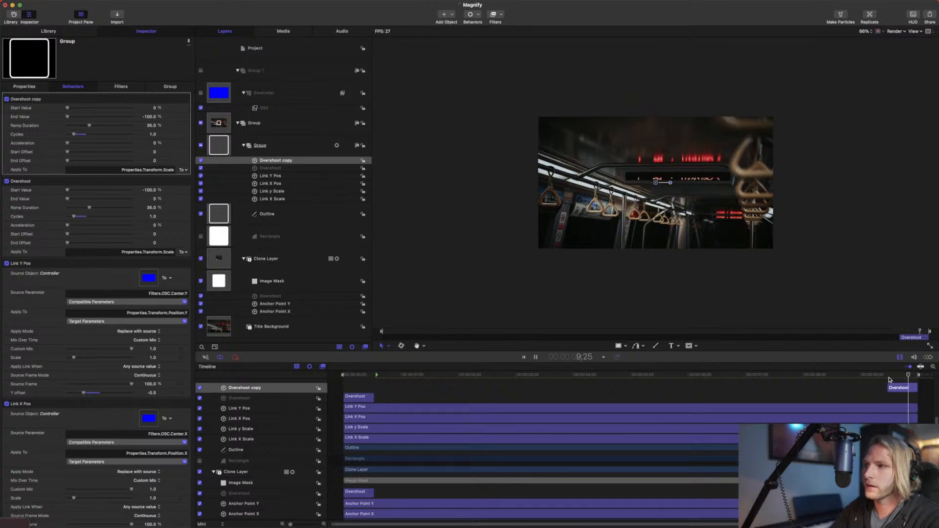
pyautogui.press('space')
pyautogui.moveTo(890, 375); pyautogui.dragTo(894, 378)
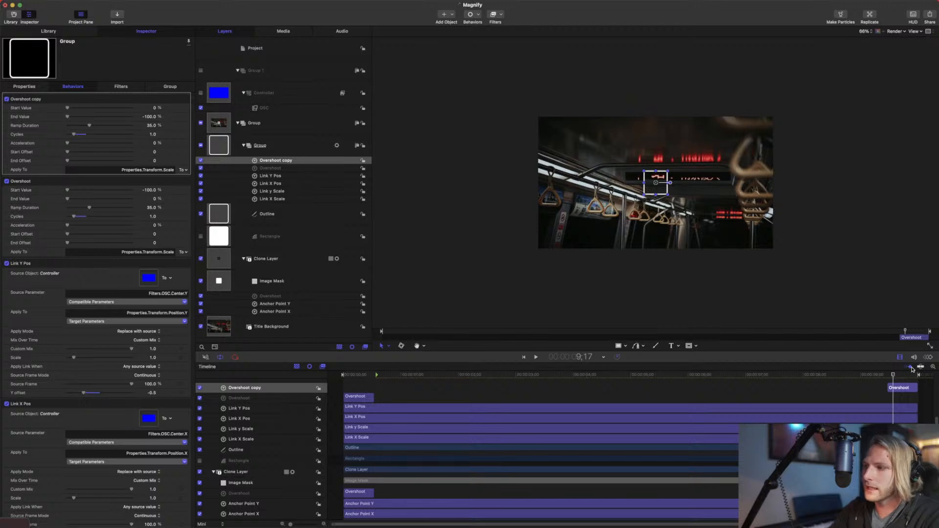
pyautogui.click(910, 368)
pyautogui.click(910, 370)
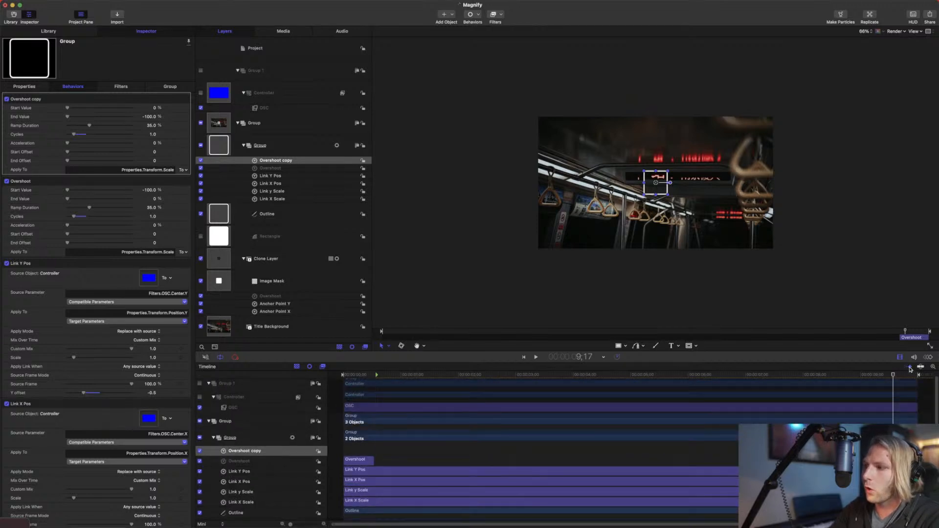
pyautogui.moveTo(895, 378)
pyautogui.mouseDown()
pyautogui.moveTo(904, 378)
pyautogui.moveTo(887, 375)
pyautogui.mouseUp()
pyautogui.scroll(-3, 898, 406)
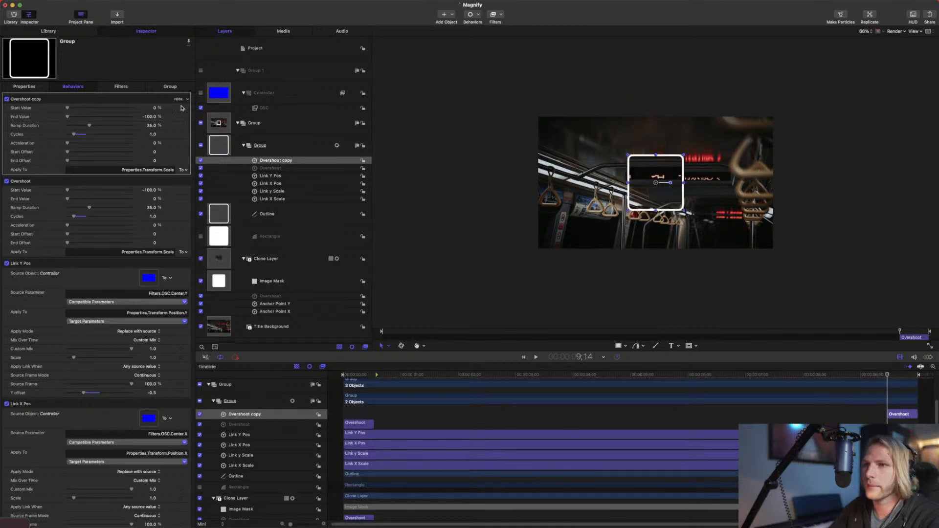
pyautogui.press('Delete')
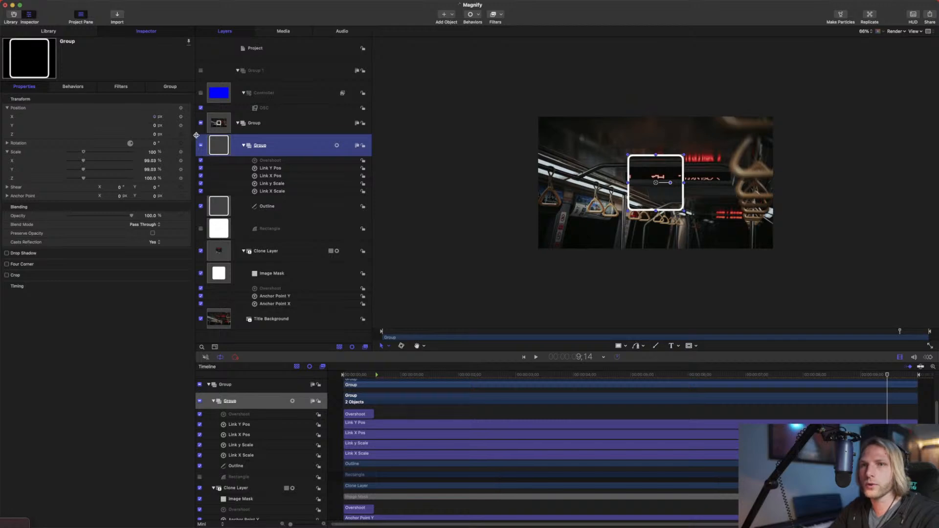
# Add a Ramp parameter behavior to the outline group's Scale and set its Curvature to 100%.
pyautogui.click(187, 153)
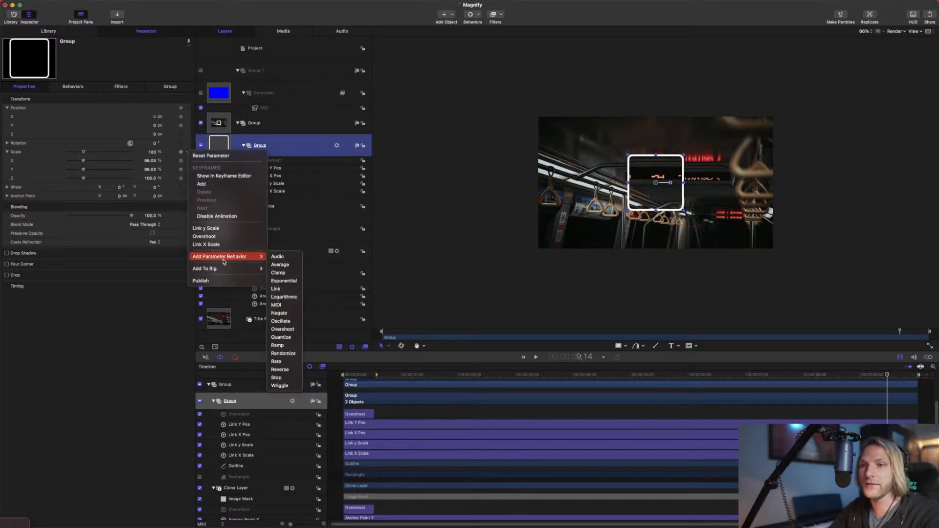
pyautogui.moveTo(223, 258)
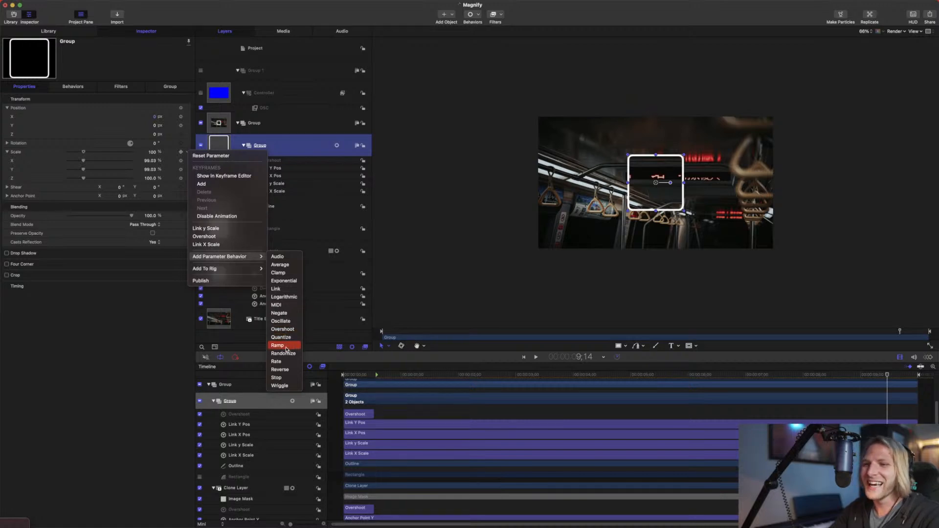
pyautogui.click(279, 345)
pyautogui.moveTo(67, 125); pyautogui.dragTo(131, 125)
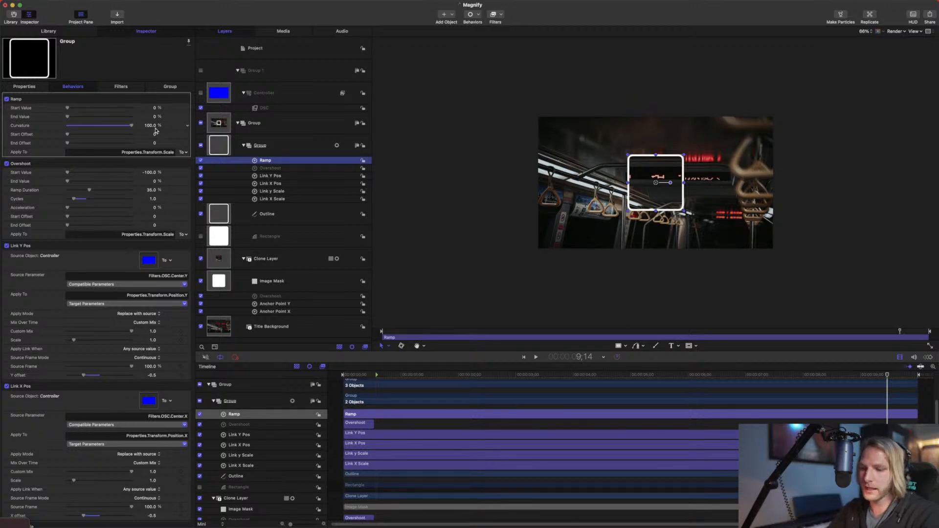
# Show the keyframe curves, trim the Ramp to start at 9;14, and set its End Value to -100% and Curvature to 0%.
pyautogui.press('super+8')
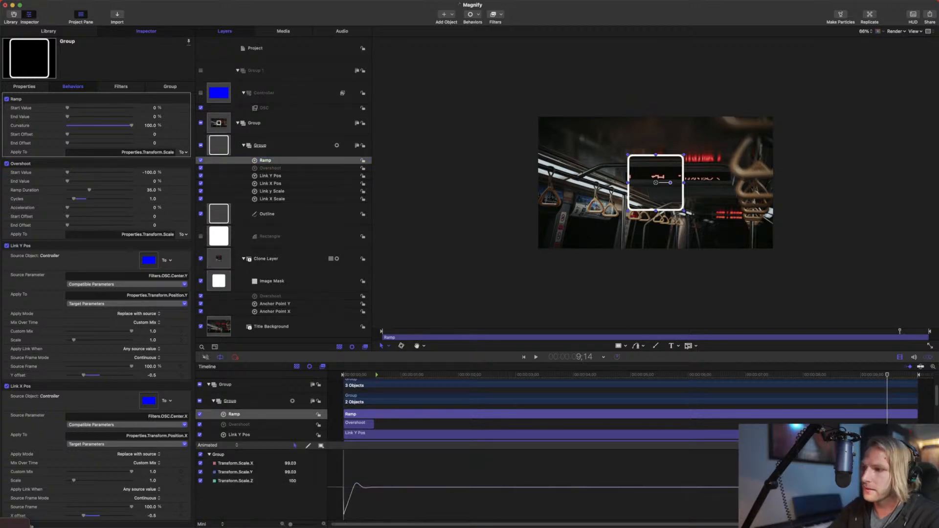
pyautogui.moveTo(345, 414); pyautogui.dragTo(891, 409)
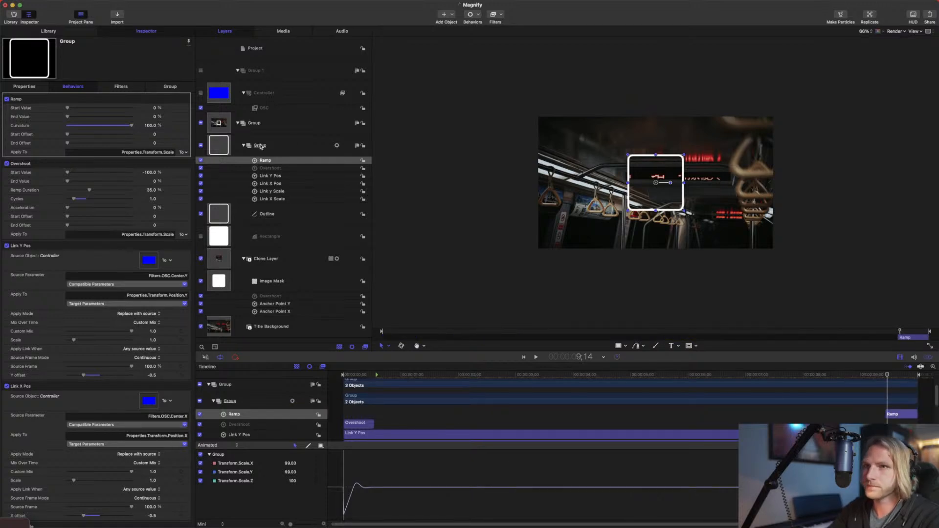
pyautogui.click(155, 117)
pyautogui.write('-100')
pyautogui.press('Return')
pyautogui.moveTo(104, 128); pyautogui.dragTo(67, 126)
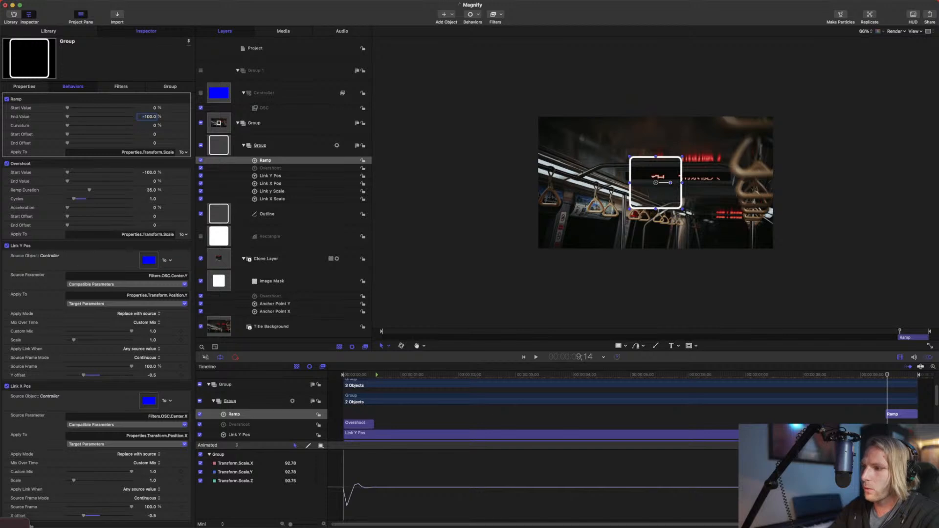
# Switch to OBS, move the Face source to the lower-left corner of the scene, and minimize OBS.
pyautogui.moveTo(523, 519)
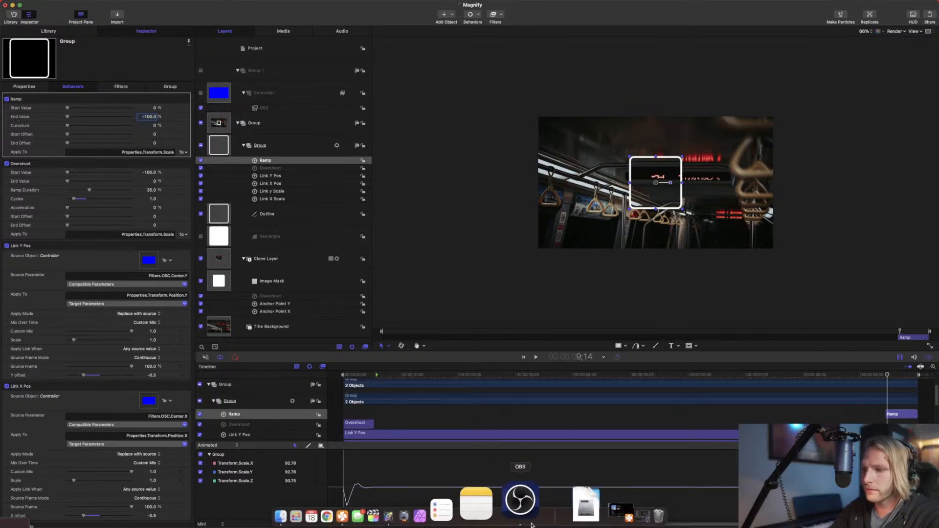
pyautogui.click(577, 513)
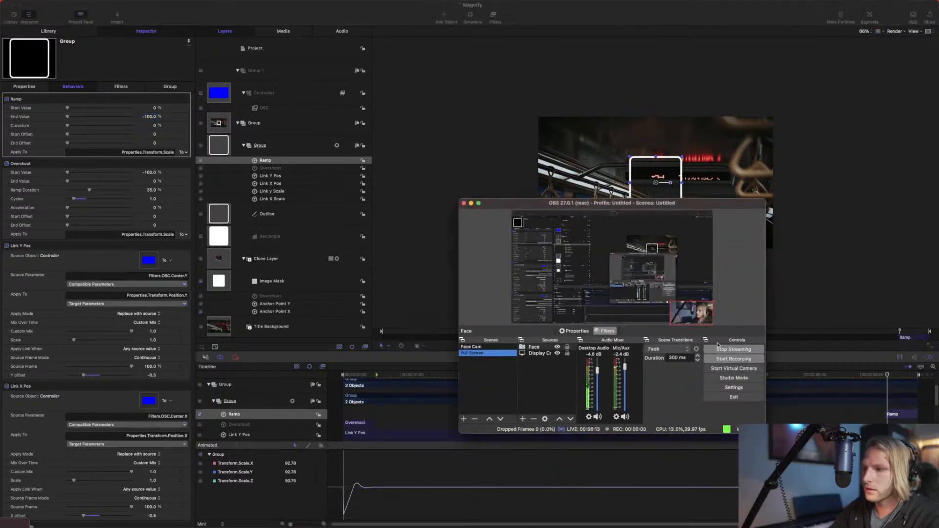
pyautogui.moveTo(677, 299); pyautogui.dragTo(506, 306)
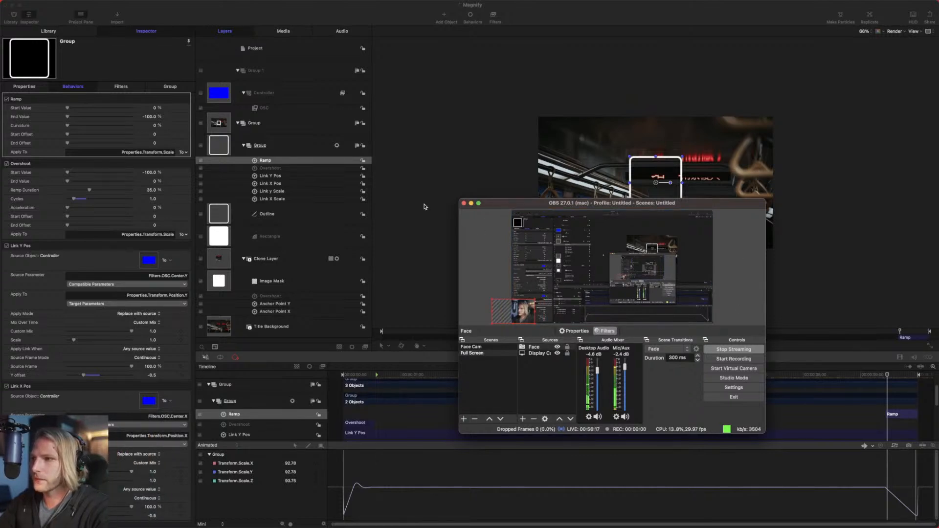
pyautogui.click(471, 204)
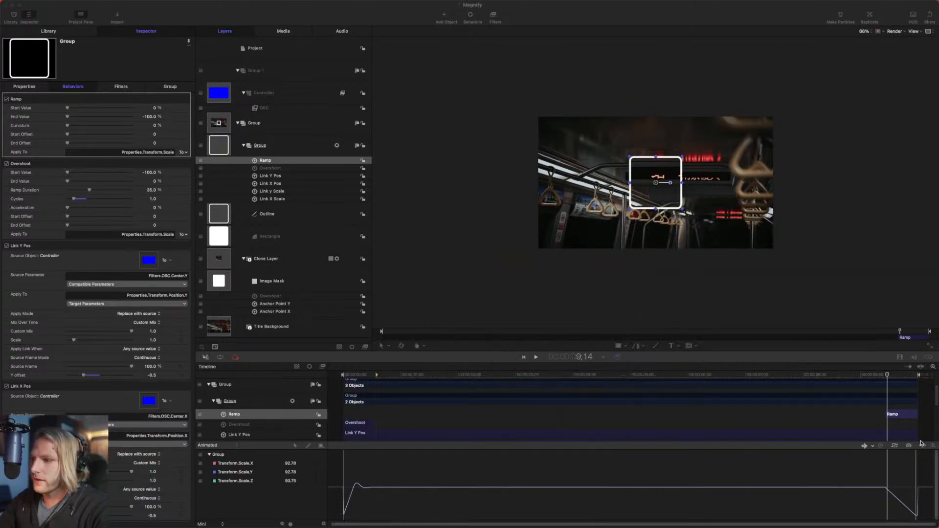
# Set the outline group's Ramp Curvature to 100% and play back the closing animation.
pyautogui.moveTo(876, 464); pyautogui.dragTo(937, 519)
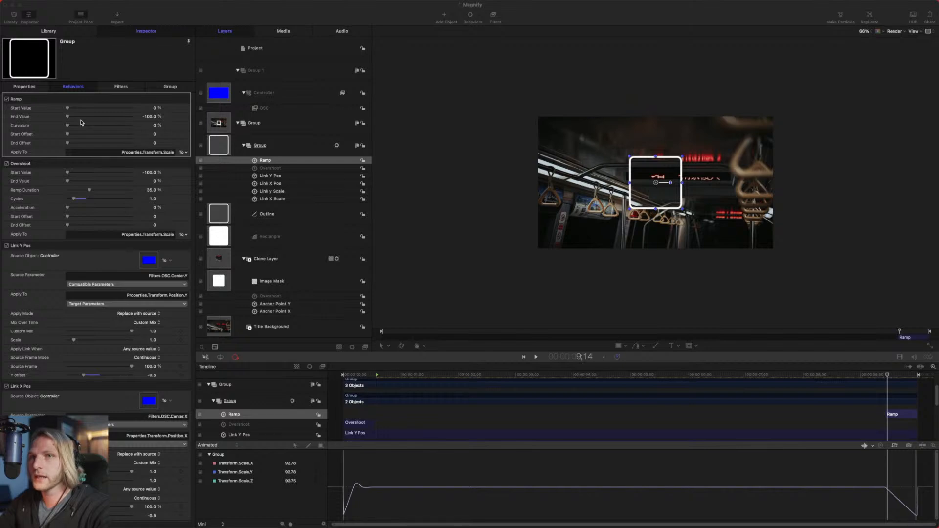
pyautogui.moveTo(79, 126); pyautogui.dragTo(458, 153)
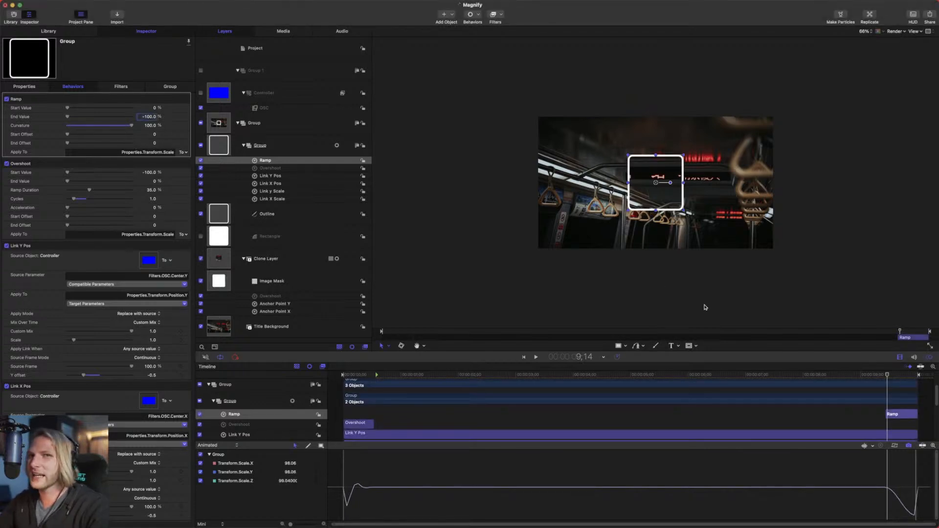
pyautogui.press('space')
pyautogui.press('space')
pyautogui.click(885, 375)
pyautogui.press('space')
pyautogui.press('space')
# Add a project marker at 9;12 and set its type to Build Out - Optional.
pyautogui.click(883, 376)
pyautogui.moveTo(883, 376); pyautogui.dragTo(885, 375)
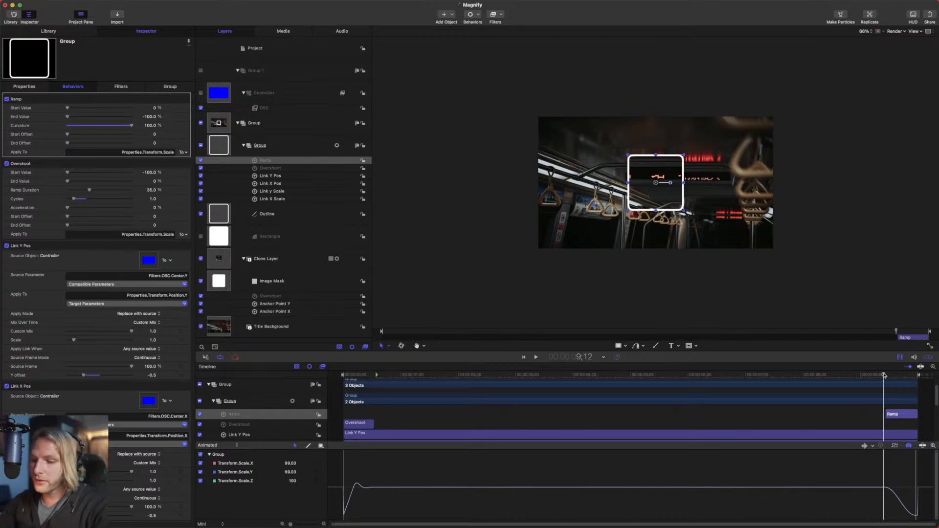
pyautogui.hotkey('shift', 'm')
pyautogui.click(876, 376)
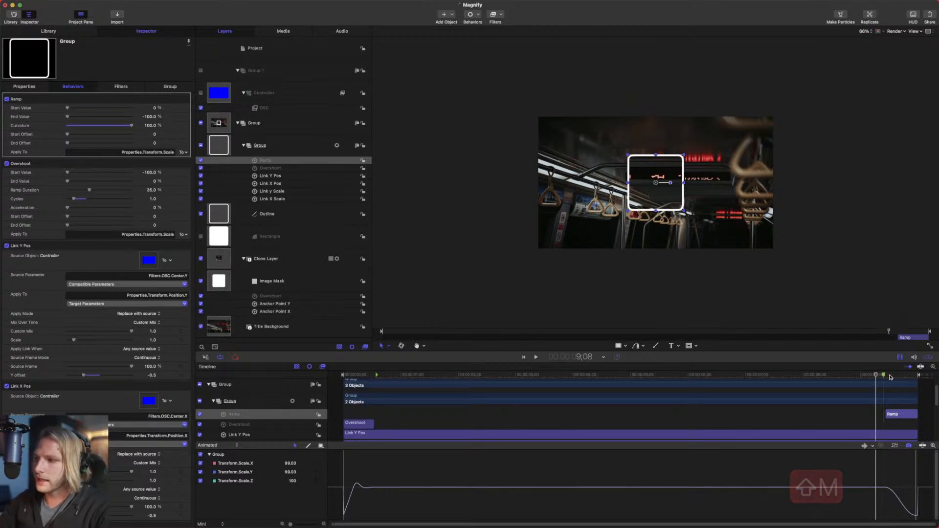
pyautogui.doubleClick(883, 377)
pyautogui.click(451, 191)
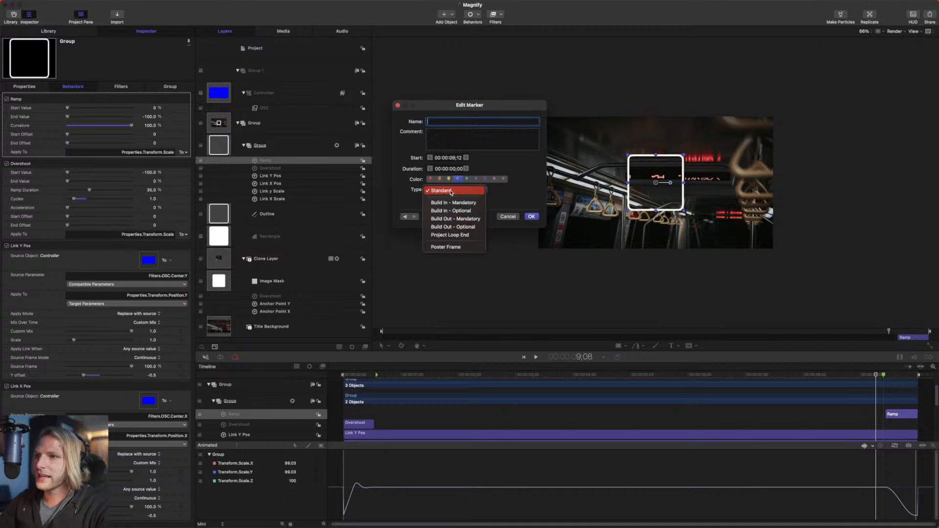
pyautogui.click(454, 228)
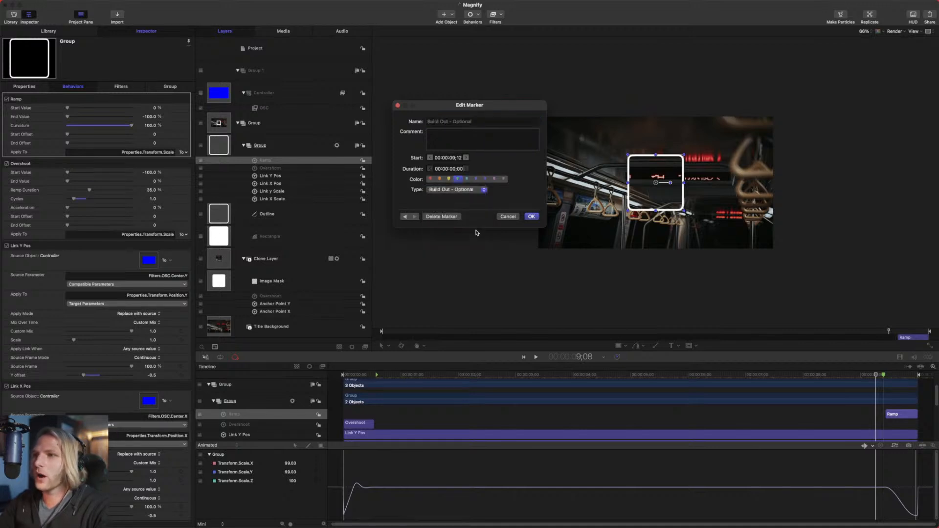
pyautogui.click(531, 217)
# Scrub back to the middle of the title and save the project.
pyautogui.moveTo(876, 375); pyautogui.dragTo(677, 376)
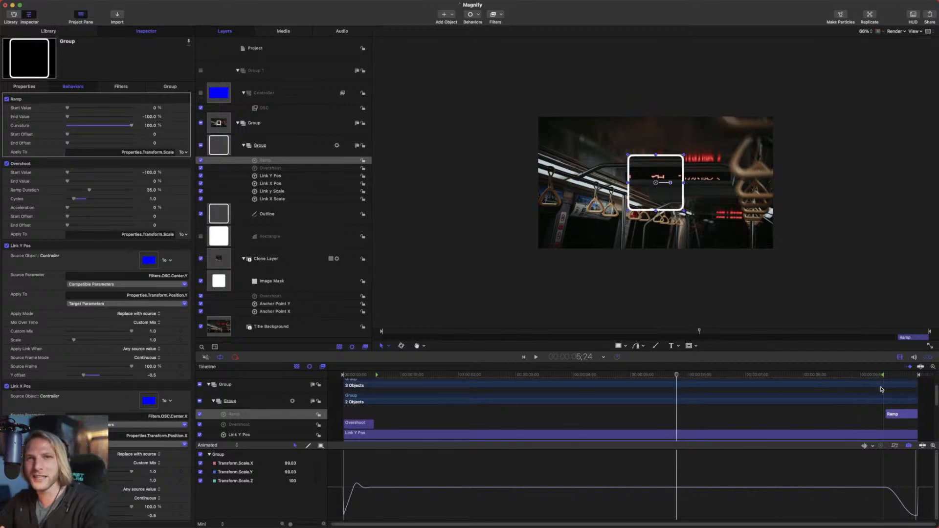
pyautogui.moveTo(677, 374); pyautogui.dragTo(471, 381)
pyautogui.press('super+s')
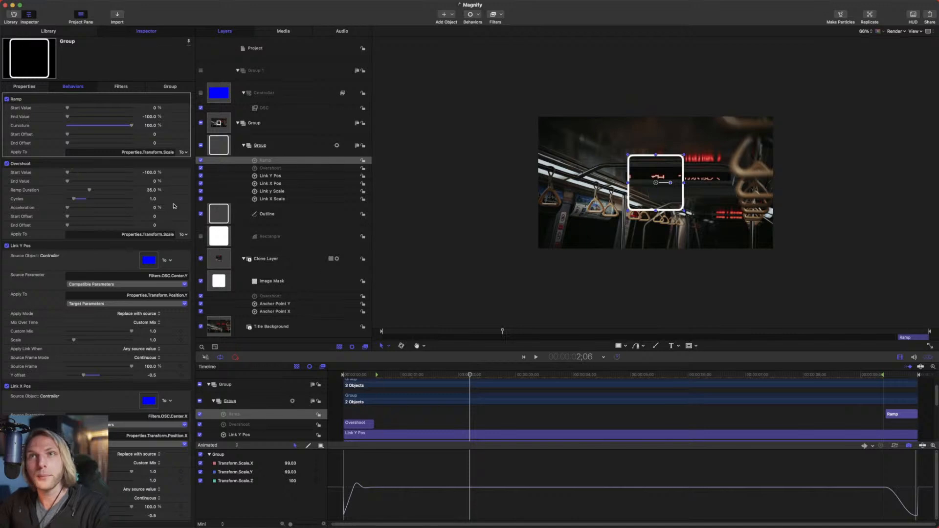
pyautogui.click(38, 3)
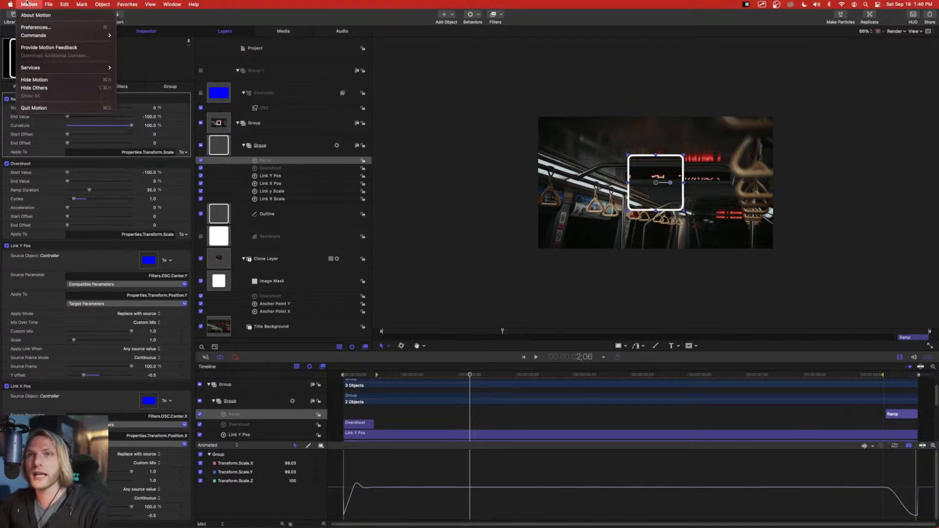
pyautogui.moveTo(37, 39)
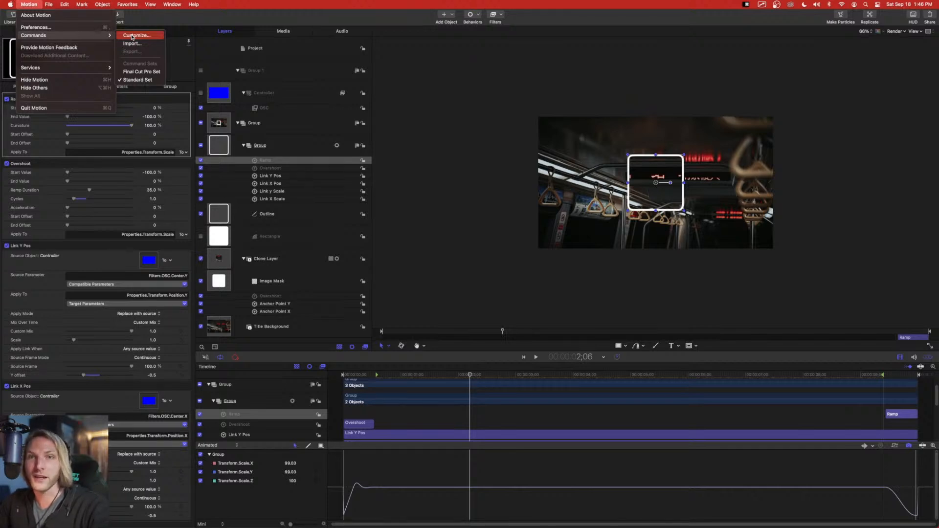
pyautogui.click(30, 3)
# Search the help for "cinem" to locate the Cinema window layout and switch to it.
pyautogui.click(188, 3)
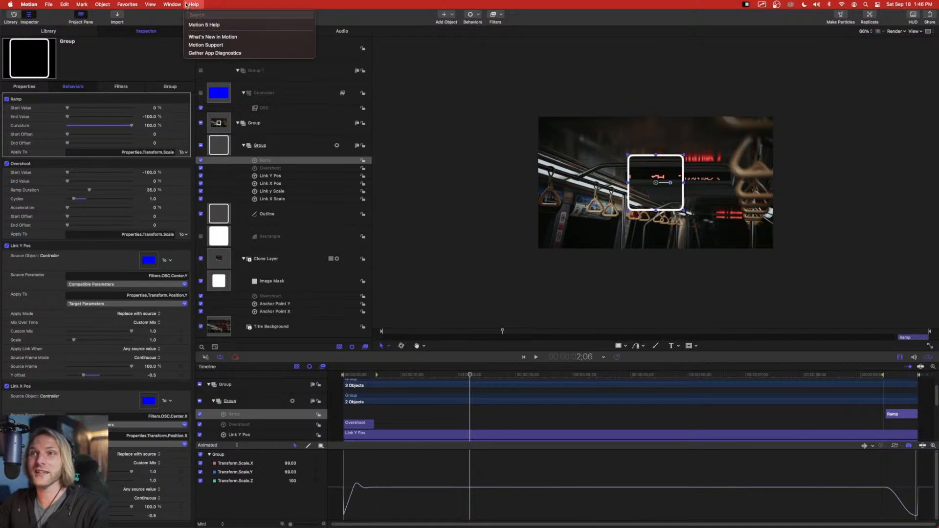
pyautogui.click(178, 3)
pyautogui.click(178, 3)
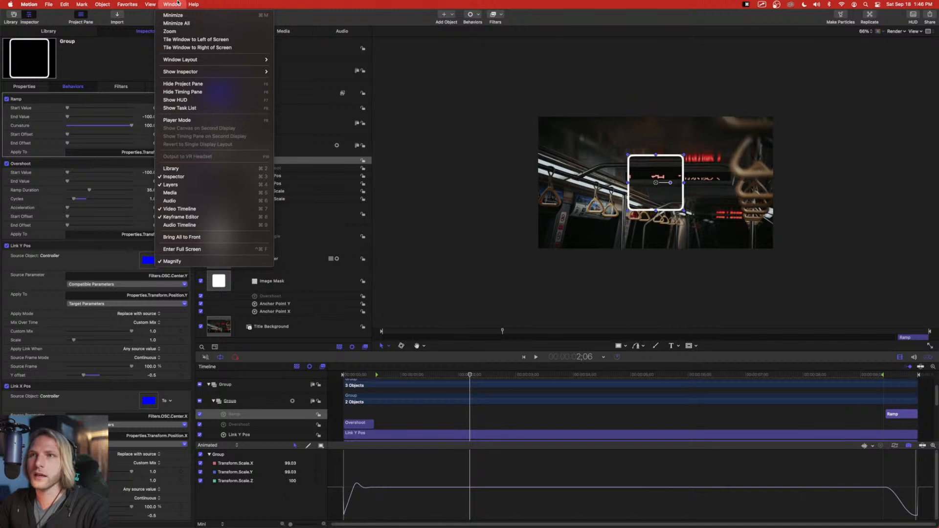
pyautogui.moveTo(153, 3)
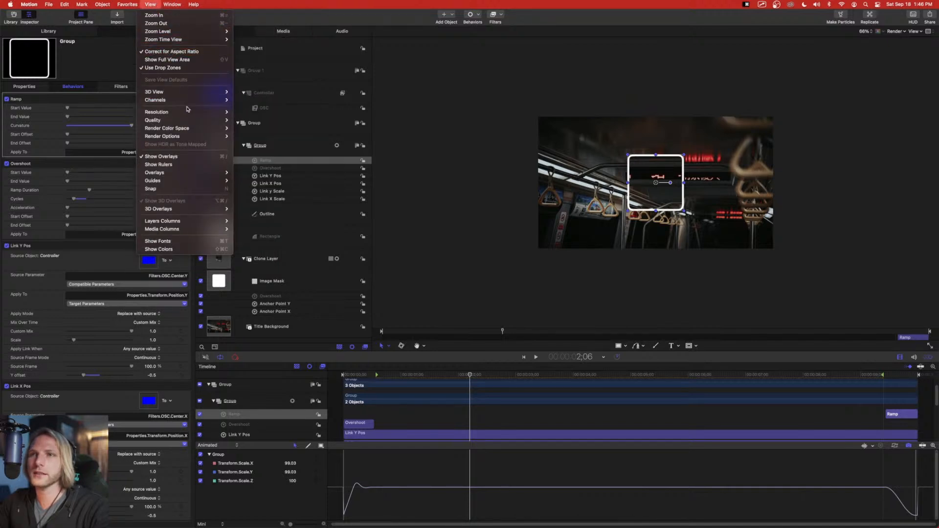
pyautogui.moveTo(192, 136)
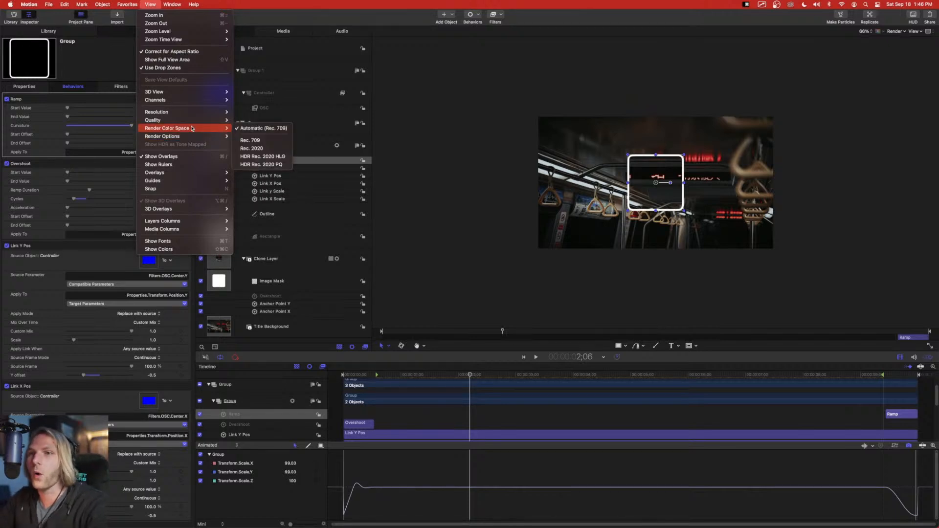
pyautogui.moveTo(191, 3)
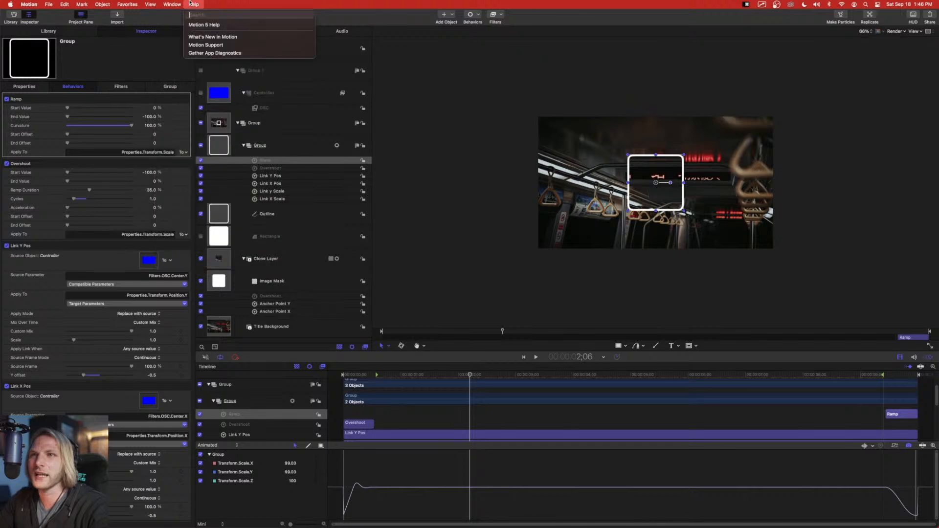
pyautogui.write('cinem')
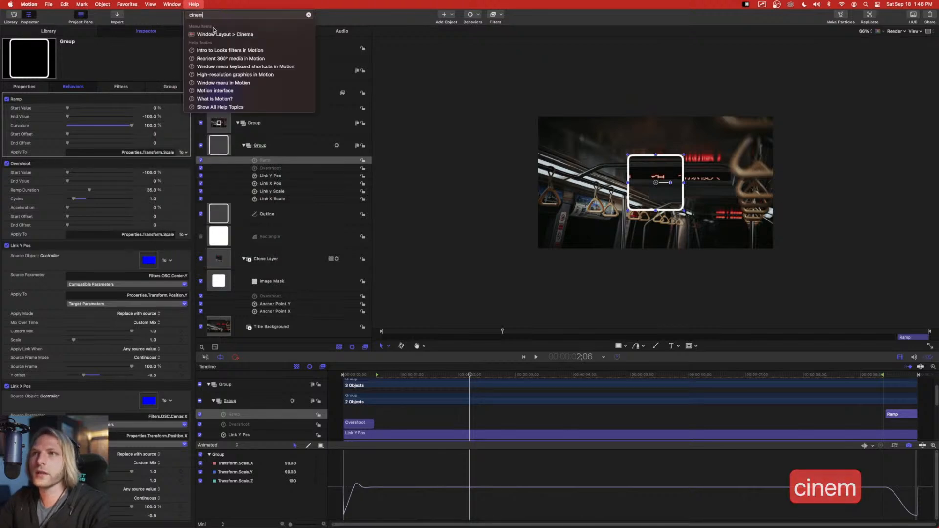
pyautogui.click(217, 35)
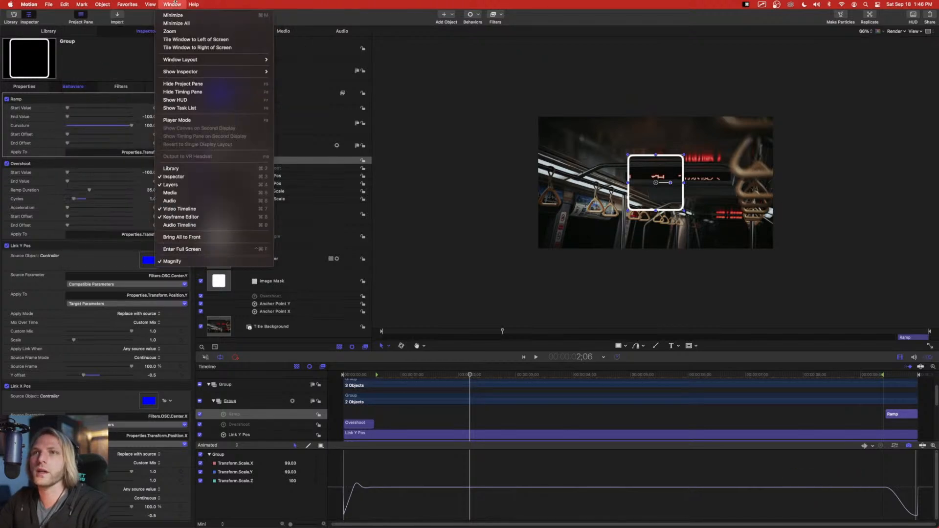
pyautogui.moveTo(196, 59)
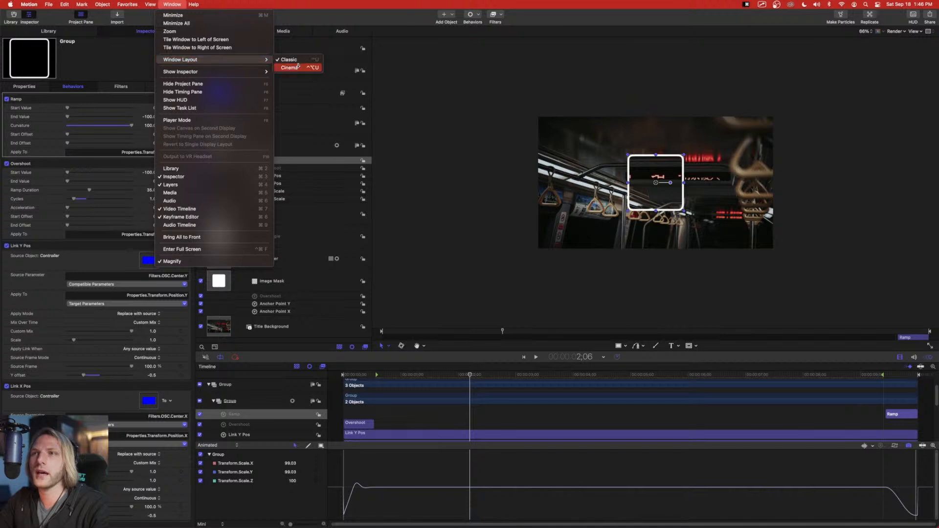
pyautogui.click(297, 68)
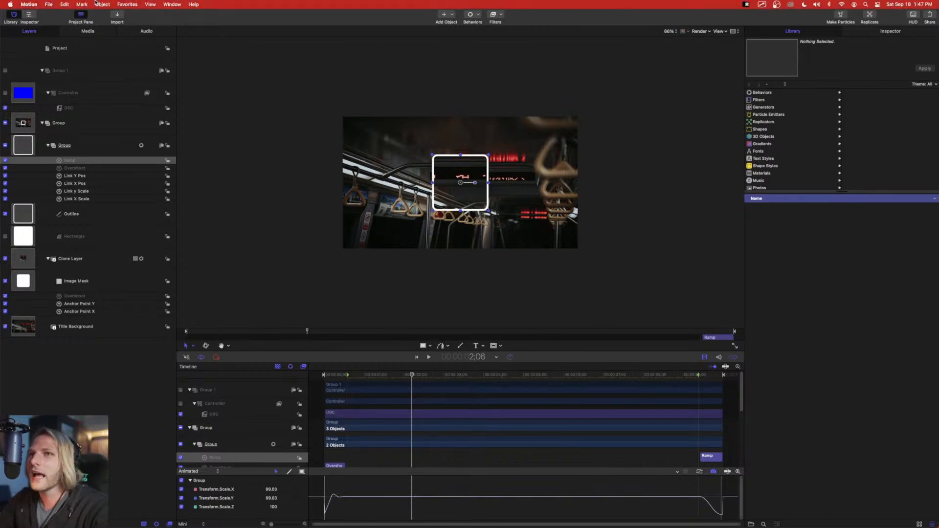
# Switch the window layout back to Classic.
pyautogui.click(172, 4)
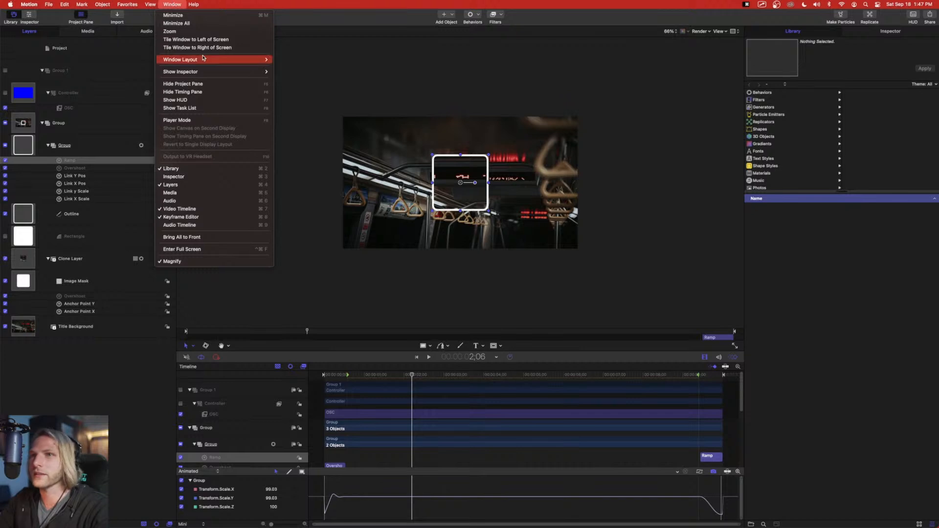
pyautogui.moveTo(204, 60)
pyautogui.click(285, 58)
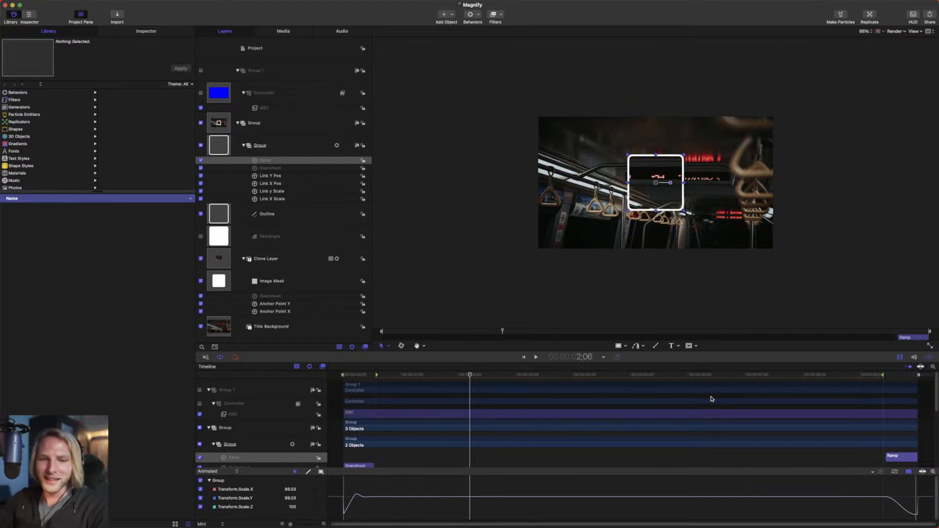
# Scrub to the closing Ramp animation and play it back.
pyautogui.moveTo(612, 378); pyautogui.dragTo(889, 395)
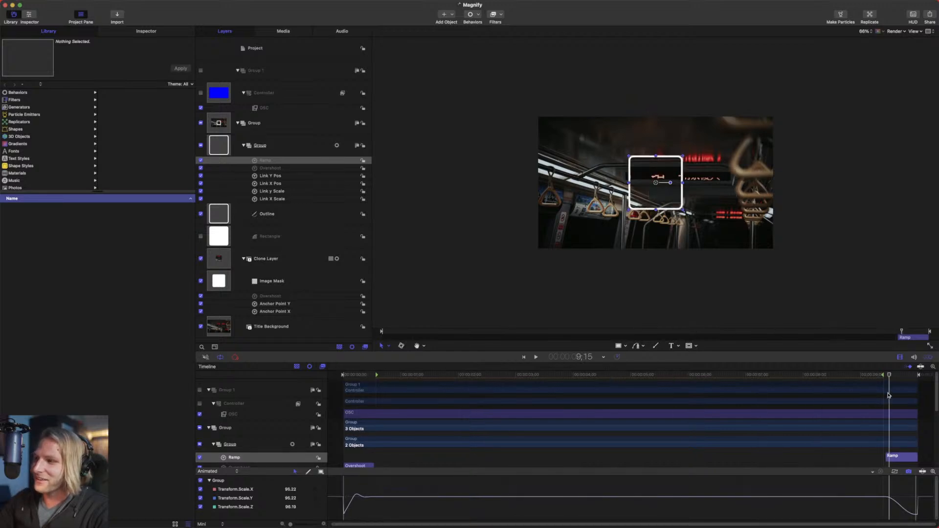
pyautogui.press('space')
pyautogui.moveTo(547, 379); pyautogui.dragTo(500, 376)
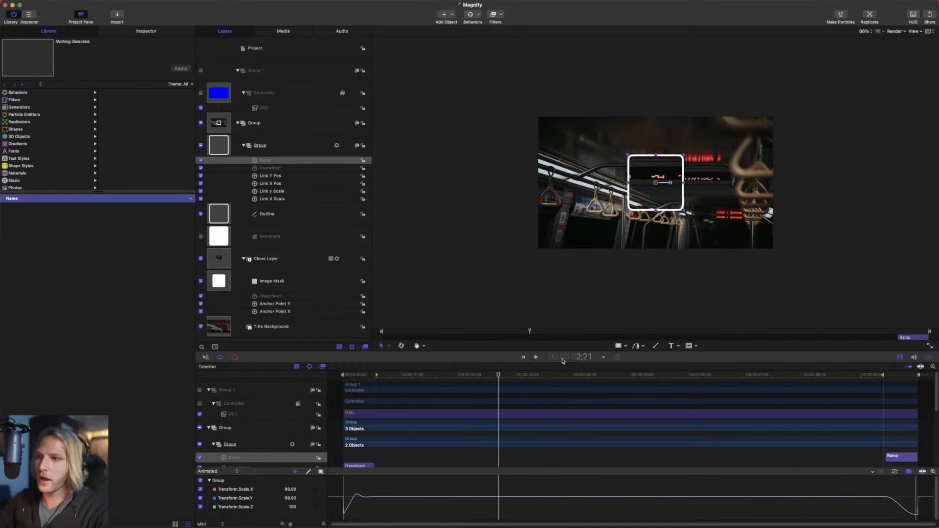
# Add a project marker at 3;22 and set its type to Poster Frame.
pyautogui.moveTo(548, 375); pyautogui.dragTo(558, 376)
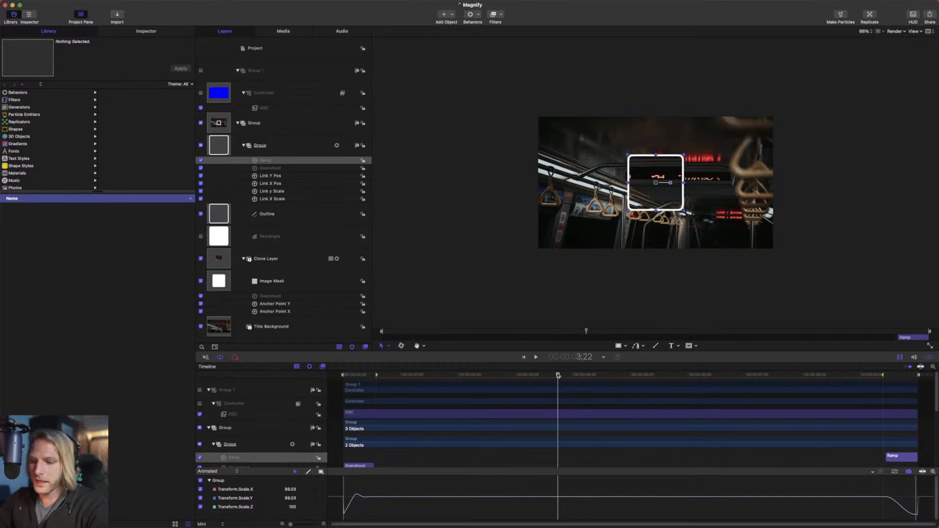
pyautogui.hotkey('shift', 'm')
pyautogui.click(554, 375)
pyautogui.doubleClick(557, 375)
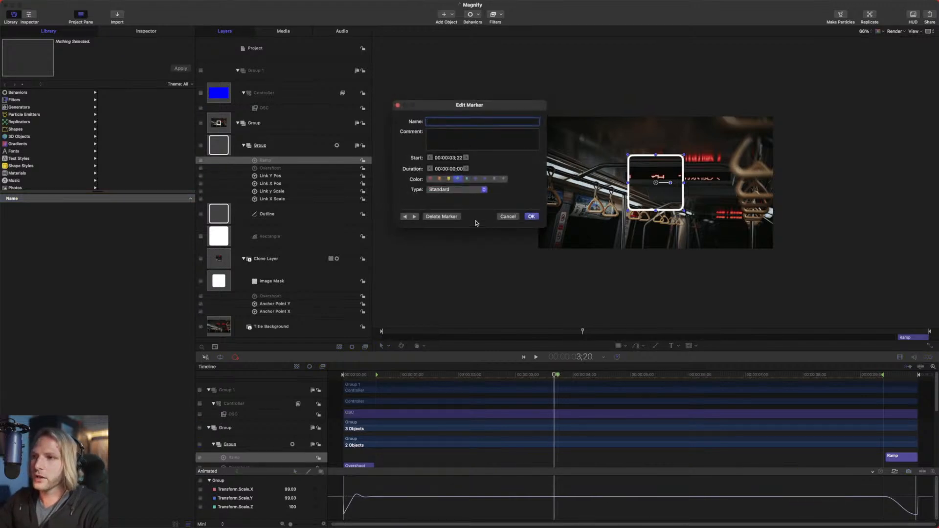
pyautogui.click(455, 190)
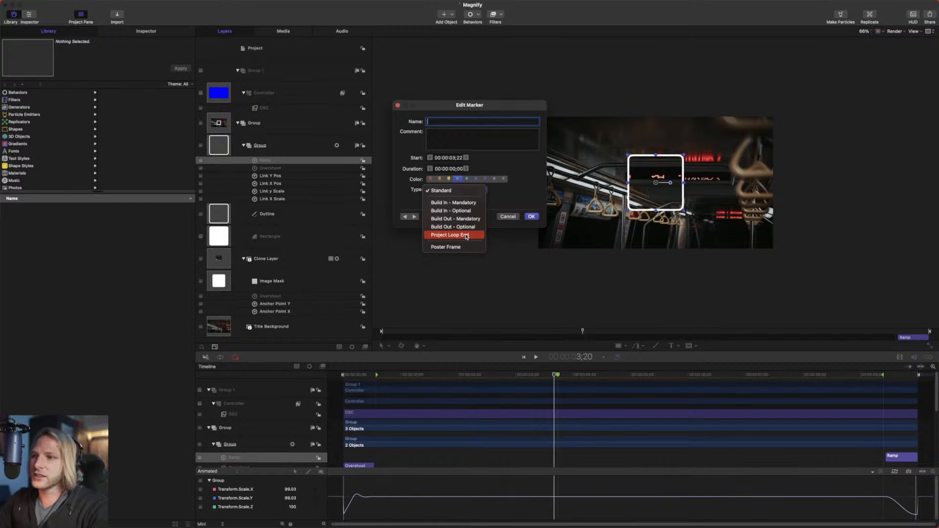
pyautogui.click(453, 247)
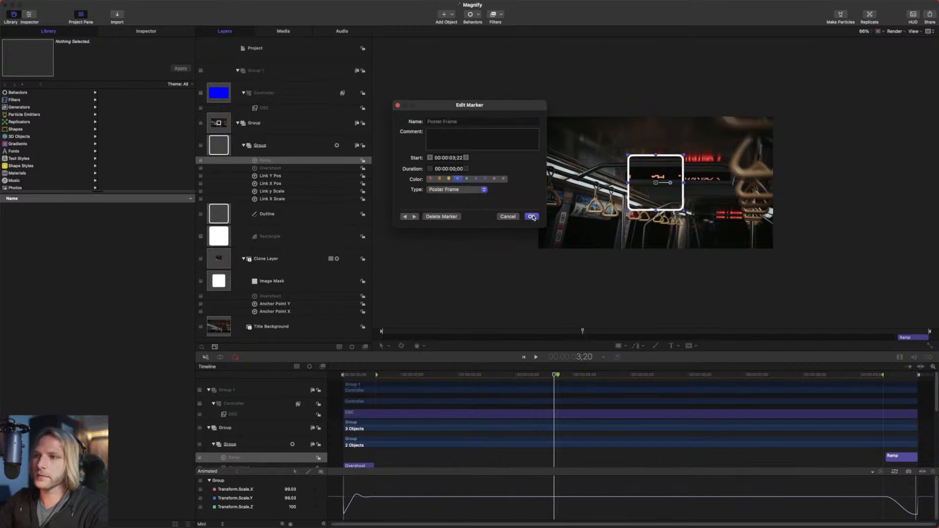
pyautogui.click(533, 217)
# Select the Controller's OSC filter and move its on-screen control to the upper-left area of the image.
pyautogui.moveTo(555, 375); pyautogui.dragTo(536, 380)
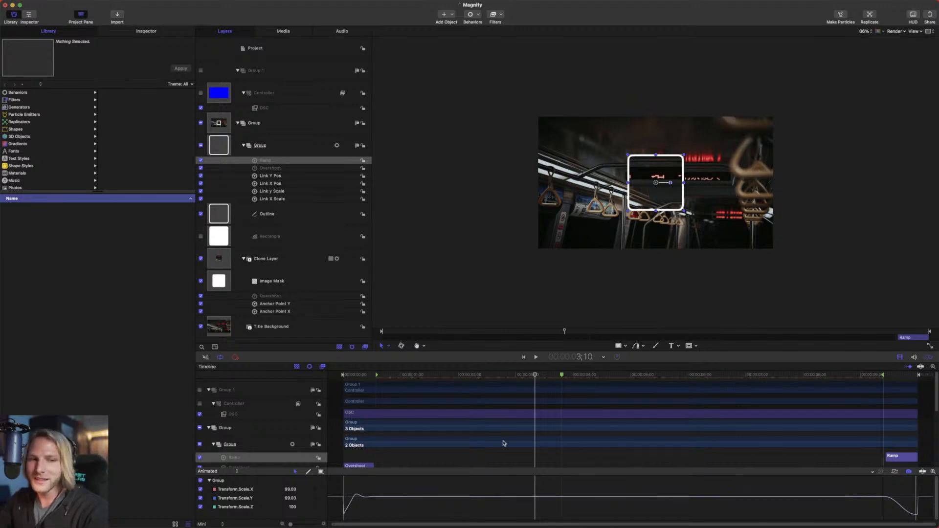
pyautogui.moveTo(542, 377); pyautogui.dragTo(472, 311)
pyautogui.click(278, 108)
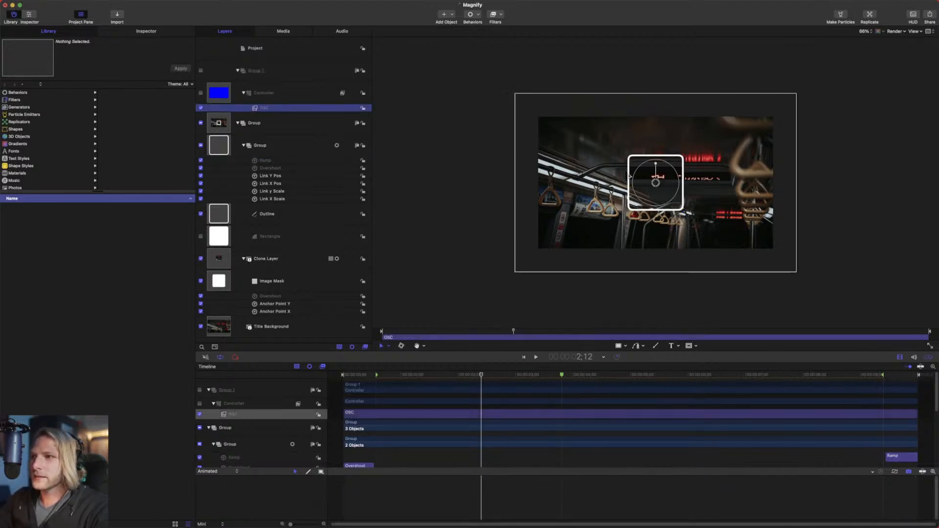
pyautogui.moveTo(655, 184); pyautogui.dragTo(571, 156)
# Play back the build-in animation from the start with the moved control and save the project.
pyautogui.moveTo(468, 376); pyautogui.dragTo(345, 377)
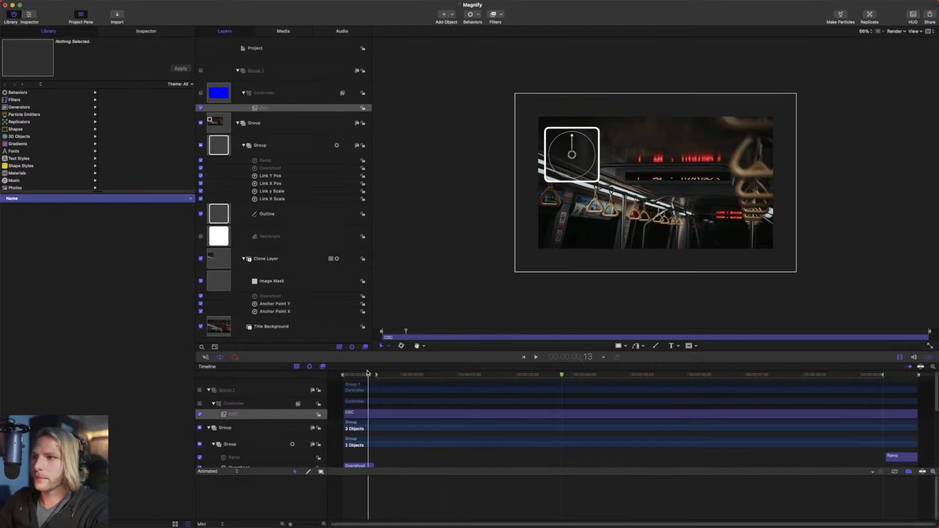
pyautogui.press('space')
pyautogui.press('space')
pyautogui.press('space')
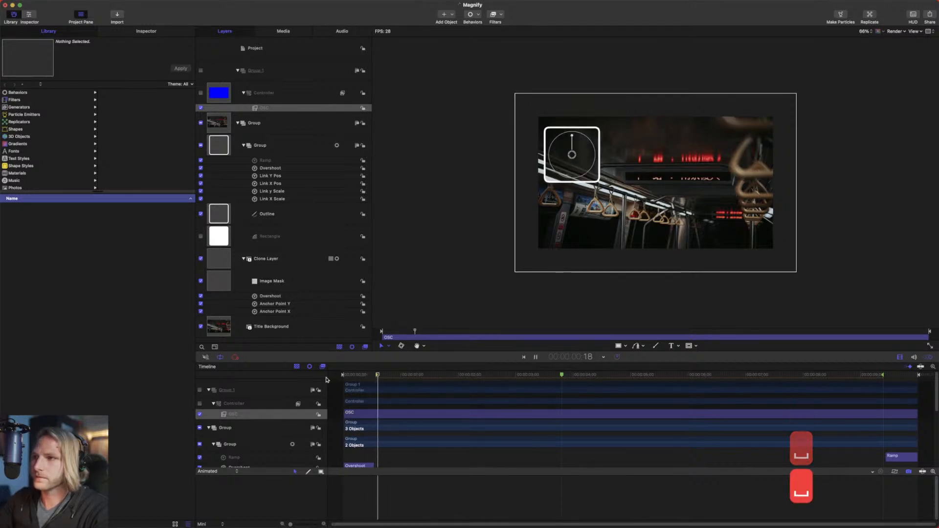
pyautogui.press('space')
pyautogui.press('space')
pyautogui.press('space')
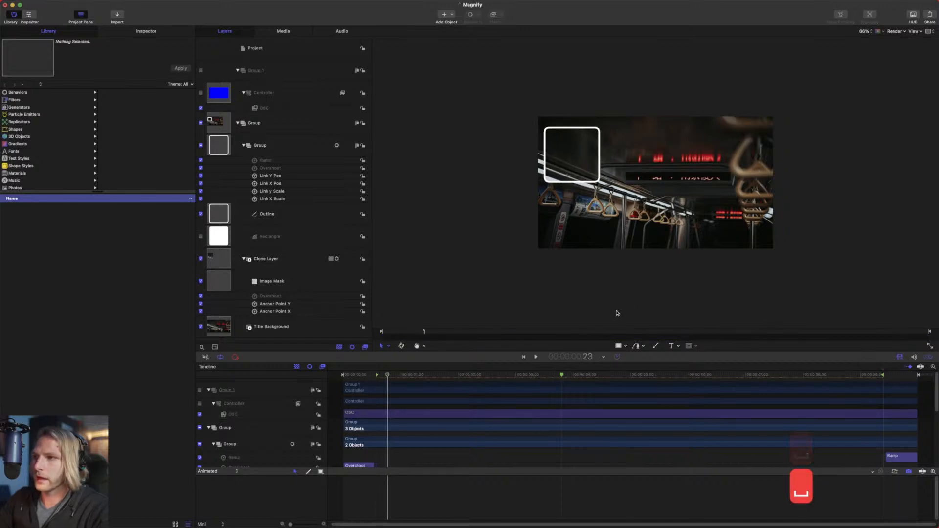
pyautogui.press('super+s')
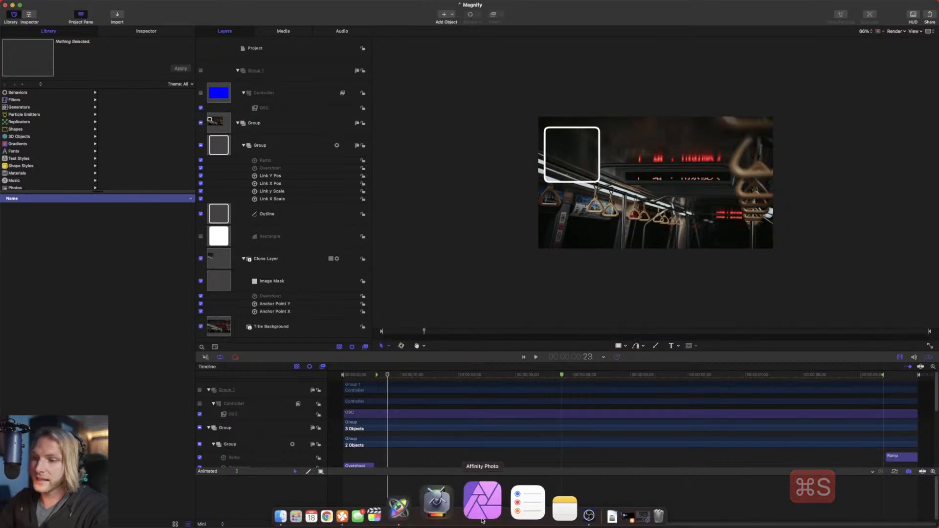
# Publish the Outline shape's Brush Color, Brush Opacity and Width parameters.
pyautogui.click(273, 154)
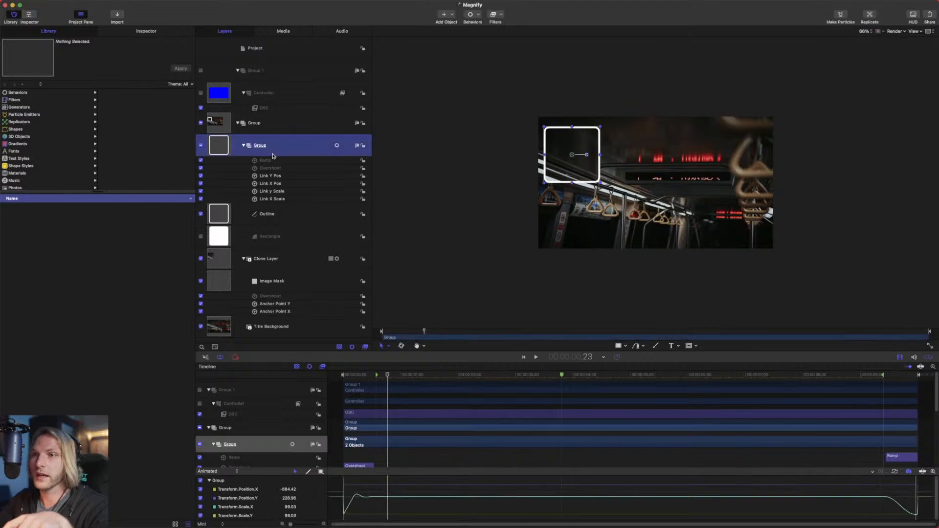
pyautogui.click(137, 32)
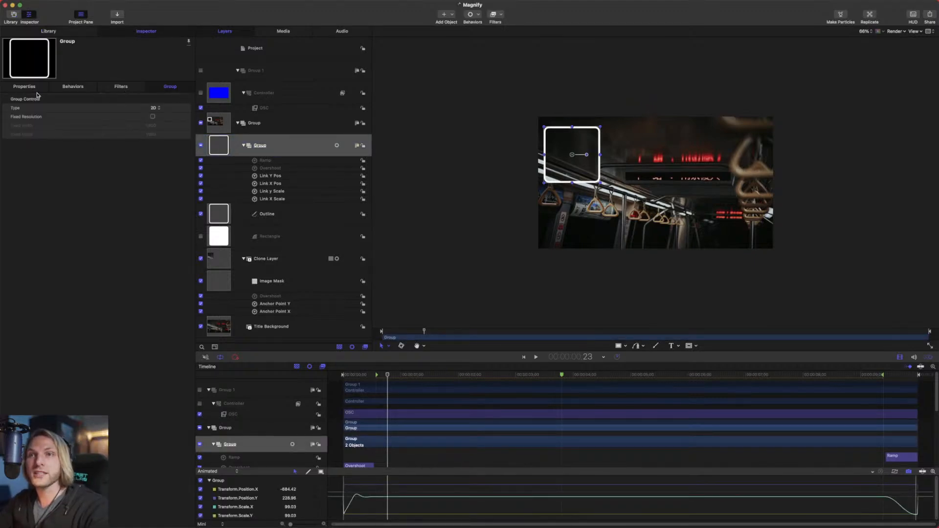
pyautogui.click(277, 215)
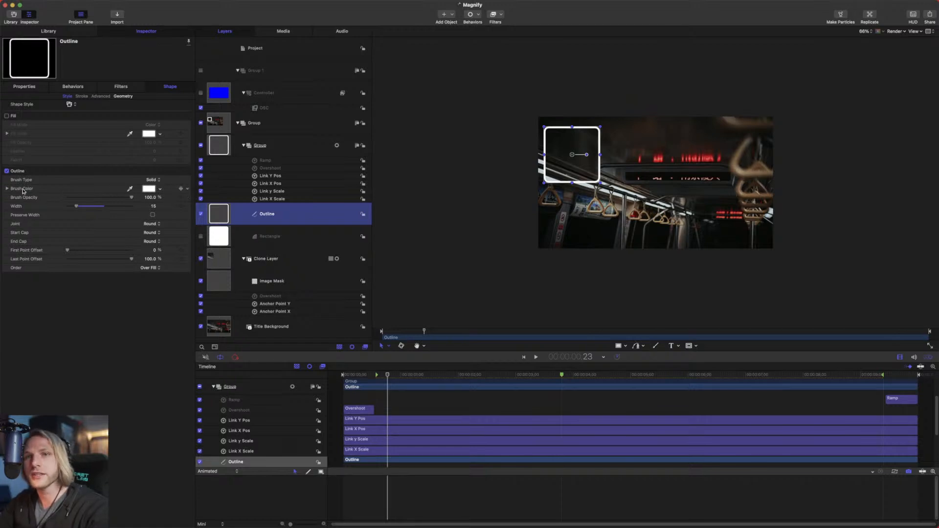
pyautogui.click(189, 190)
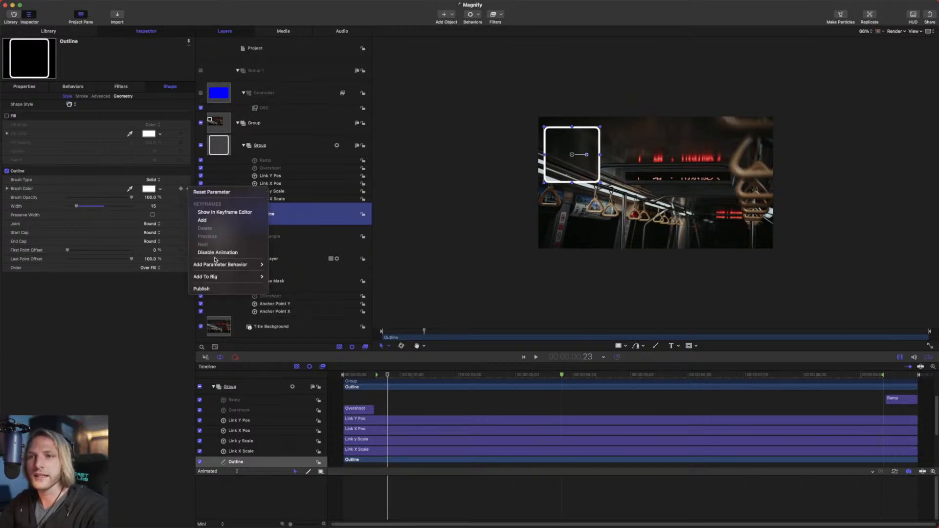
pyautogui.click(213, 289)
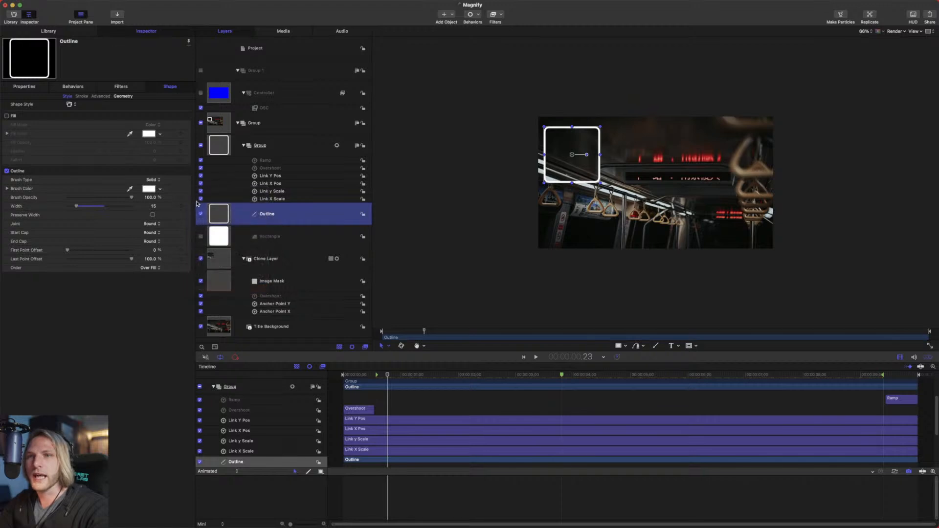
pyautogui.click(187, 197)
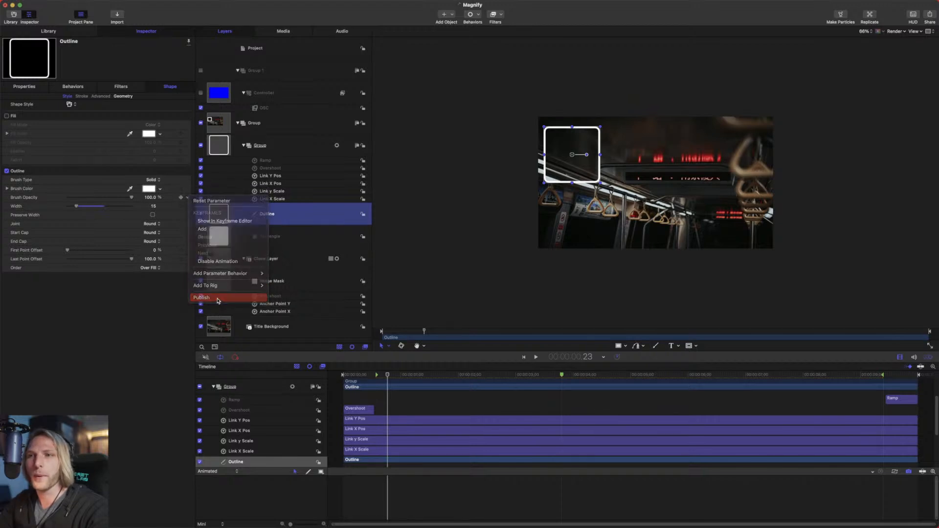
pyautogui.click(219, 299)
pyautogui.click(187, 206)
pyautogui.click(218, 308)
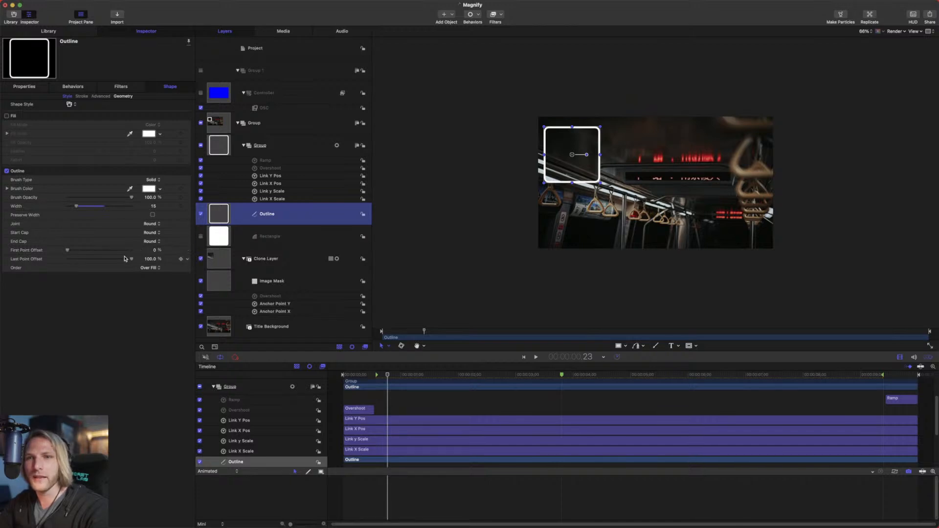
# Publish the Outline shape's First Point Offset and Last Point Offset parameters.
pyautogui.click(187, 251)
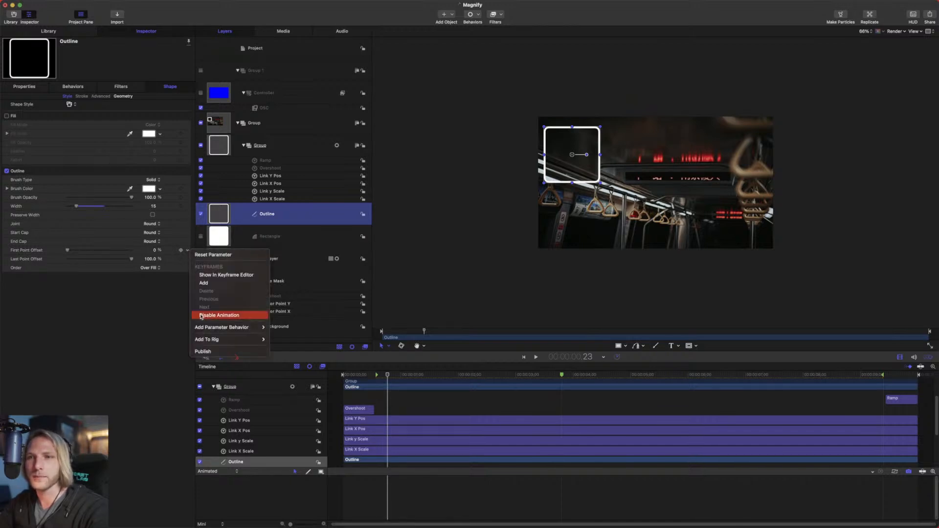
pyautogui.click(199, 351)
pyautogui.click(187, 259)
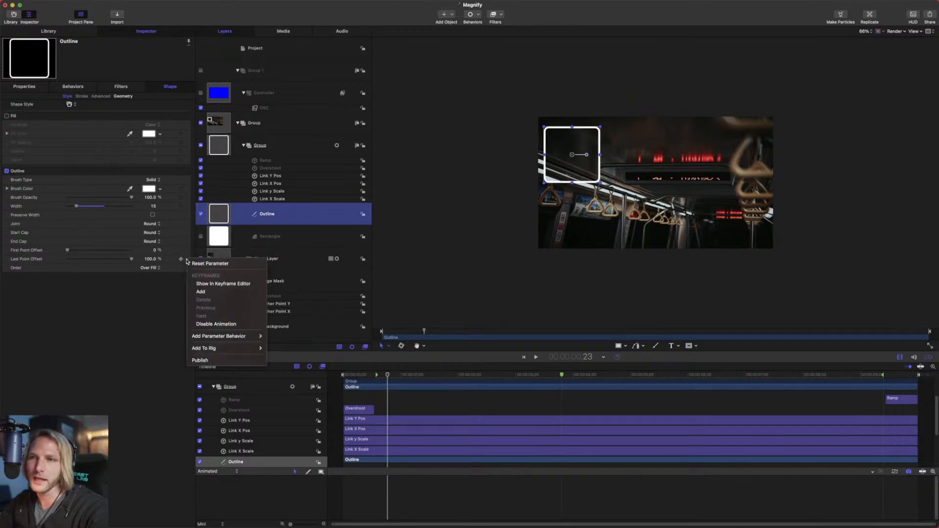
pyautogui.click(199, 360)
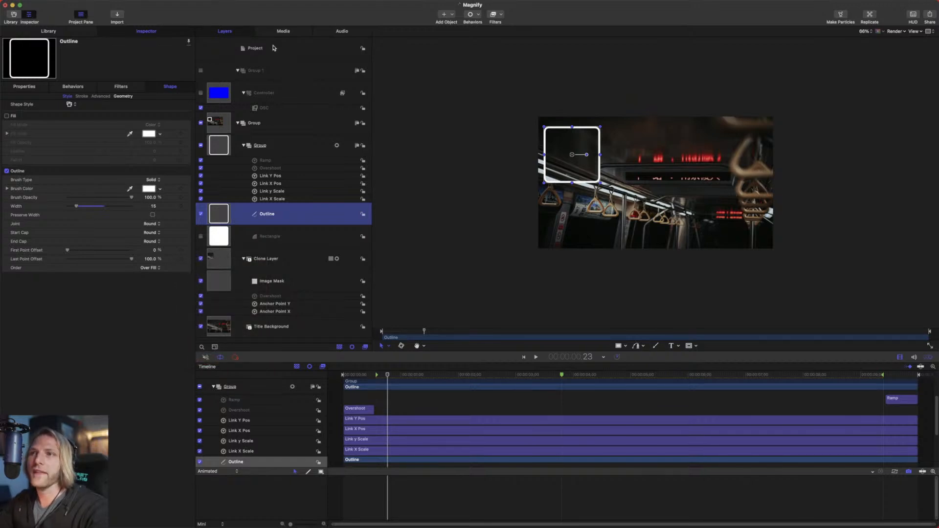
# Rename the published Brush Color parameter to "Color" in the project's published parameters.
pyautogui.click(268, 44)
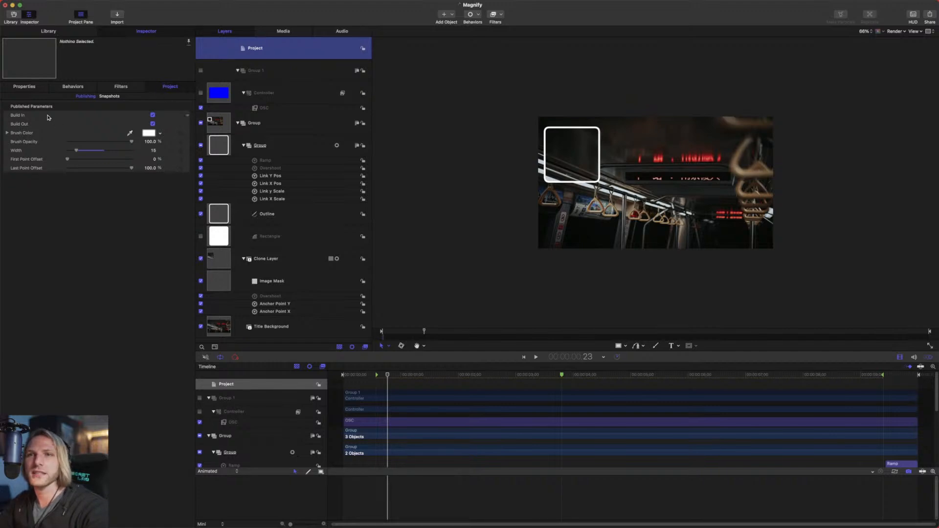
pyautogui.moveTo(43, 170)
pyautogui.mouseDown()
pyautogui.moveTo(43, 155)
pyautogui.moveTo(28, 173)
pyautogui.mouseUp()
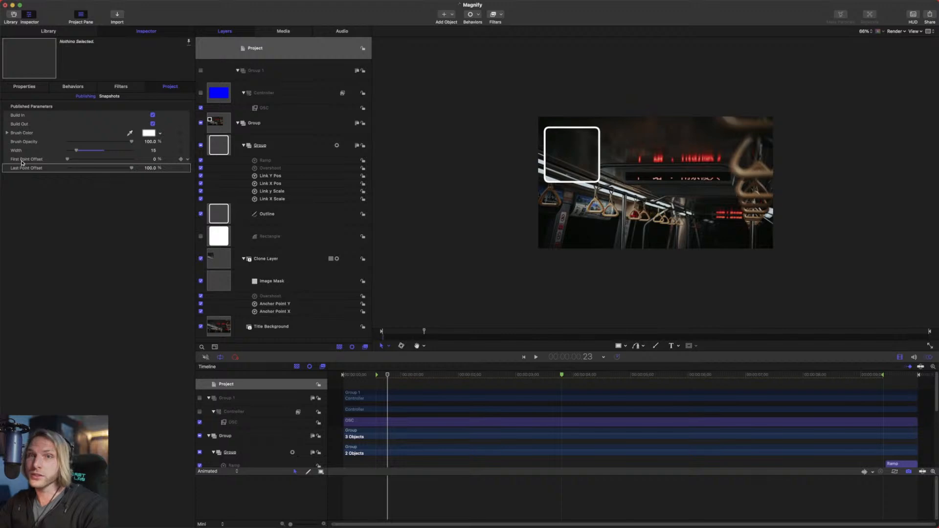
pyautogui.doubleClick(18, 134)
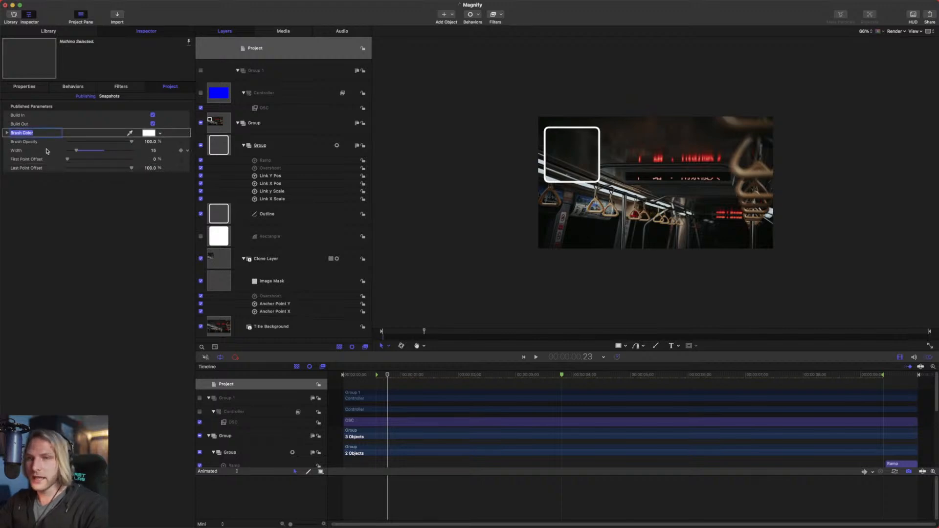
pyautogui.write('Color')
pyautogui.press('Return')
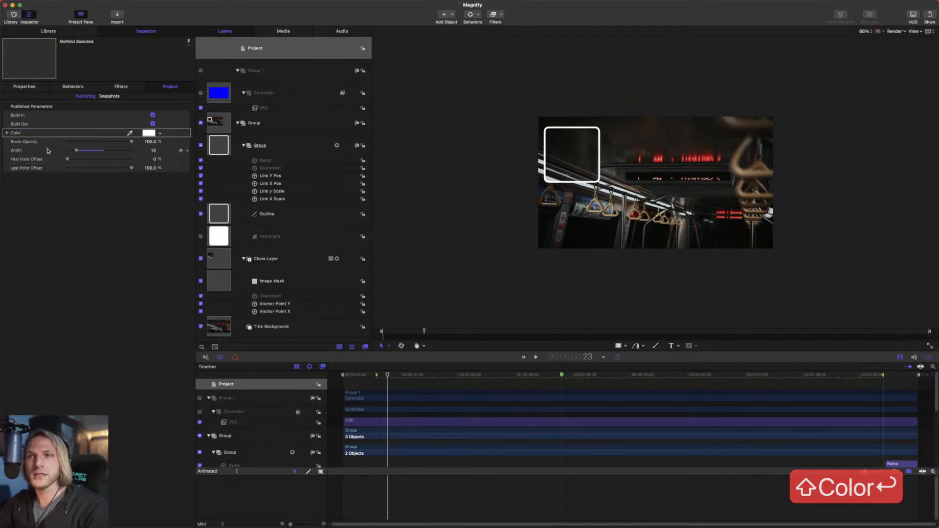
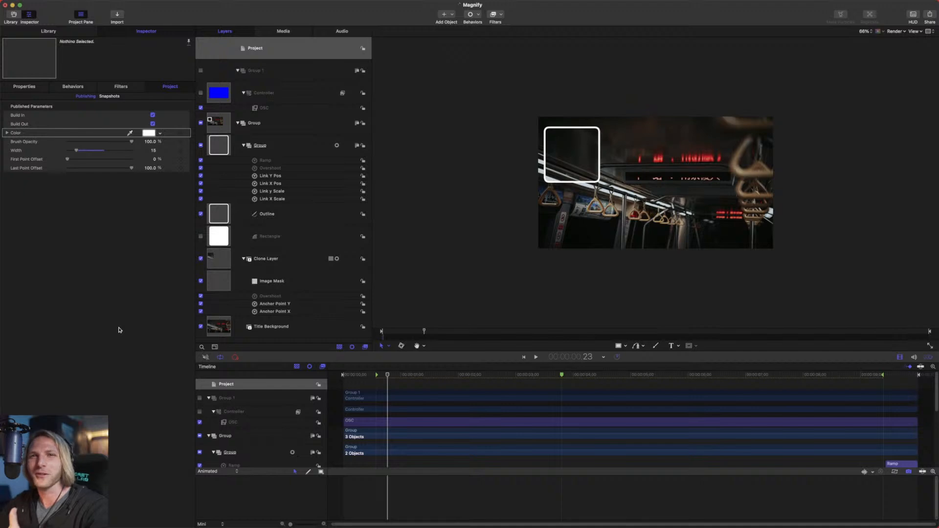
# Play back the build-in animation from the start of the timeline.
pyautogui.moveTo(367, 377); pyautogui.dragTo(334, 378)
pyautogui.press('space')
pyautogui.press('space')
# Publish the Center parameter of the Controller's OSC filter and reset it to its default.
pyautogui.click(293, 123)
pyautogui.click(267, 107)
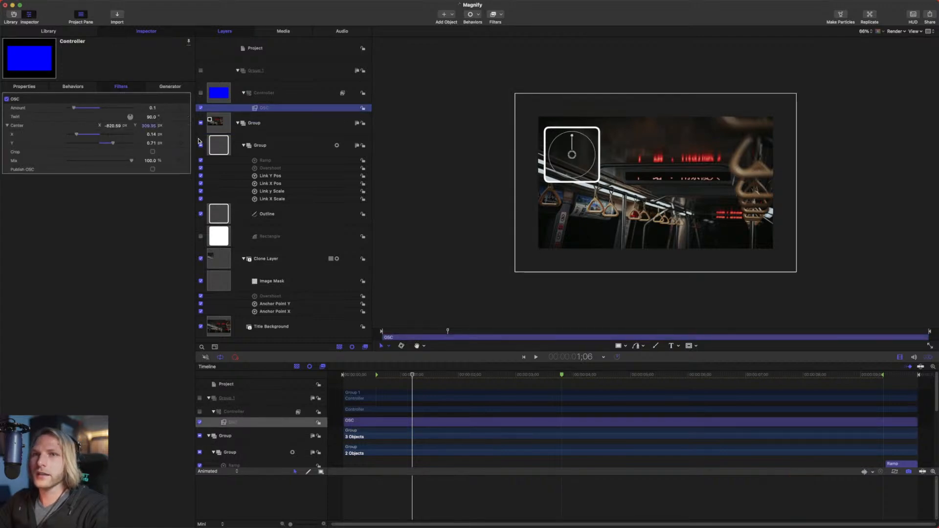
pyautogui.click(188, 127)
pyautogui.click(203, 226)
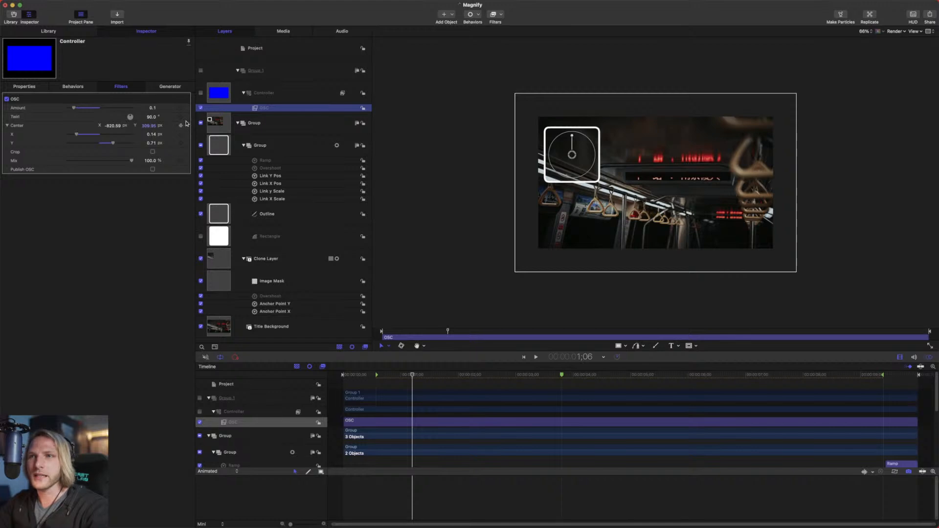
pyautogui.click(187, 127)
pyautogui.click(198, 131)
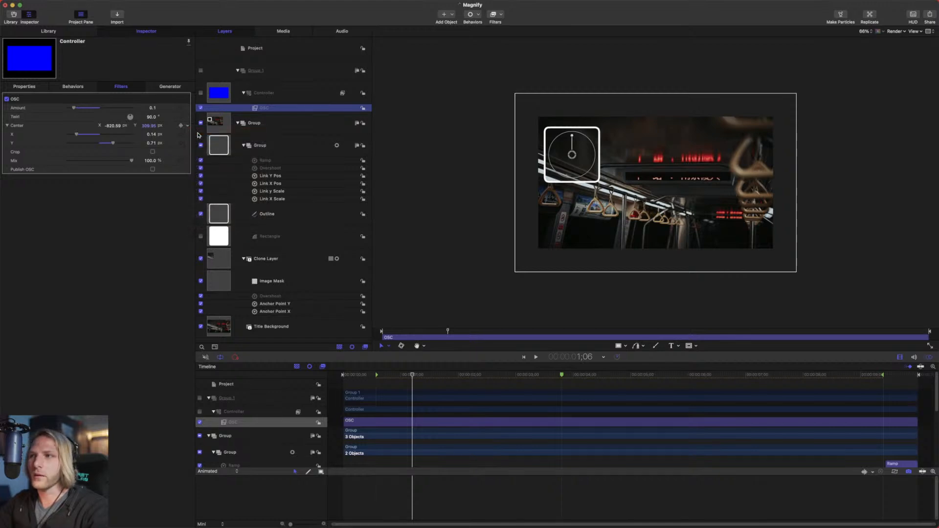
# Rename the project's published Center parameter to "Position", collapse it, and save the project.
pyautogui.click(288, 55)
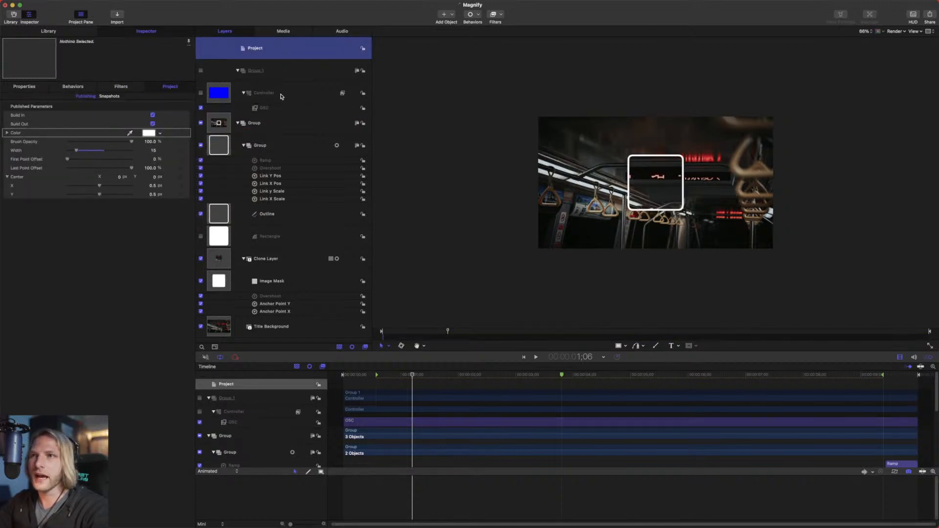
pyautogui.click(282, 96)
pyautogui.click(285, 62)
pyautogui.click(285, 56)
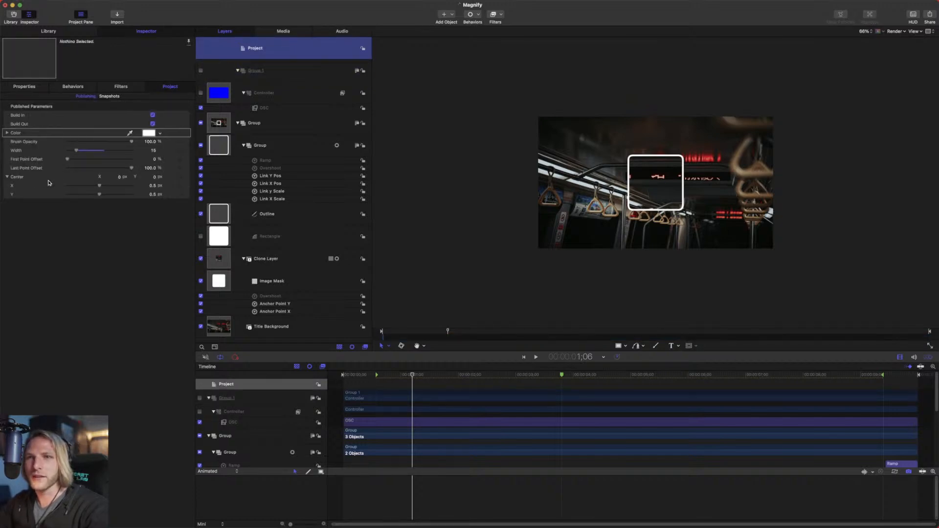
pyautogui.doubleClick(17, 177)
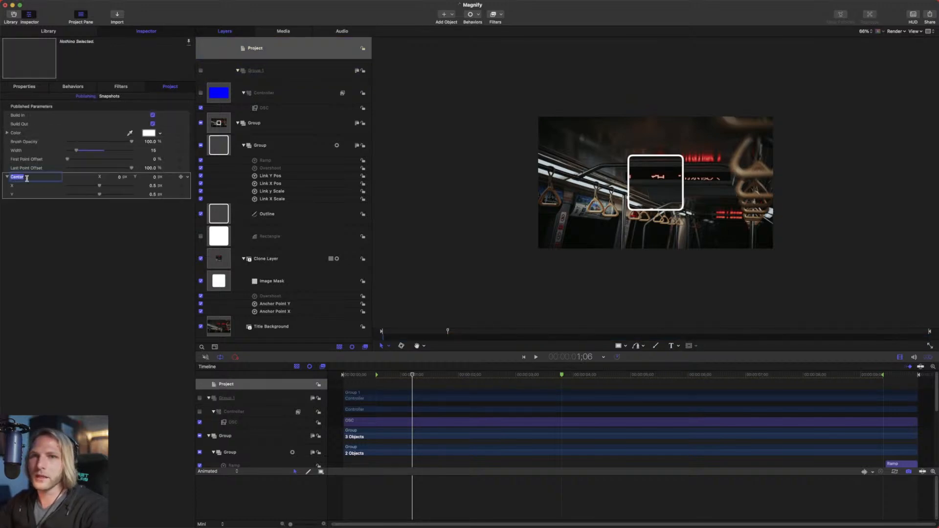
pyautogui.write('Position')
pyautogui.press('Return')
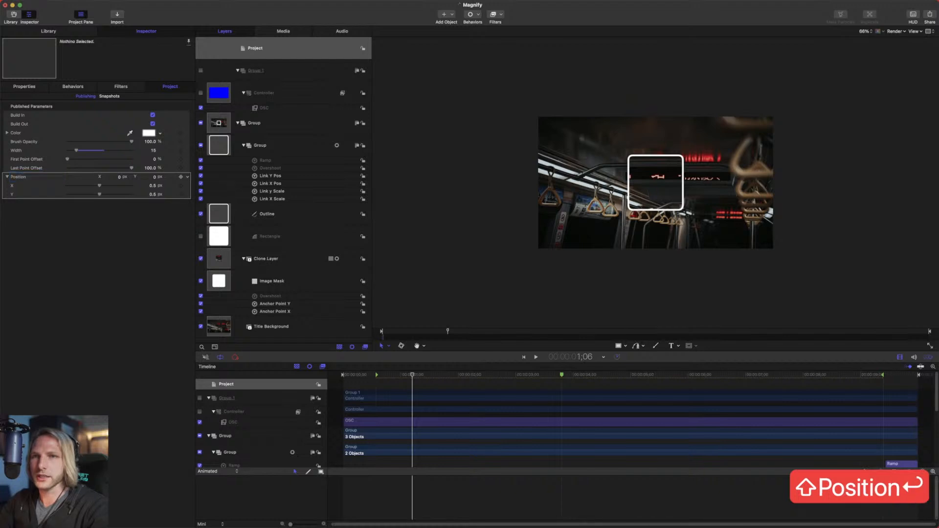
pyautogui.click(6, 177)
pyautogui.press('super+s')
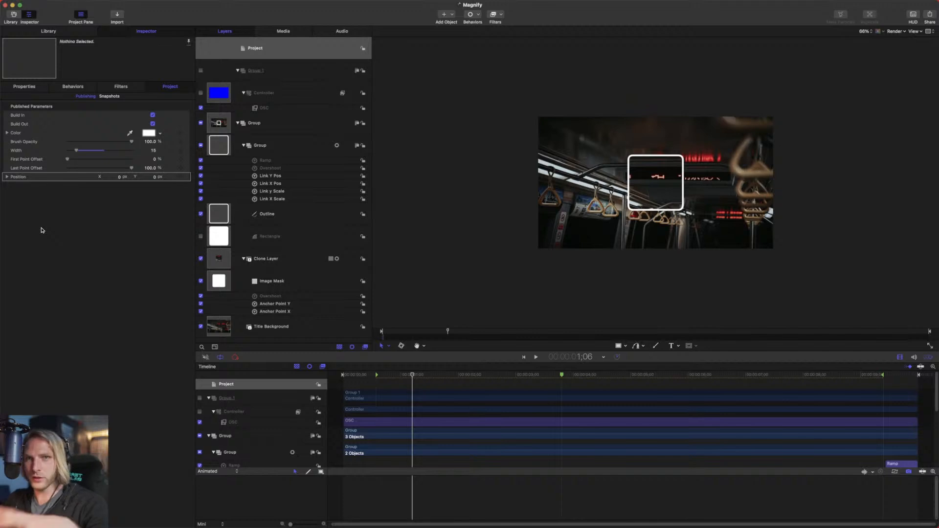
# Move the OSC filter's on-screen control to the image's left edge and reset its Center parameter.
pyautogui.click(268, 108)
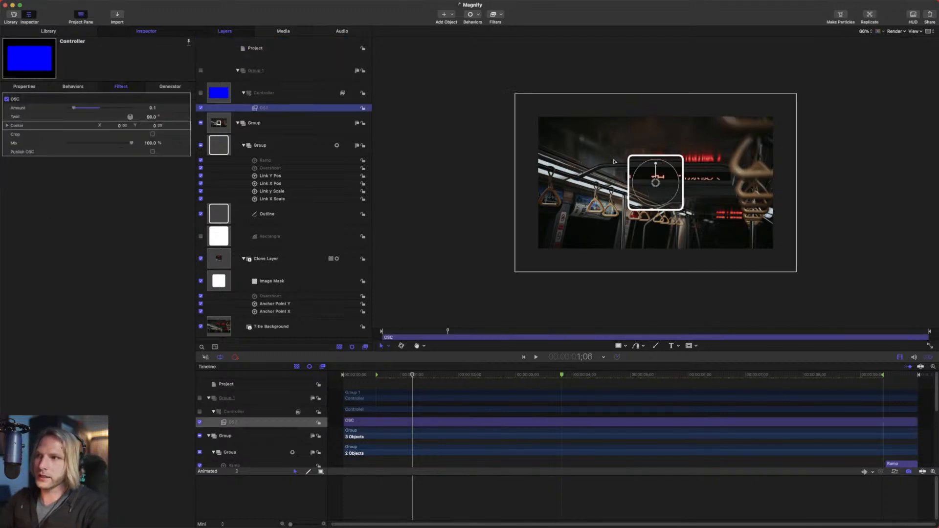
pyautogui.moveTo(647, 180); pyautogui.dragTo(557, 168)
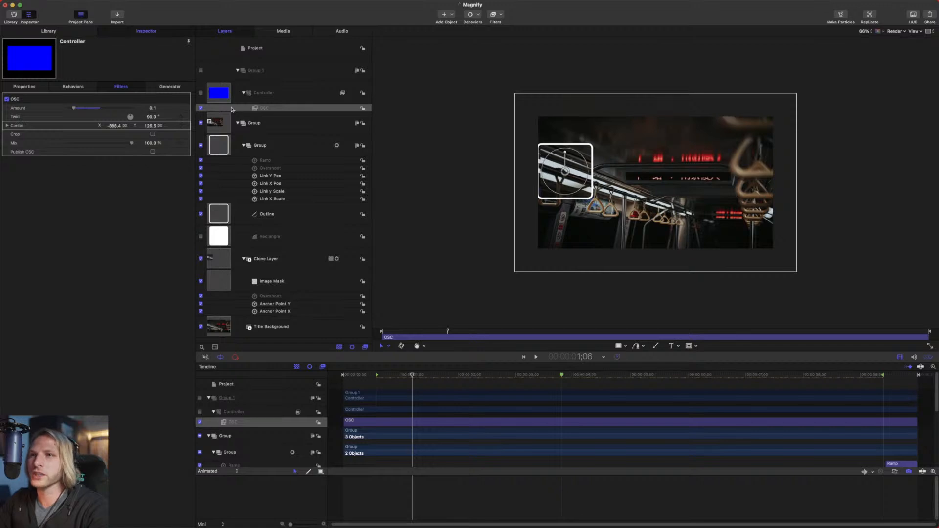
pyautogui.click(187, 125)
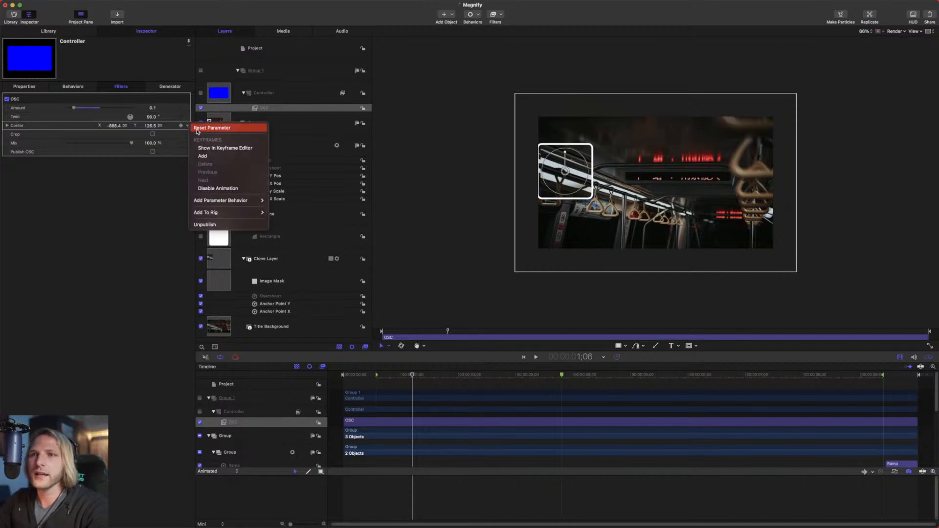
pyautogui.click(197, 129)
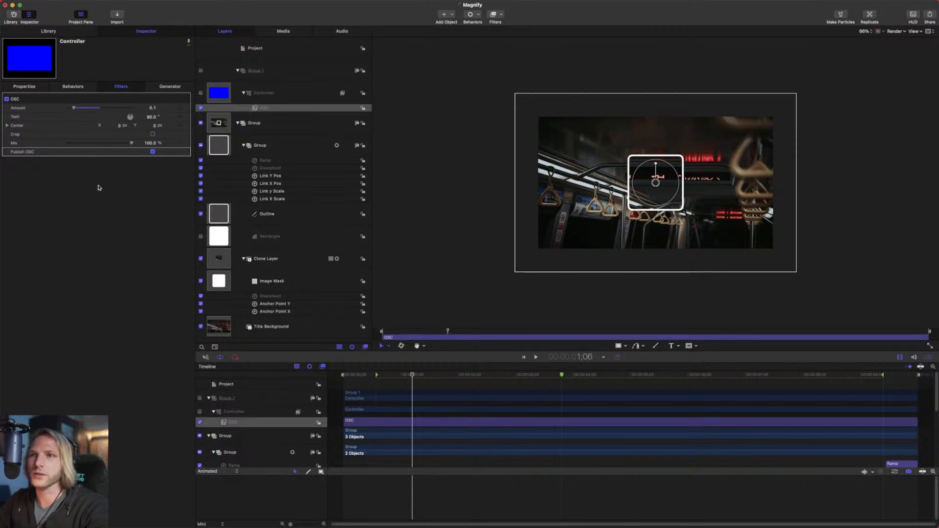
# Save the project with Publish OSC enabled on the OSC filter and switch to Final Cut Pro.
pyautogui.press('super+s')
pyautogui.moveTo(457, 525)
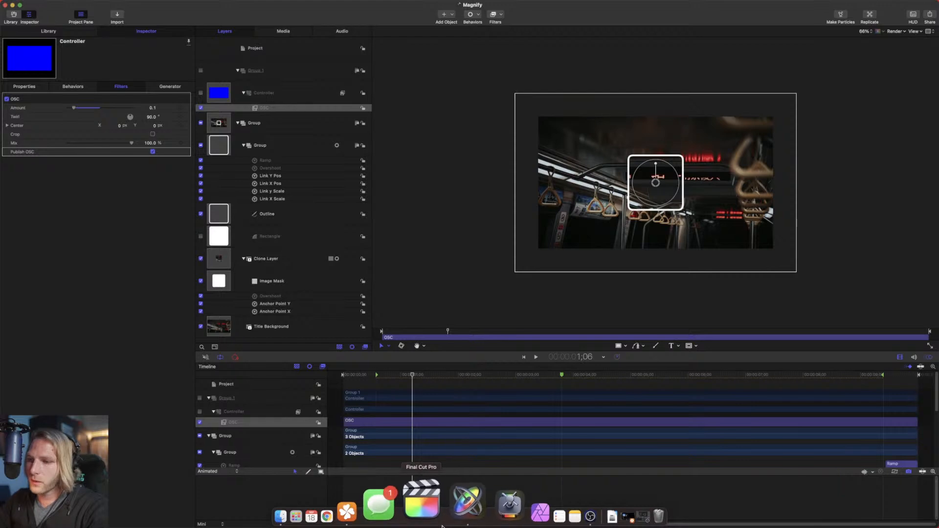
pyautogui.click(440, 524)
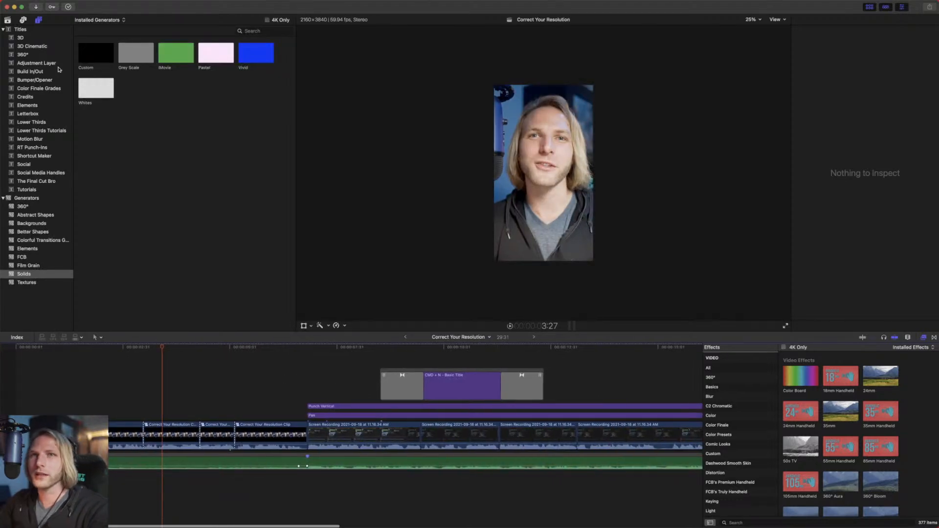
# Open the T71 - Countdown project from the T71 - Countdown Timer library.
pyautogui.click(7, 20)
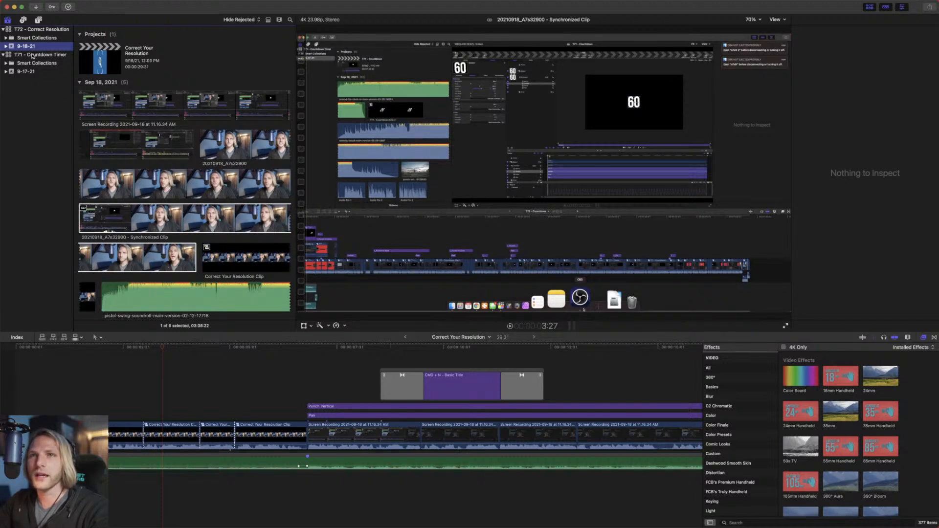
pyautogui.click(32, 55)
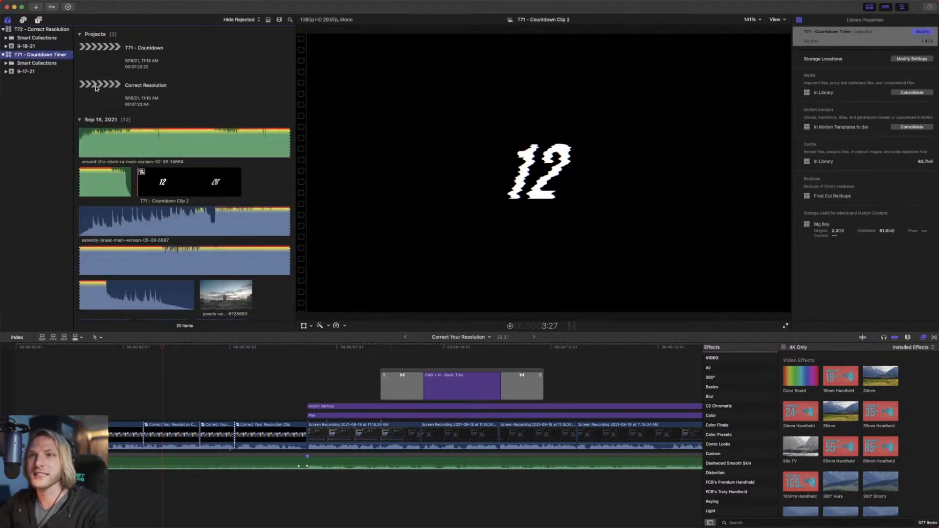
pyautogui.doubleClick(105, 65)
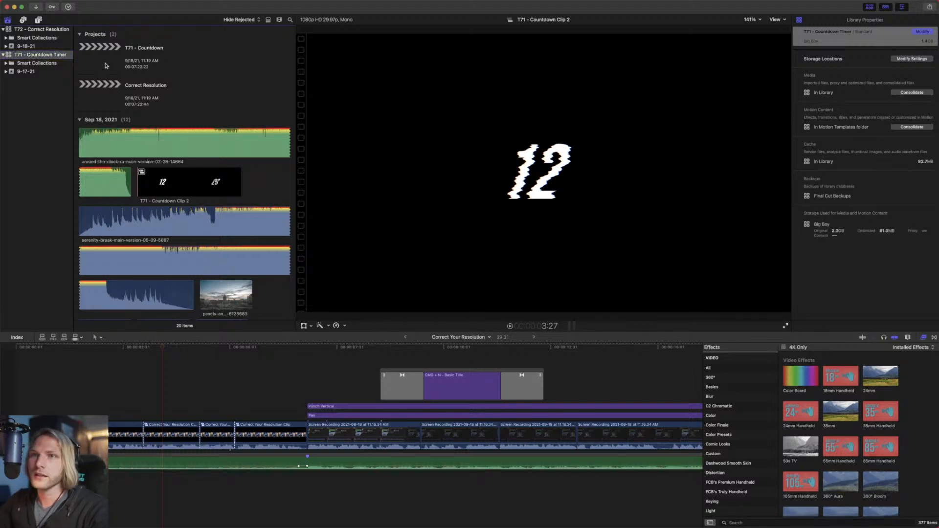
# Position the playhead at 3:48:26 in the fitted timeline and open the titles and generators browser.
pyautogui.moveTo(195, 348); pyautogui.dragTo(400, 348)
pyautogui.click(546, 261)
pyautogui.hotkey('shift', 'z')
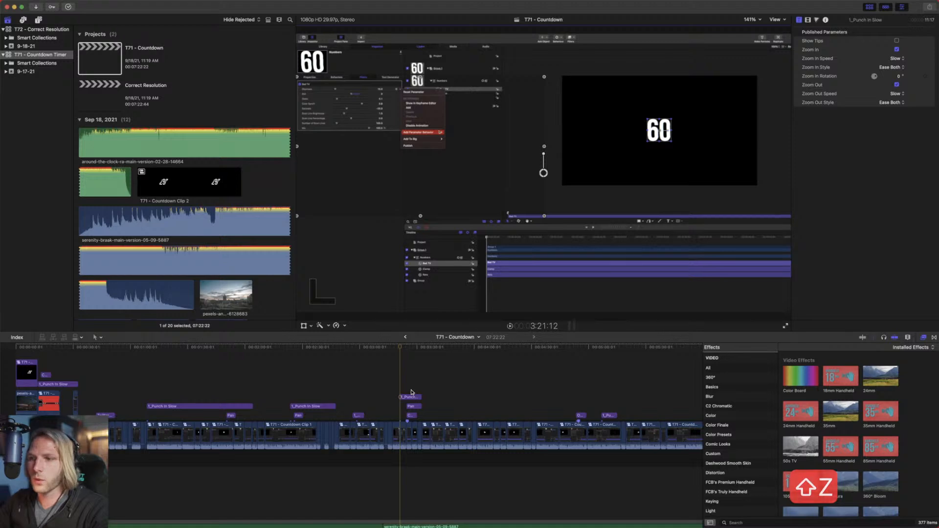
pyautogui.click(452, 348)
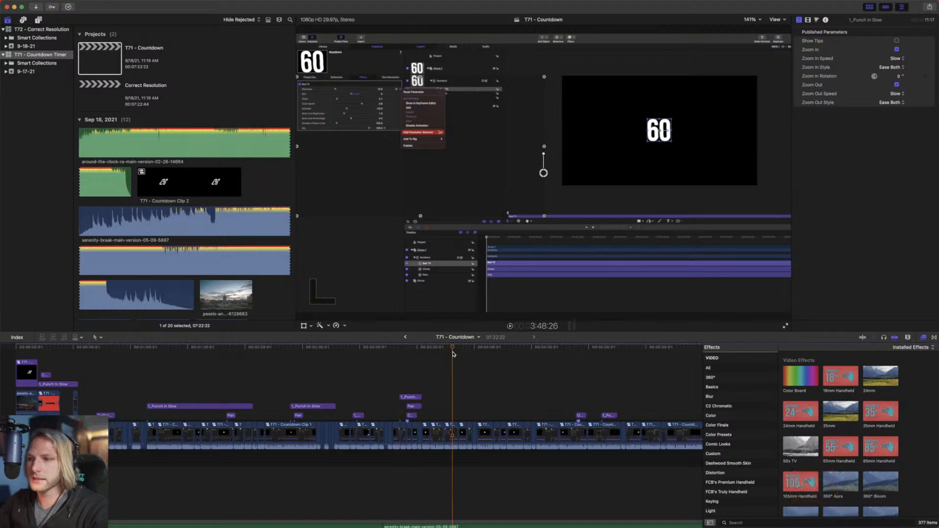
pyautogui.click(38, 20)
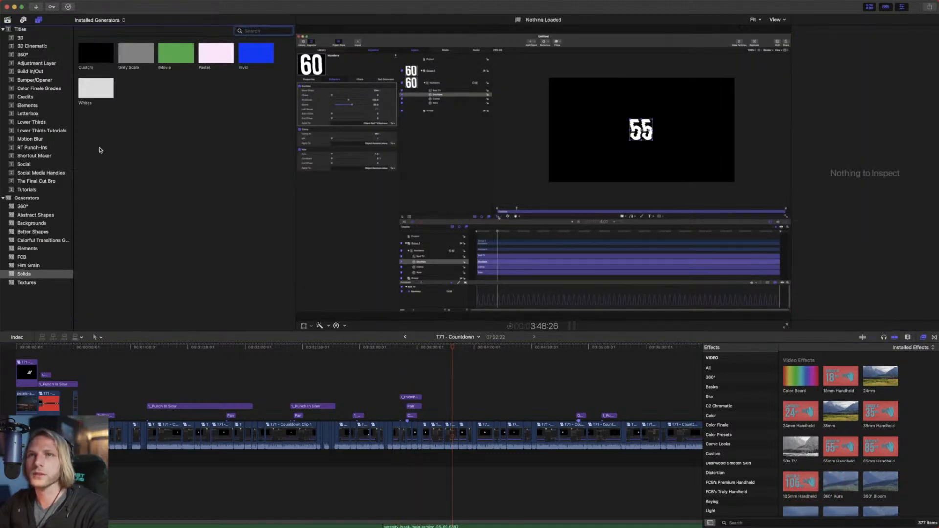
# Add the Magnify title from the Tutorials category above the clips at 3:48:26 and move its callout over the countdown number.
pyautogui.click(34, 191)
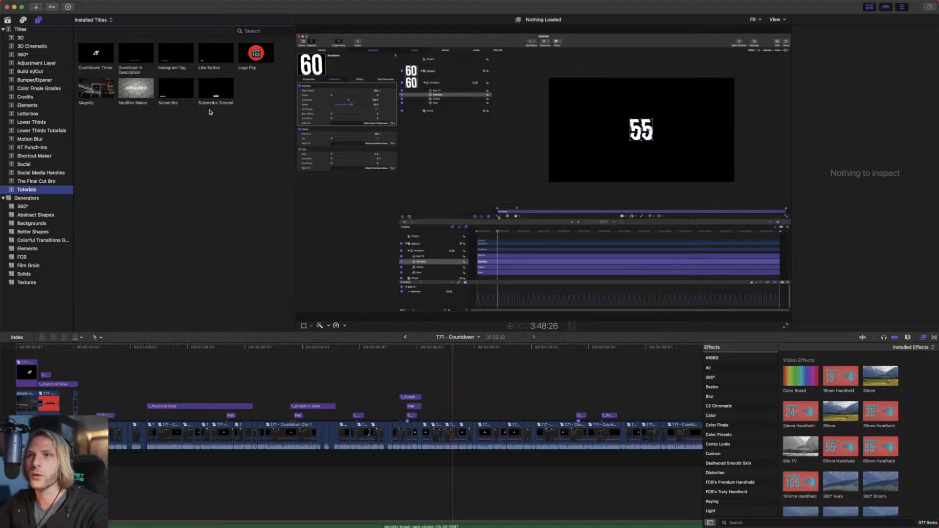
pyautogui.moveTo(87, 87); pyautogui.dragTo(454, 399)
pyautogui.moveTo(543, 174); pyautogui.dragTo(642, 132)
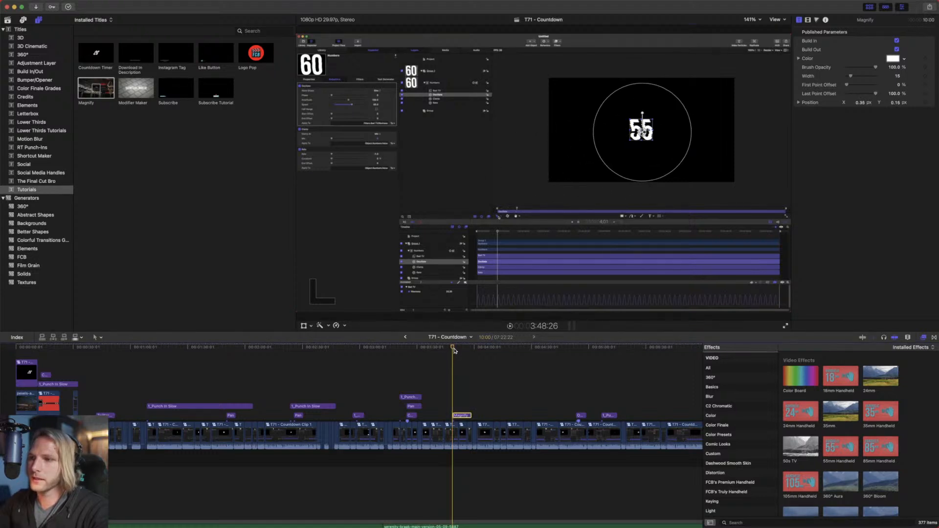
# Solo the Magnify title clip in the timeline and play its build-in from the clip's start.
pyautogui.moveTo(487, 476); pyautogui.dragTo(431, 422)
pyautogui.press('v')
pyautogui.press('v')
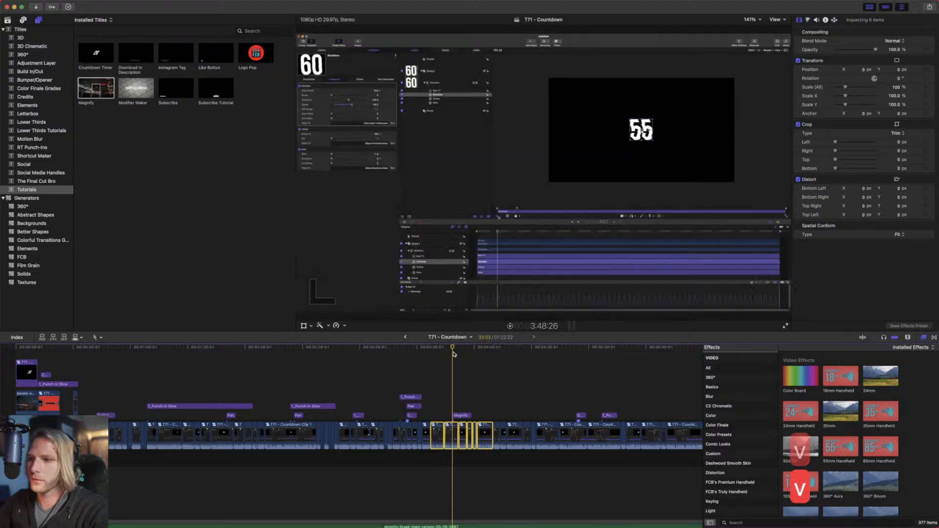
pyautogui.click(465, 416)
pyautogui.hotkey('alt', 's')
pyautogui.press('space')
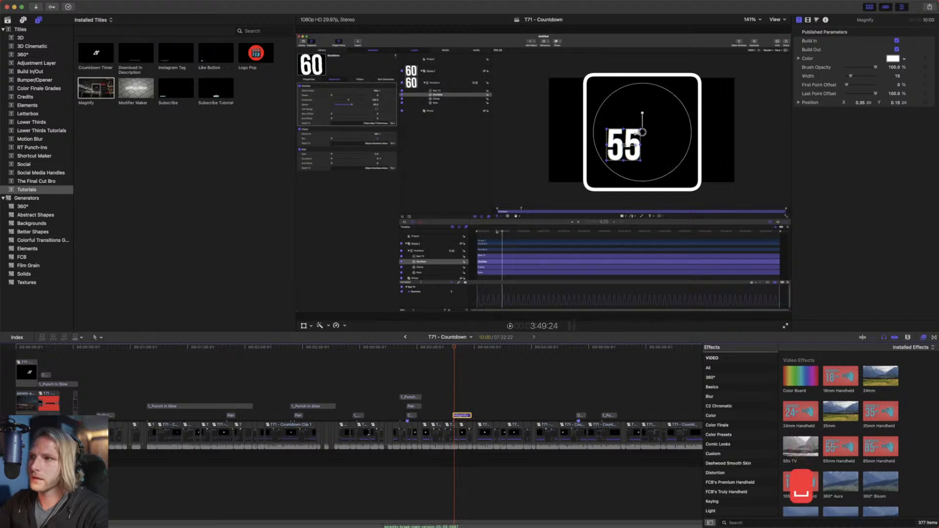
pyautogui.click(453, 349)
pyautogui.press('space')
pyautogui.click(453, 348)
pyautogui.press('space')
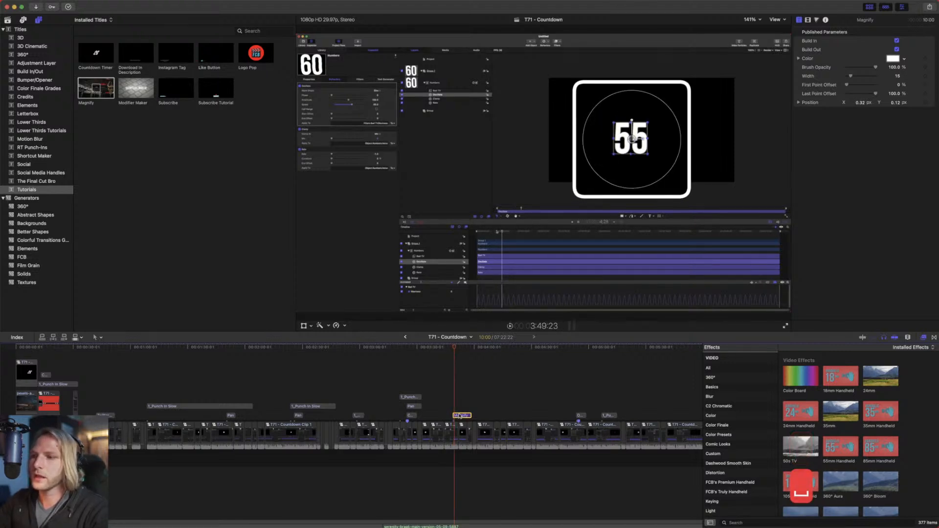
# Centre the callout on the countdown number at about X 0.31, Y 0.11 and set its outline color to red.
pyautogui.moveTo(632, 140)
pyautogui.mouseDown()
pyautogui.moveTo(568, 179)
pyautogui.moveTo(442, 110)
pyautogui.moveTo(603, 146)
pyautogui.moveTo(640, 133)
pyautogui.moveTo(631, 143)
pyautogui.mouseUp()
pyautogui.click(894, 59)
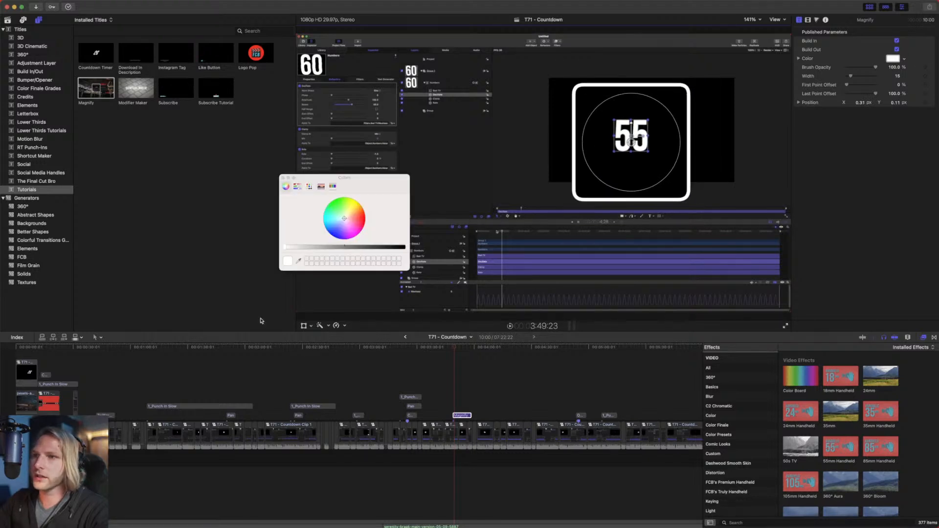
pyautogui.click(362, 219)
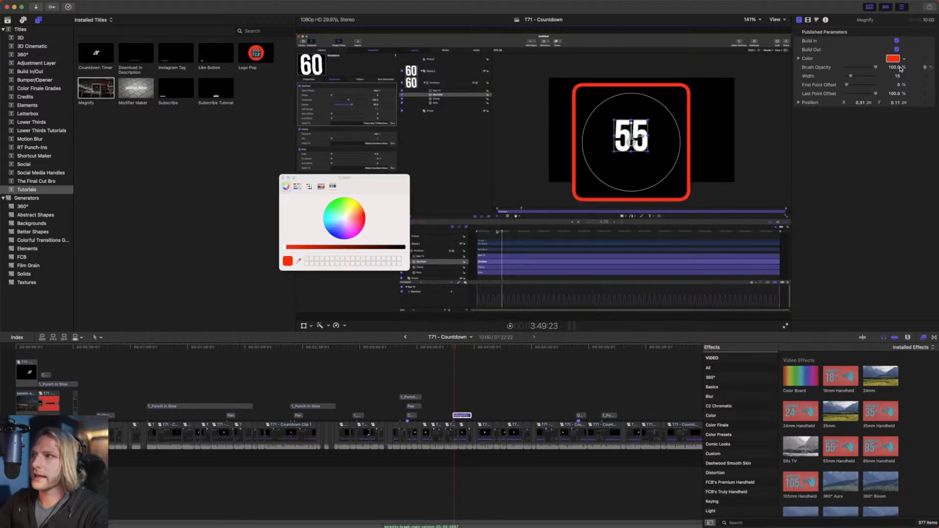
# Try a thicker callout outline with a Width of 62 and undo the change.
pyautogui.moveTo(893, 68)
pyautogui.mouseDown()
pyautogui.moveTo(894, 91)
pyautogui.moveTo(893, 67)
pyautogui.moveTo(866, 77)
pyautogui.mouseUp()
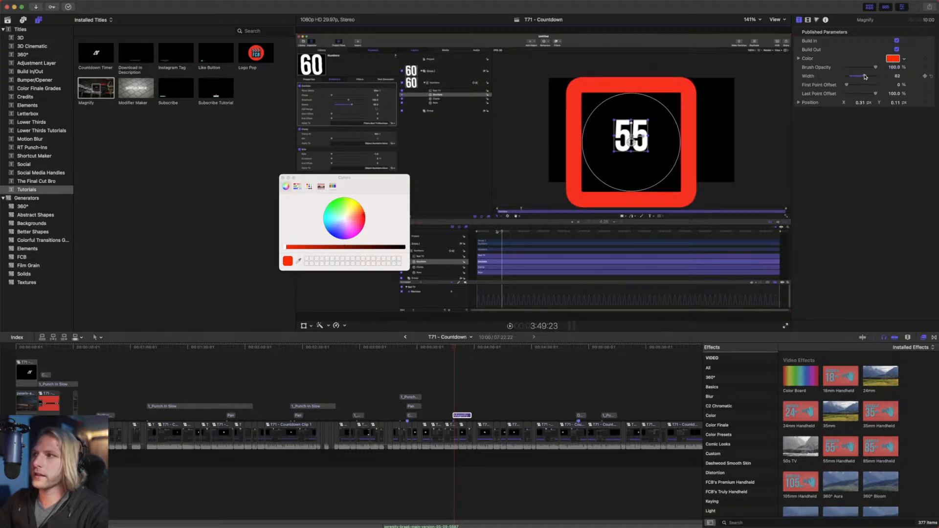
pyautogui.press('super+z')
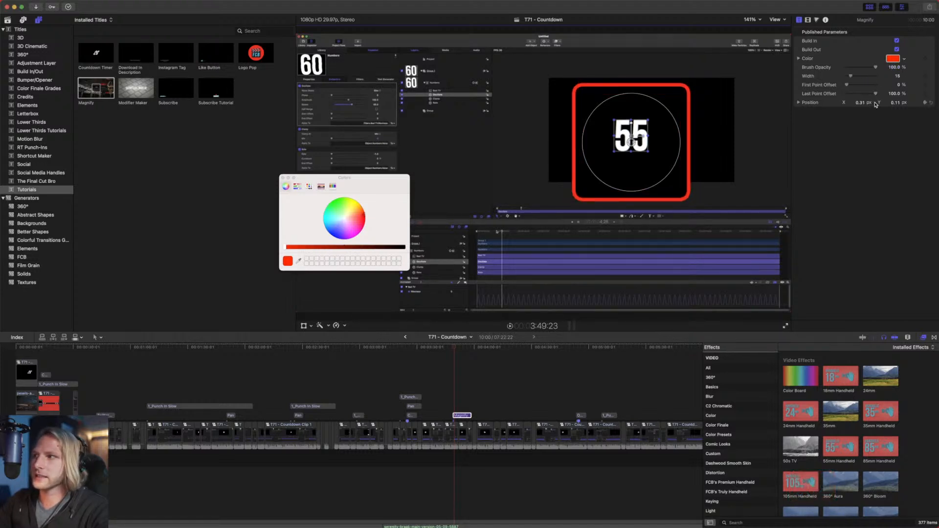
# Keyframe the callout's Position from 3:49:23 to a second point at about X -0.14, Y -0.16, and play back the move.
pyautogui.click(924, 103)
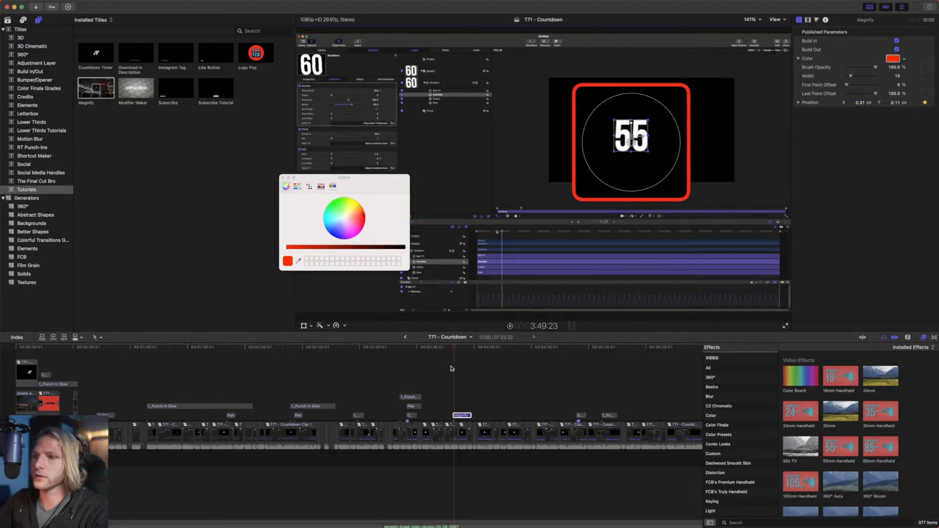
pyautogui.click(458, 348)
pyautogui.moveTo(612, 151); pyautogui.dragTo(485, 225)
pyautogui.click(456, 351)
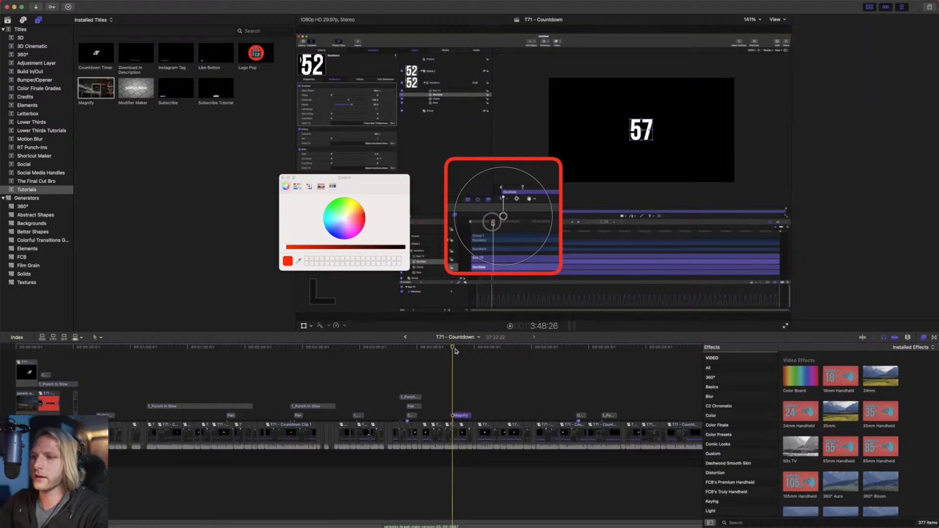
pyautogui.moveTo(456, 351); pyautogui.dragTo(454, 351)
pyautogui.press('space')
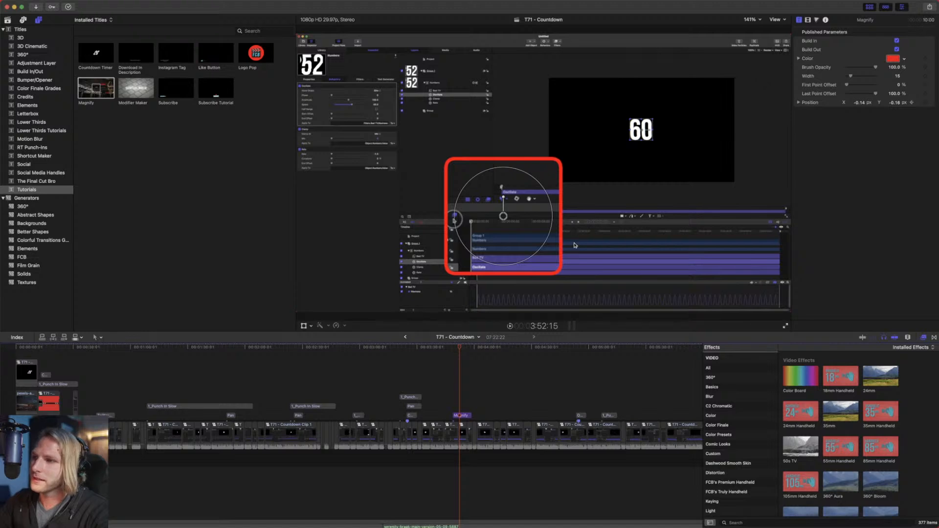
# Shrink the Magnify callout with its on-screen control at 3:52:15 and move it to about X 0.21, Y -0.14.
pyautogui.click(462, 416)
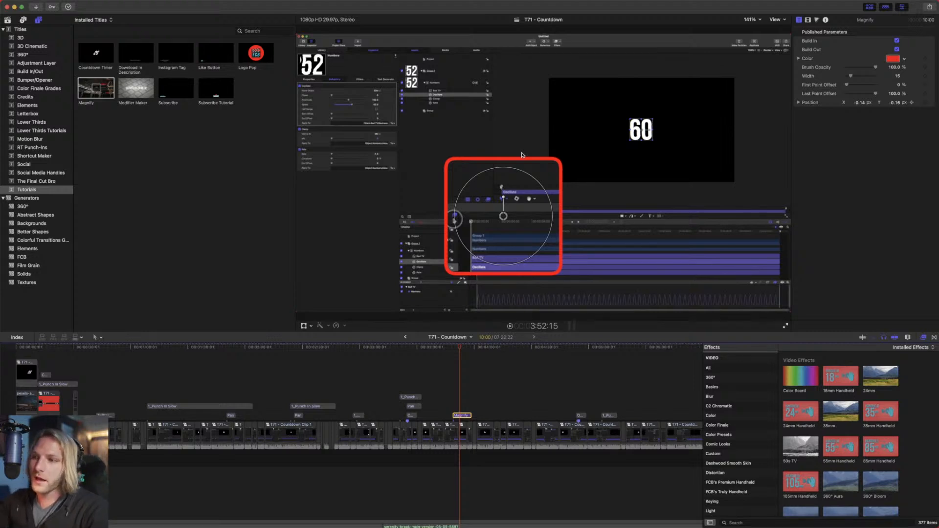
pyautogui.moveTo(503, 216)
pyautogui.mouseDown()
pyautogui.moveTo(540, 173)
pyautogui.moveTo(505, 202)
pyautogui.mouseUp()
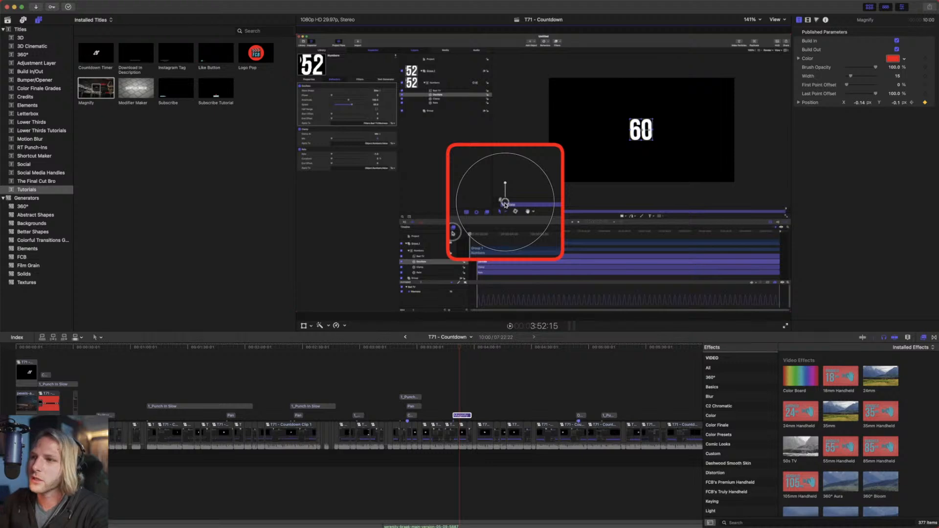
pyautogui.moveTo(537, 166); pyautogui.dragTo(508, 204)
pyautogui.moveTo(582, 207); pyautogui.dragTo(605, 215)
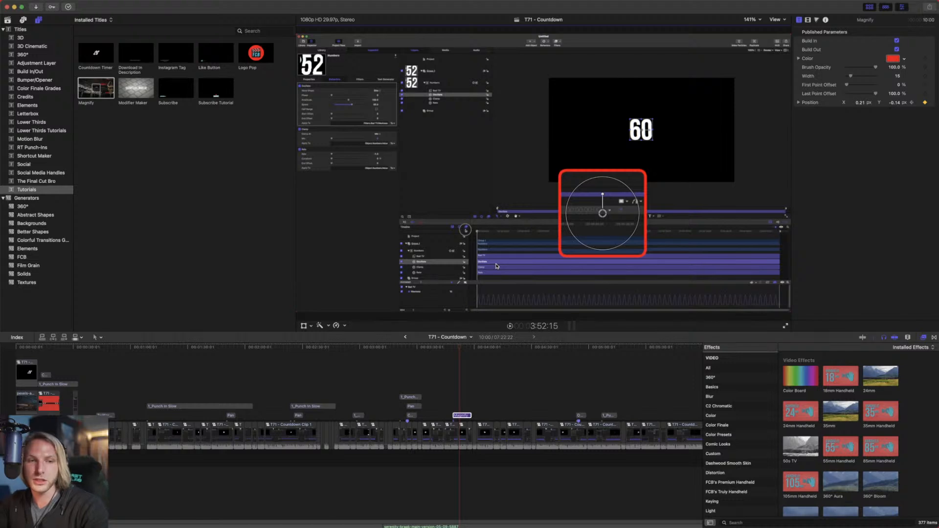
# Switch to the Magnify project in Motion and scrub from the build-in to 4;09.
pyautogui.moveTo(456, 526)
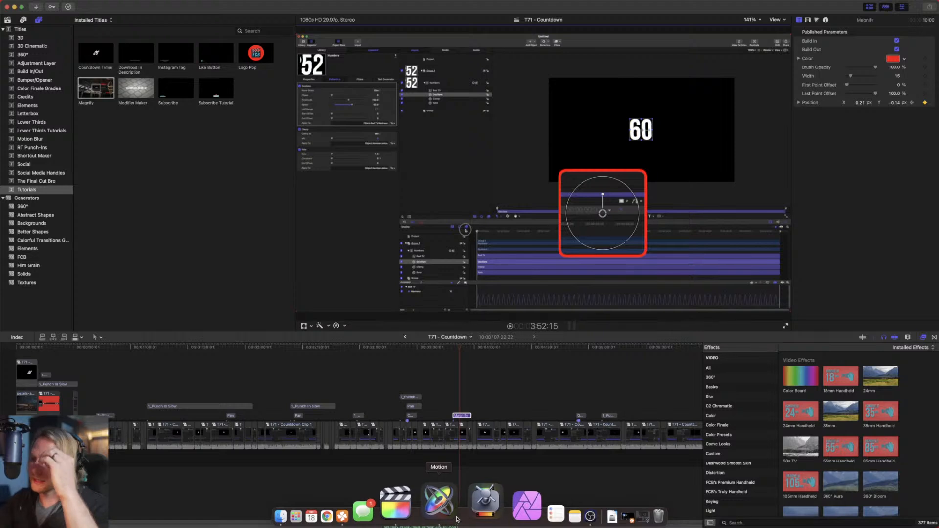
pyautogui.click(457, 522)
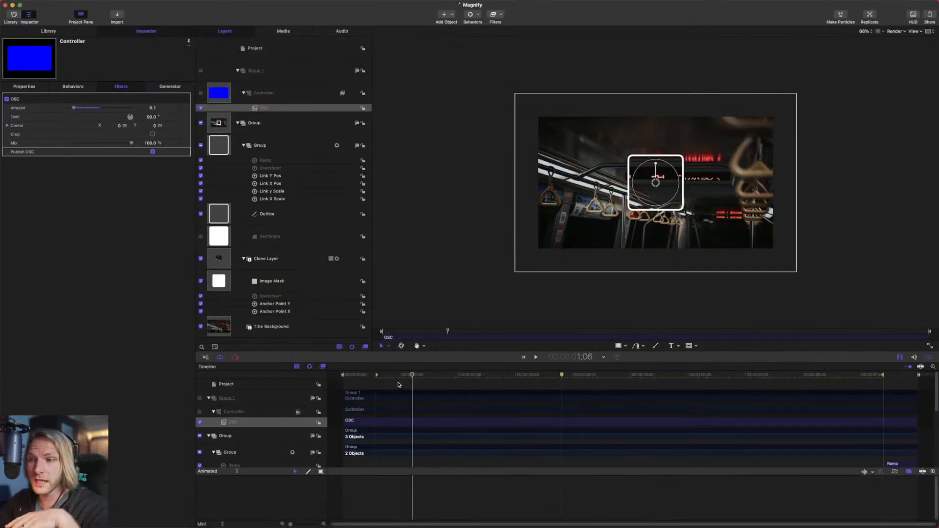
pyautogui.click(361, 374)
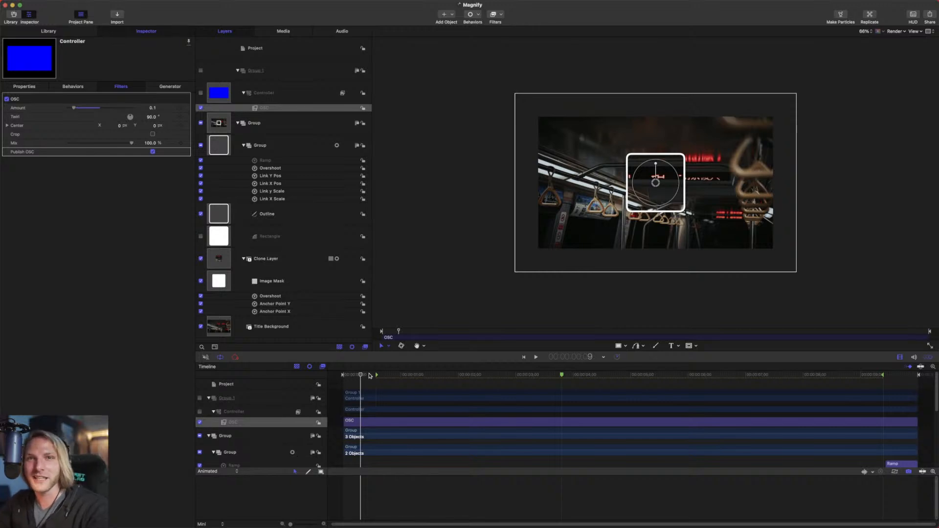
pyautogui.moveTo(369, 374); pyautogui.dragTo(591, 374)
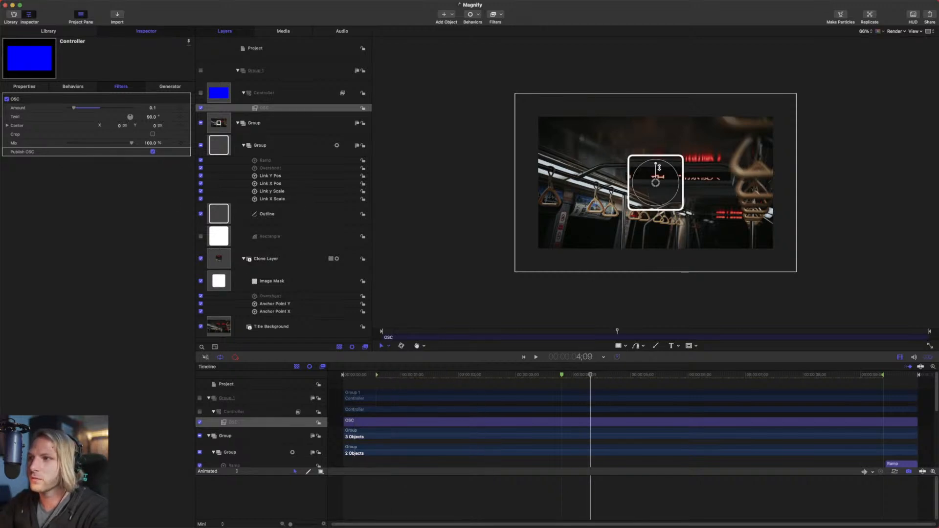
# Try adjusting the OSC filter's on-screen handle on the canvas and undo the change.
pyautogui.moveTo(656, 166); pyautogui.dragTo(656, 165)
pyautogui.press('super+z')
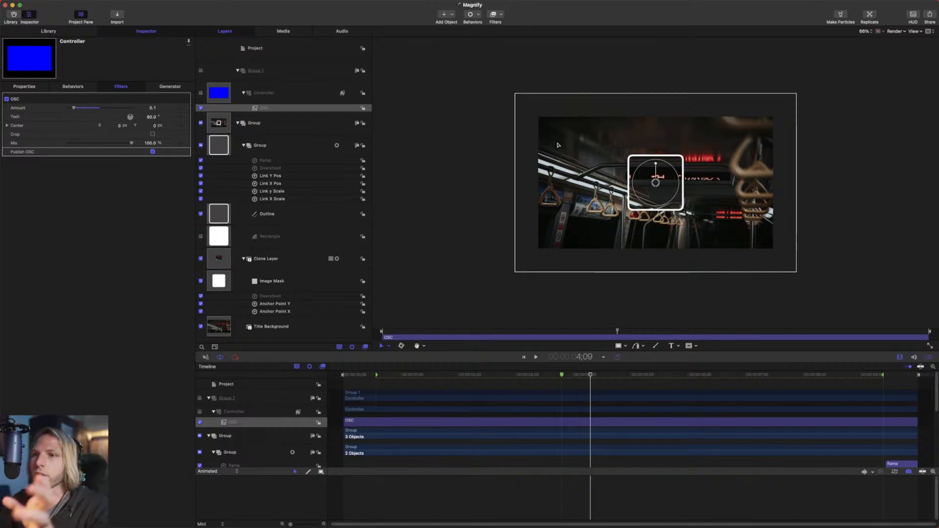
# Add a Link behavior to the Rectangle's Roundness with the Outline shape as its source object.
pyautogui.click(270, 235)
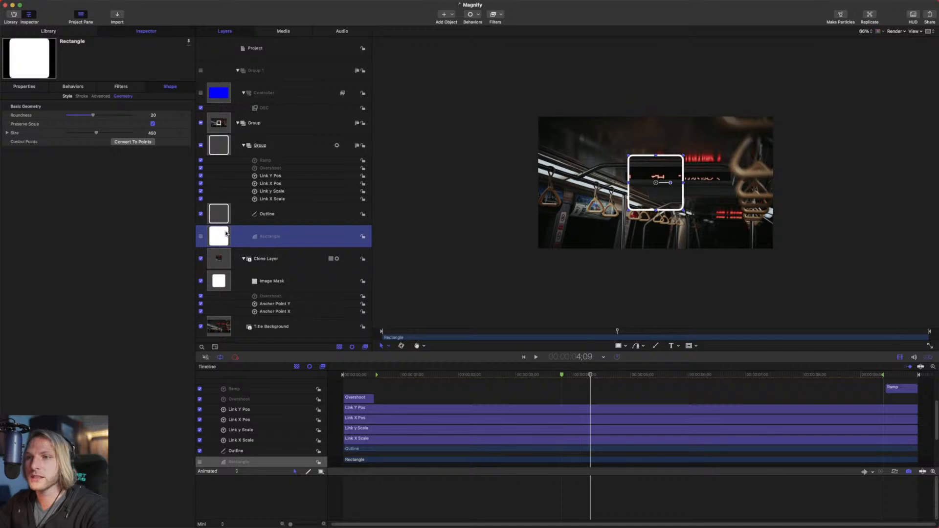
pyautogui.click(188, 116)
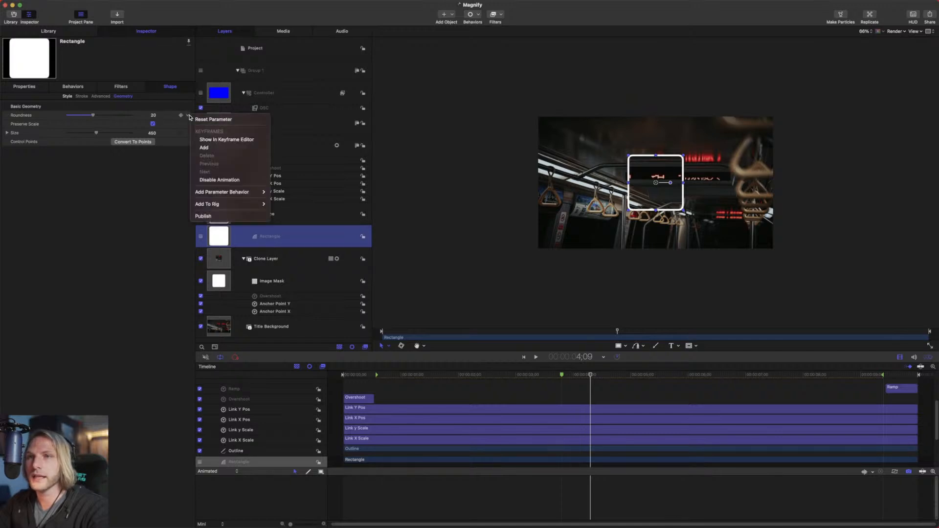
pyautogui.moveTo(215, 193)
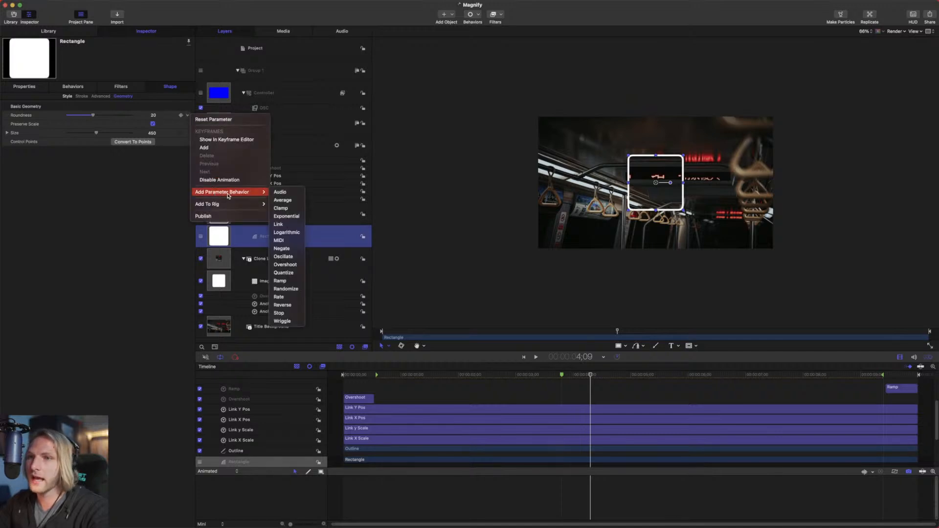
pyautogui.click(279, 224)
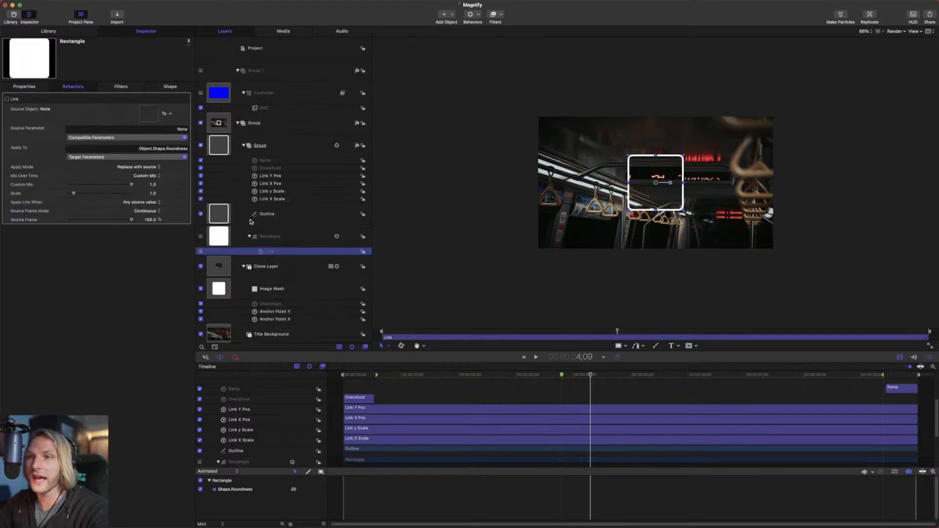
pyautogui.moveTo(213, 214); pyautogui.dragTo(148, 113)
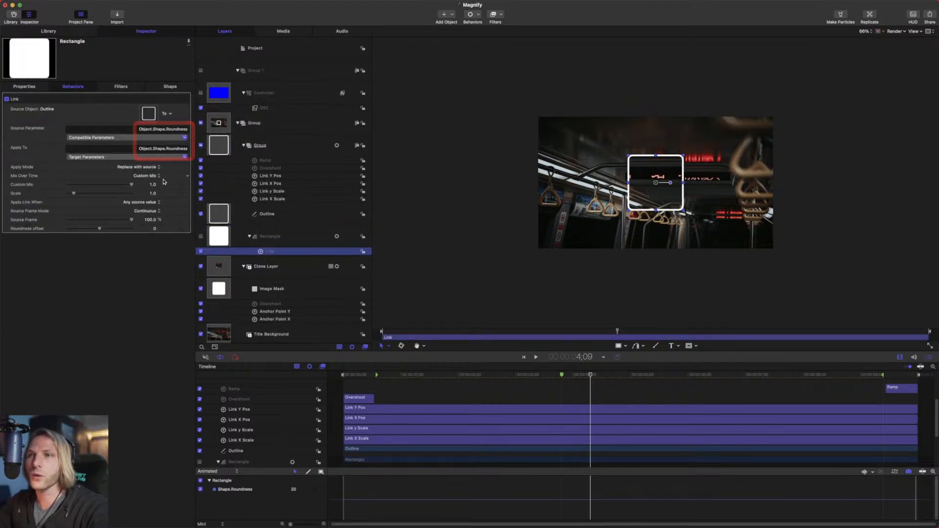
# Publish the Roundness parameter in the Outline shape's geometry settings.
pyautogui.click(281, 215)
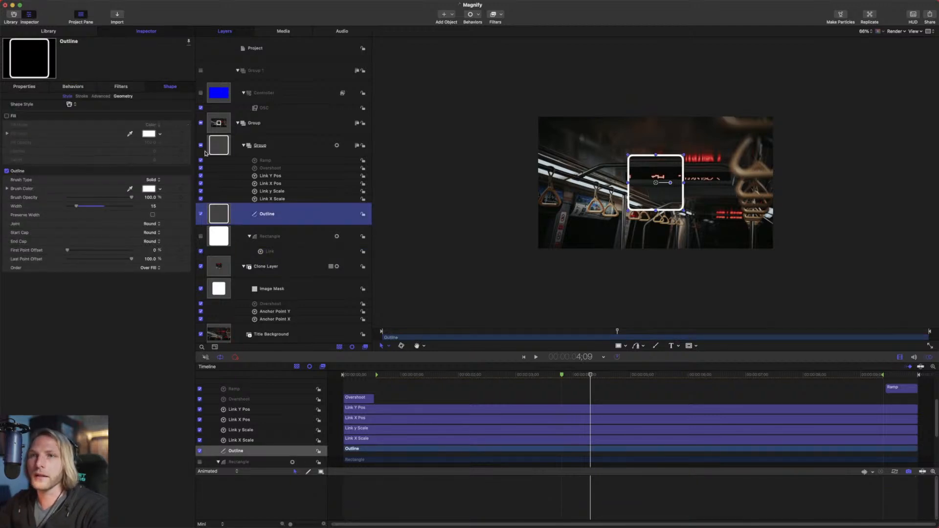
pyautogui.click(267, 230)
pyautogui.click(270, 220)
pyautogui.click(123, 96)
pyautogui.click(187, 117)
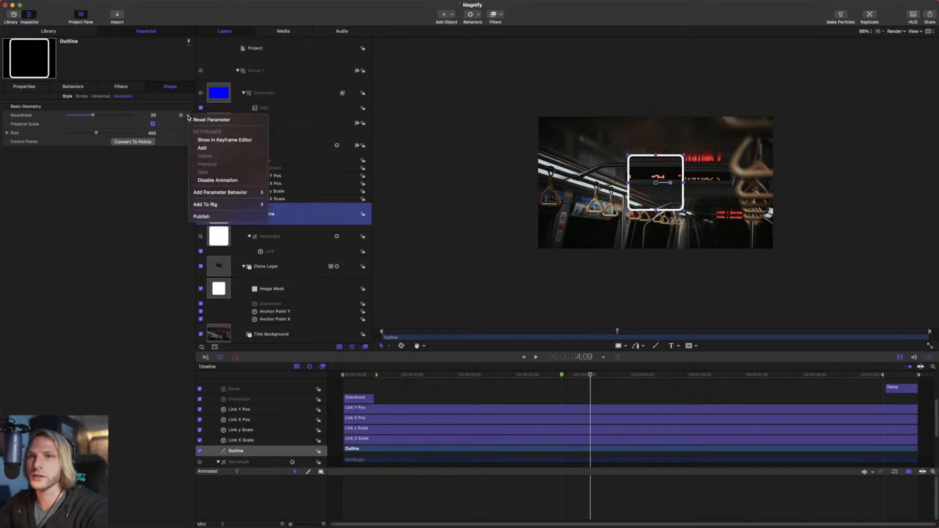
pyautogui.click(218, 220)
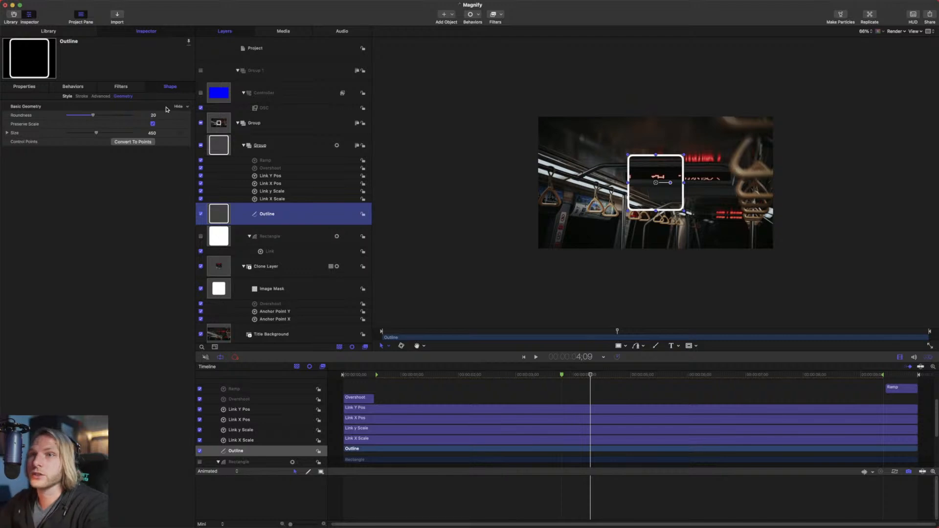
# Add a Link behavior to the Outline's Roundness, using the Controller's OSC filter Twirl as its source parameter.
pyautogui.click(189, 116)
pyautogui.moveTo(239, 194)
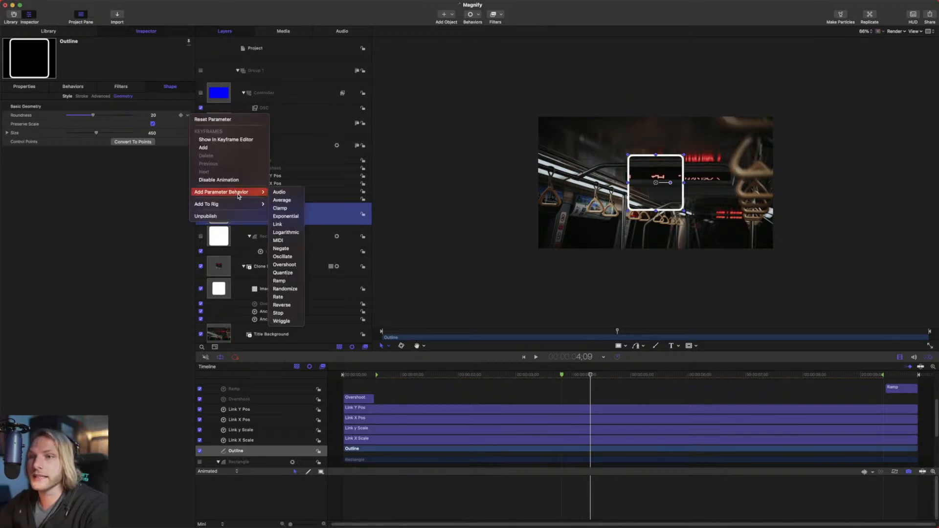
pyautogui.click(281, 224)
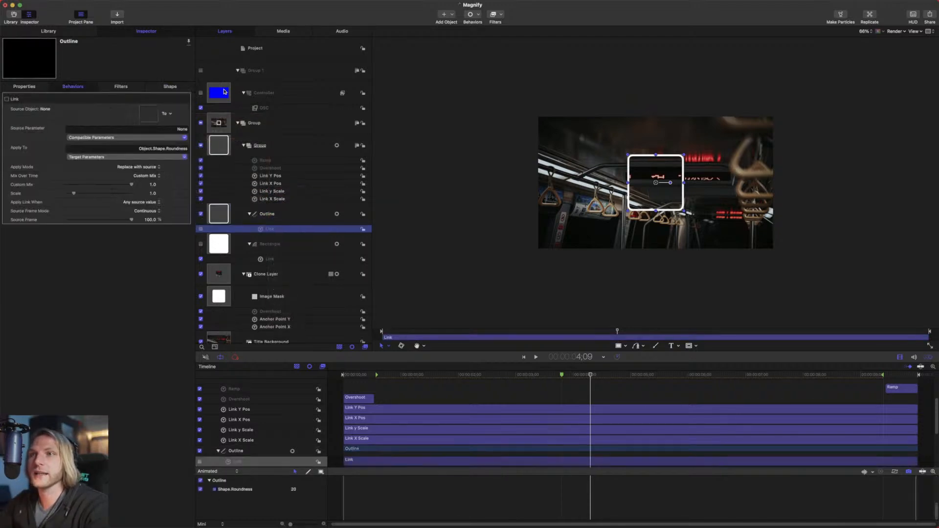
pyautogui.moveTo(170, 111); pyautogui.dragTo(152, 111)
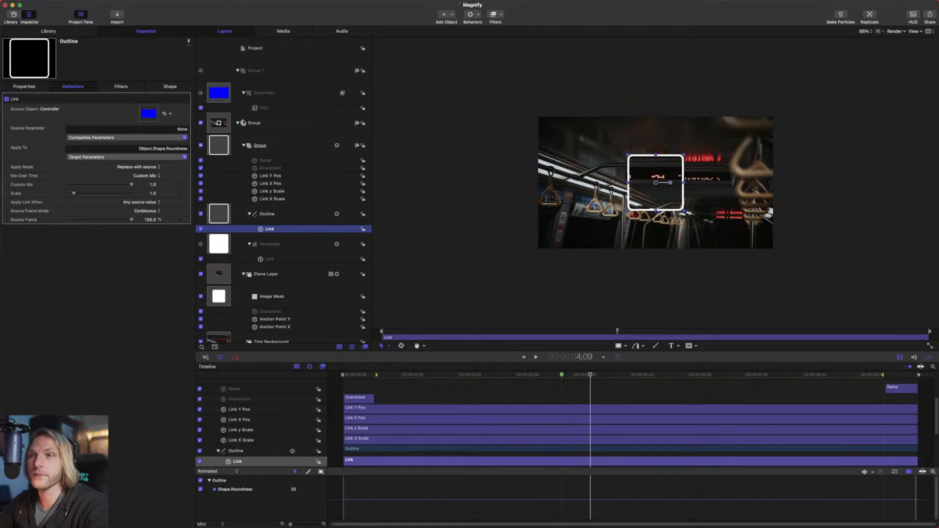
pyautogui.click(161, 138)
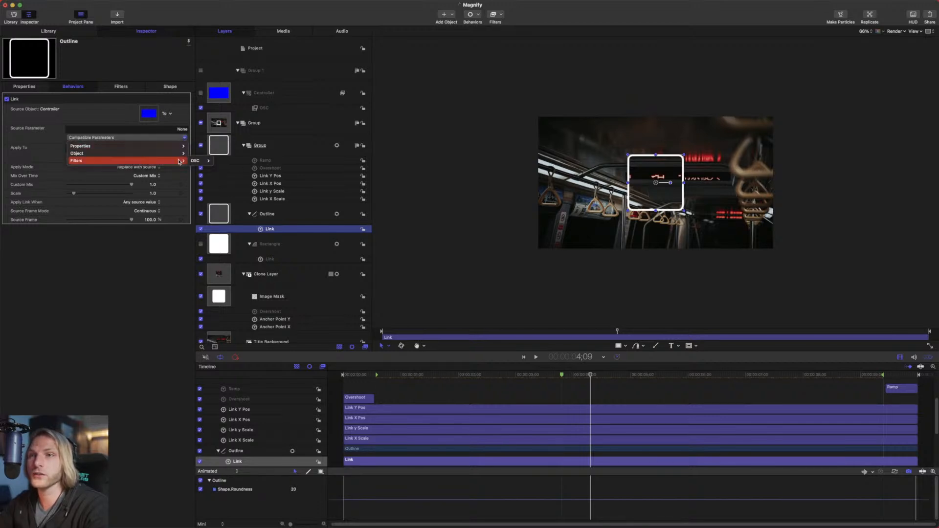
pyautogui.click(220, 168)
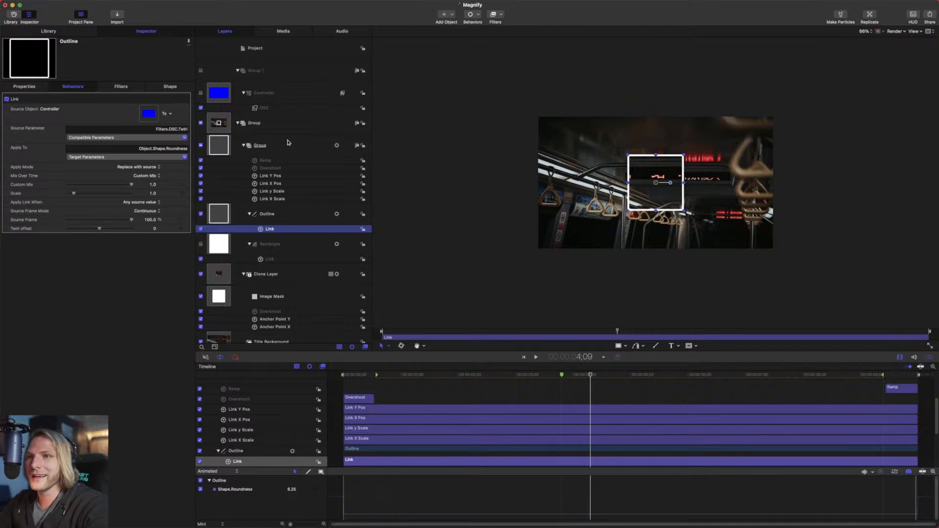
# Test the roundness link by rotating the Controller's OSC on-screen handle and undo the change.
pyautogui.click(263, 109)
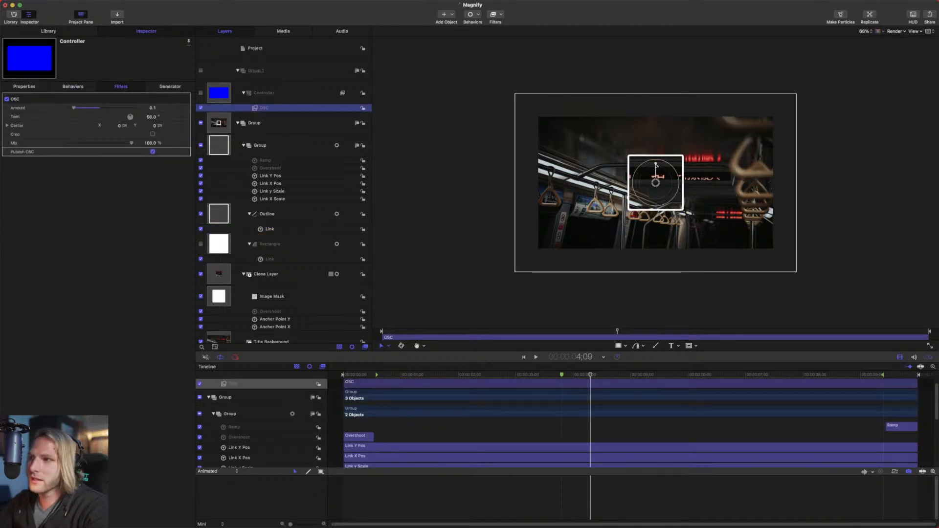
pyautogui.moveTo(668, 168); pyautogui.dragTo(637, 187)
pyautogui.press('super+z')
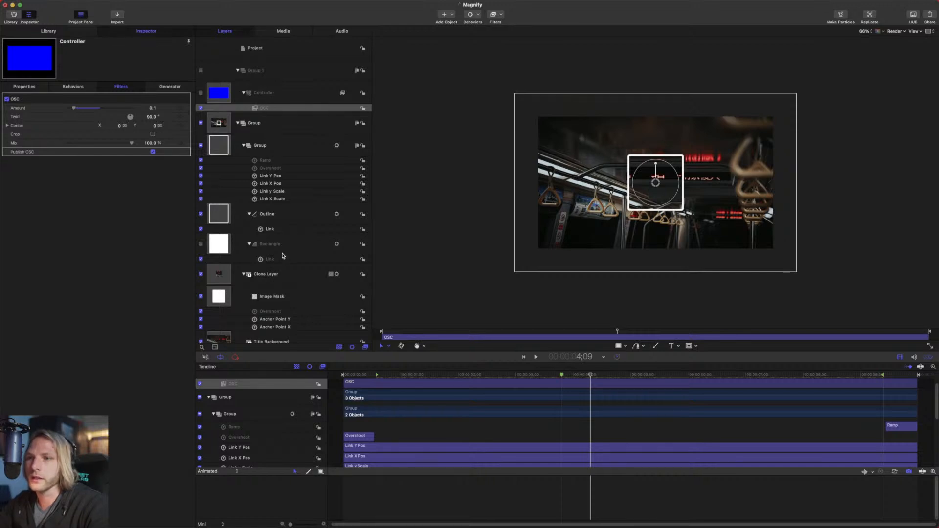
# Set the Scale of the Rectangle's roundness Link to 5 and test it by rotating the Controller's OSC on-screen handle.
pyautogui.click(277, 259)
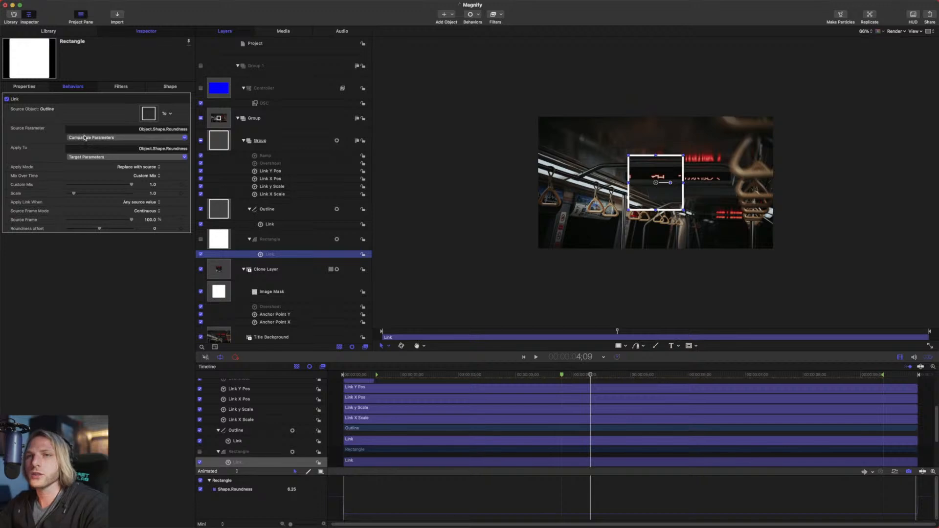
pyautogui.click(149, 193)
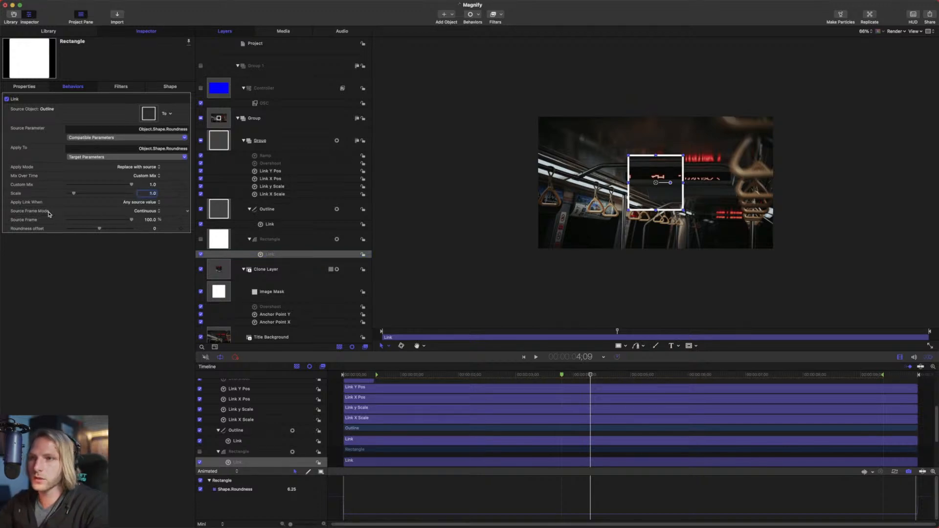
pyautogui.write('10')
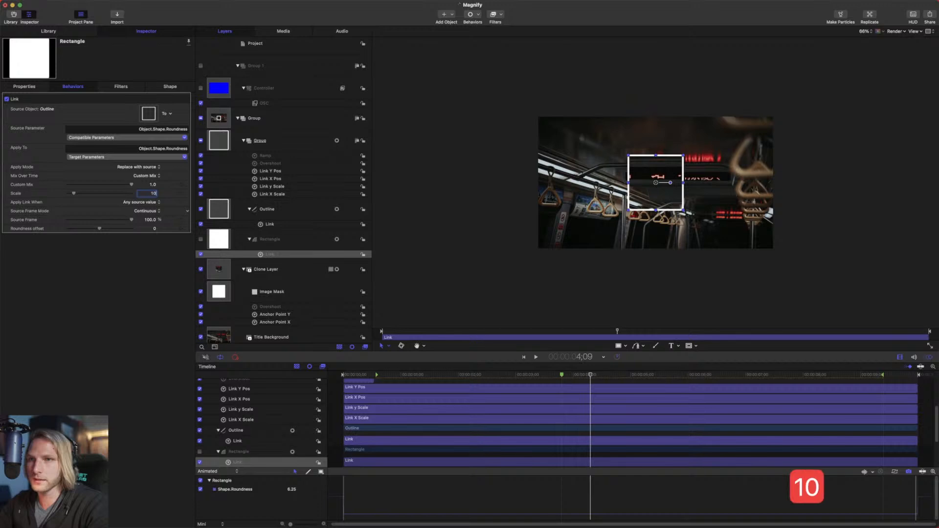
pyautogui.press('BackSpace')
pyautogui.press('BackSpace')
pyautogui.write('5')
pyautogui.press('Return')
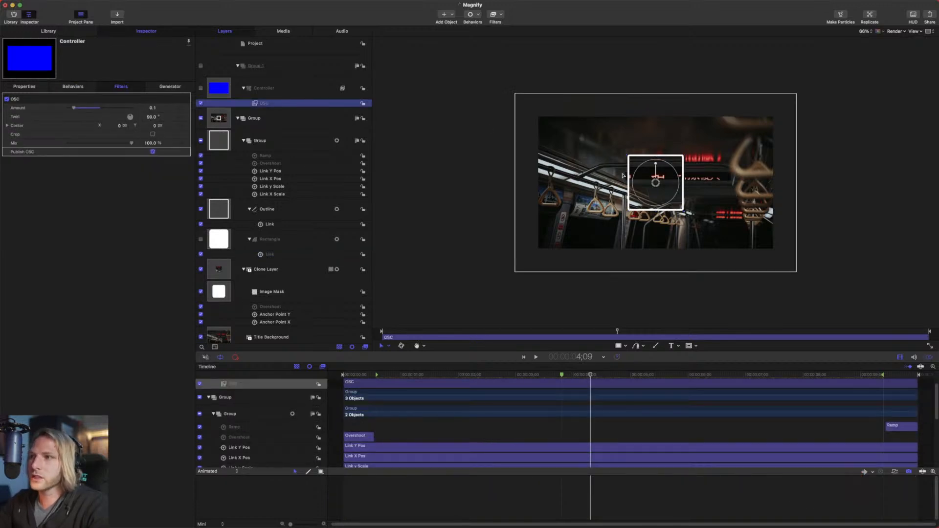
pyautogui.moveTo(656, 164); pyautogui.dragTo(675, 184)
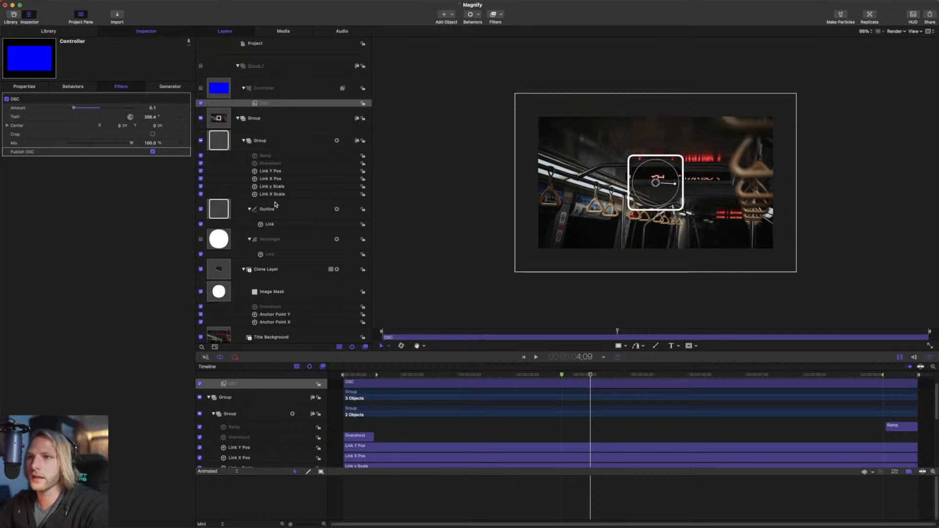
# Set the Scale of the Rectangle's roundness Link to 10 and rotate the Controller's OSC on-screen handle to check the corners.
pyautogui.click(272, 254)
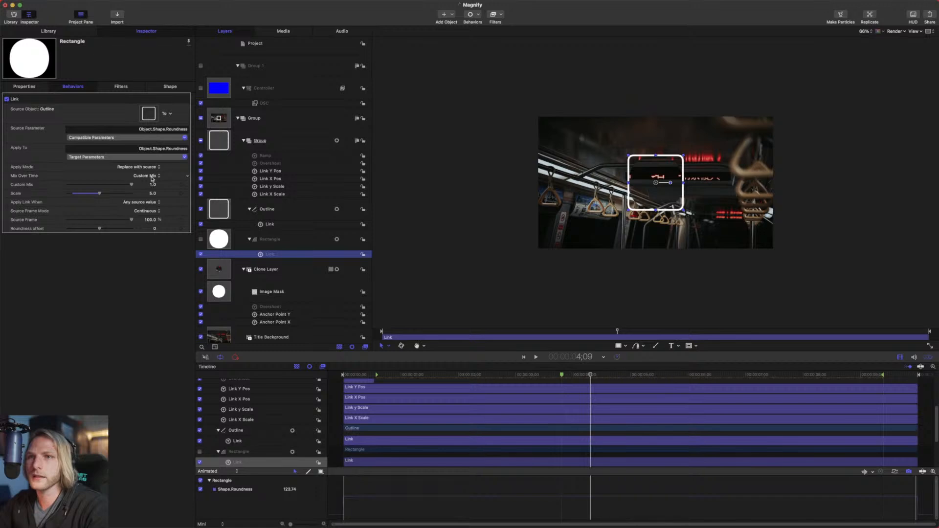
pyautogui.click(153, 193)
pyautogui.write('10')
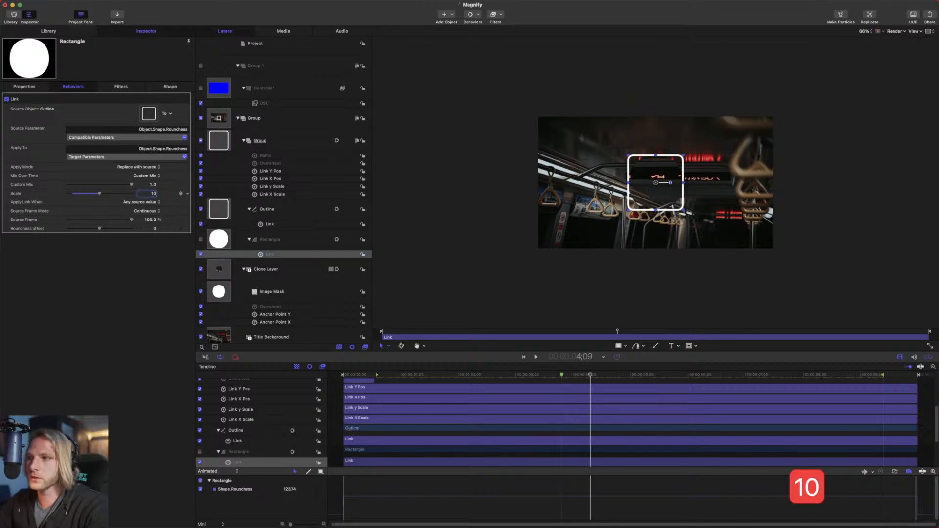
pyautogui.press('Return')
pyautogui.click(292, 105)
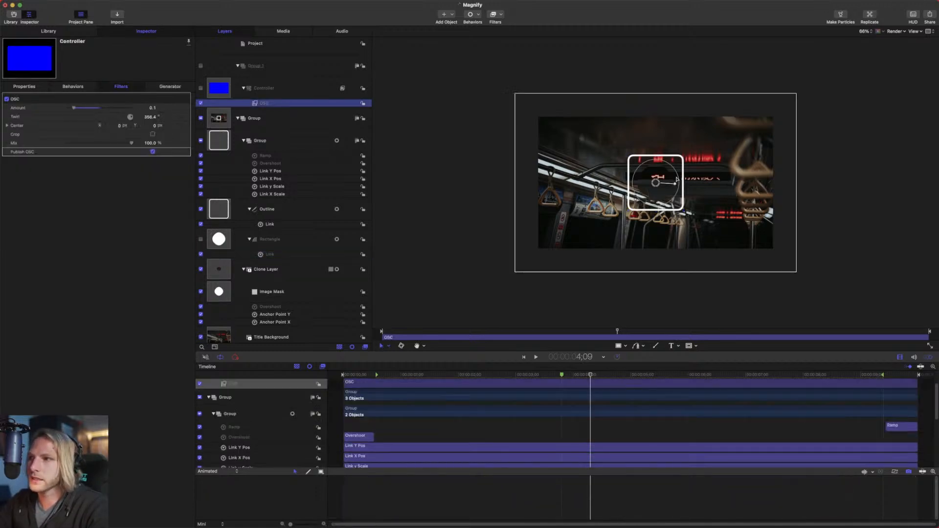
pyautogui.moveTo(676, 186); pyautogui.dragTo(648, 165)
pyautogui.moveTo(579, 283); pyautogui.dragTo(631, 194)
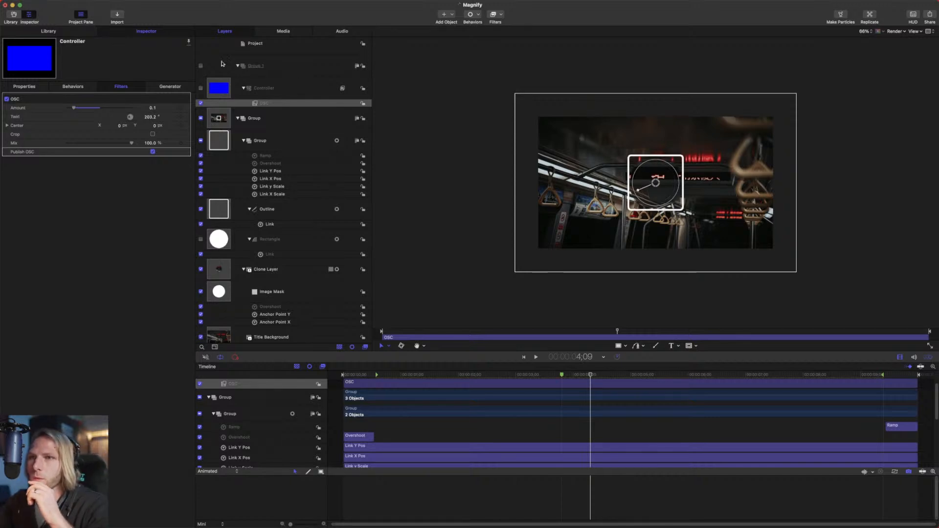
# Try moving the Outline's Link behavior onto the Rectangle, and return it to the Outline.
pyautogui.click(283, 255)
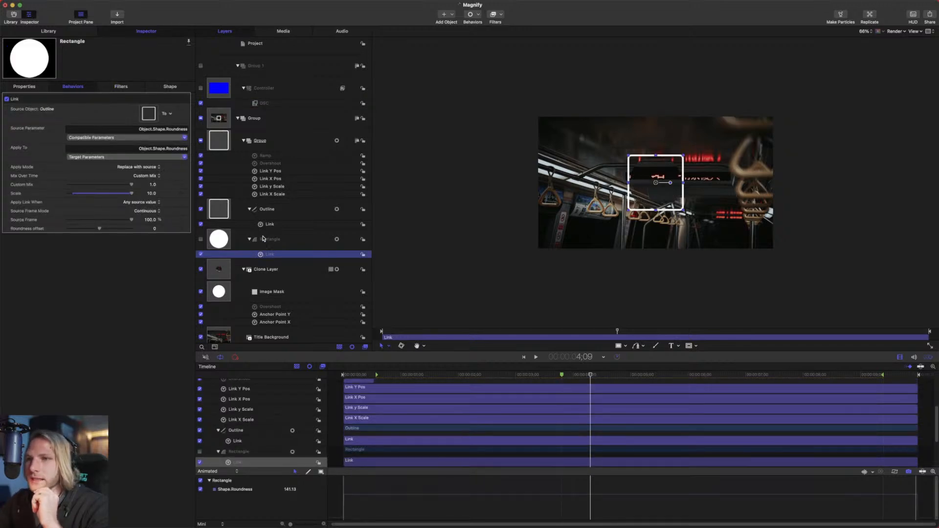
pyautogui.moveTo(264, 236); pyautogui.dragTo(264, 248)
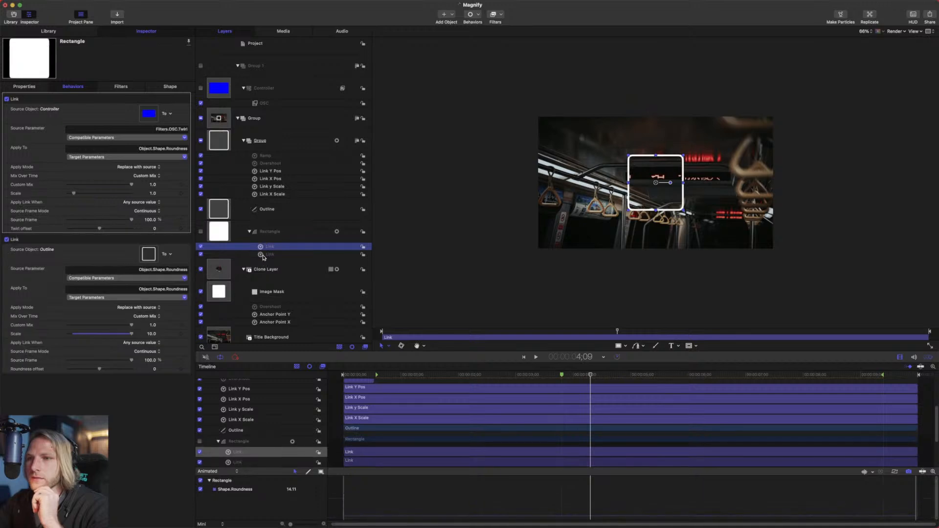
pyautogui.click(265, 248)
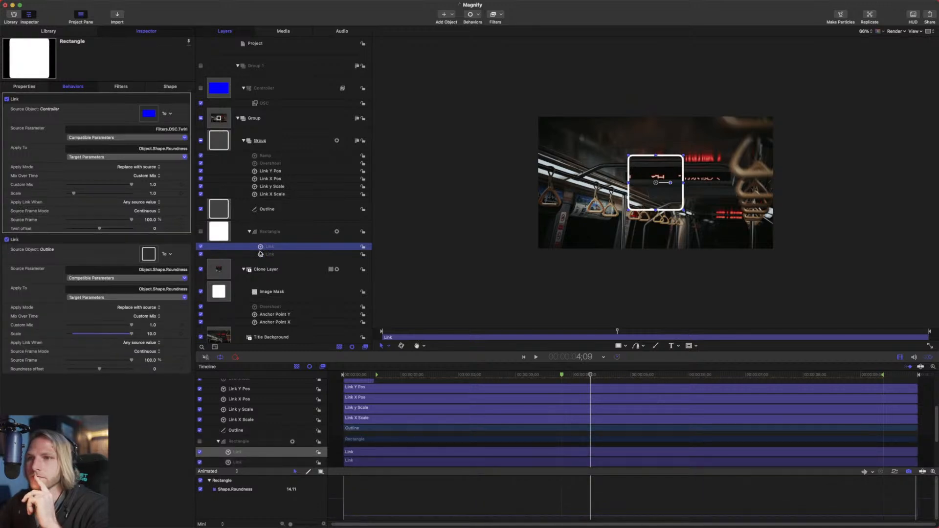
pyautogui.moveTo(261, 253); pyautogui.dragTo(268, 218)
pyautogui.moveTo(537, 374); pyautogui.dragTo(517, 376)
pyautogui.click(263, 221)
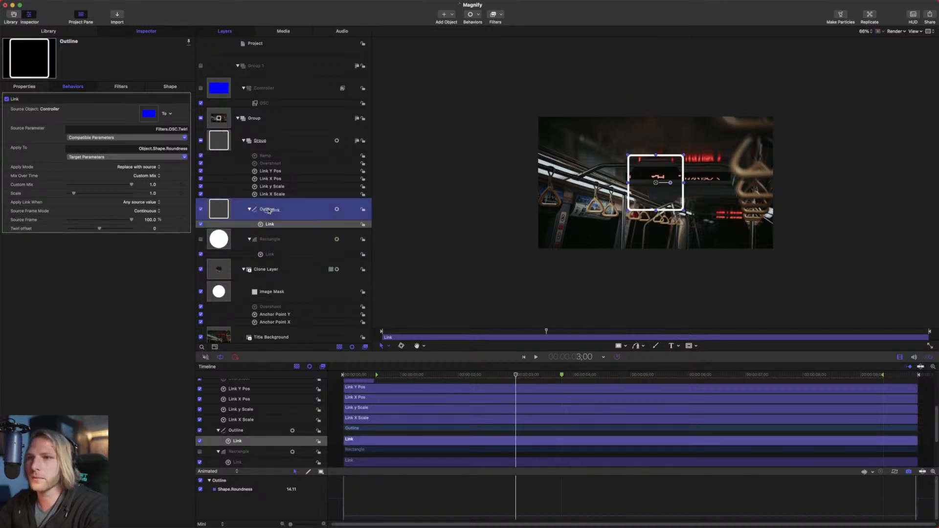
pyautogui.moveTo(263, 223); pyautogui.dragTo(263, 257)
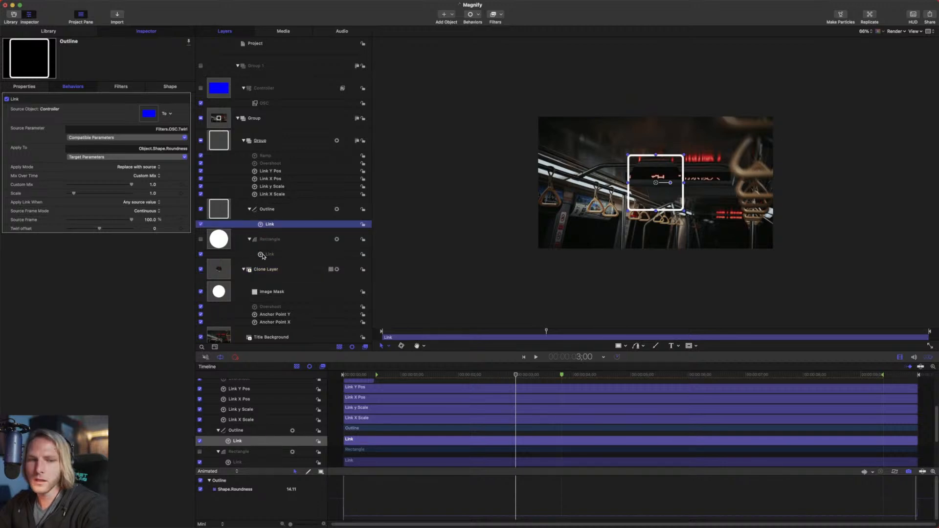
# Compare the source objects and parameters of the Link behaviors on the Rectangle and the Outline.
pyautogui.click(263, 256)
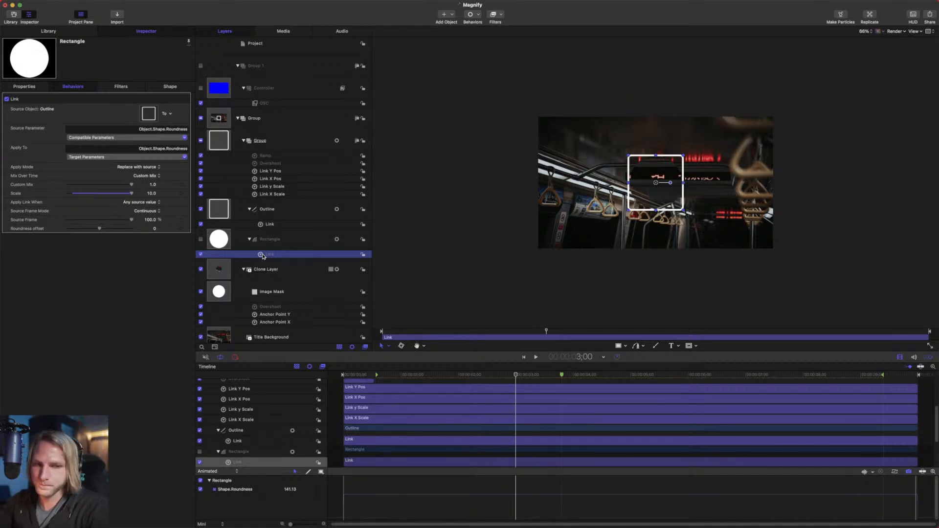
pyautogui.click(363, 376)
pyautogui.moveTo(363, 376); pyautogui.dragTo(515, 375)
pyautogui.click(287, 256)
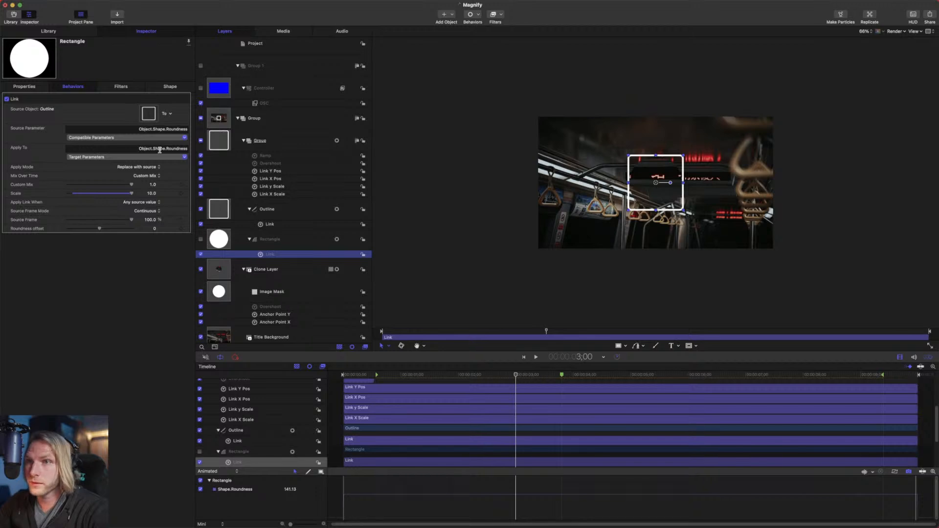
pyautogui.click(272, 226)
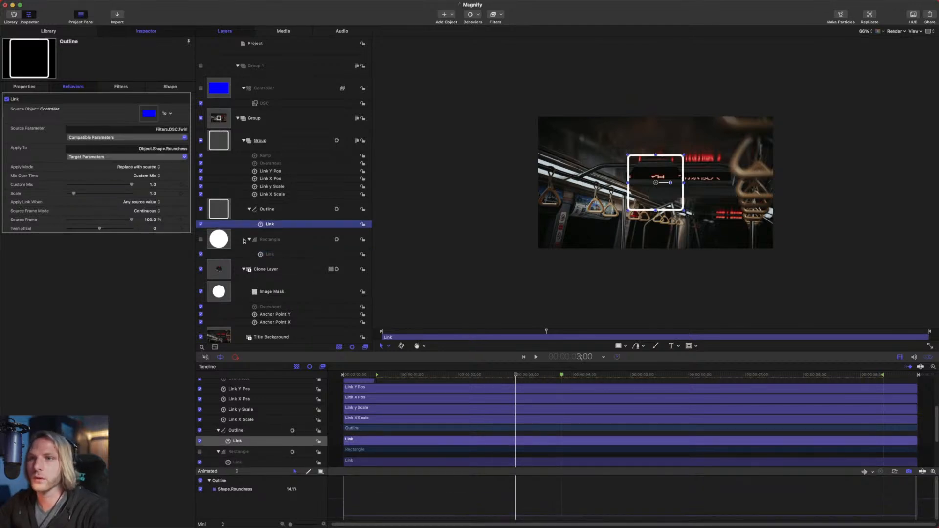
pyautogui.click(277, 255)
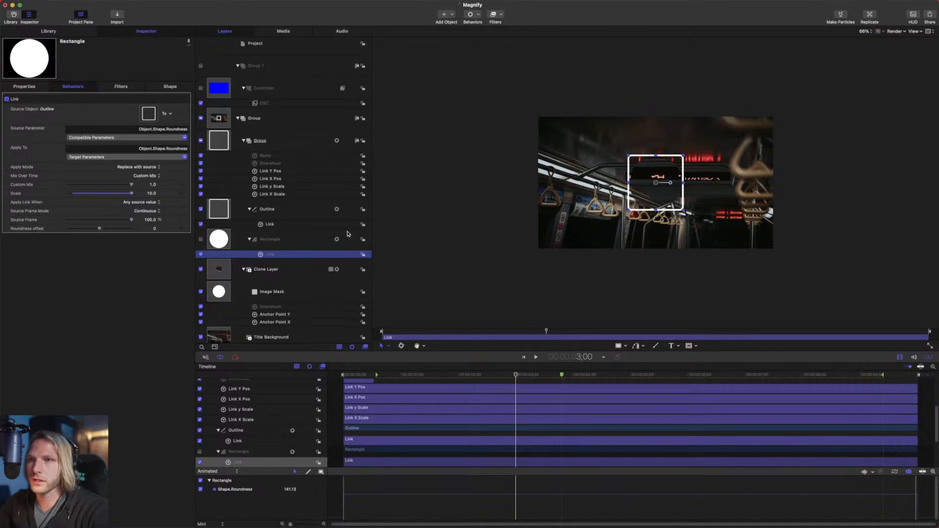
# Move the Rectangle's Link behavior onto the Outline, enable it, and make the Rectangle its source object.
pyautogui.moveTo(261, 254)
pyautogui.mouseDown()
pyautogui.moveTo(267, 211)
pyautogui.moveTo(262, 261)
pyautogui.moveTo(267, 233)
pyautogui.mouseUp()
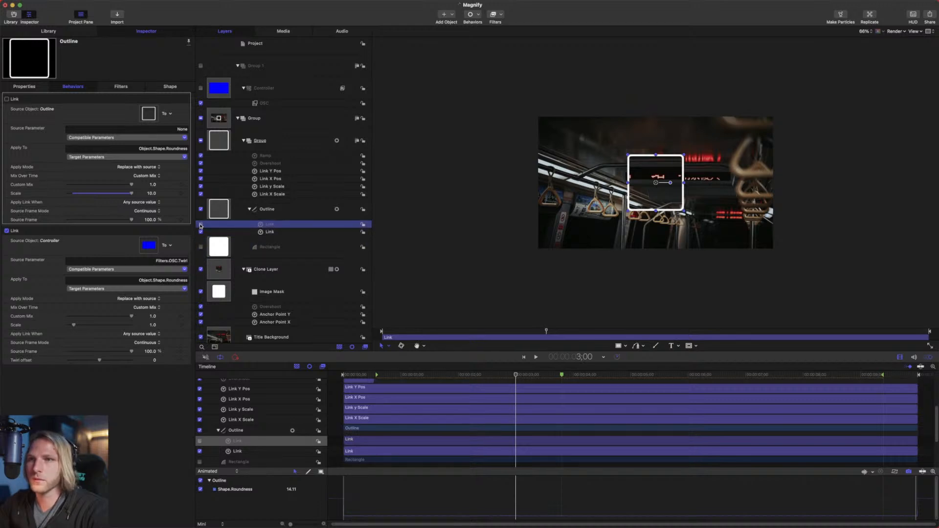
pyautogui.click(200, 224)
pyautogui.click(171, 139)
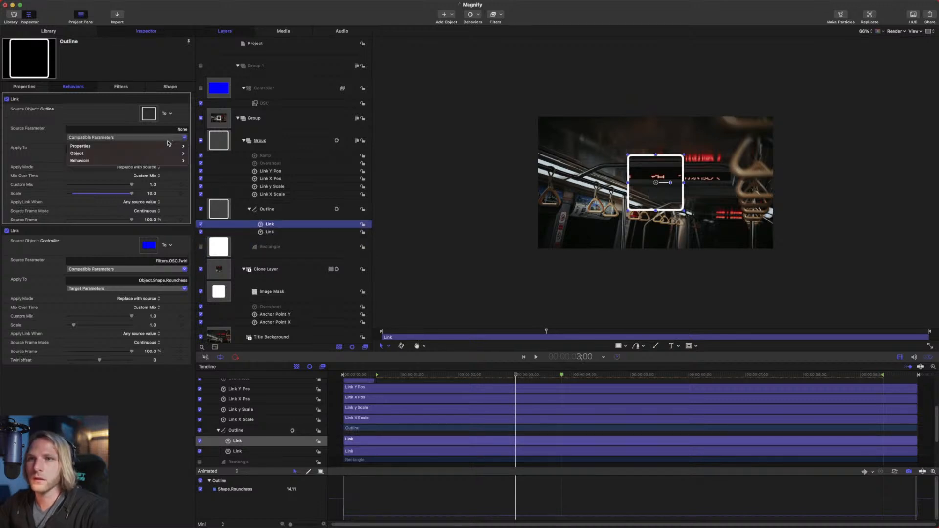
pyautogui.moveTo(166, 146)
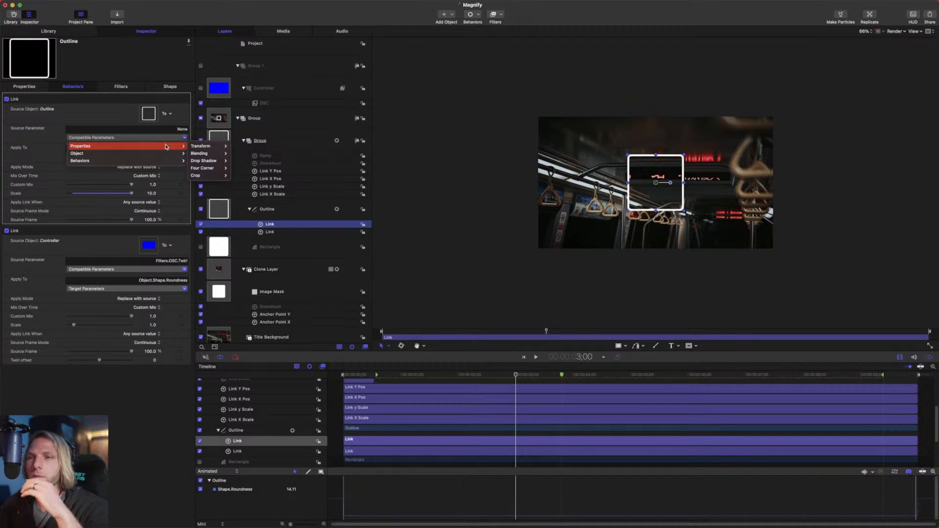
pyautogui.click(293, 154)
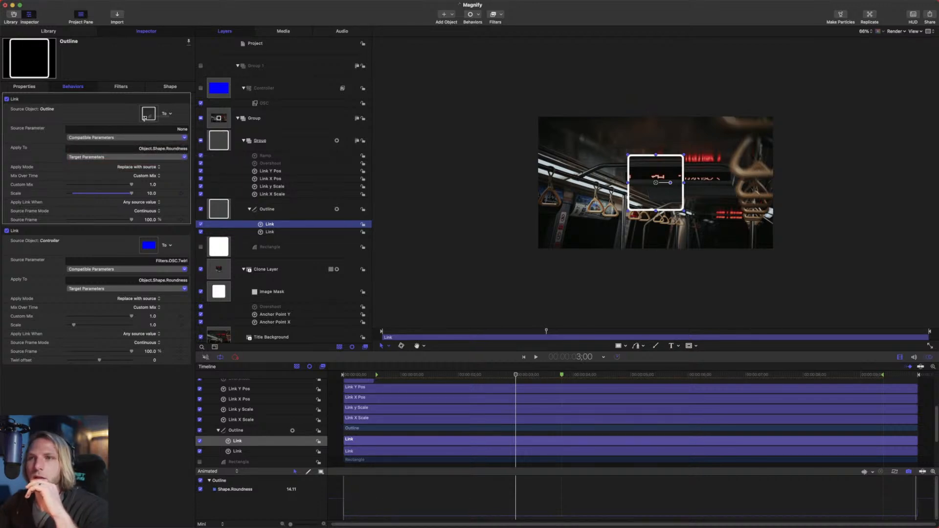
pyautogui.moveTo(145, 118); pyautogui.dragTo(146, 119)
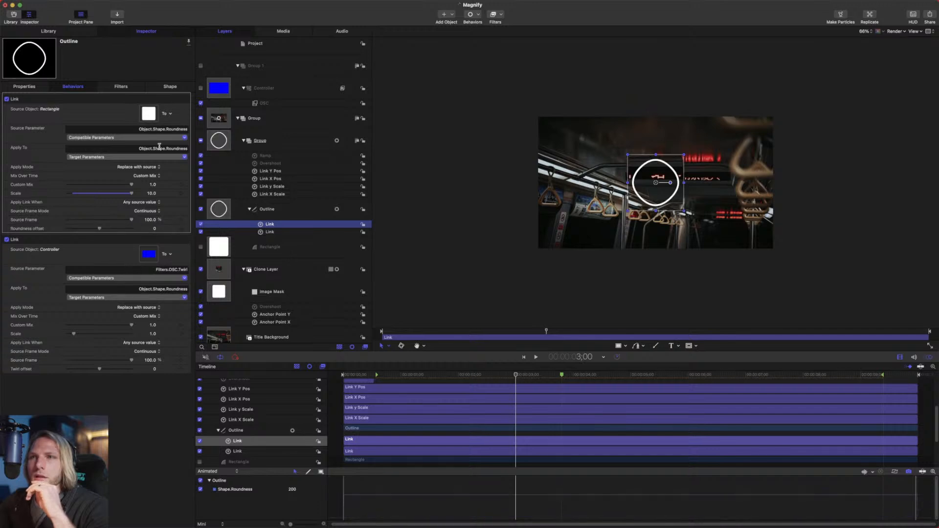
# Delete both Link behaviors from the Outline and undo the deletion.
pyautogui.click(270, 232)
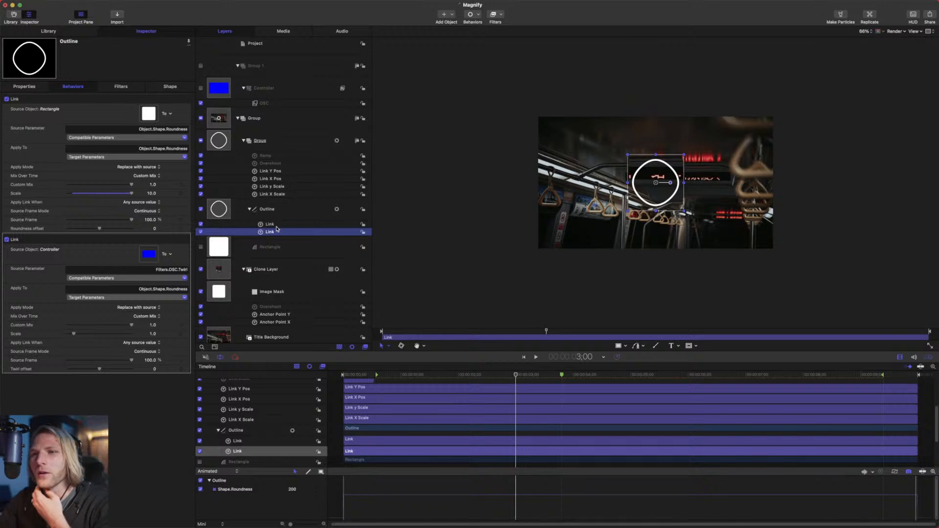
pyautogui.click(277, 225)
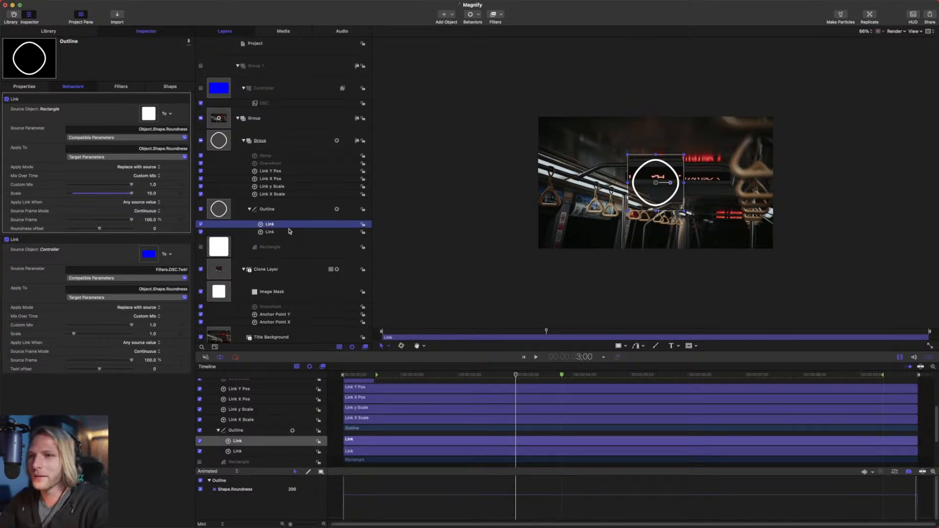
pyautogui.keyDown('shift'); pyautogui.click(285, 232); pyautogui.keyUp('shift')
pyautogui.press('BackSpace')
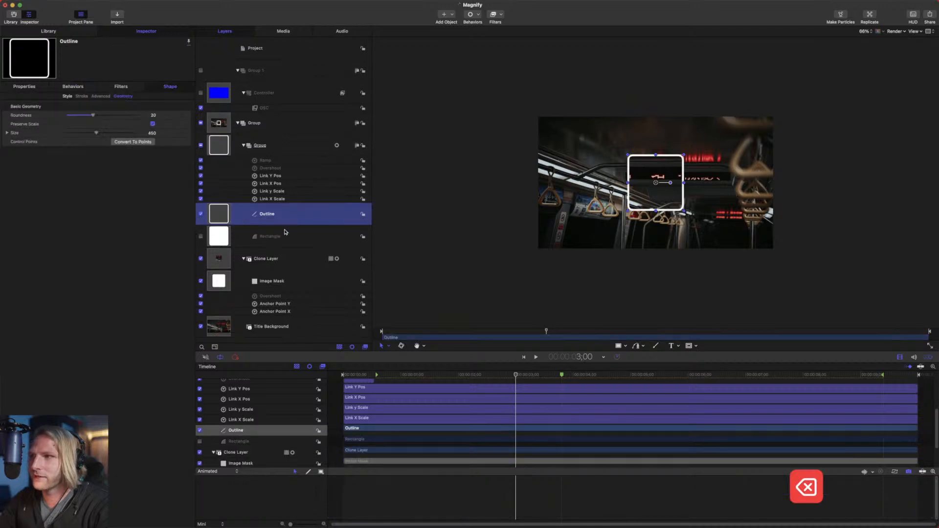
pyautogui.click(280, 146)
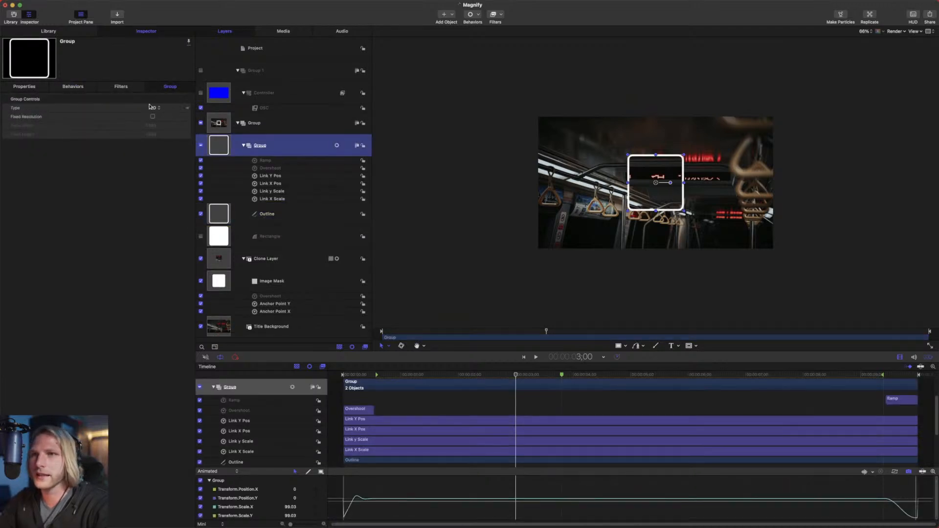
pyautogui.click(288, 217)
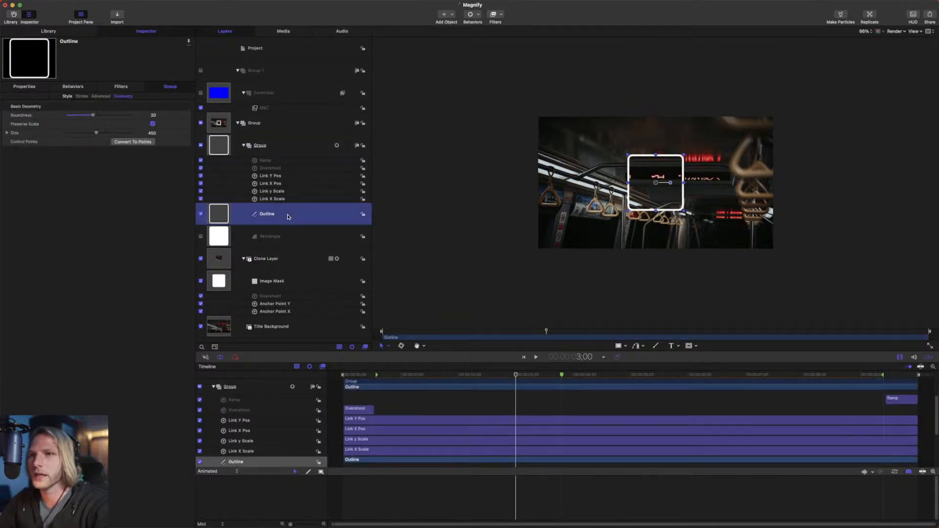
pyautogui.press('super+z')
# Move the Link behavior sourced from the Rectangle off the Outline and back onto the Rectangle shape.
pyautogui.scroll(-2, 288, 216)
pyautogui.click(283, 232)
pyautogui.click(277, 228)
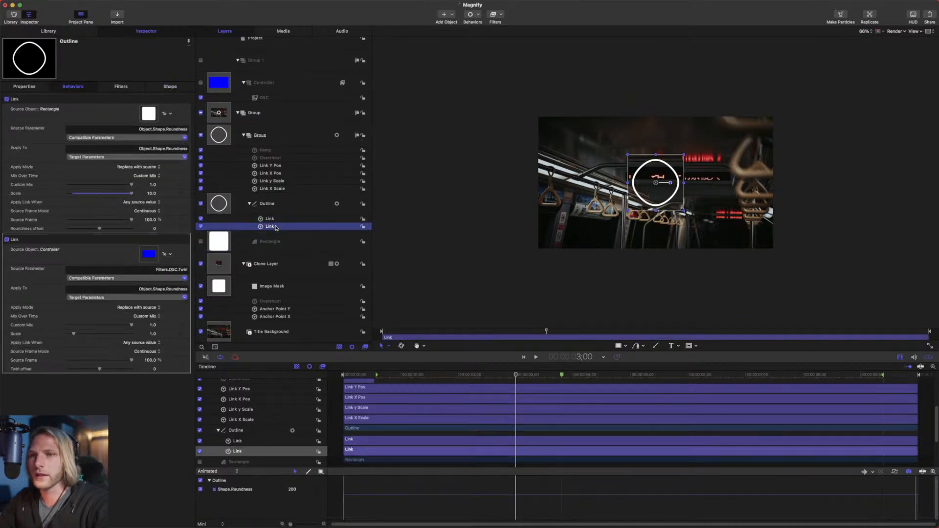
pyautogui.moveTo(275, 228); pyautogui.dragTo(271, 240)
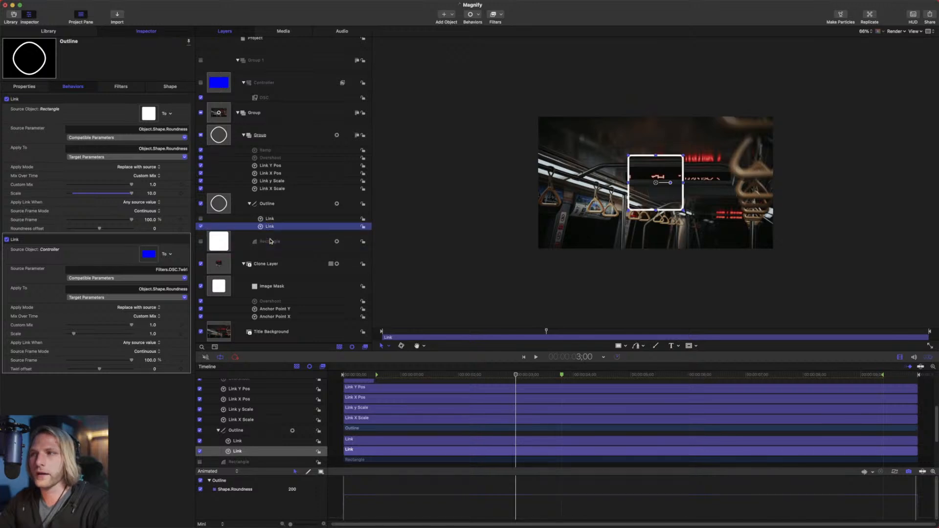
# Test the Outline's roundness link by rotating the Controller's OSC on-screen handle, and reset the filter's Twirl parameter.
pyautogui.click(268, 97)
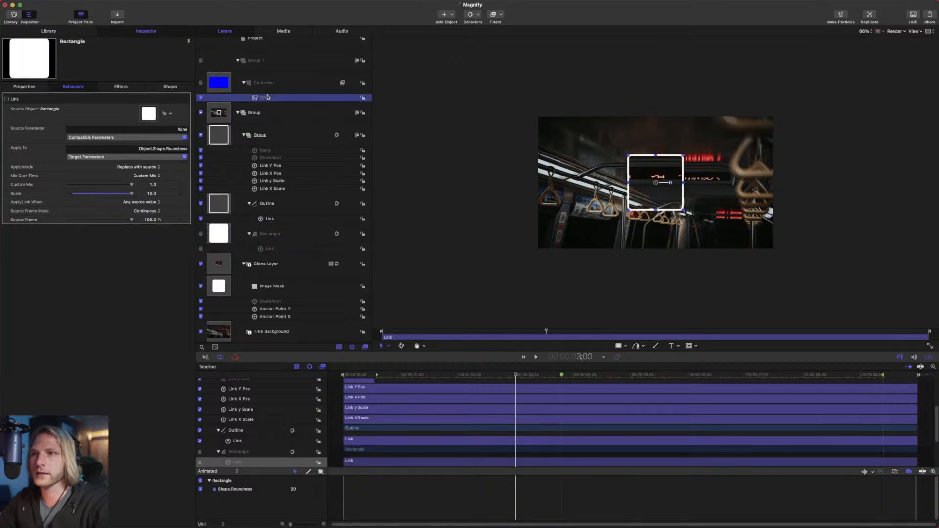
pyautogui.moveTo(638, 190); pyautogui.dragTo(657, 201)
pyautogui.moveTo(633, 107); pyautogui.dragTo(724, 206)
pyautogui.click(186, 117)
pyautogui.click(208, 122)
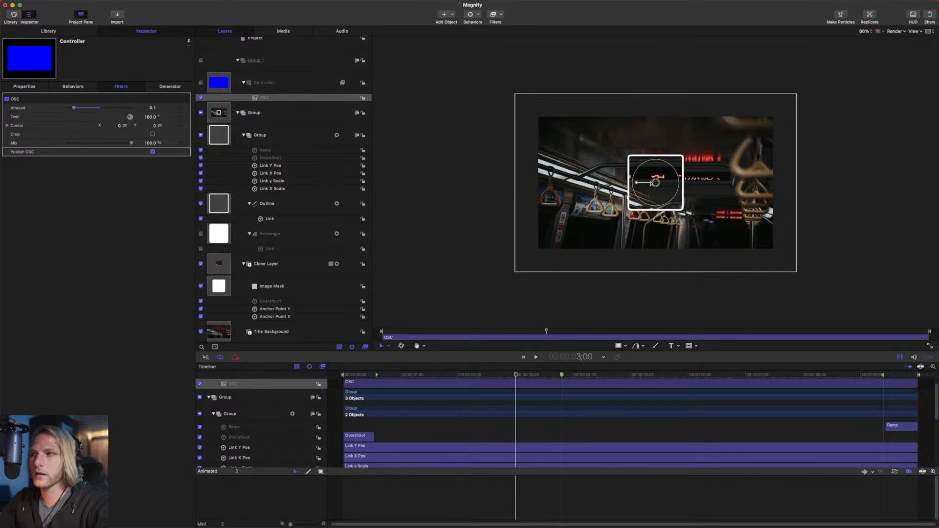
pyautogui.moveTo(636, 185); pyautogui.dragTo(645, 167)
pyautogui.click(189, 119)
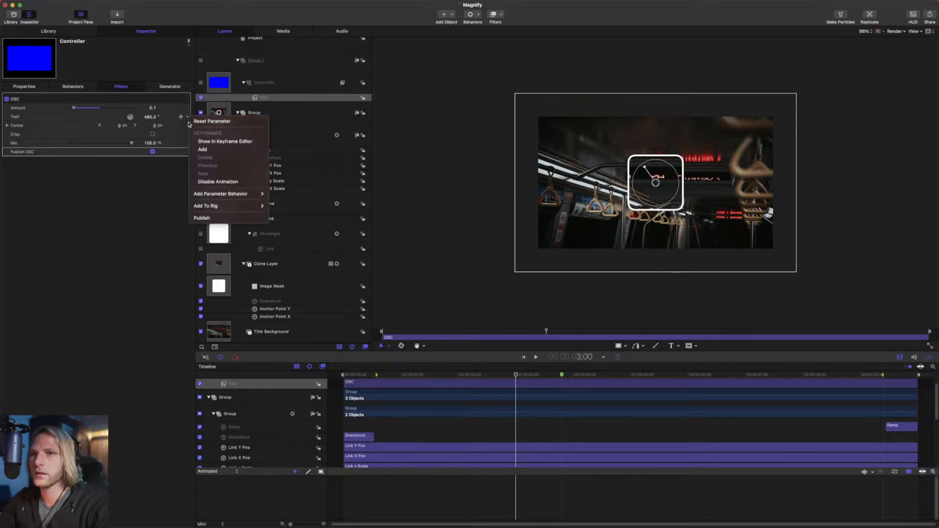
pyautogui.click(211, 122)
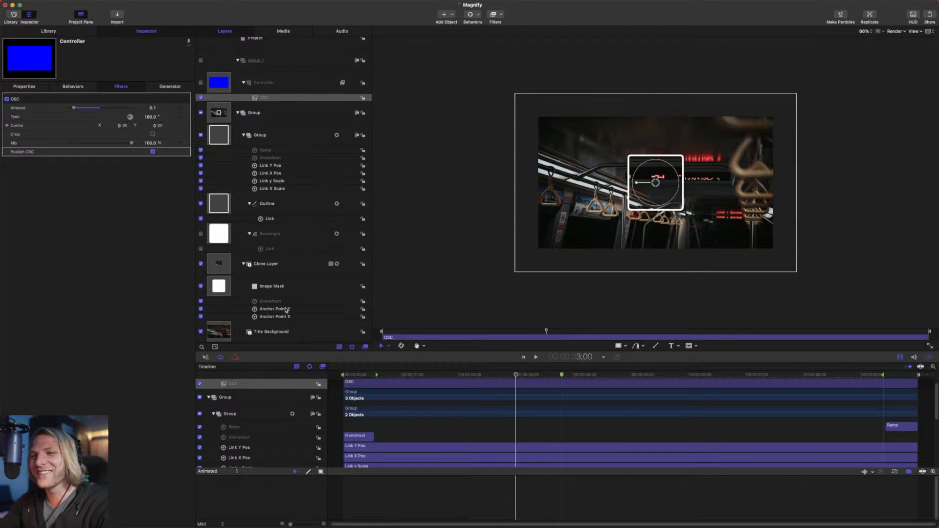
# Set the Scale of the Outline's Link behavior to 10 and test it by rotating the Controller's OSC handle to 90°.
pyautogui.click(270, 218)
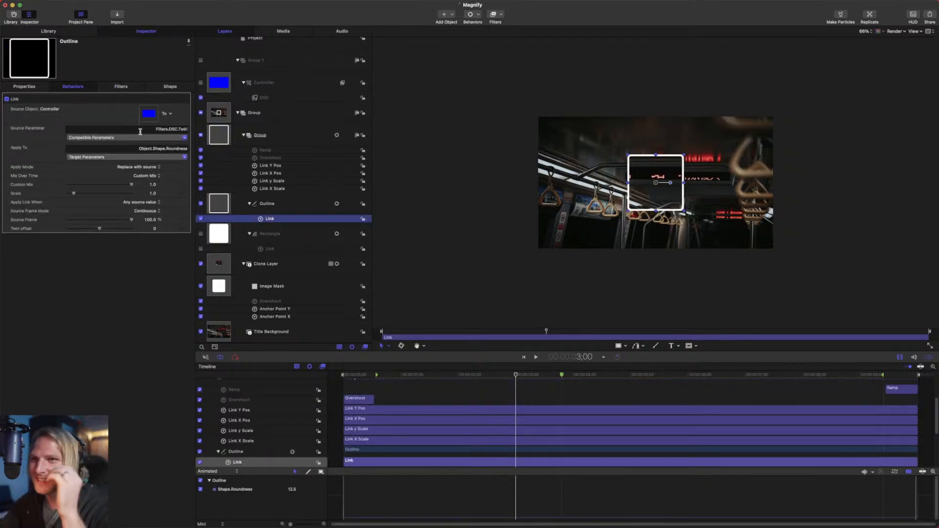
pyautogui.click(166, 131)
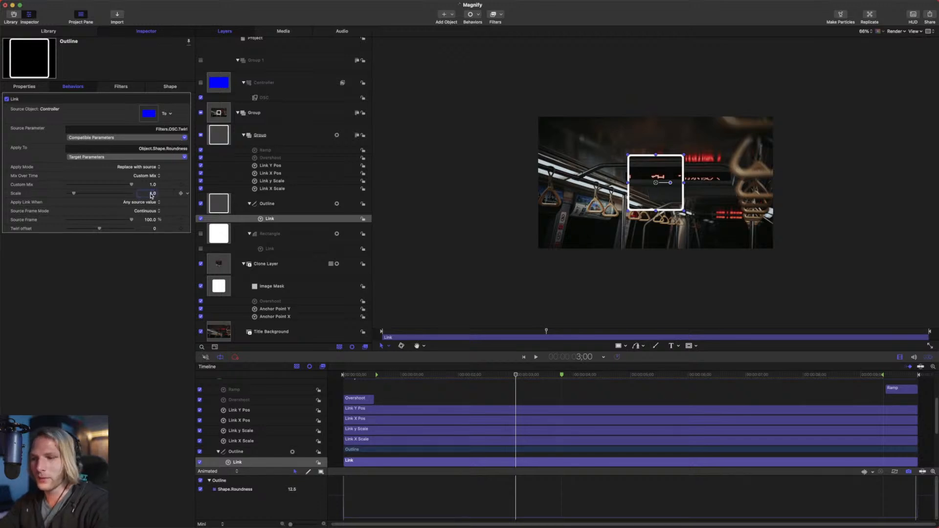
pyautogui.write('10')
pyautogui.press('Return')
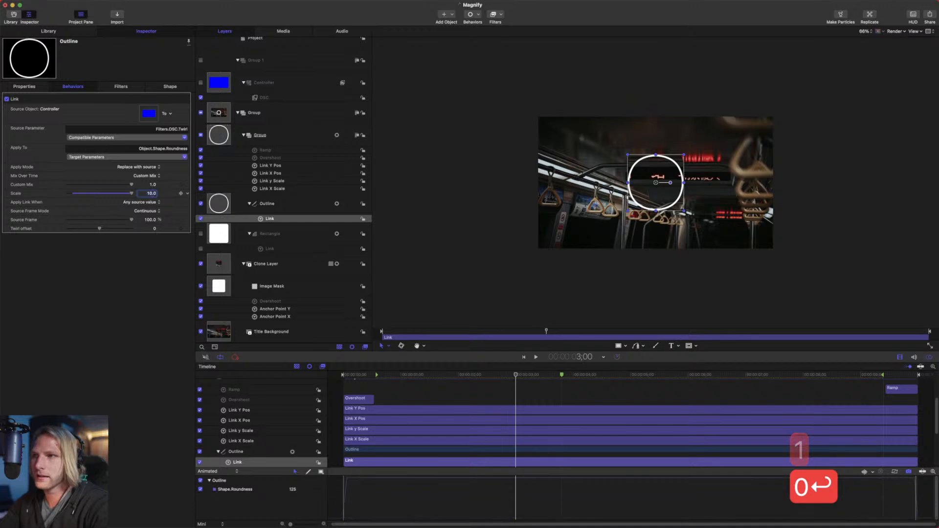
pyautogui.click(298, 97)
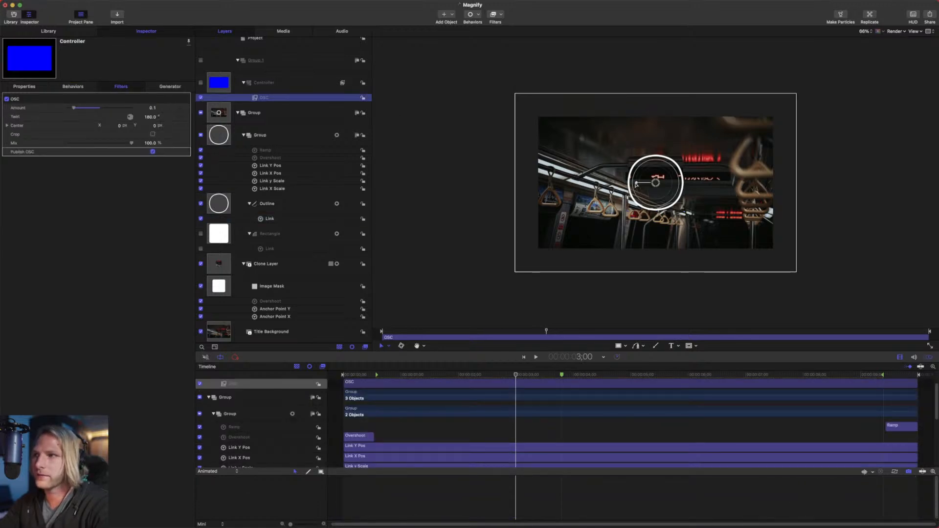
pyautogui.moveTo(638, 191); pyautogui.dragTo(654, 134)
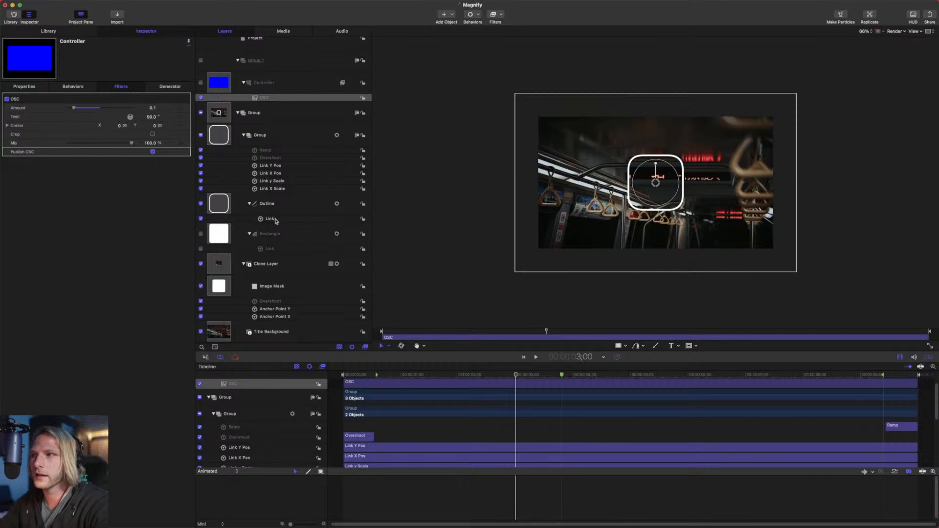
# Set the twirl offset of the Outline's Link behavior to -75 and save the project.
pyautogui.click(273, 219)
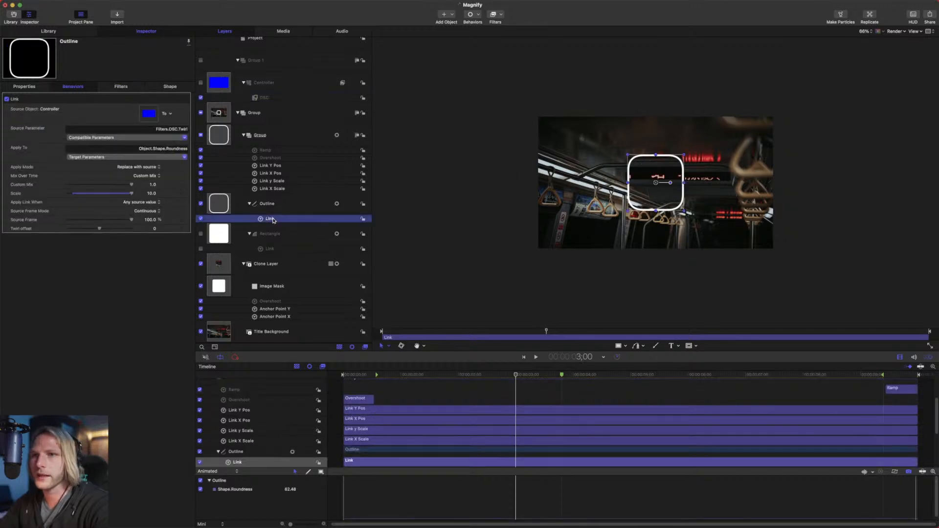
pyautogui.moveTo(154, 229)
pyautogui.mouseDown()
pyautogui.moveTo(125, 229)
pyautogui.moveTo(149, 231)
pyautogui.mouseUp()
pyautogui.write('-75')
pyautogui.press('Return')
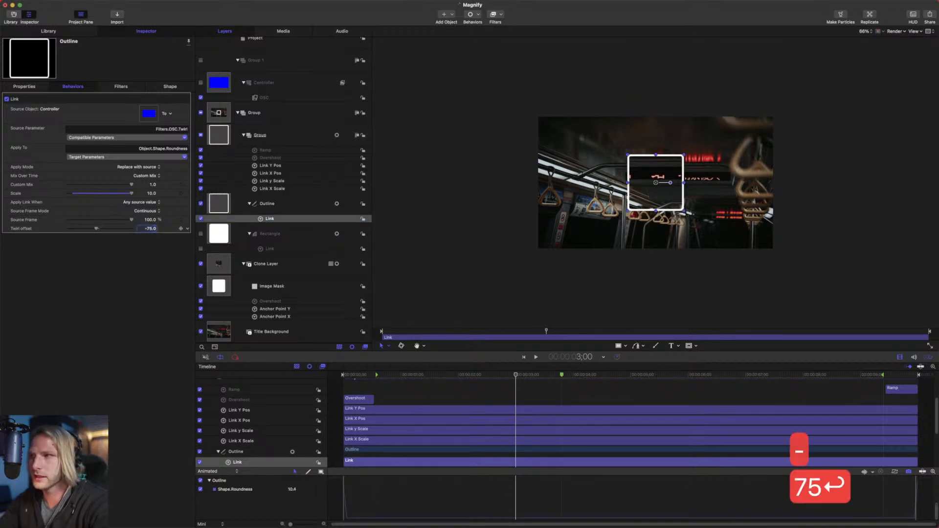
pyautogui.click(656, 182)
pyautogui.press('super+s')
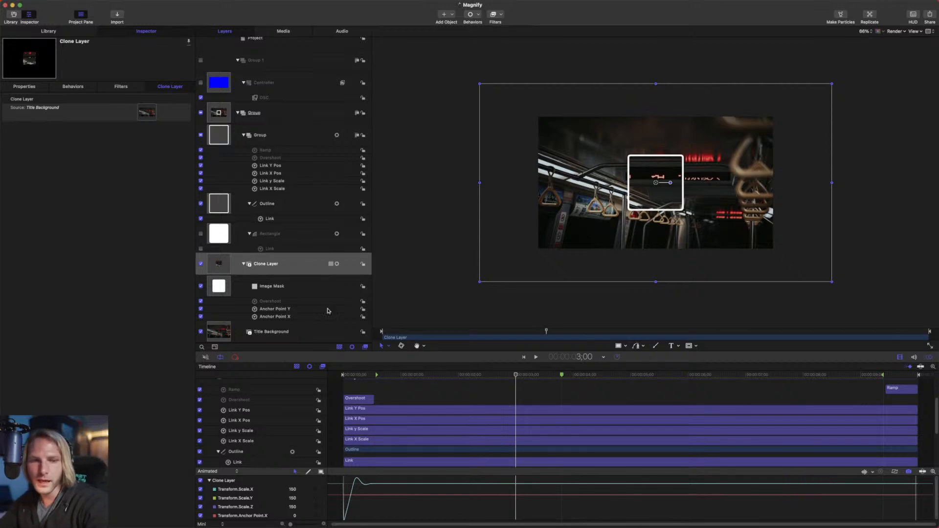
# Scrub to the first frames and play the callout's opening animation.
pyautogui.moveTo(553, 512)
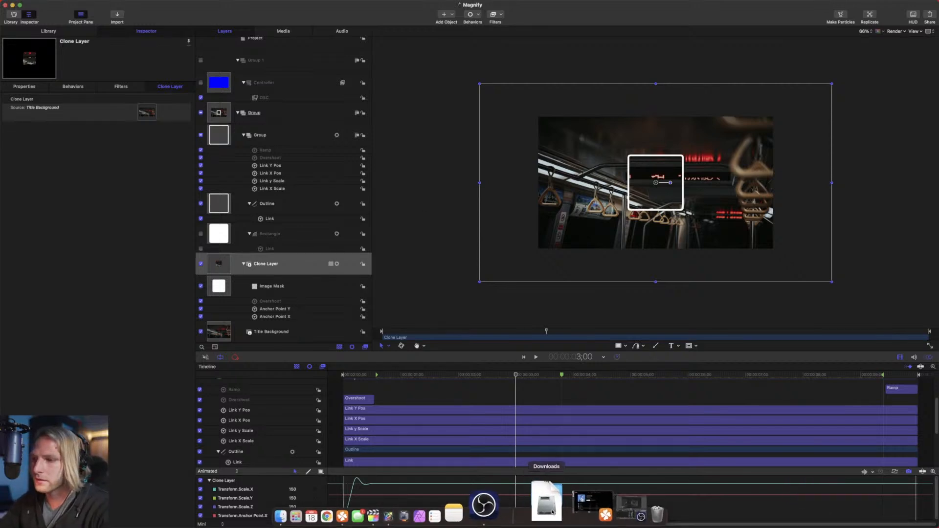
pyautogui.click(353, 375)
pyautogui.moveTo(337, 379); pyautogui.dragTo(351, 366)
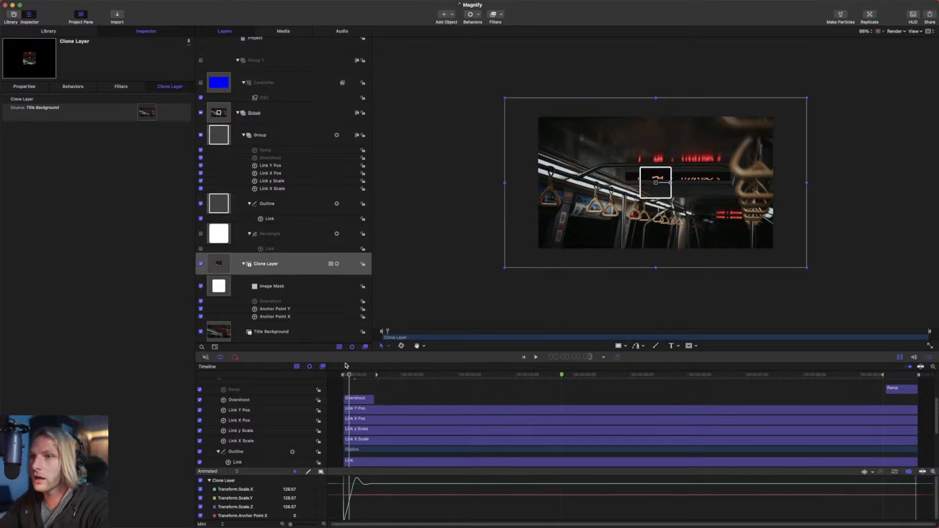
pyautogui.press('space')
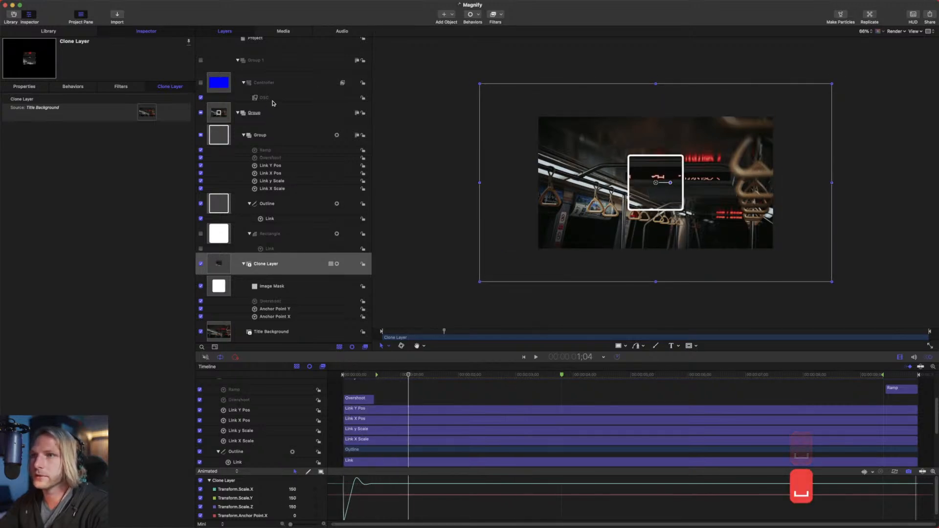
# Move the OSC center to about X 96, Y 28 px and preview the callout's opening and closing animations.
pyautogui.click(273, 98)
pyautogui.moveTo(655, 173); pyautogui.dragTo(665, 180)
pyautogui.moveTo(401, 377); pyautogui.dragTo(342, 376)
pyautogui.press('space')
pyautogui.press('space')
pyautogui.moveTo(784, 377); pyautogui.dragTo(888, 376)
pyautogui.press('space')
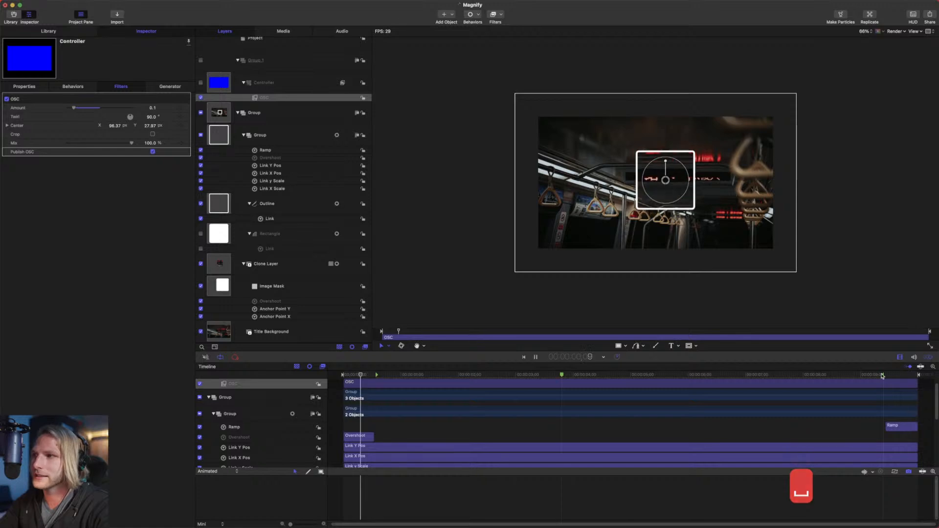
# Scrub through the opening Overshoot section and replay it from near the start.
pyautogui.press('space')
pyautogui.moveTo(375, 374); pyautogui.dragTo(369, 375)
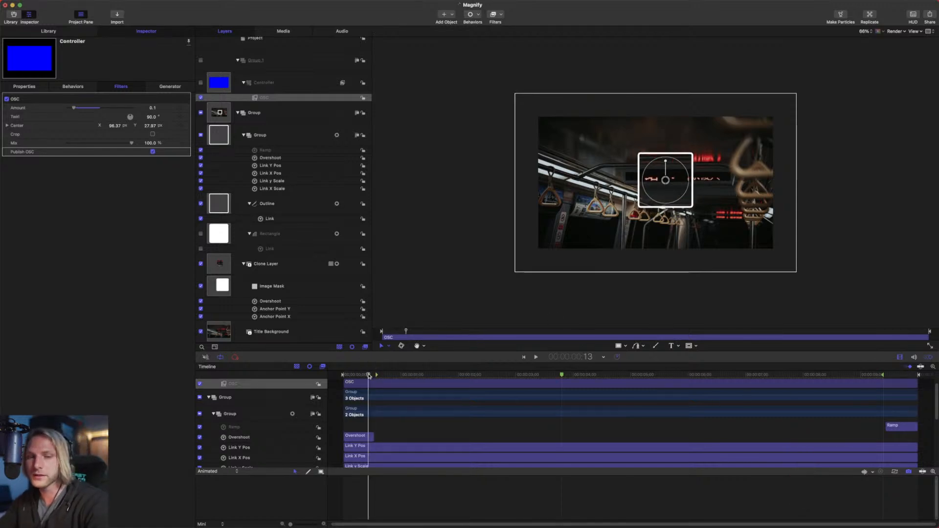
pyautogui.moveTo(369, 376); pyautogui.dragTo(348, 375)
pyautogui.press('space')
pyautogui.press('space')
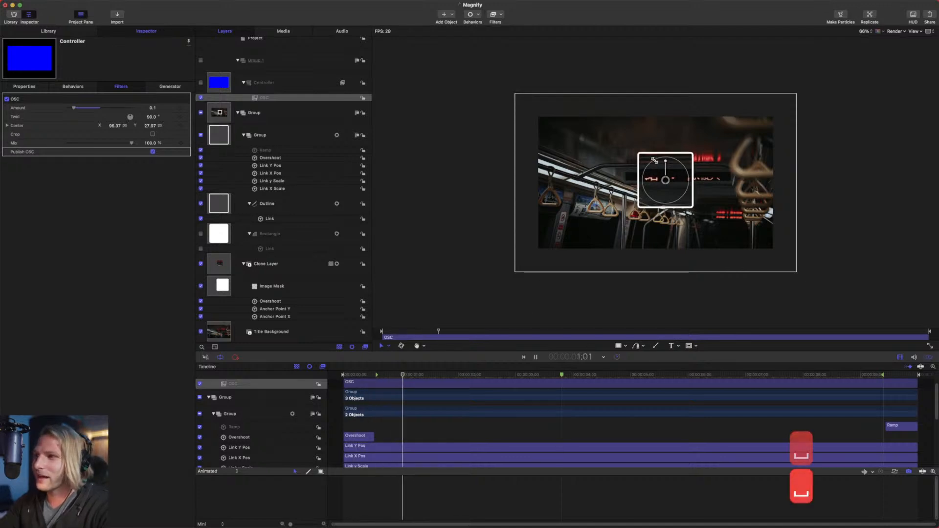
# Try moving the OSC center to the far right of the image, about X 708, Y 66 px, and undo the move.
pyautogui.moveTo(669, 182); pyautogui.dragTo(739, 188)
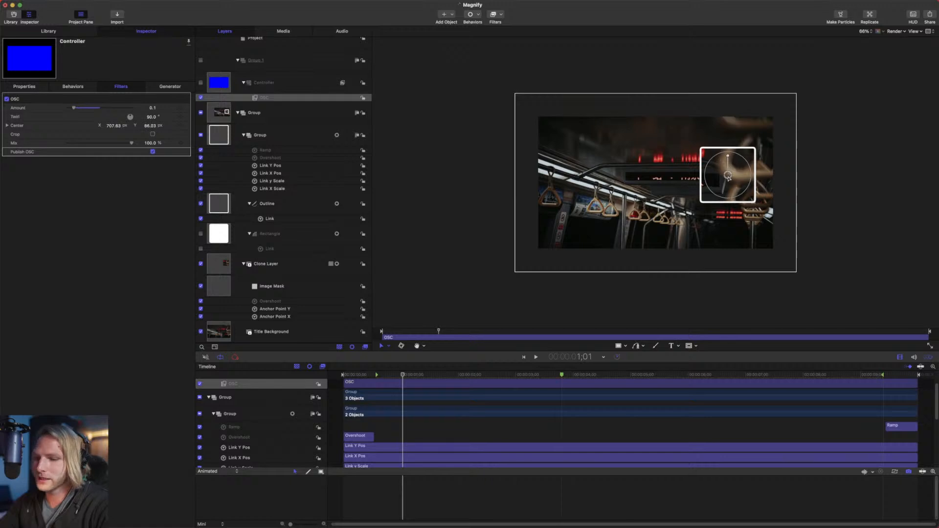
pyautogui.press('super+z')
pyautogui.click(494, 198)
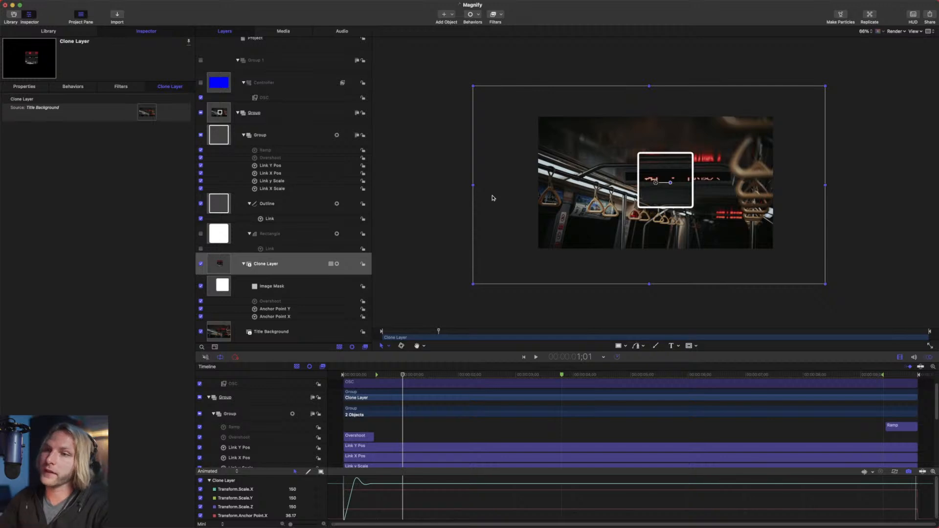
# Reset the Center parameter of the Controller's OSC filter and save the project.
pyautogui.click(282, 337)
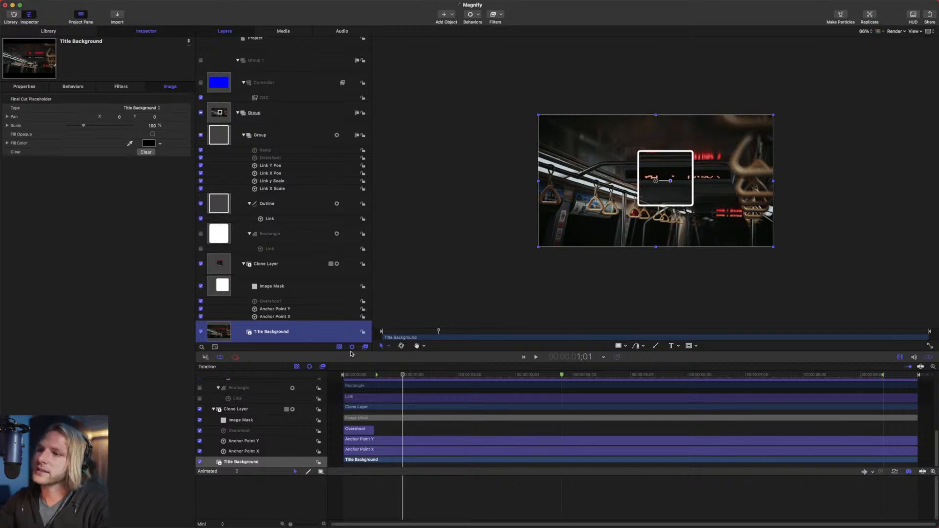
pyautogui.press('super+s')
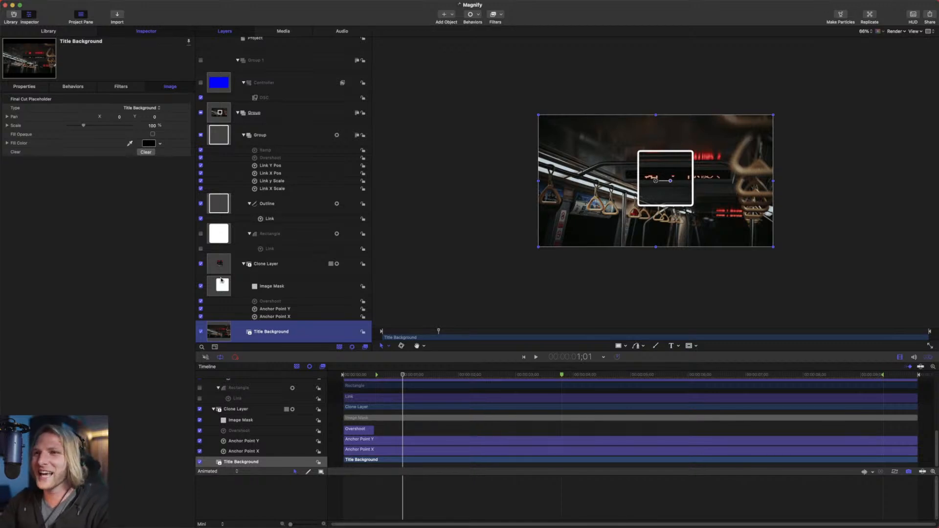
pyautogui.click(286, 97)
pyautogui.click(189, 127)
pyautogui.click(206, 139)
pyautogui.press('super+s')
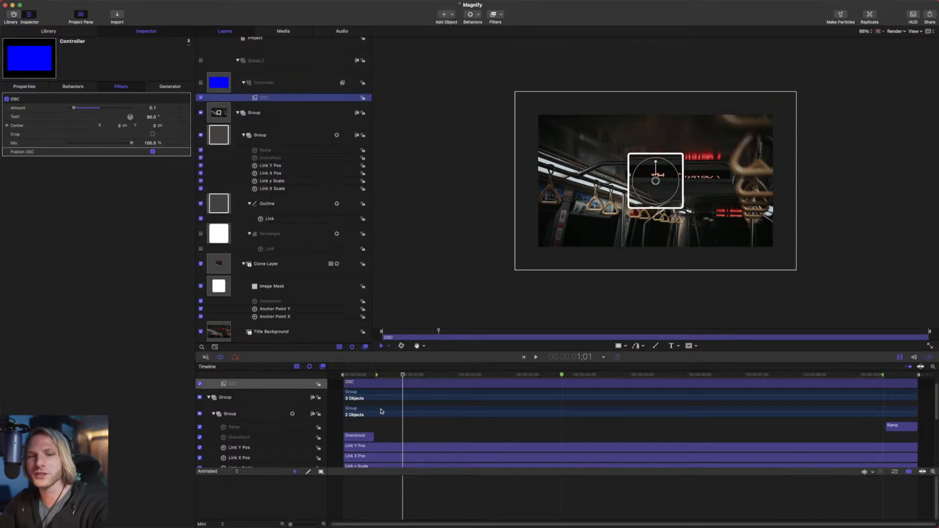
# Switch to the OBS window.
pyautogui.moveTo(528, 522)
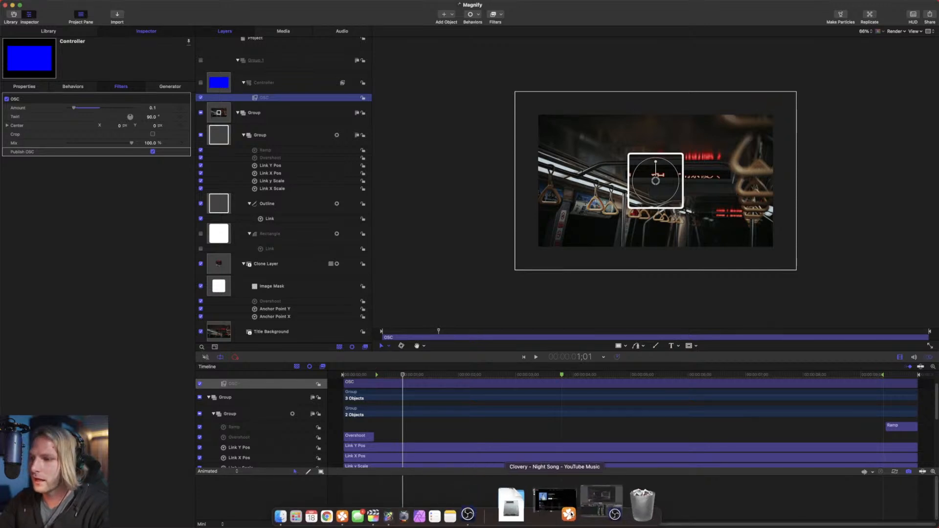
pyautogui.click(575, 512)
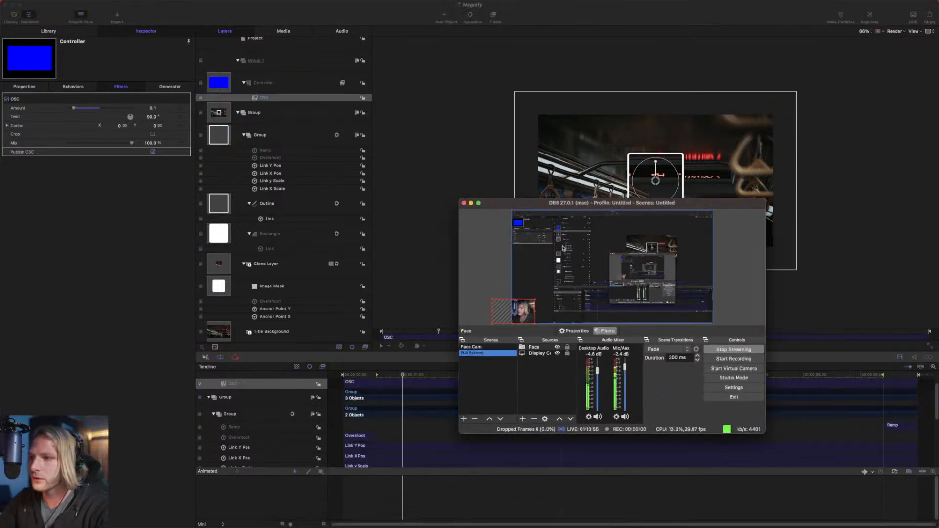
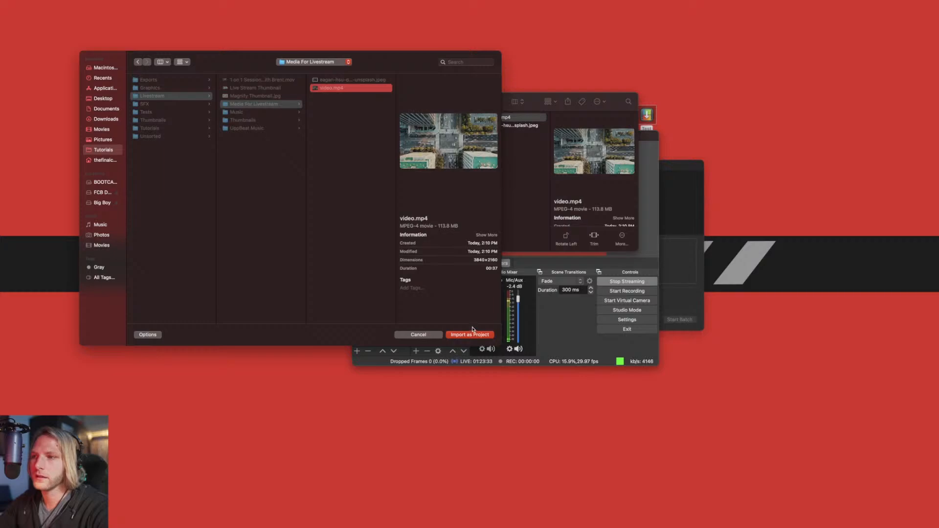
# Import video.mp4 from the Media For Livestream folder as a new Motion project and hide the keyframe editor.
pyautogui.click(473, 335)
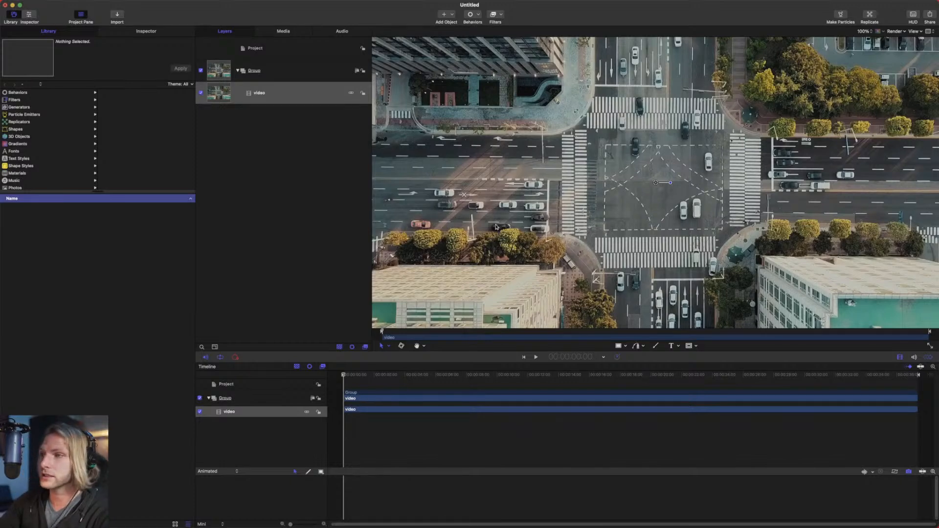
pyautogui.press('super+minus')
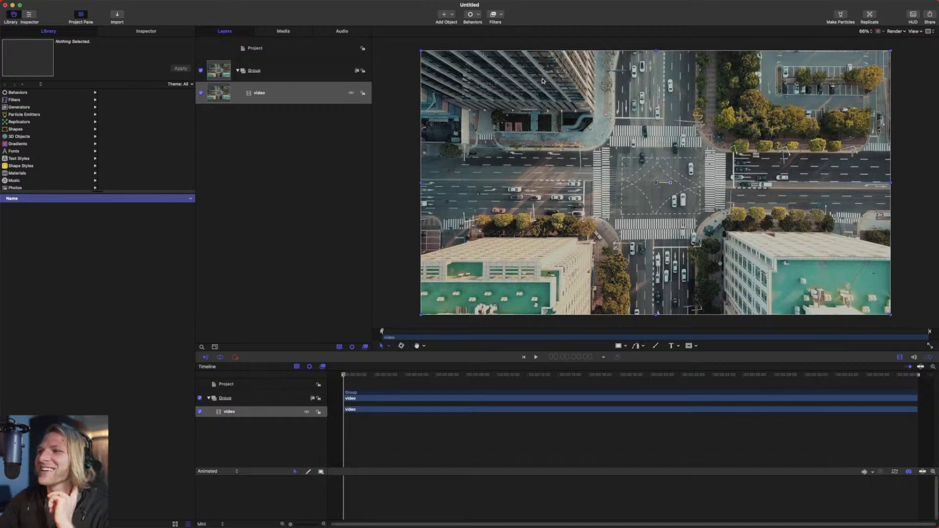
pyautogui.click(287, 63)
pyautogui.click(283, 102)
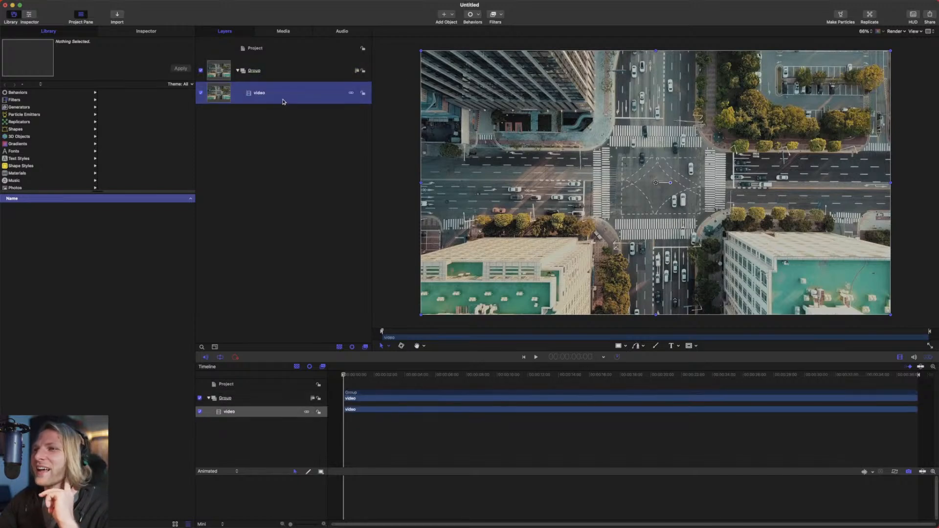
pyautogui.press('super+8')
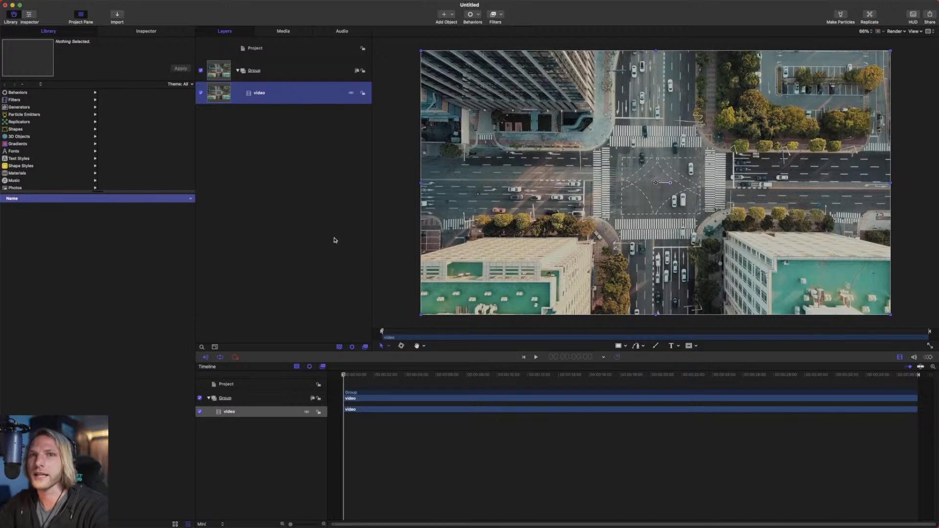
# Return to the clip's first frame and apply the Analyze Motion behavior to the video layer.
pyautogui.click(637, 348)
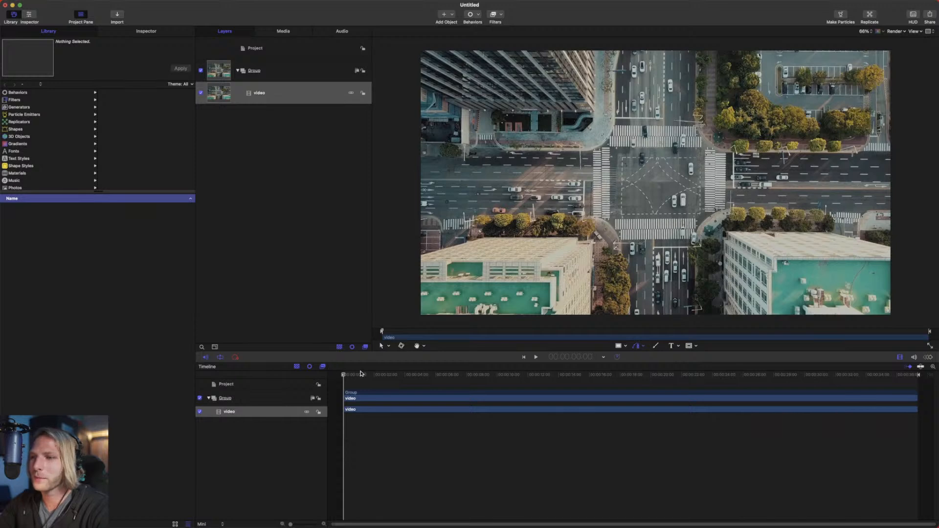
pyautogui.moveTo(360, 376); pyautogui.dragTo(348, 375)
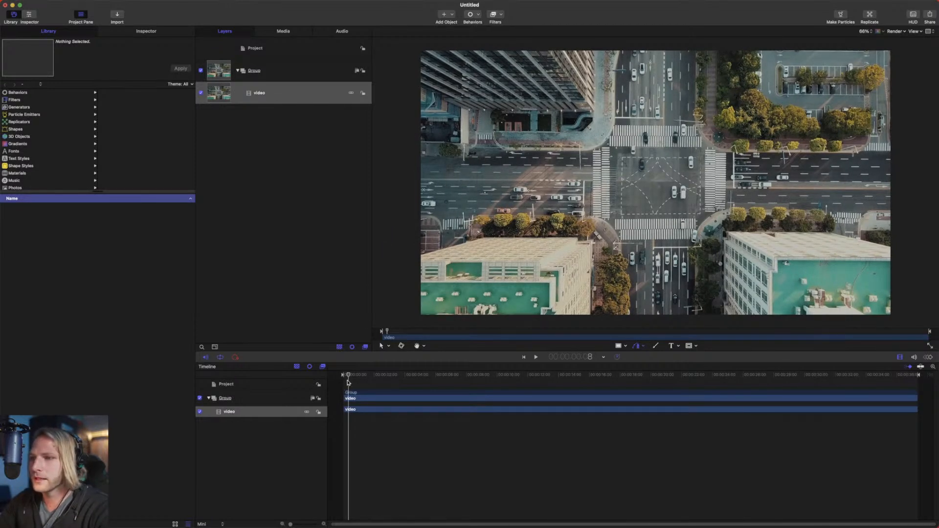
pyautogui.moveTo(348, 375); pyautogui.dragTo(343, 375)
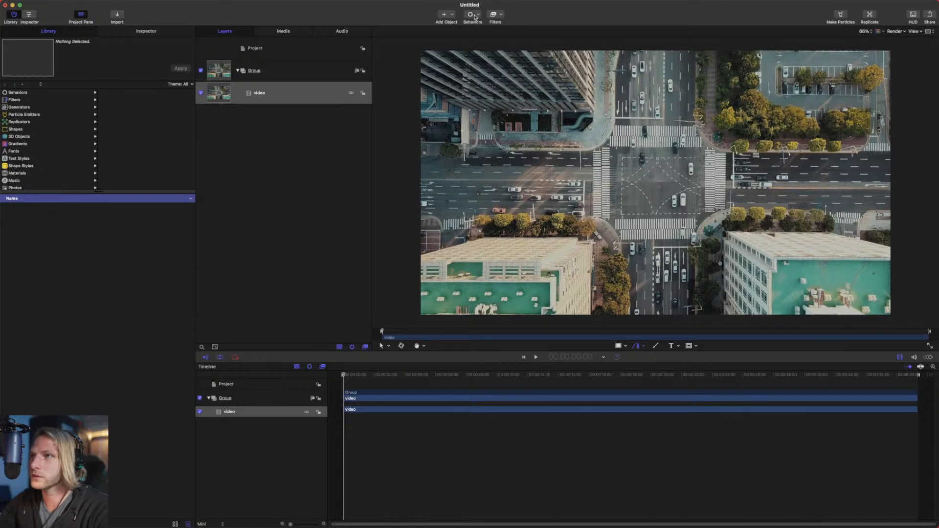
pyautogui.click(473, 15)
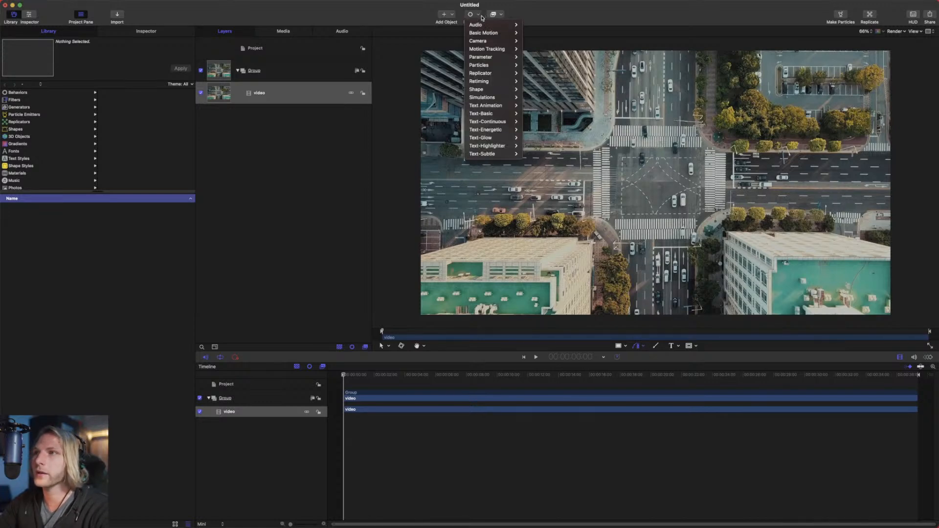
pyautogui.moveTo(483, 32)
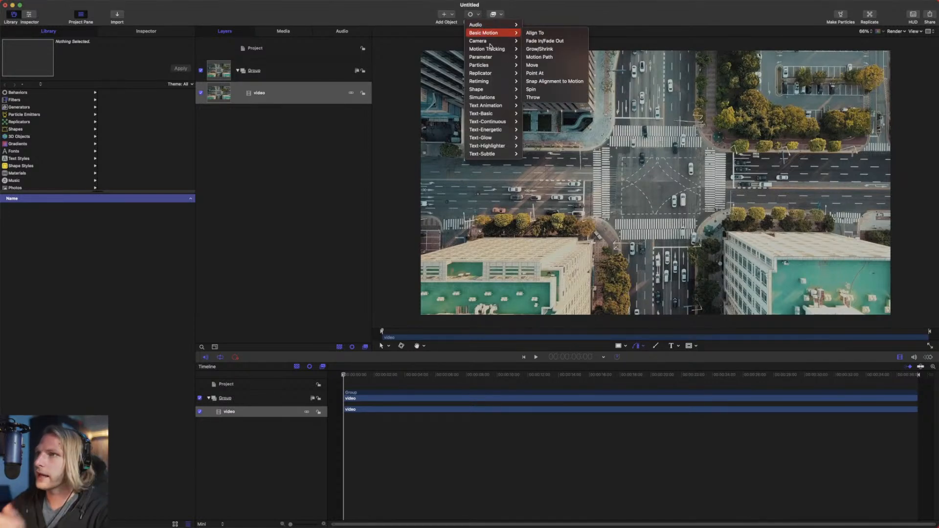
pyautogui.moveTo(505, 50)
pyautogui.click(556, 49)
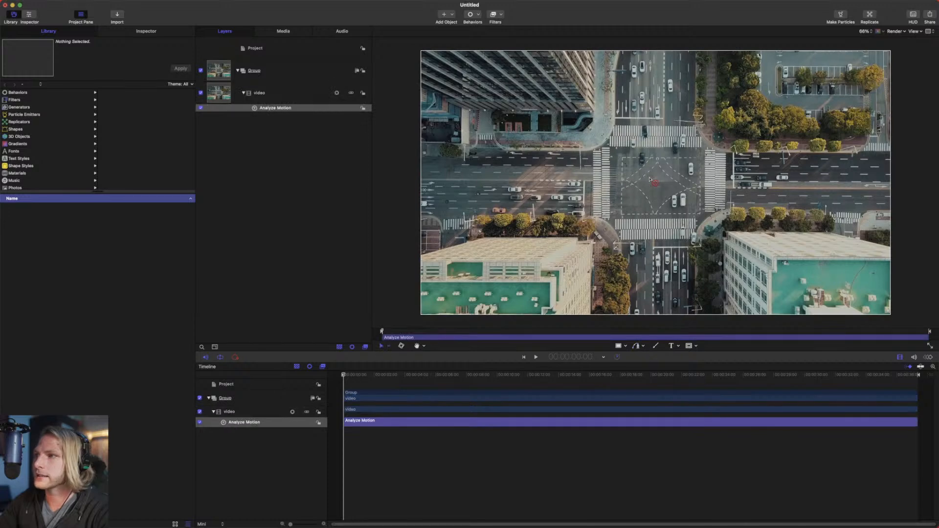
# Place the first tracker at the intersection's upper-left crosswalk corner and add a second tracker at its lower-right corner.
pyautogui.moveTo(656, 184)
pyautogui.mouseDown()
pyautogui.moveTo(632, 149)
pyautogui.moveTo(610, 146)
pyautogui.mouseUp()
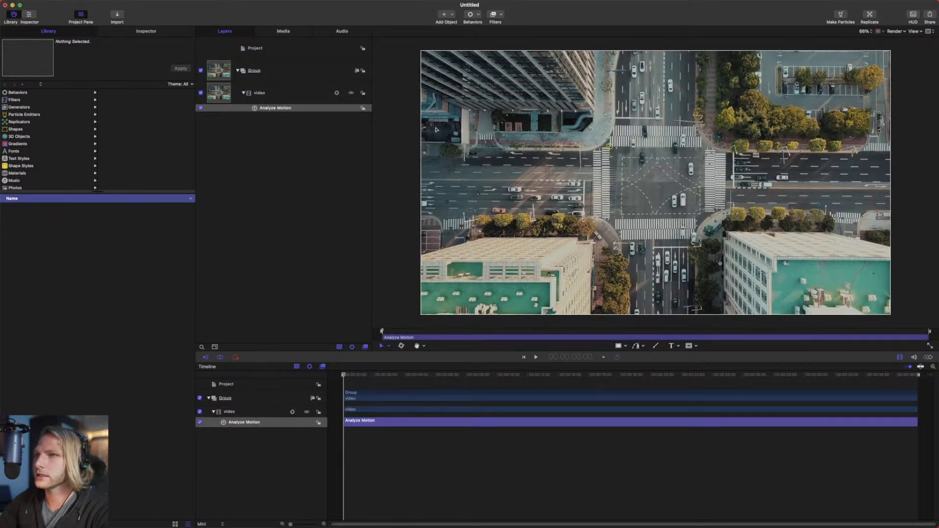
pyautogui.press('super+3')
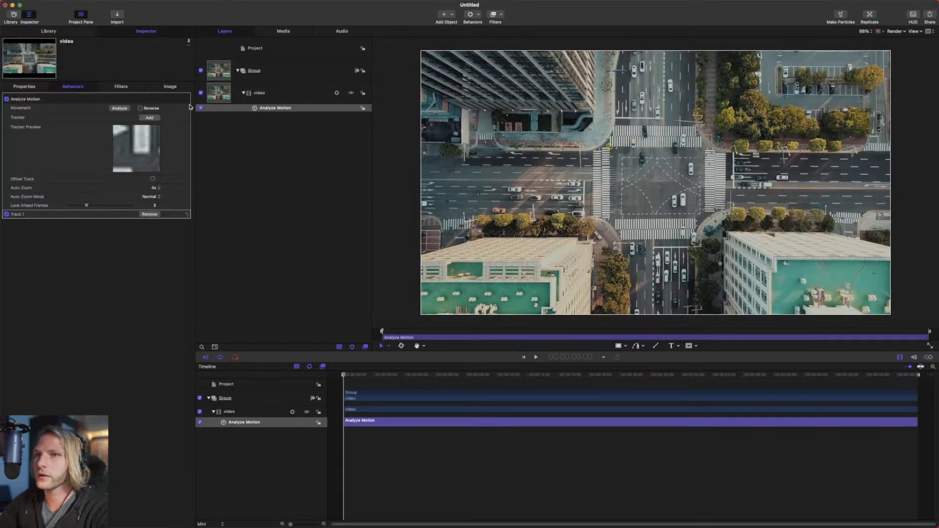
pyautogui.click(157, 118)
pyautogui.moveTo(655, 186)
pyautogui.mouseDown()
pyautogui.moveTo(684, 218)
pyautogui.moveTo(704, 212)
pyautogui.mouseUp()
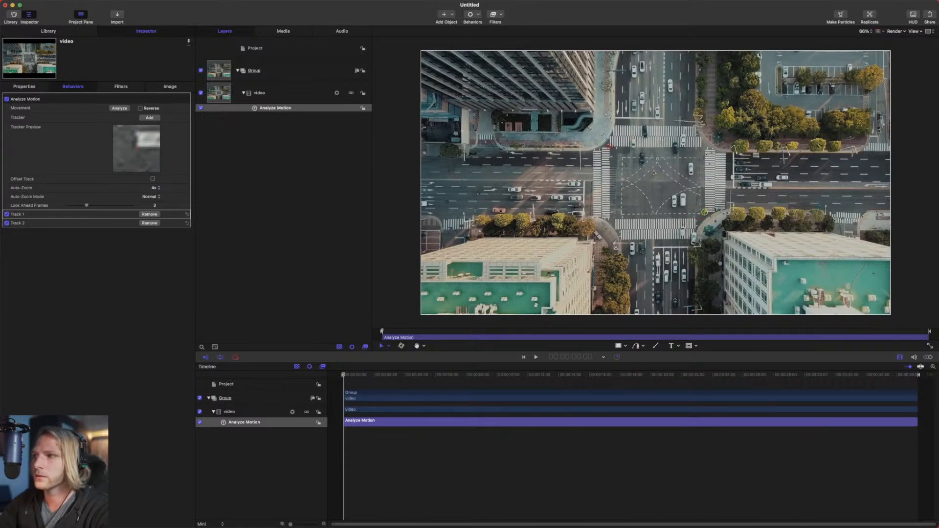
# Adjust the upper-left tracker at the crosswalk corner, analyze the video's motion and stop the analysis partway through the clip.
pyautogui.moveTo(609, 146); pyautogui.dragTo(608, 145)
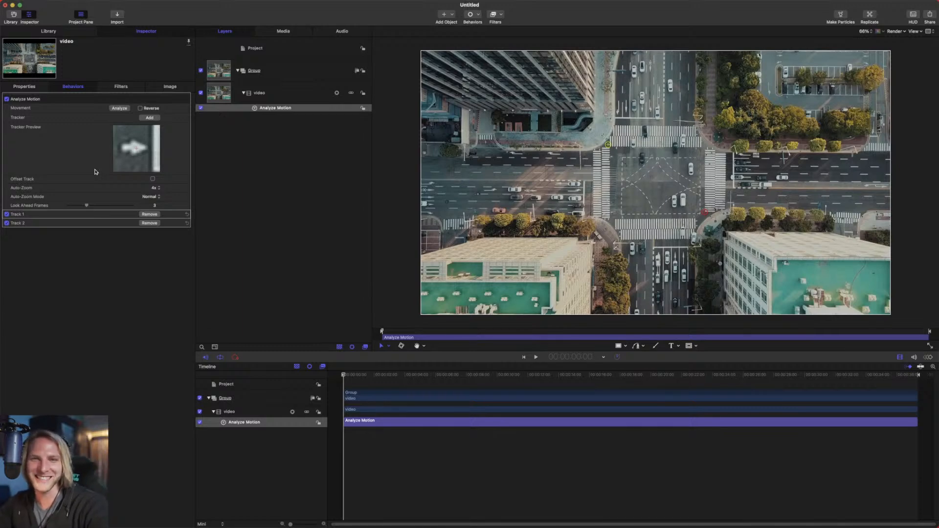
pyautogui.click(119, 109)
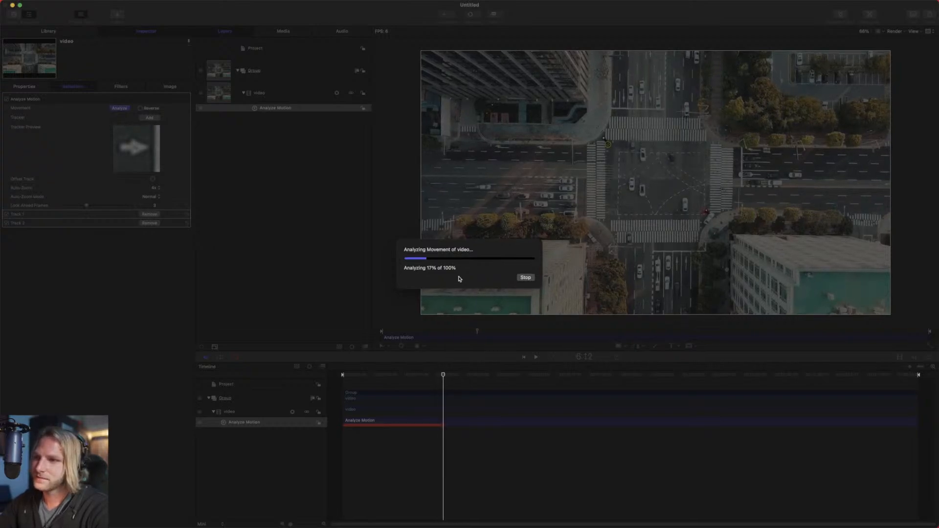
pyautogui.click(523, 280)
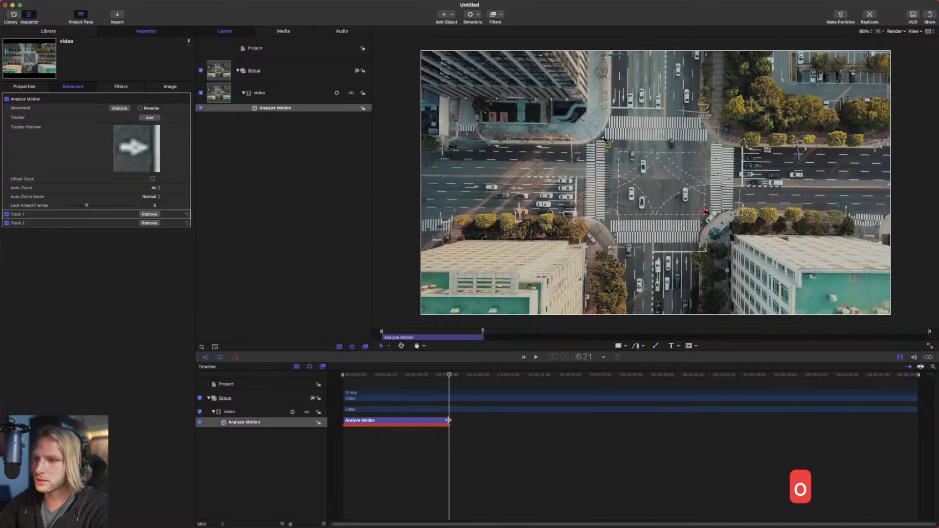
# Trim the Analyze Motion behavior and video layer to end at 6:21, and shorten the project's play range to match.
pyautogui.click(448, 399)
pyautogui.press('o')
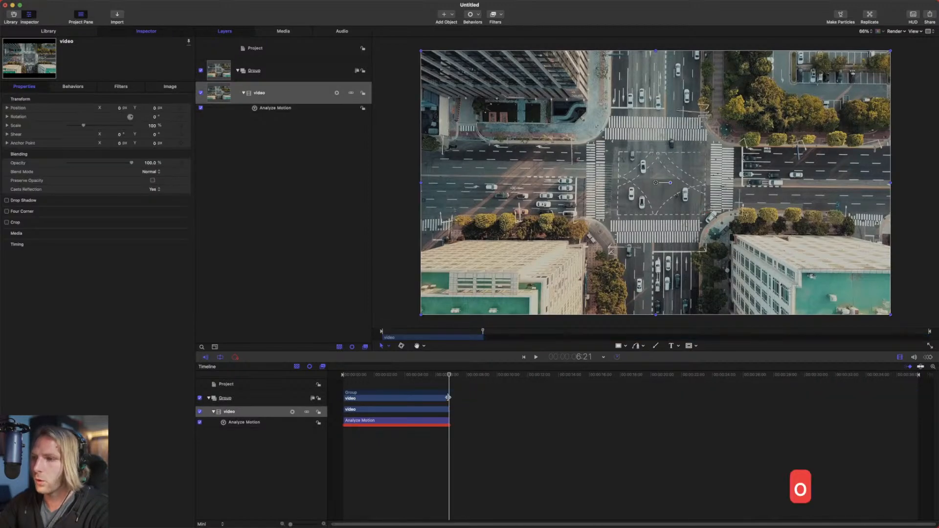
pyautogui.moveTo(915, 376)
pyautogui.mouseDown()
pyautogui.moveTo(311, 385)
pyautogui.moveTo(361, 385)
pyautogui.mouseUp()
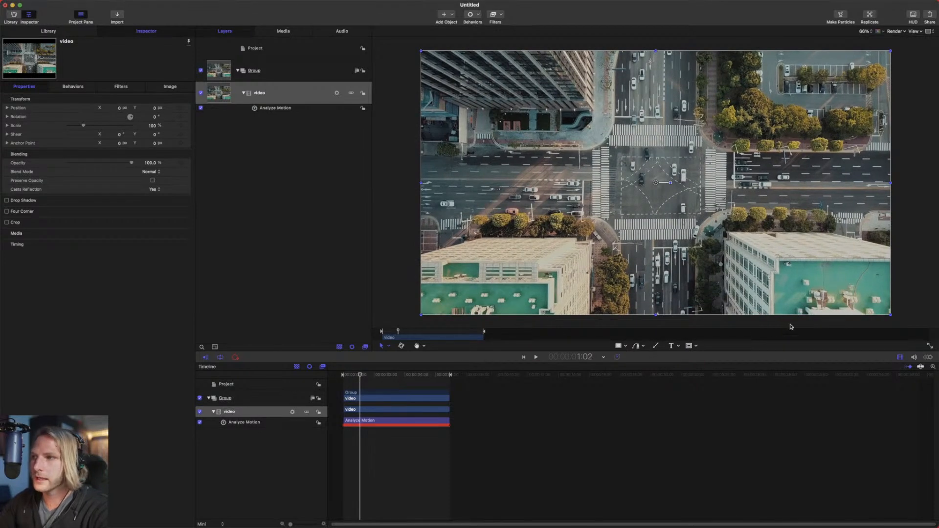
# Draw a closed Bezier shape over the centre of the intersection, extending over the left-hand road and the lower crosswalk.
pyautogui.click(635, 347)
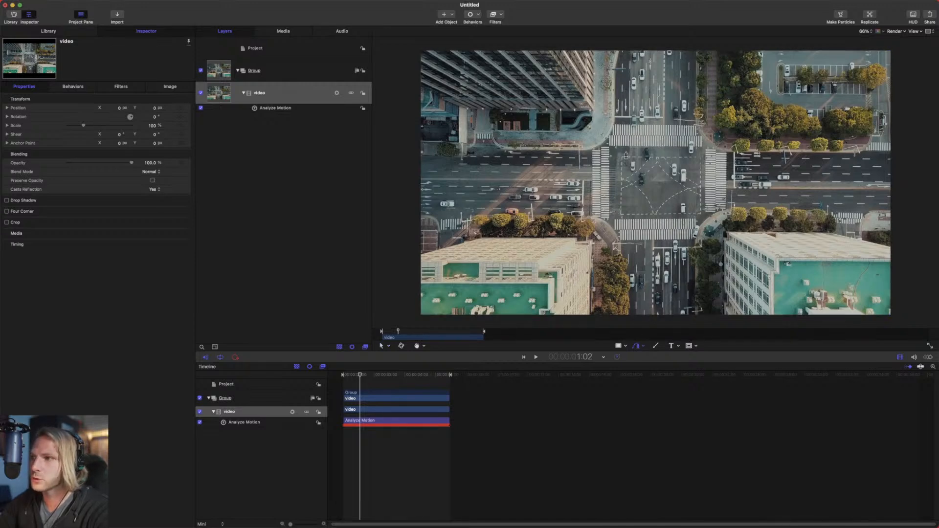
pyautogui.click(700, 146)
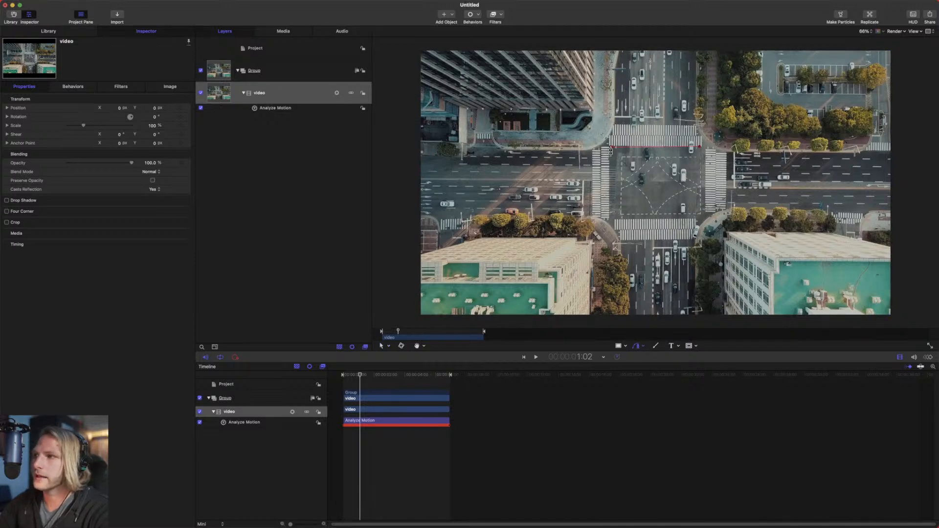
pyautogui.click(602, 152)
pyautogui.click(584, 153)
pyautogui.moveTo(572, 165); pyautogui.dragTo(573, 177)
pyautogui.click(572, 179)
pyautogui.click(544, 201)
pyautogui.click(550, 211)
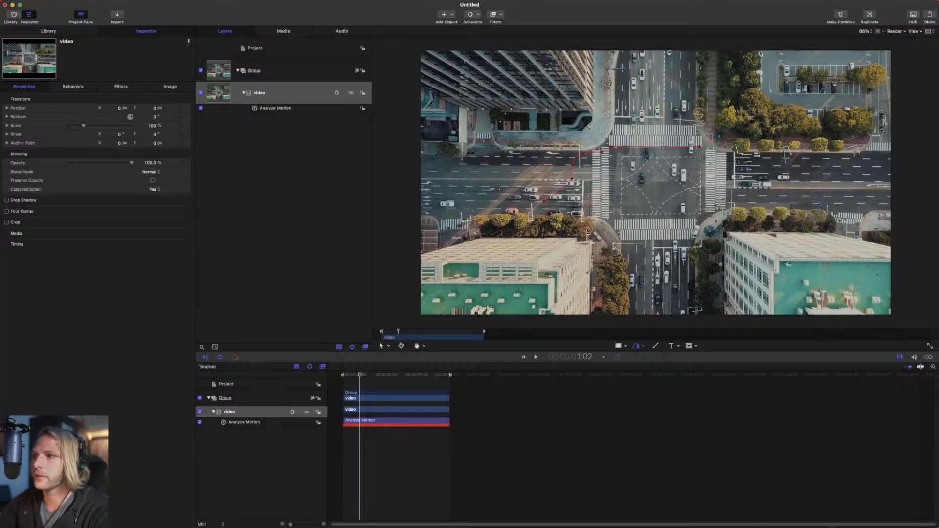
pyautogui.click(620, 230)
pyautogui.click(636, 244)
pyautogui.click(679, 241)
pyautogui.click(702, 222)
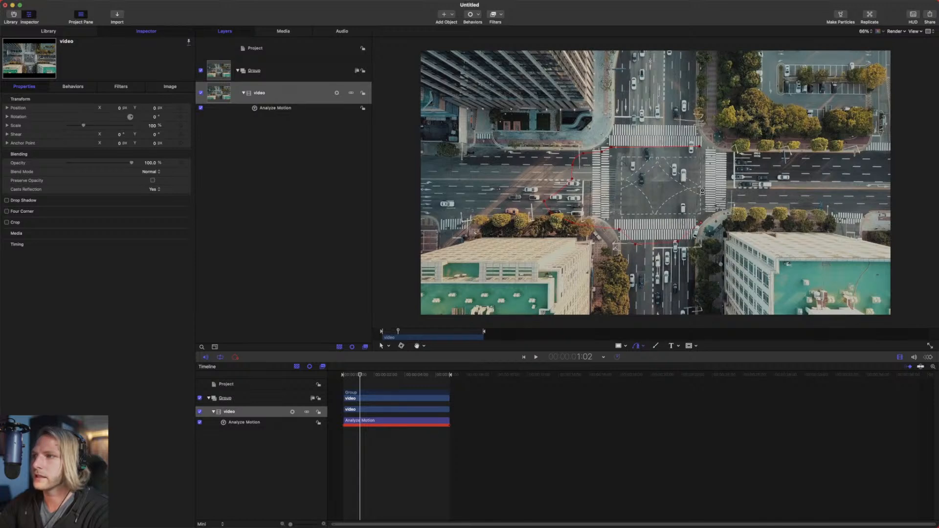
pyautogui.click(701, 146)
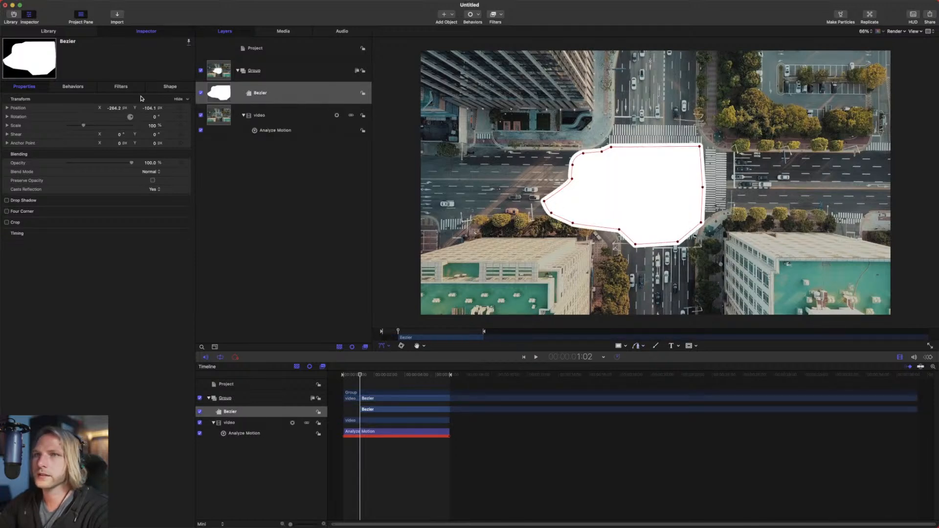
# Apply the Match Move motion tracking behavior to the Bezier shape.
pyautogui.click(503, 15)
pyautogui.click(473, 14)
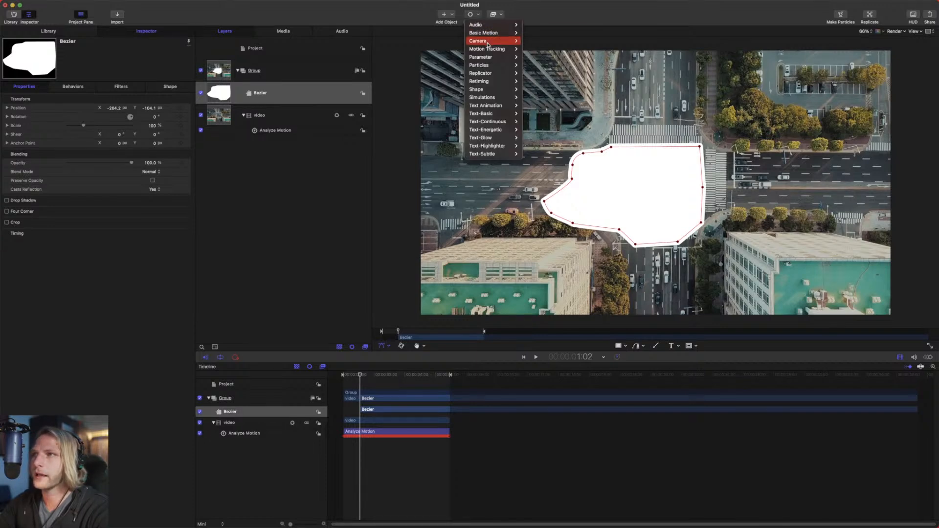
pyautogui.moveTo(494, 49)
pyautogui.click(554, 57)
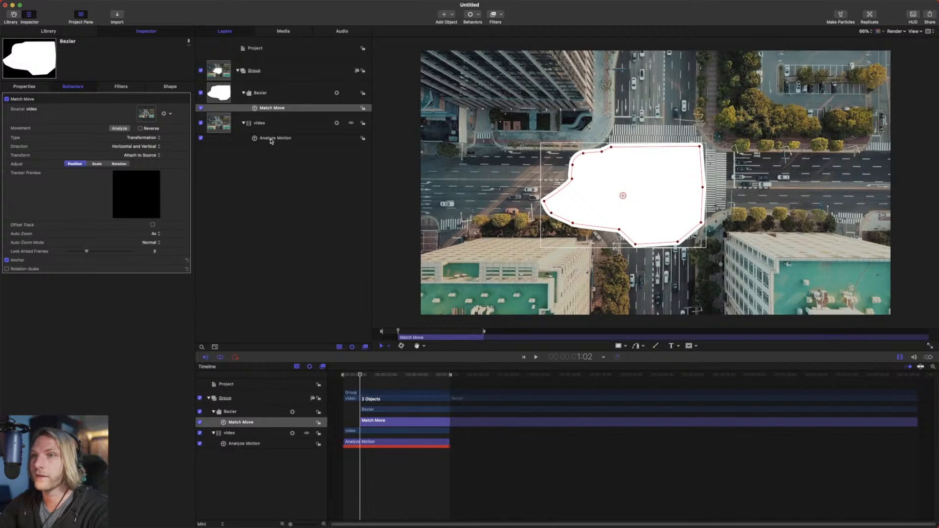
# Use Analyze Motion as the Match Move source with Scale enabled, and shift the shape's timing to the project start.
pyautogui.moveTo(274, 138); pyautogui.dragTo(146, 115)
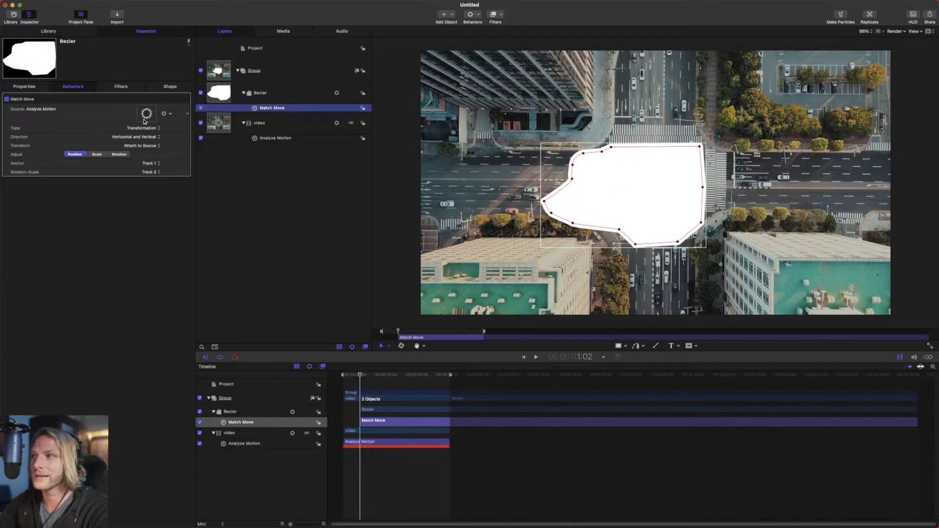
pyautogui.click(98, 155)
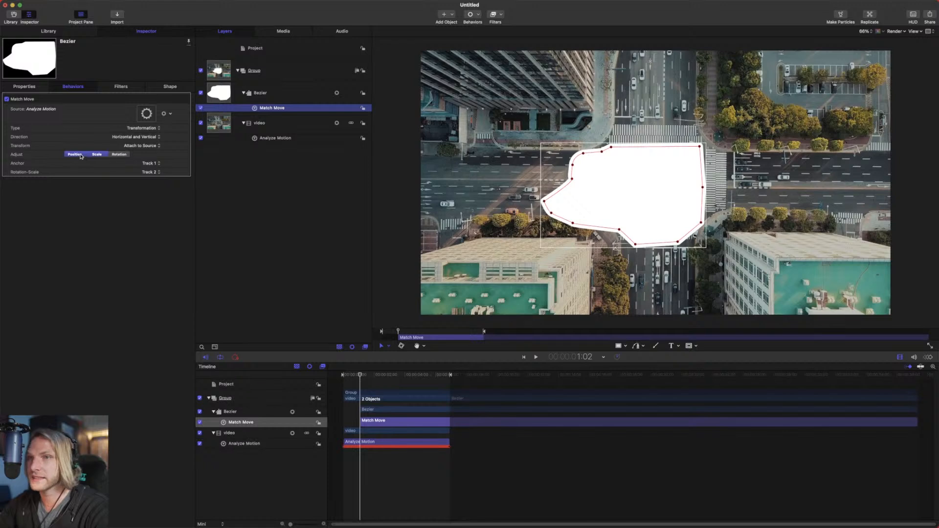
pyautogui.moveTo(370, 425); pyautogui.dragTo(346, 413)
pyautogui.moveTo(356, 380); pyautogui.dragTo(297, 375)
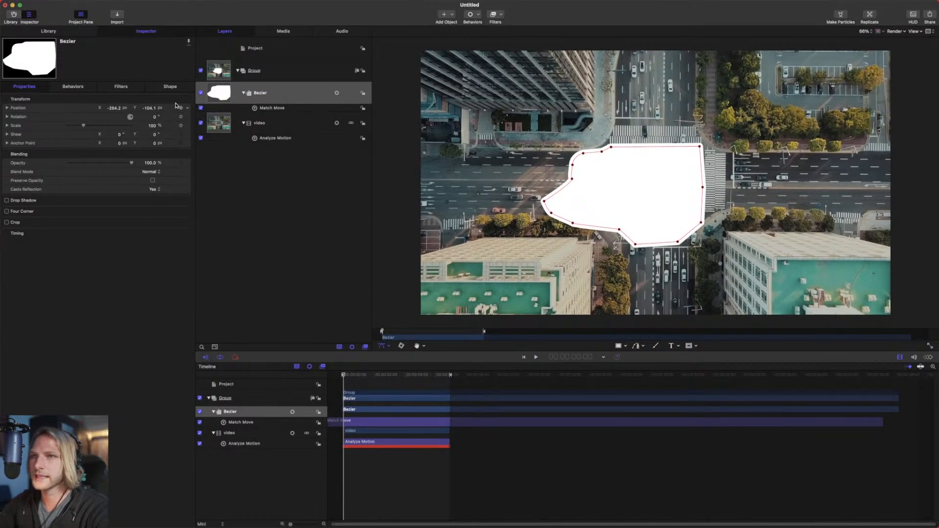
# Give the Bezier shape a red fill at about 11% opacity and set its outline width to 26.
pyautogui.click(182, 87)
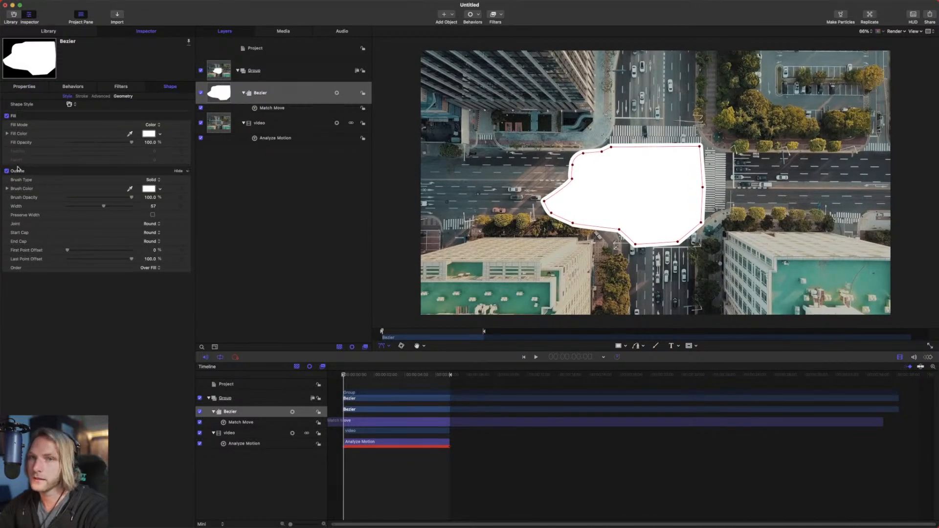
pyautogui.click(2, 117)
pyautogui.moveTo(84, 143); pyautogui.dragTo(74, 142)
pyautogui.click(150, 133)
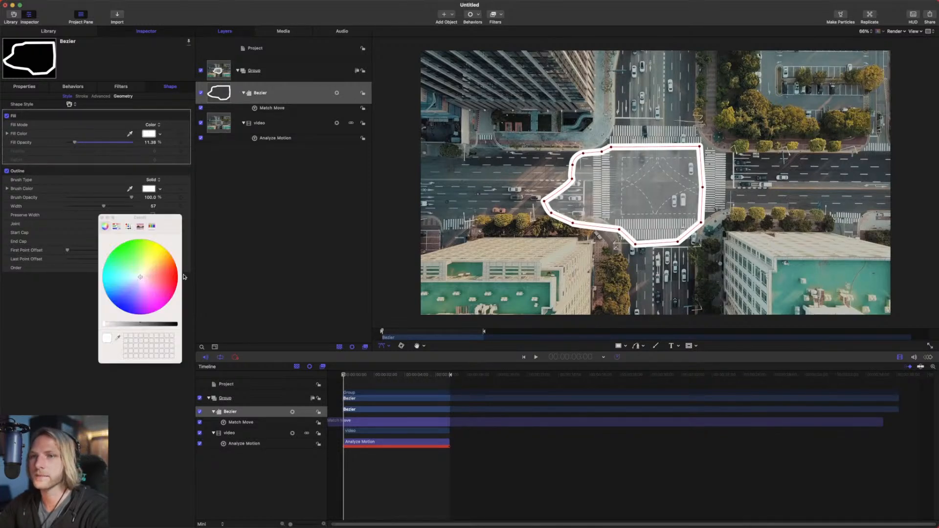
pyautogui.moveTo(168, 274); pyautogui.dragTo(176, 277)
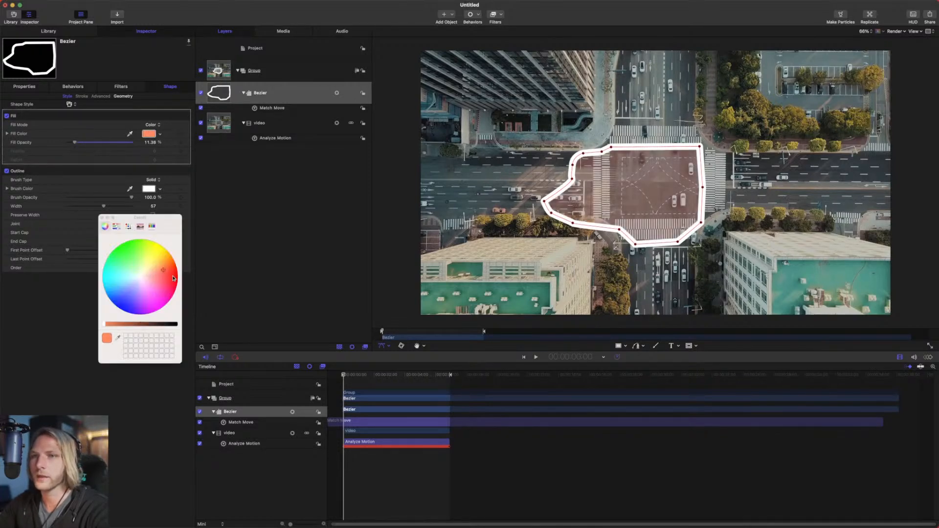
pyautogui.click(102, 218)
pyautogui.moveTo(107, 208); pyautogui.dragTo(83, 206)
# Preview the tracked shape, return to the first frame and move its anchor point to the intersection's upper-left crosswalk corner.
pyautogui.moveTo(365, 375); pyautogui.dragTo(312, 368)
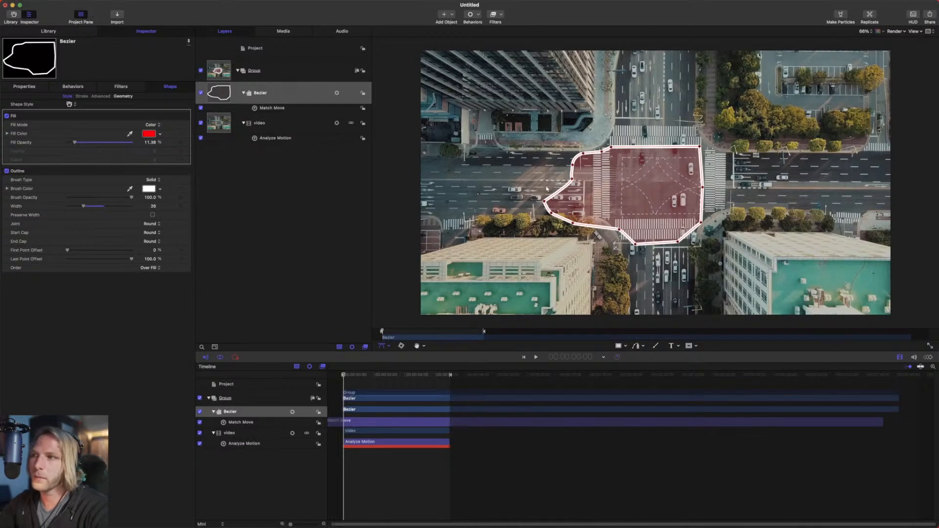
pyautogui.press('space')
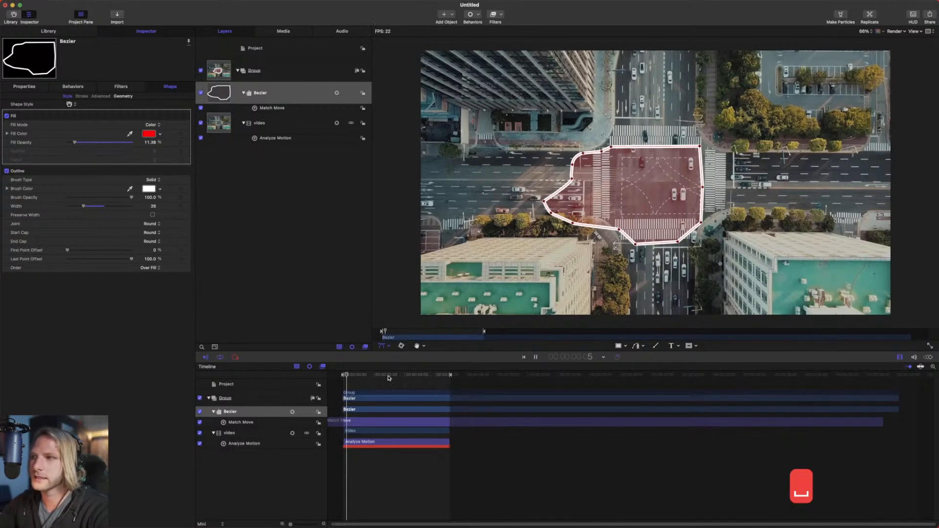
pyautogui.press('space')
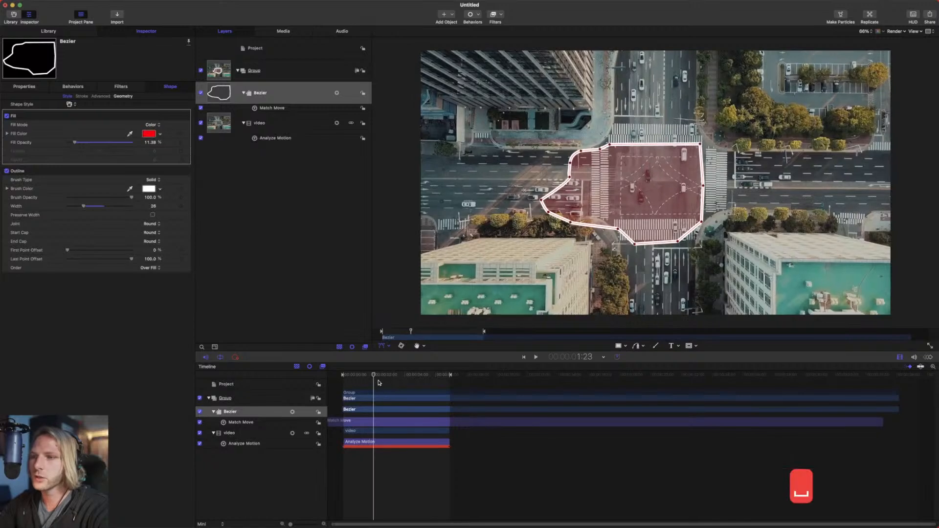
pyautogui.click(338, 375)
pyautogui.click(386, 346)
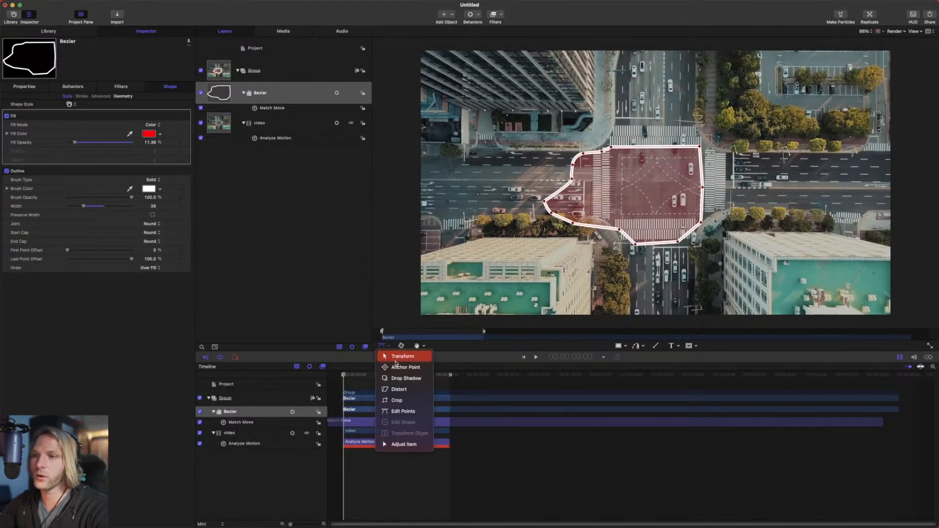
pyautogui.click(396, 366)
pyautogui.moveTo(623, 198); pyautogui.dragTo(609, 146)
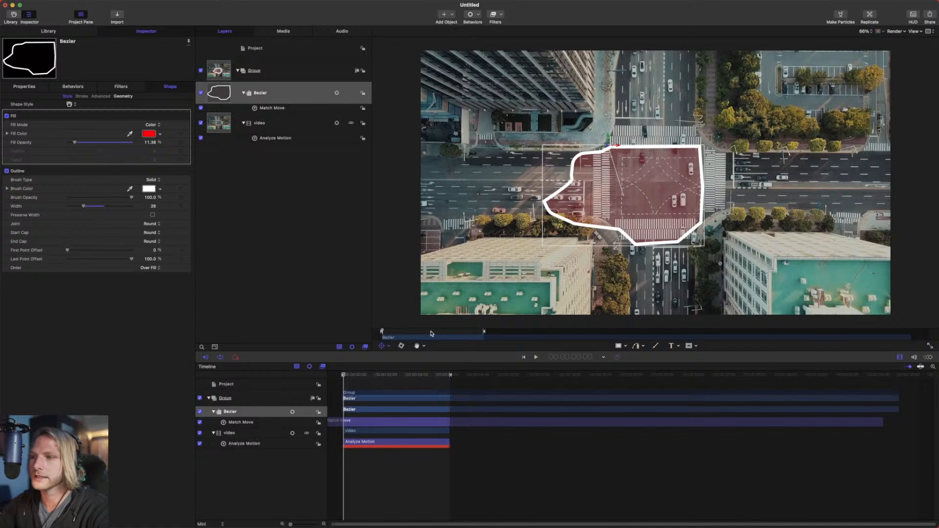
# Compare the shape's anchor point with Track 1 of Analyze Motion and play back the match-moved shape.
pyautogui.click(262, 138)
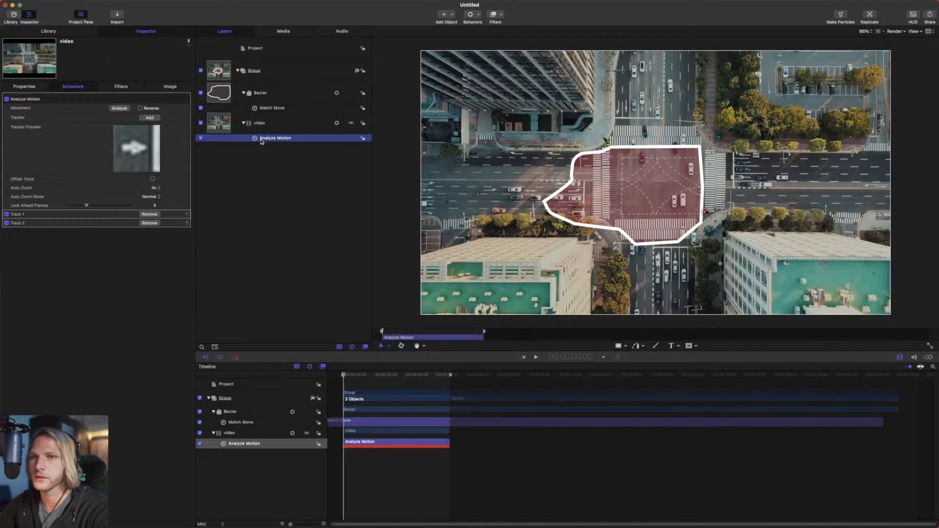
pyautogui.click(51, 216)
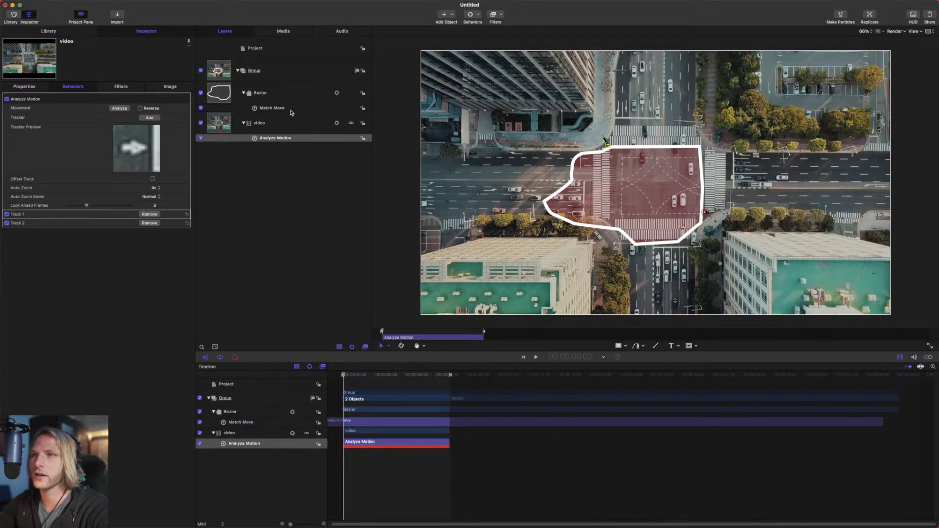
pyautogui.click(294, 94)
pyautogui.press('space')
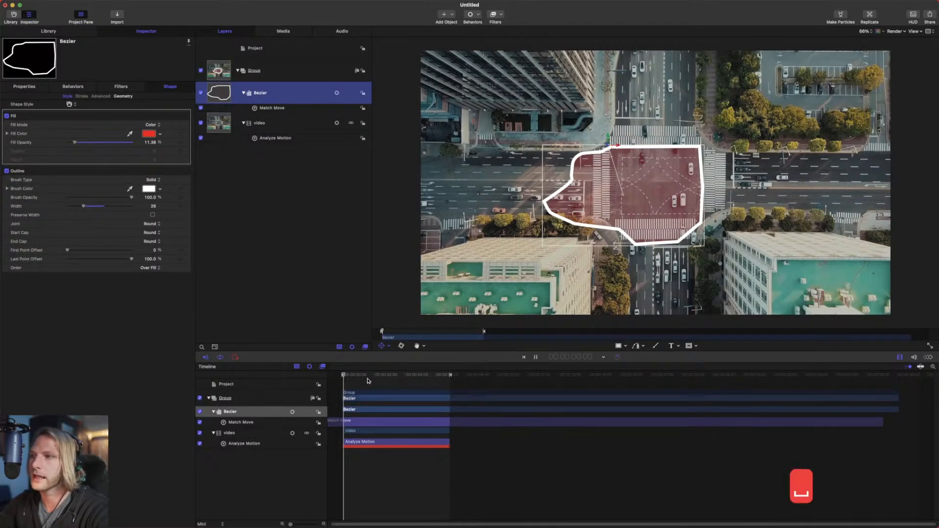
pyautogui.moveTo(372, 375); pyautogui.dragTo(349, 374)
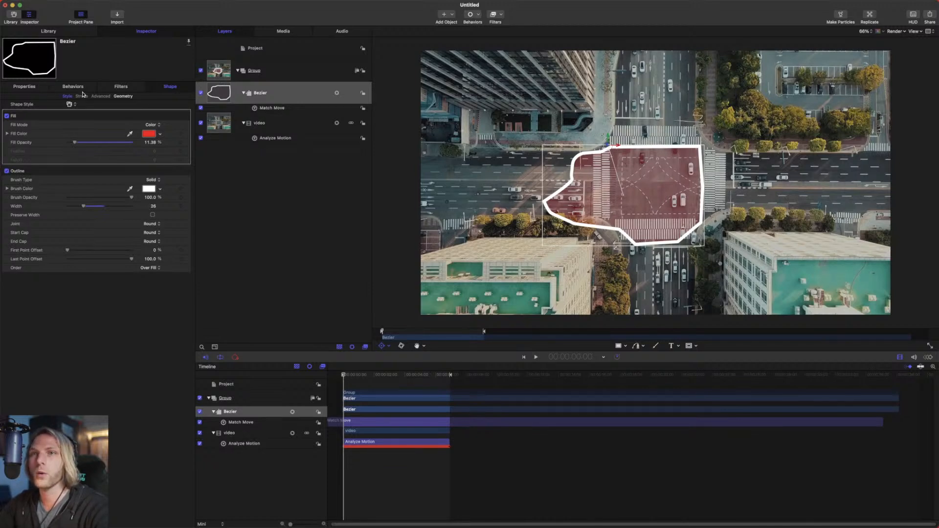
# Keyframe the outline's Last Point Offset from 0% at the first frame to 100% at 1:06.
pyautogui.click(123, 96)
pyautogui.click(67, 96)
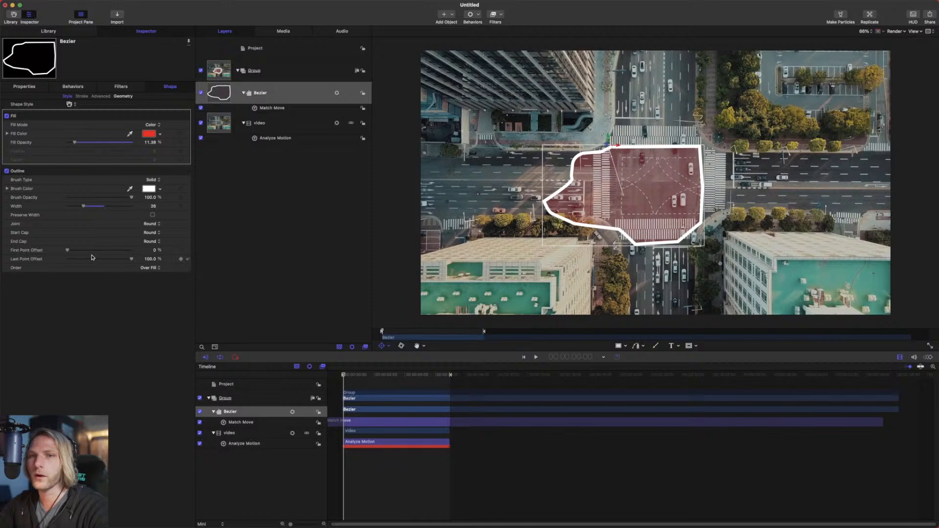
pyautogui.moveTo(102, 260); pyautogui.dragTo(62, 261)
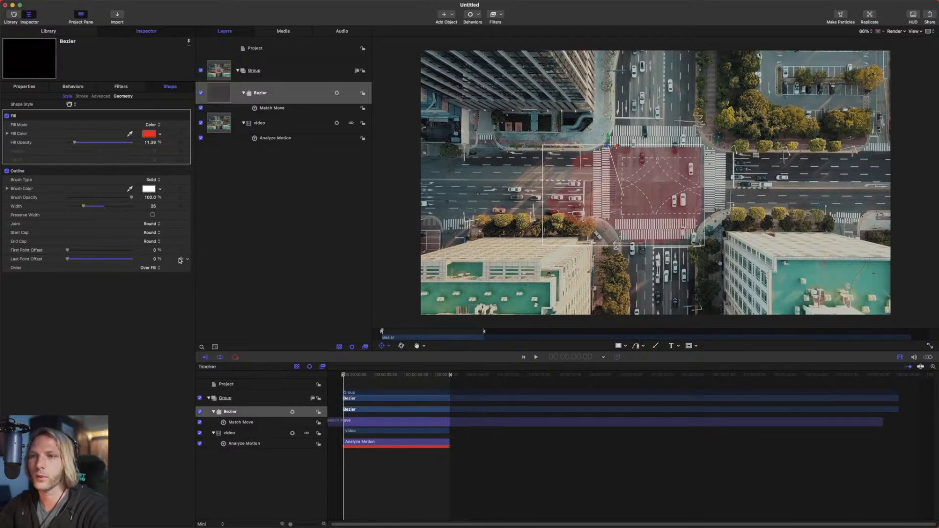
pyautogui.click(363, 375)
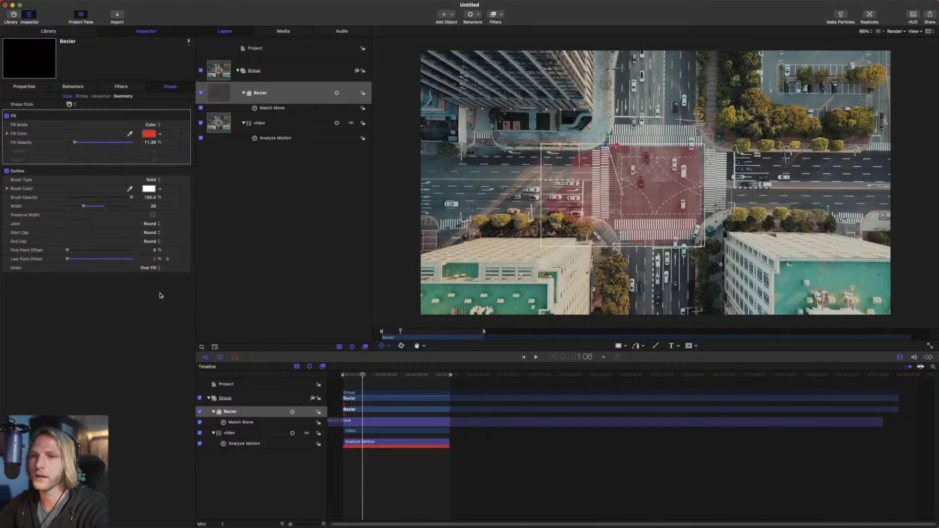
pyautogui.moveTo(114, 260); pyautogui.dragTo(261, 257)
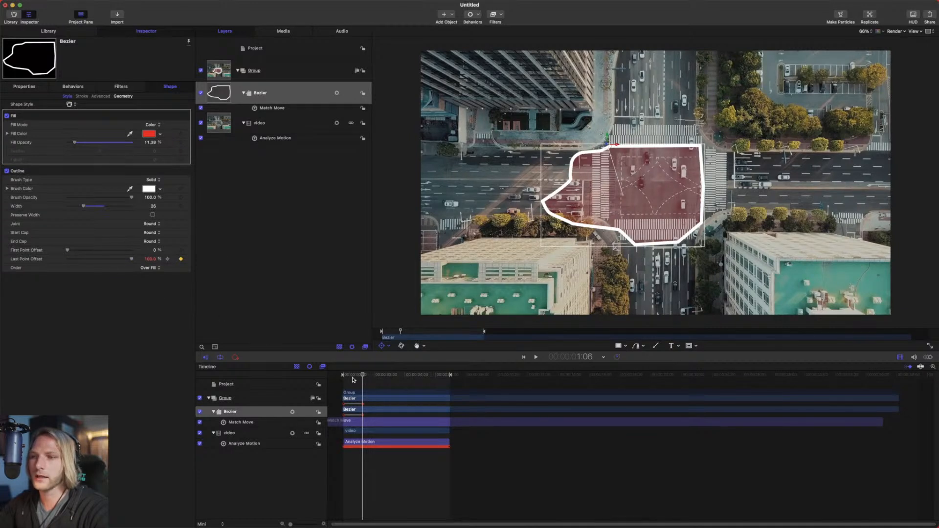
# Play back the outline's draw-on animation and set the Bezier outline's brush opacity to about 70%.
pyautogui.press('Home')
pyautogui.press('space')
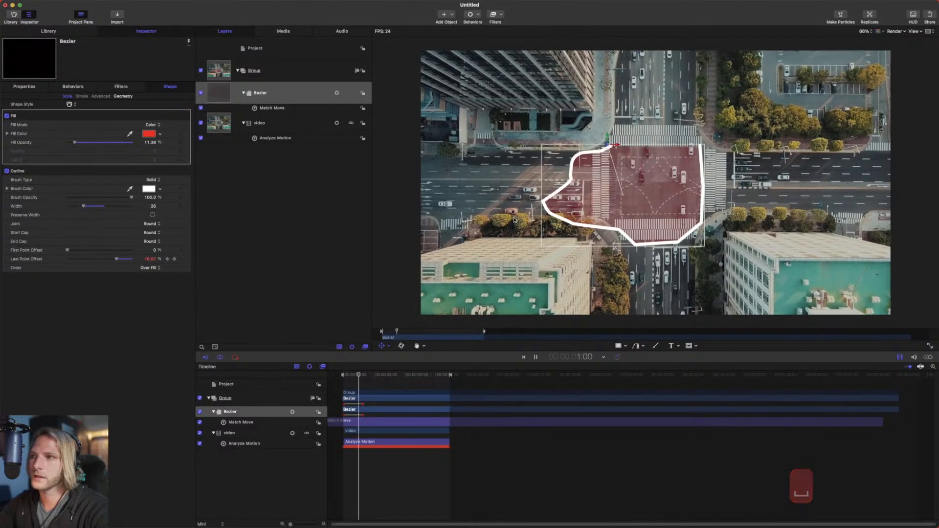
pyautogui.press('space')
pyautogui.press('Home')
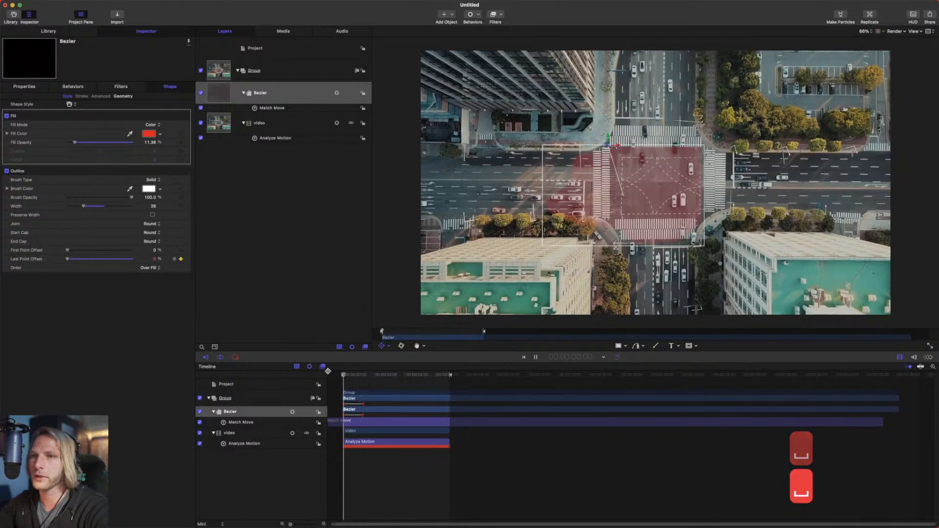
pyautogui.press('space')
pyautogui.press('space')
pyautogui.moveTo(131, 197); pyautogui.dragTo(113, 200)
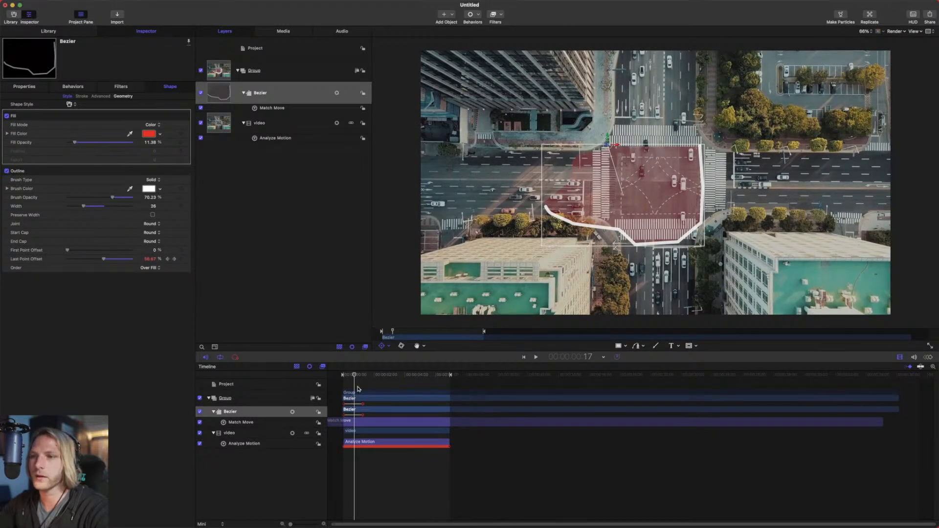
pyautogui.moveTo(361, 381); pyautogui.dragTo(406, 383)
pyautogui.click(280, 201)
pyautogui.click(280, 87)
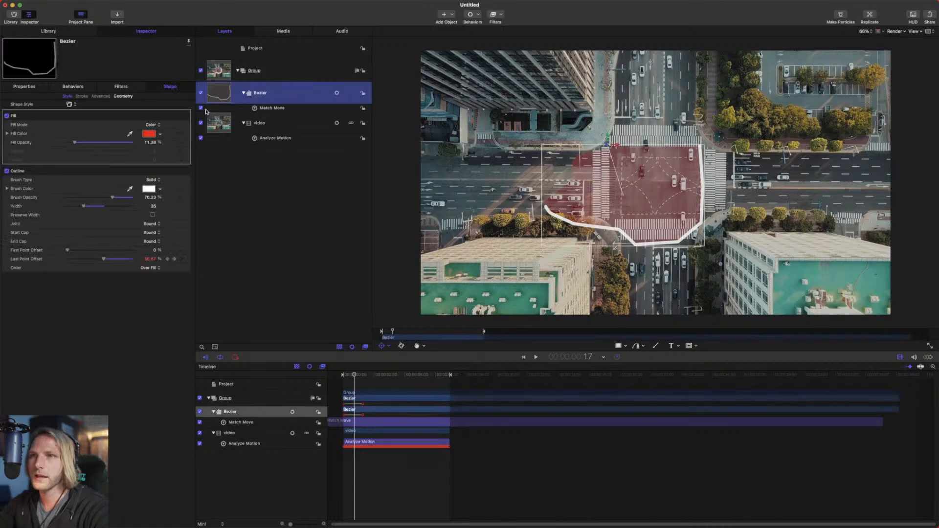
# Keyframe the Bezier's Fill Opacity from 0% at the first frame to about 30% at 1:05.
pyautogui.moveTo(355, 376); pyautogui.dragTo(342, 377)
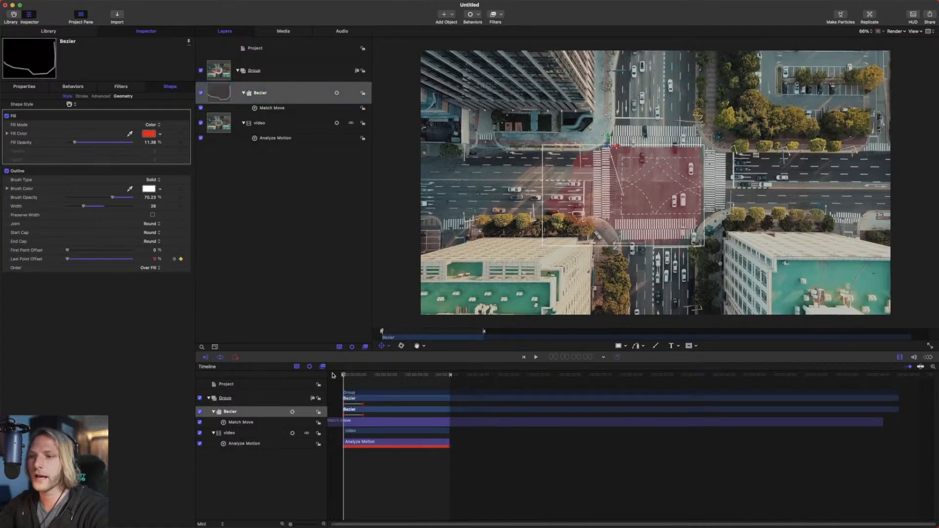
pyautogui.moveTo(75, 142); pyautogui.dragTo(54, 141)
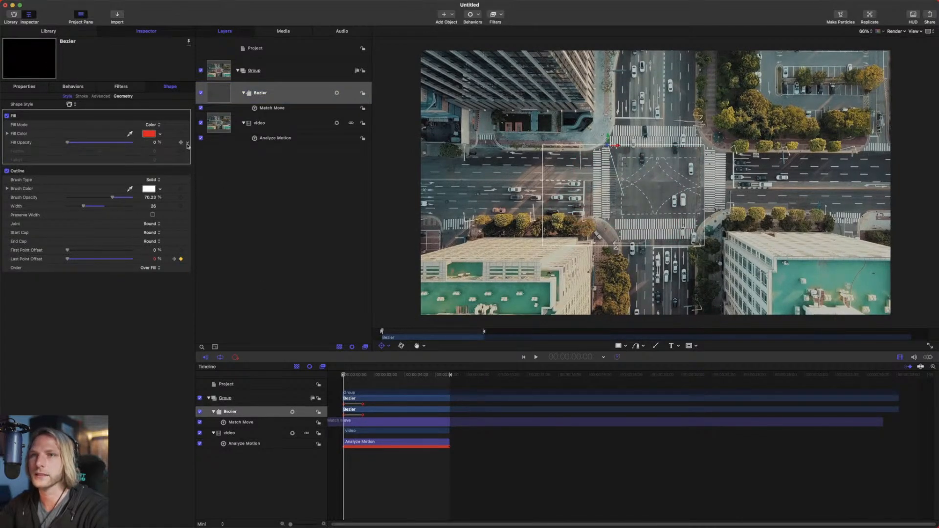
pyautogui.click(363, 375)
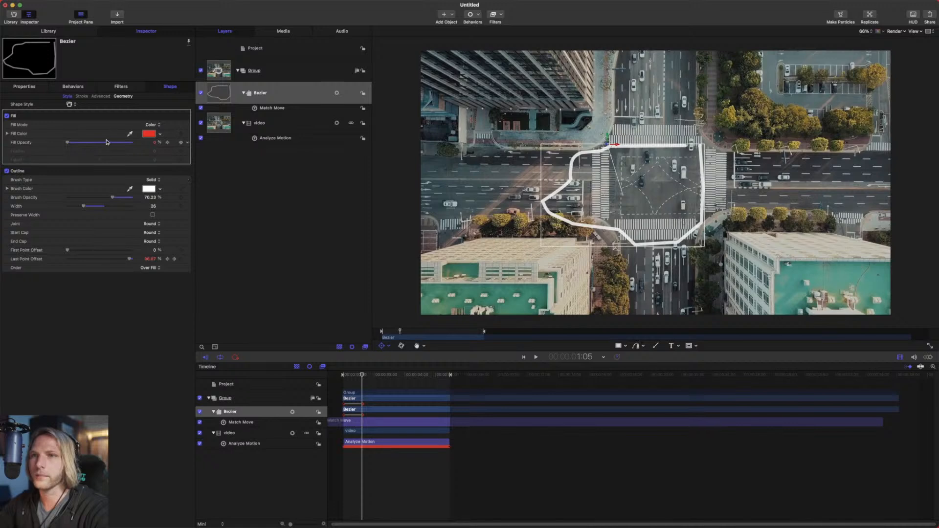
pyautogui.moveTo(97, 143); pyautogui.dragTo(87, 142)
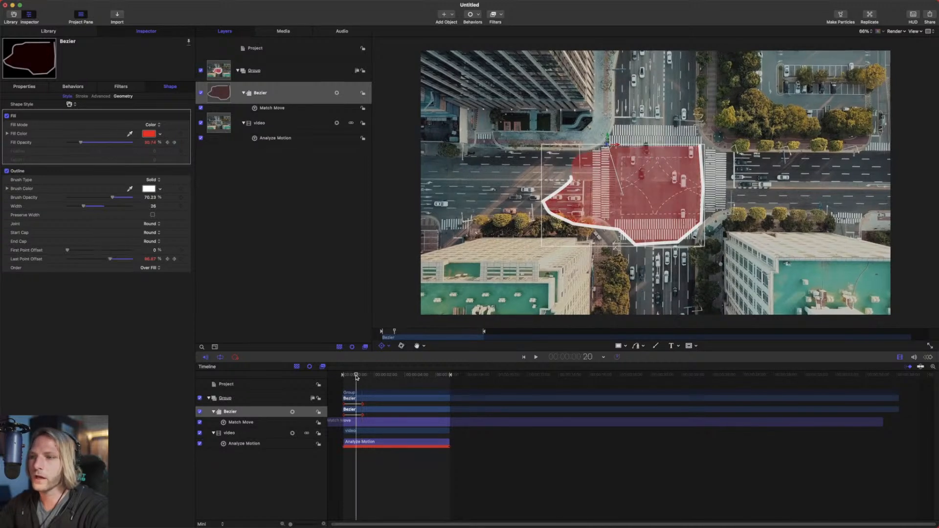
# Play back and scrub through the tracked shape's fill fade-in and outline draw-on animation across the clip.
pyautogui.press('space')
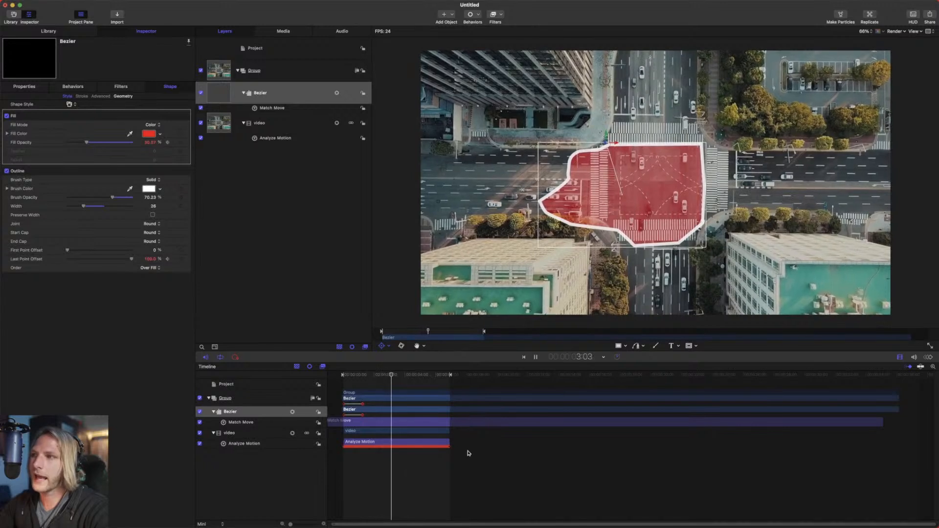
pyautogui.press('space')
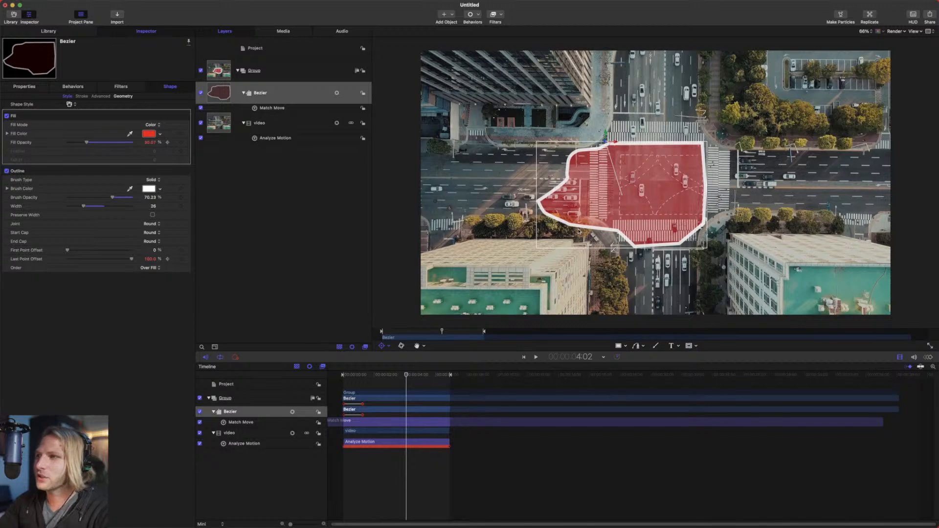
pyautogui.moveTo(406, 376)
pyautogui.mouseDown()
pyautogui.moveTo(437, 376)
pyautogui.moveTo(344, 376)
pyautogui.moveTo(351, 371)
pyautogui.mouseUp()
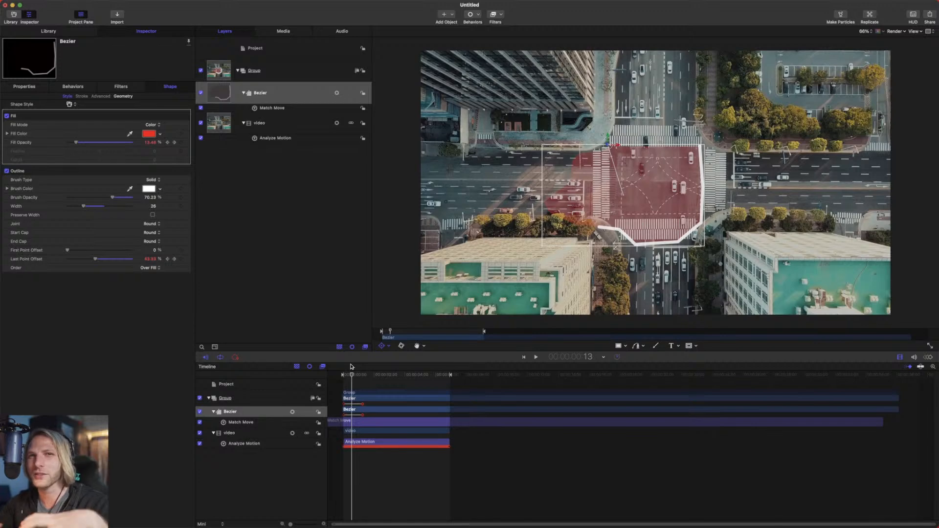
pyautogui.click(381, 374)
pyautogui.moveTo(381, 375); pyautogui.dragTo(394, 374)
pyautogui.click(446, 375)
pyautogui.press('space')
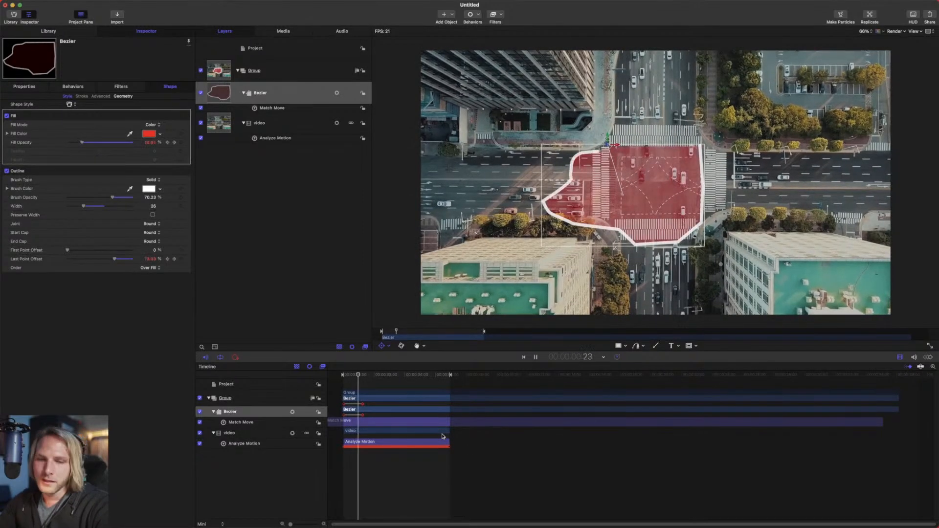
pyautogui.press('space')
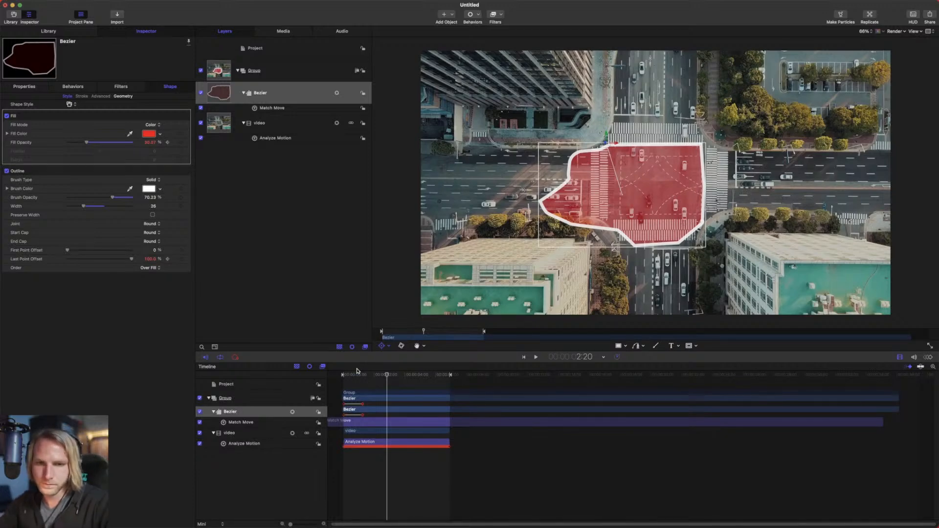
pyautogui.moveTo(376, 375); pyautogui.dragTo(445, 376)
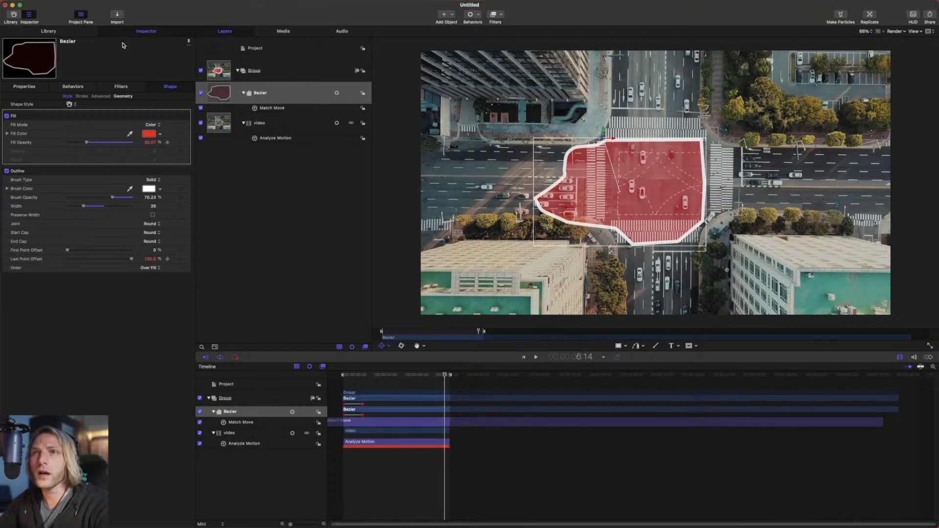
# Show the Library categories and return the playhead to the first frame.
pyautogui.click(91, 35)
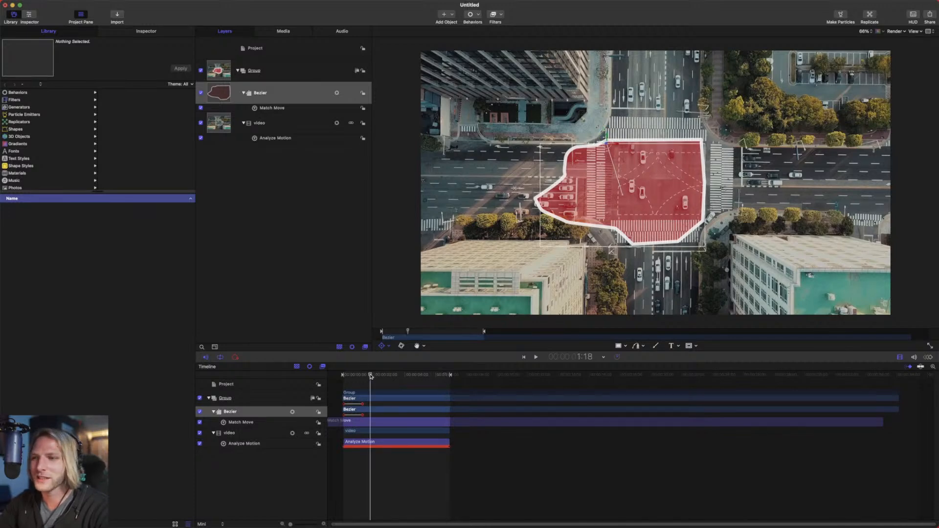
pyautogui.press('Home')
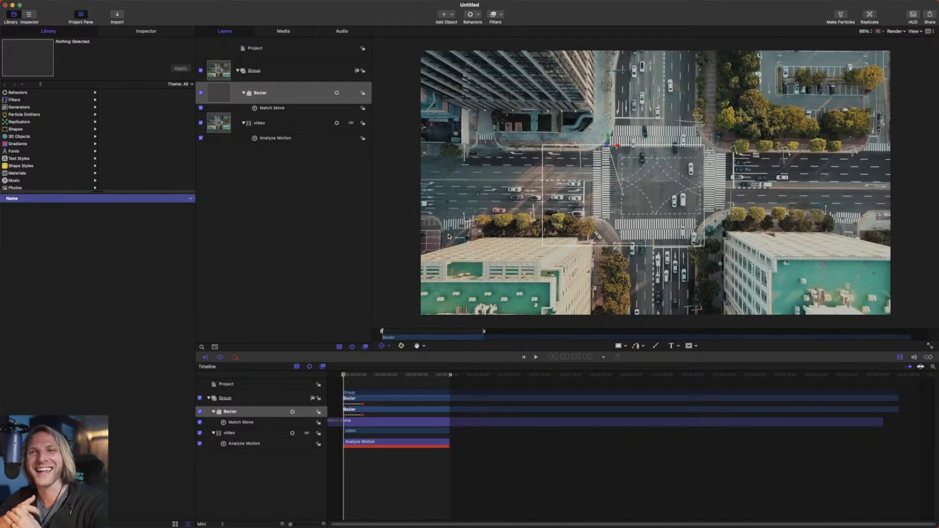
# Switch to OBS and activate the Face Cam scene.
pyautogui.moveTo(368, 521)
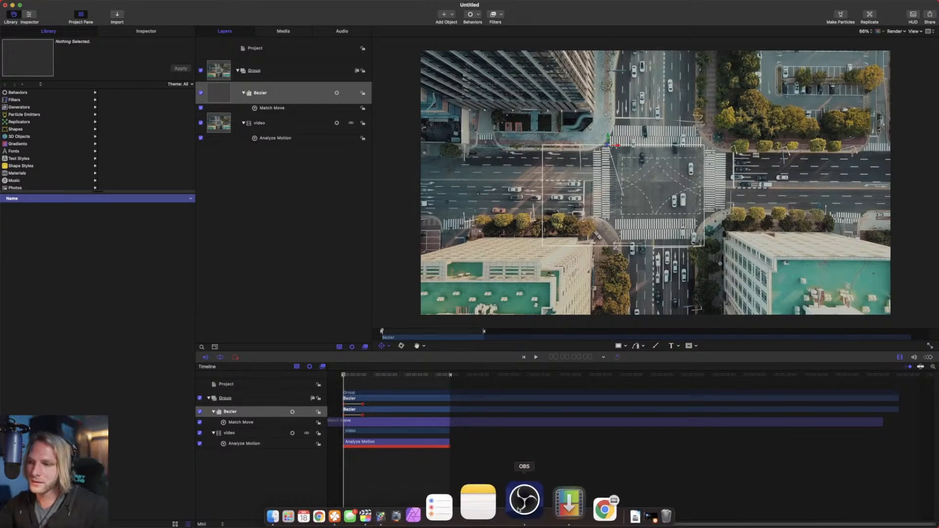
pyautogui.click(522, 502)
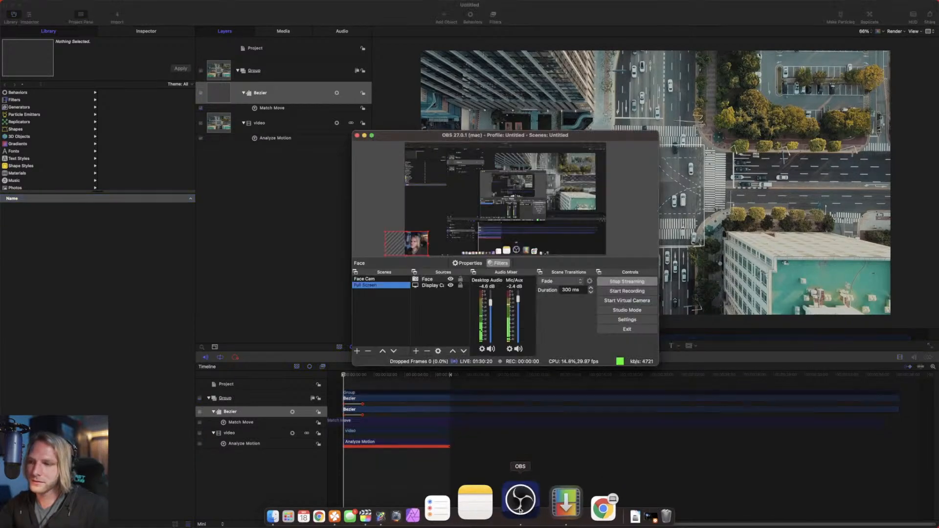
pyautogui.click(367, 280)
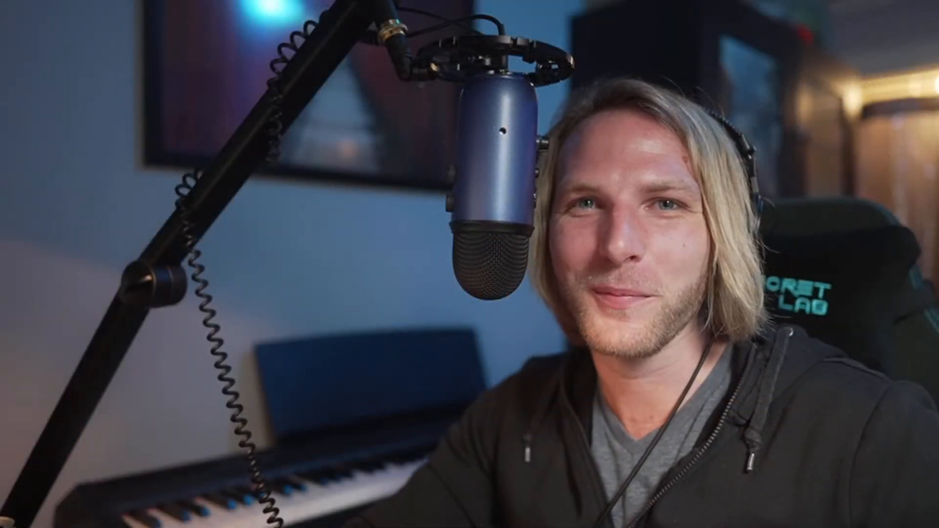